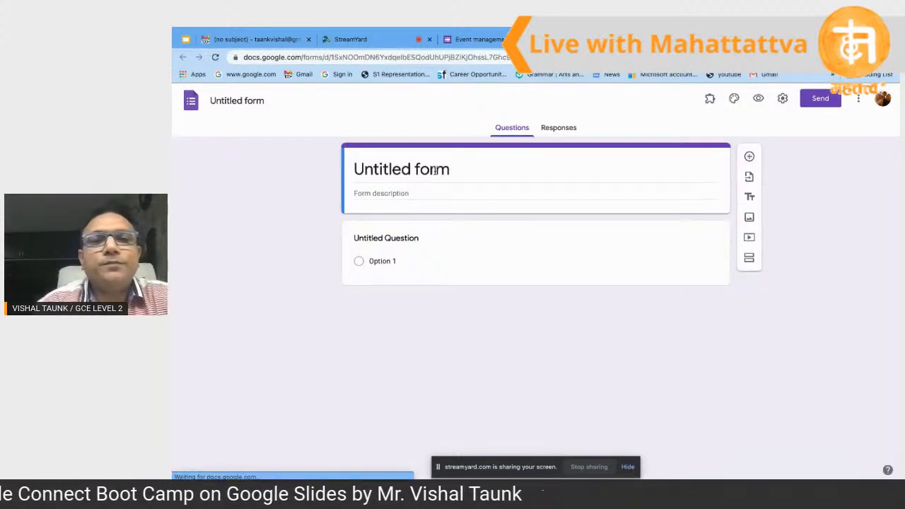
Step: Replace the 'Untitled form' heading with the title SPORTS ACTIVITY
click(436, 171)
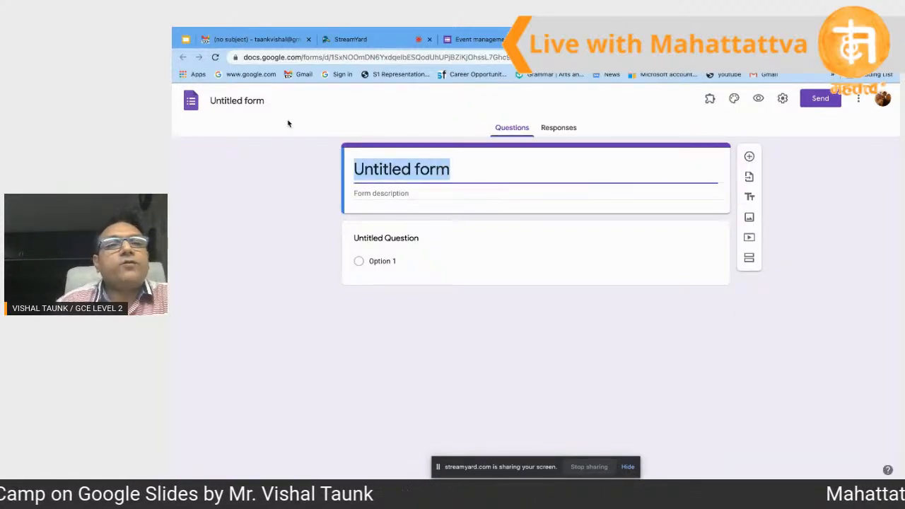
click(253, 103)
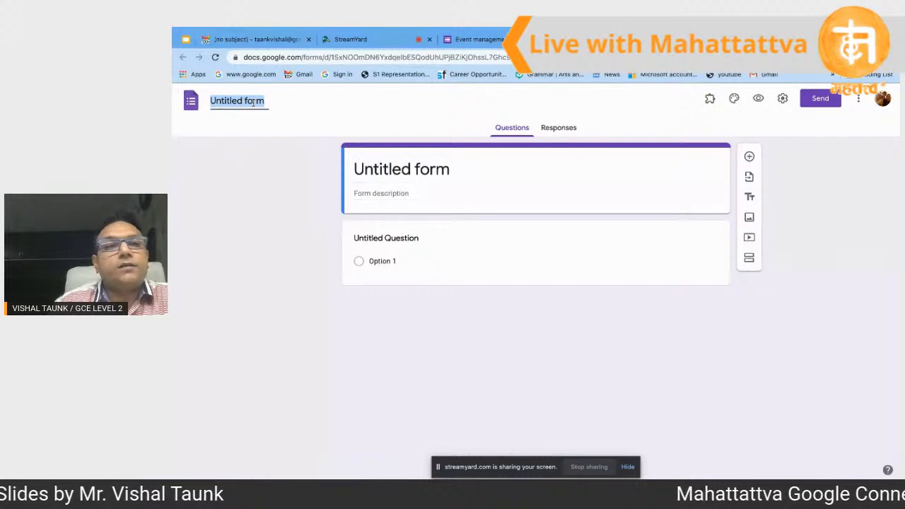
click(415, 174)
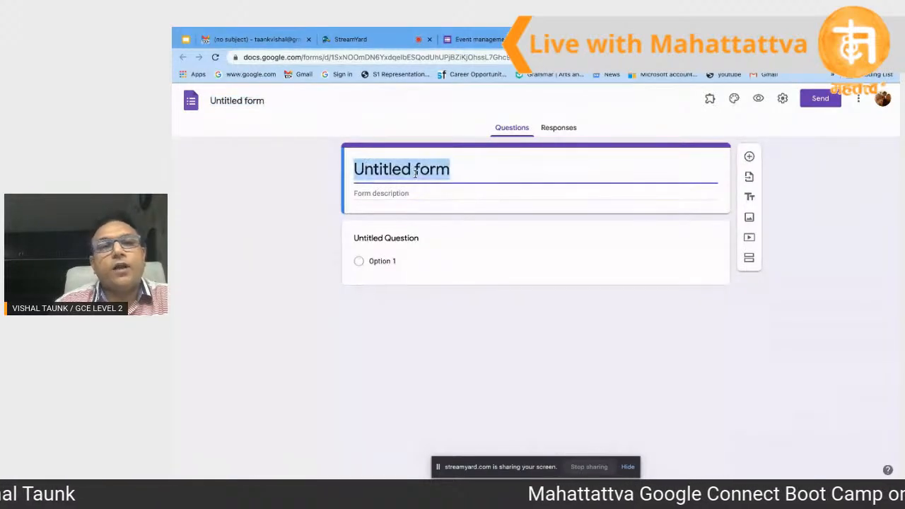
click(246, 99)
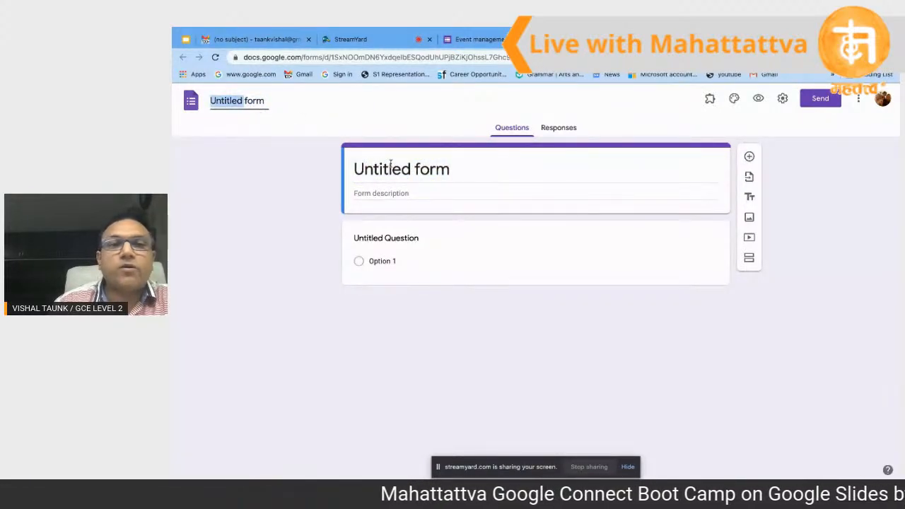
click(411, 177)
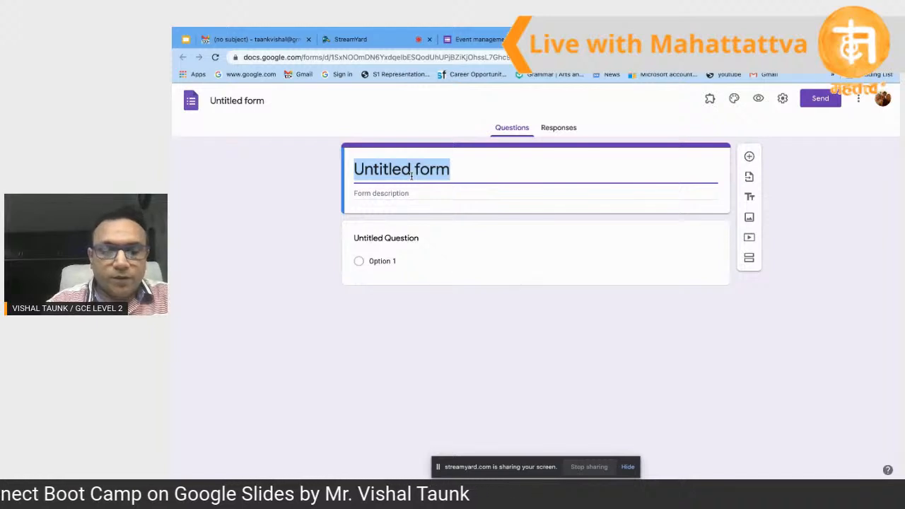
text(S)
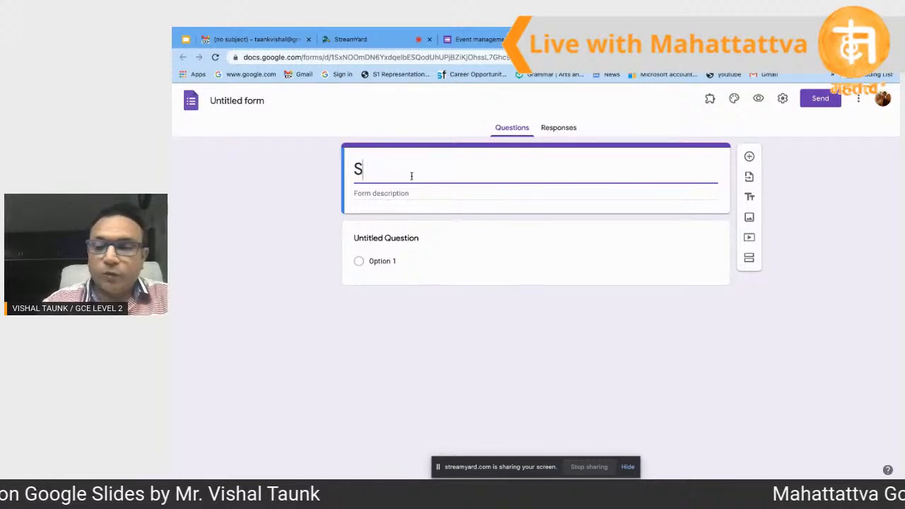
text(PORTS ACTIV)
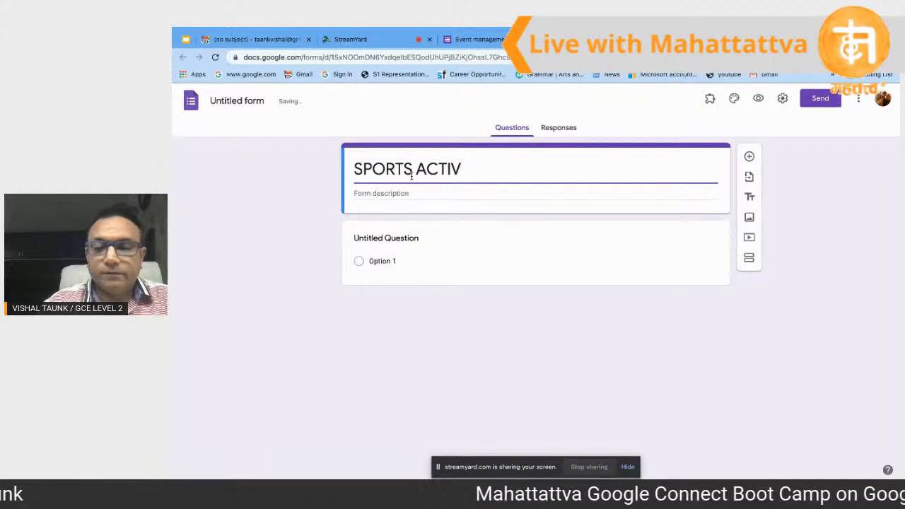
text(ITY)
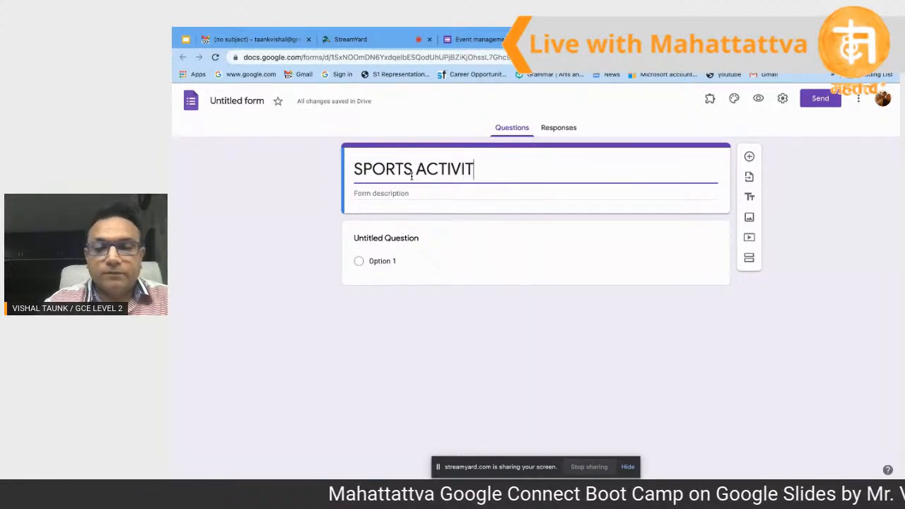
click(251, 99)
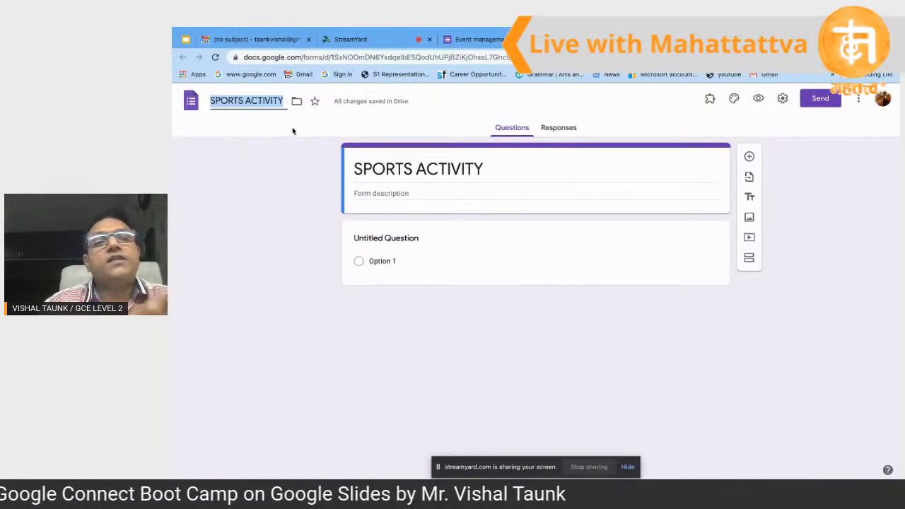
Step: Make the document name match the SPORTS ACTIVITY title
triple_click(418, 164)
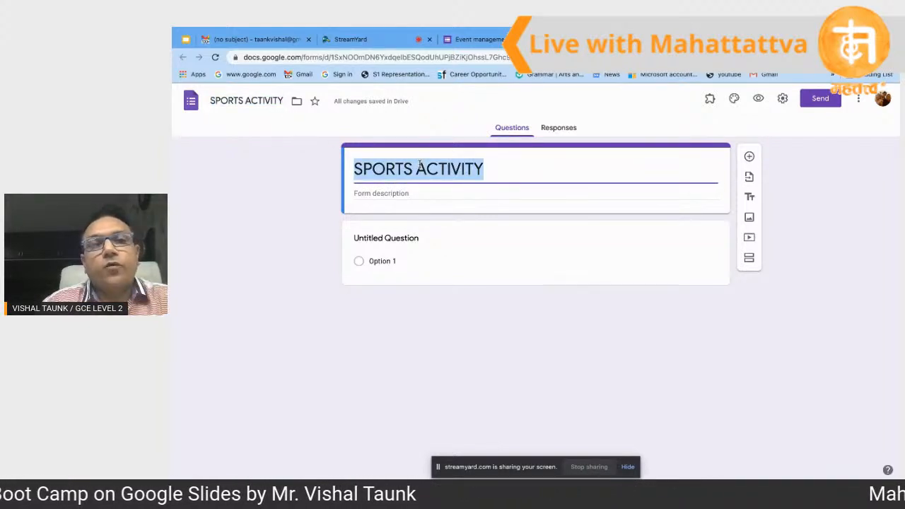
click(274, 101)
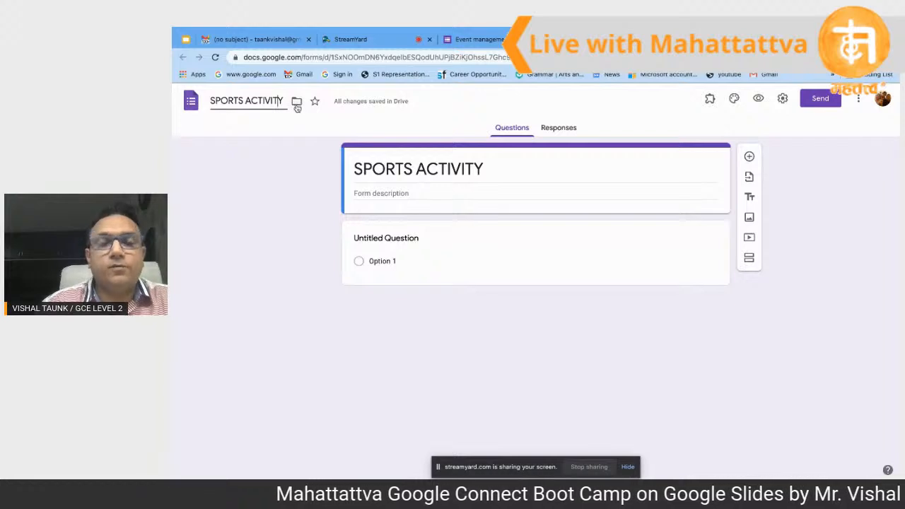
triple_click(400, 170)
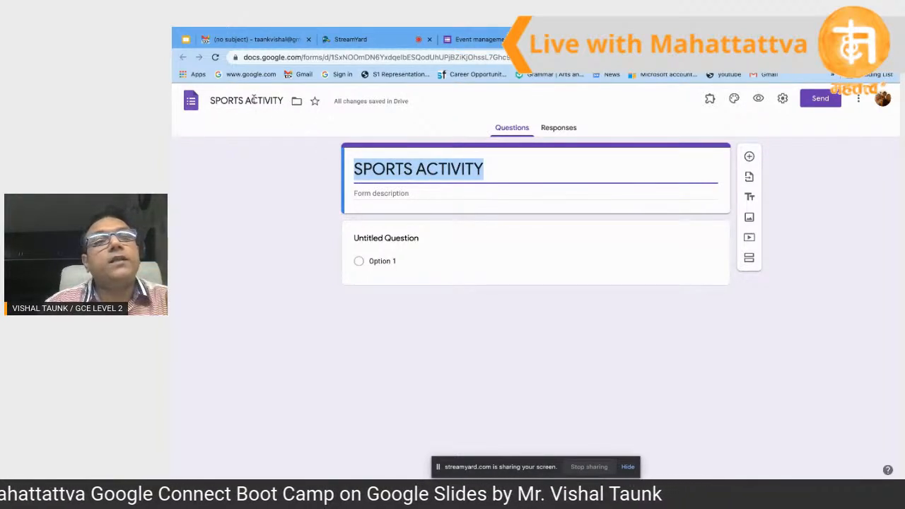
click(252, 101)
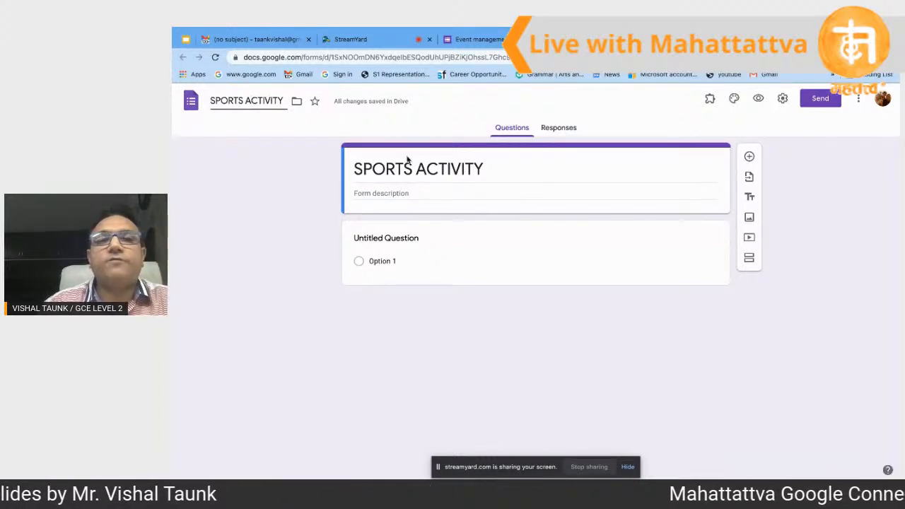
click(465, 244)
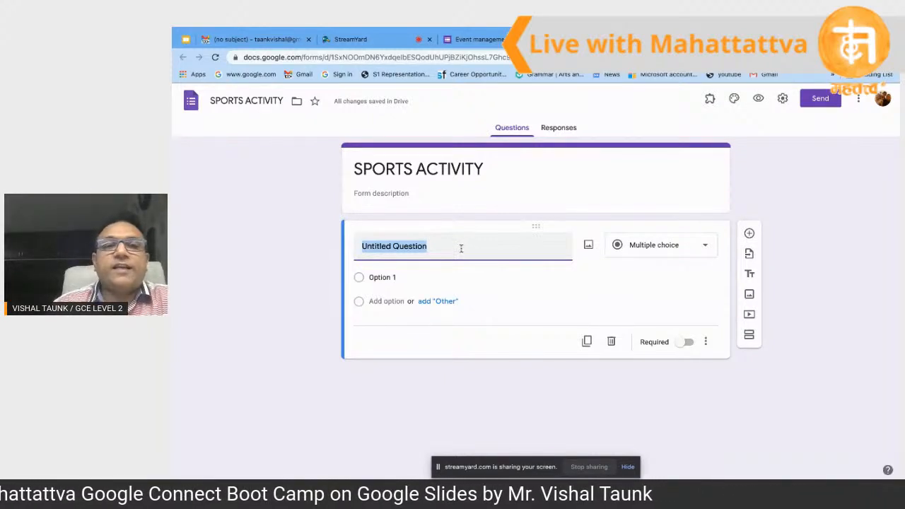
Step: Keep the first question as Multiple choice and delete its default title text
click(461, 246)
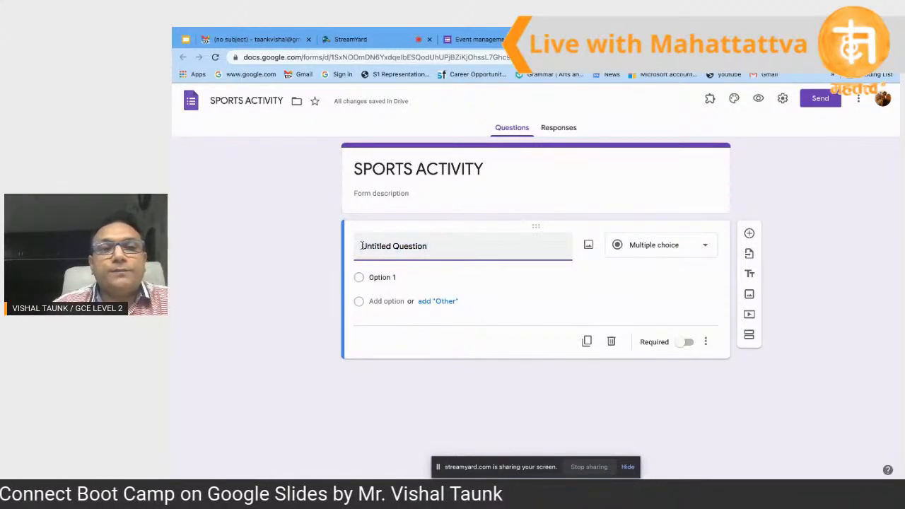
click(456, 182)
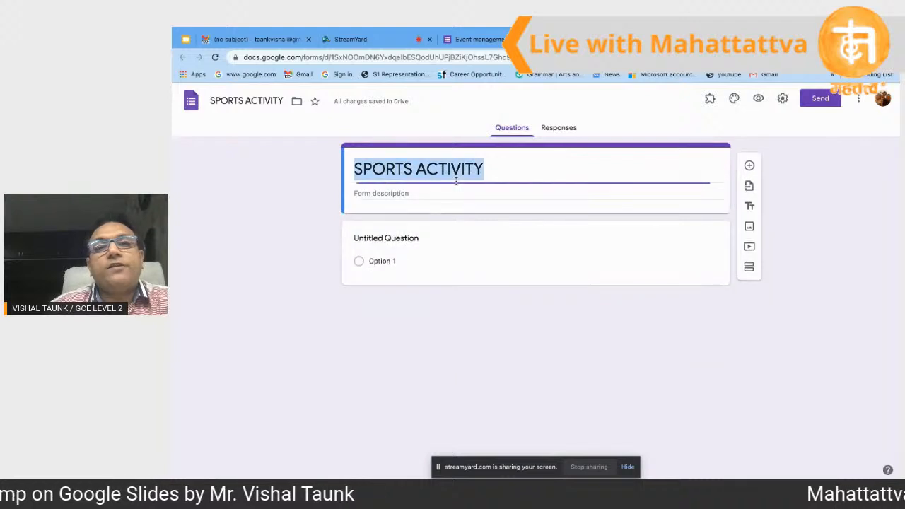
click(431, 241)
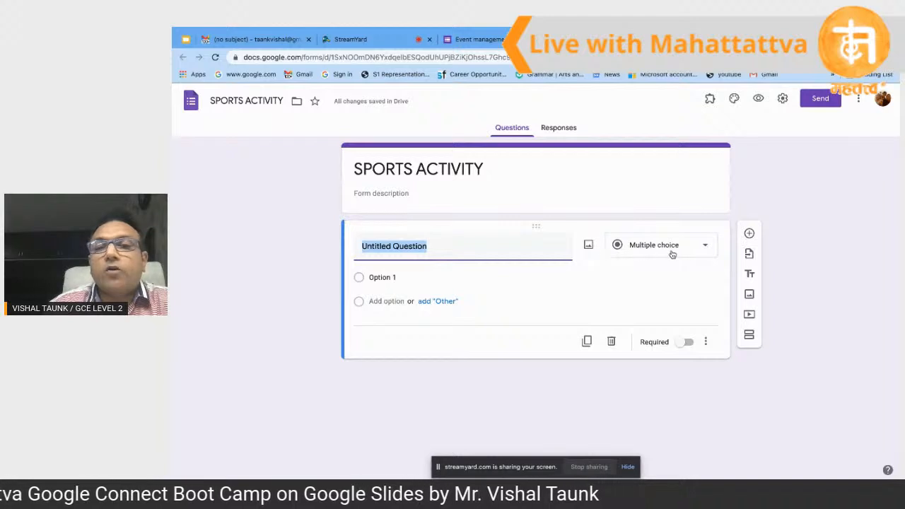
click(704, 250)
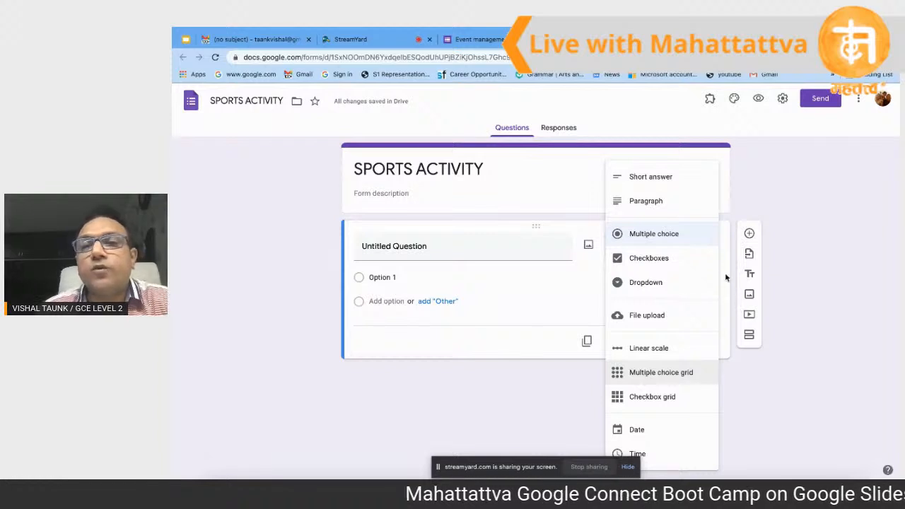
click(518, 253)
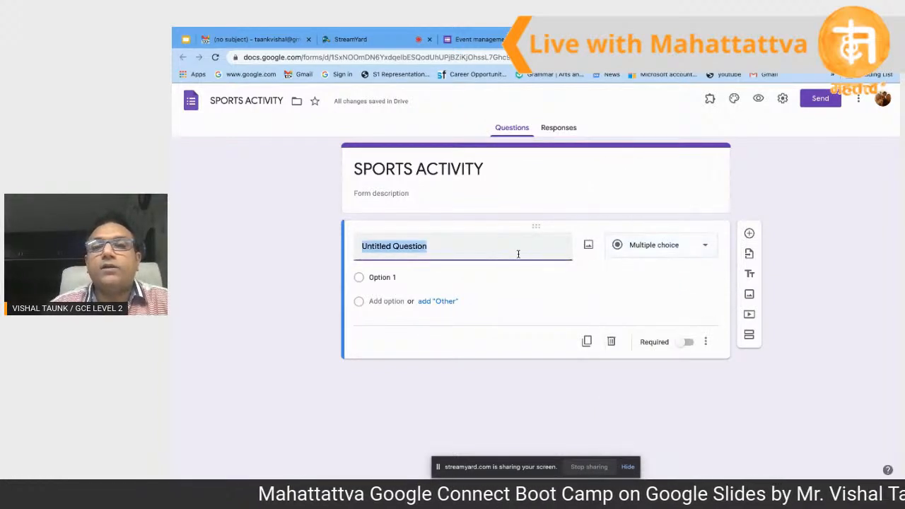
click(677, 245)
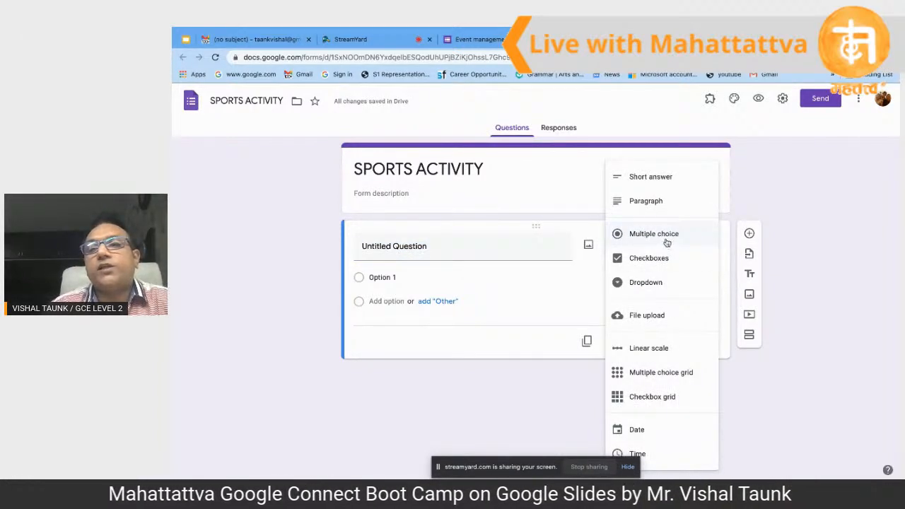
click(542, 251)
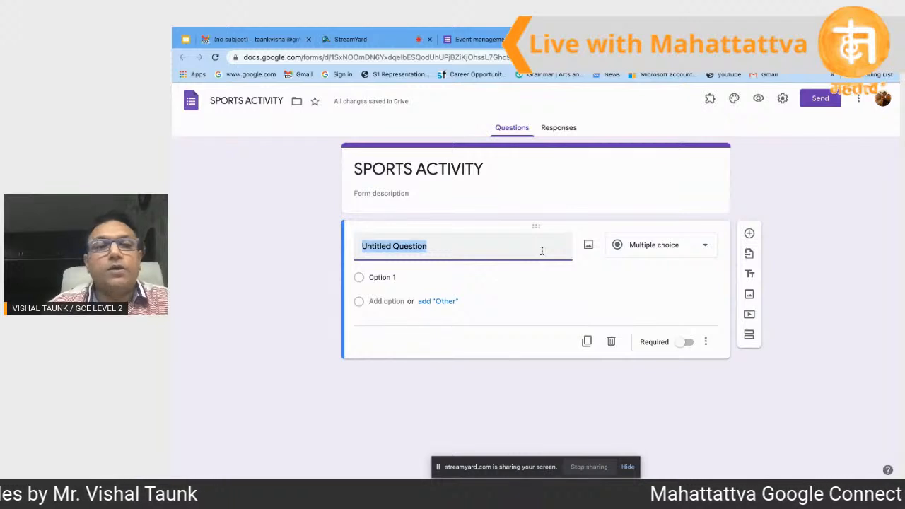
key(BackSpace)
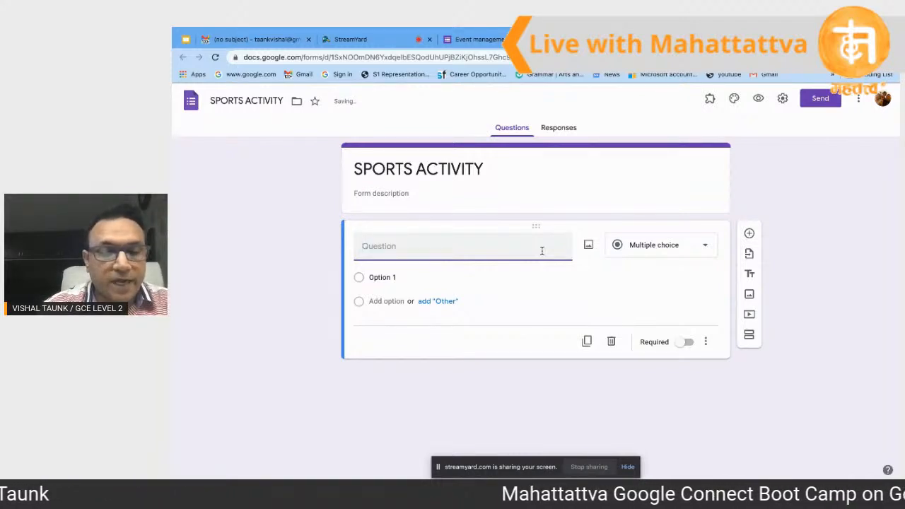
Step: Title the first question 'Whats your main game' with choices cricket and Other
text(What)
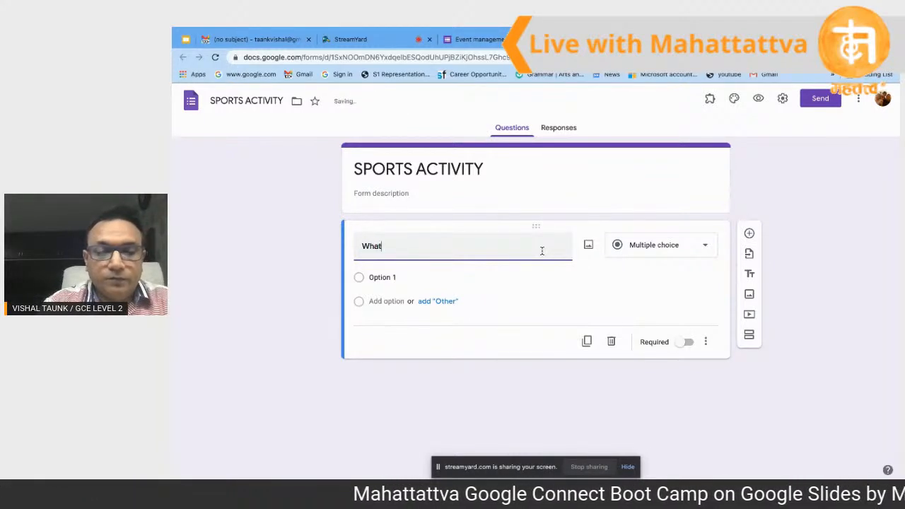
text(s your)
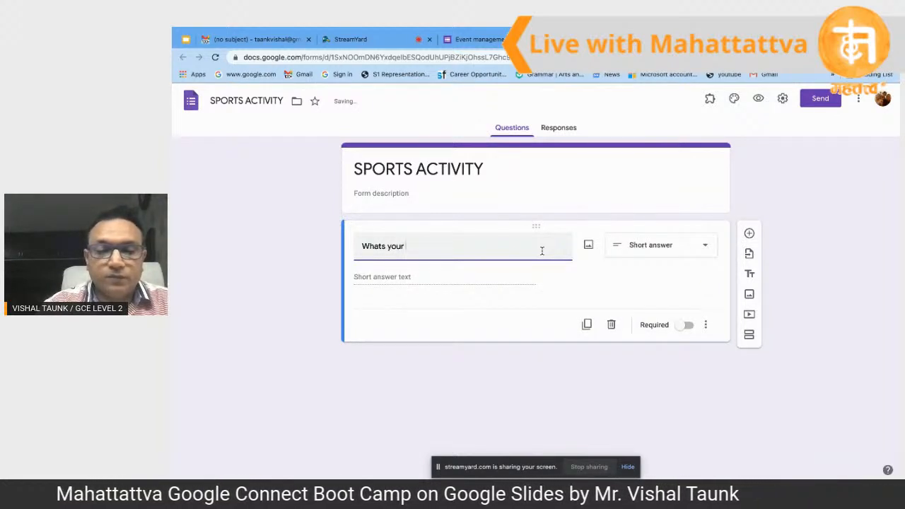
text( m)
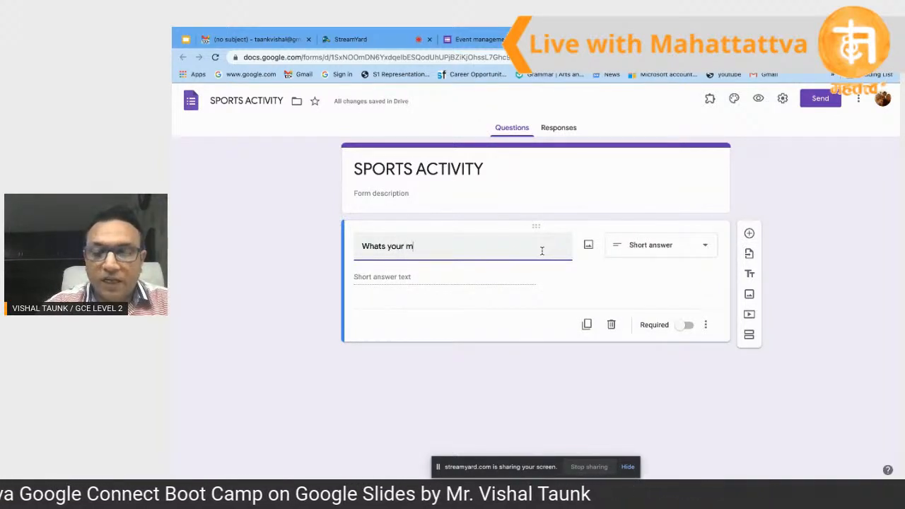
text(ain game)
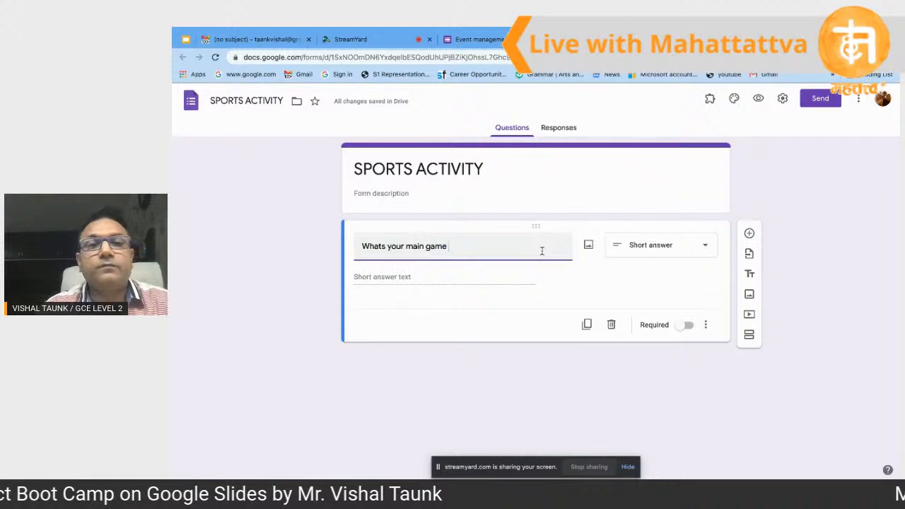
click(708, 247)
click(647, 238)
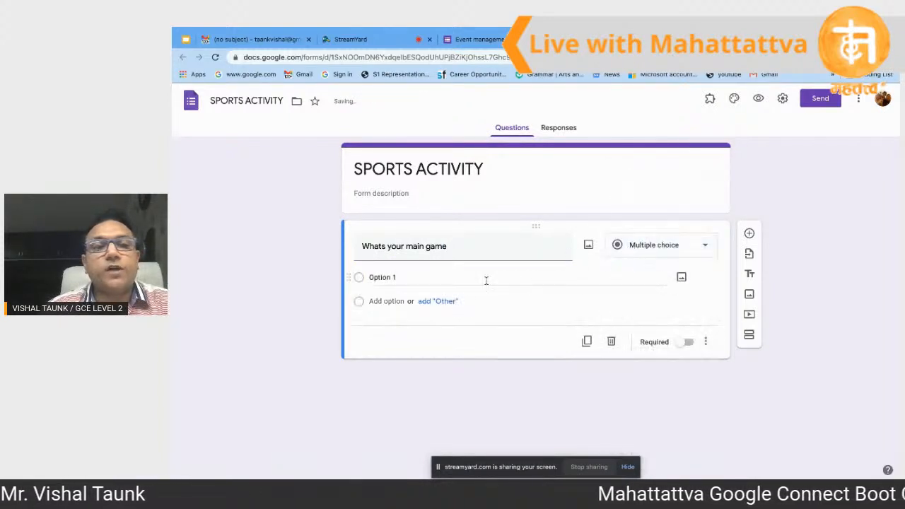
click(403, 278)
text(c)
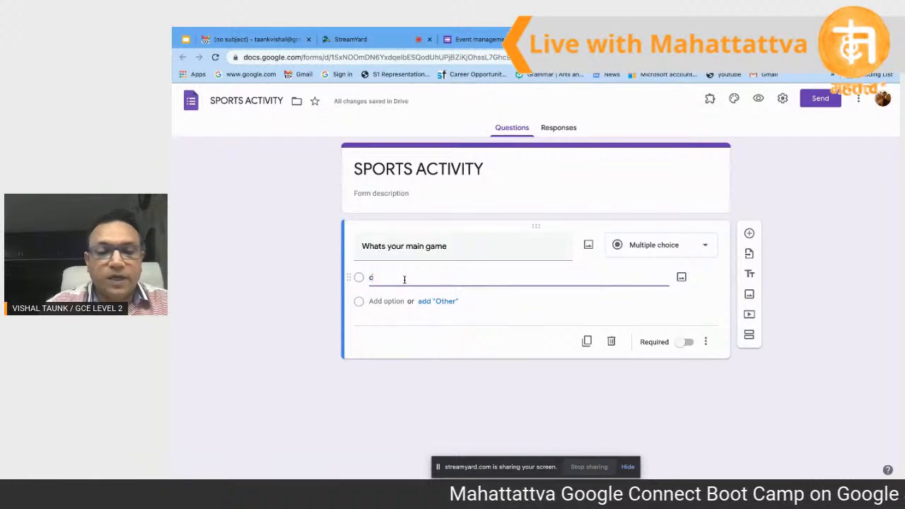
text(ricket)
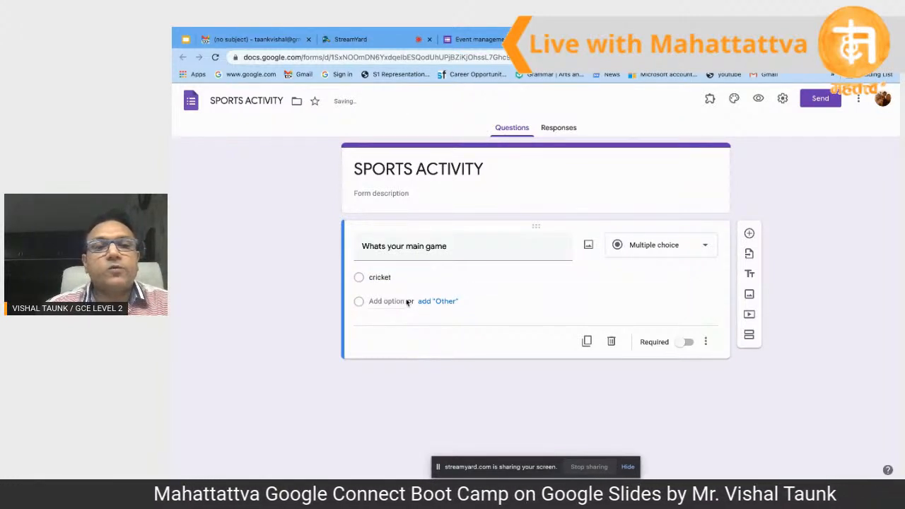
click(439, 302)
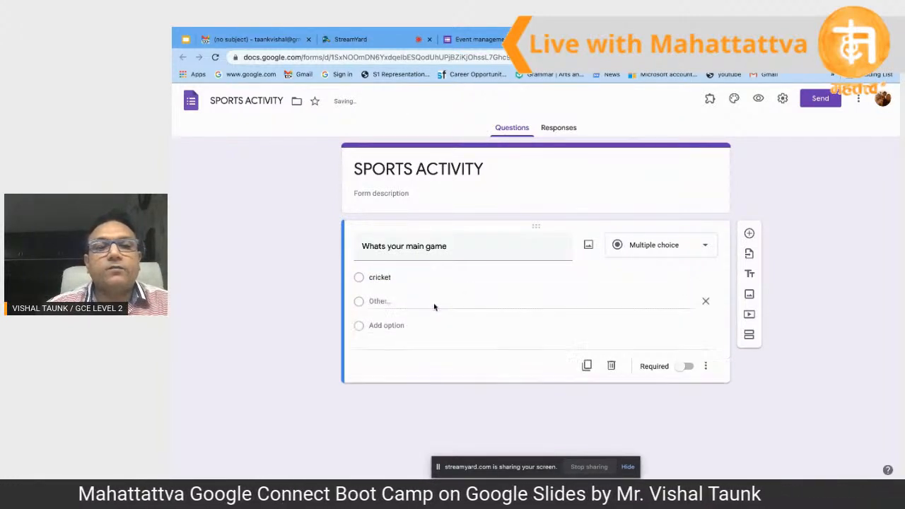
Step: Add football and basketball choices, make the question required, and add a new question
click(387, 322)
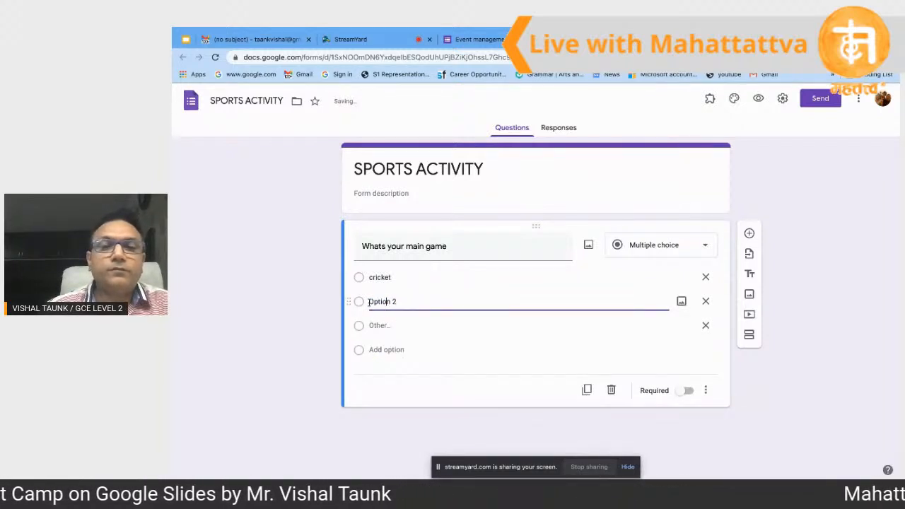
drag(369, 302, 402, 303)
text(foo)
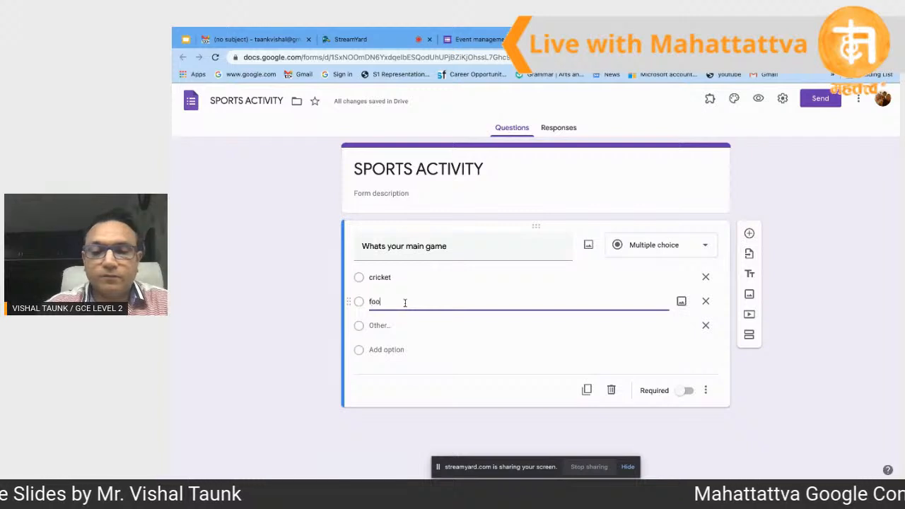
text(tball)
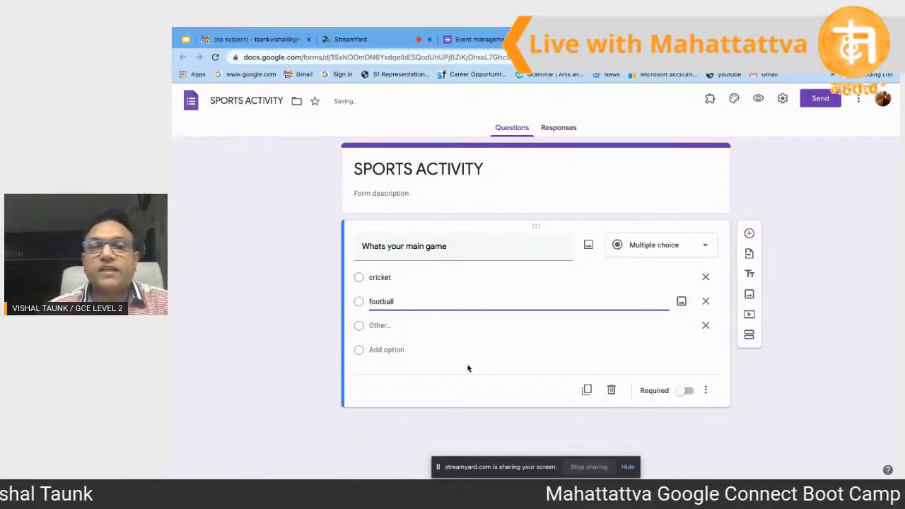
click(440, 329)
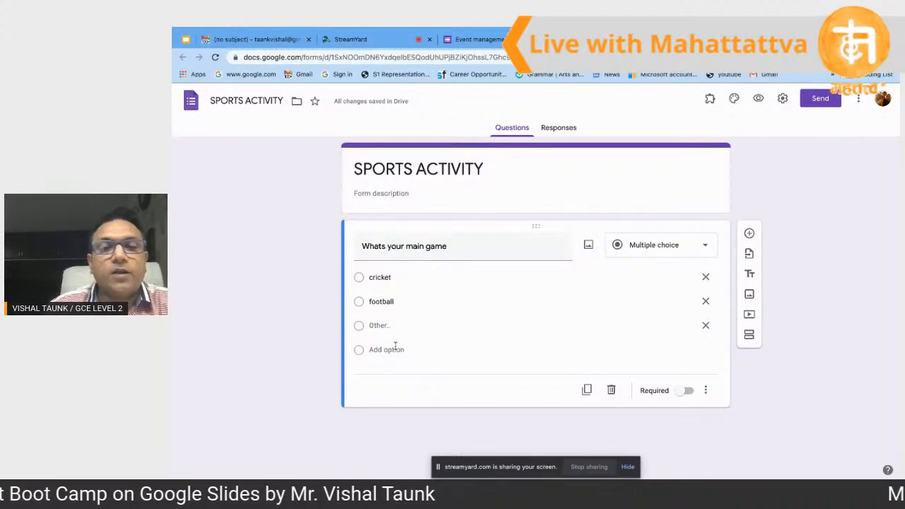
click(394, 350)
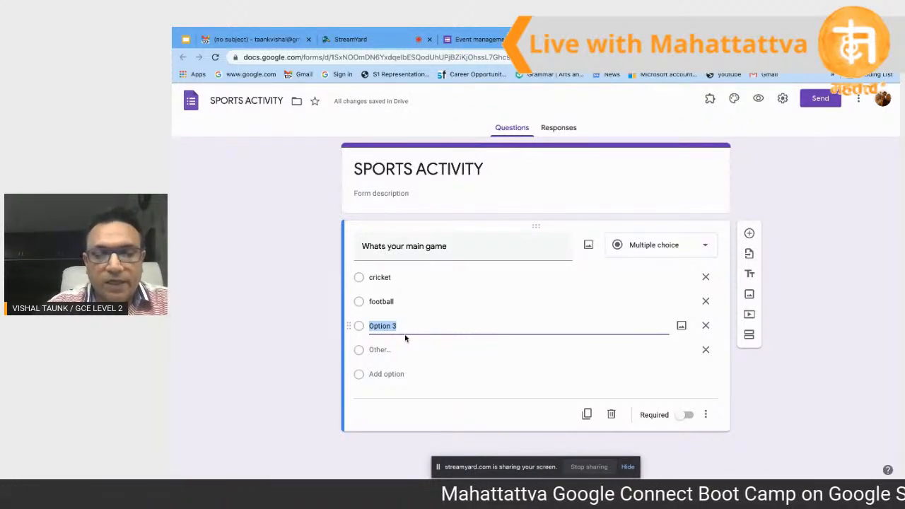
text(basketball)
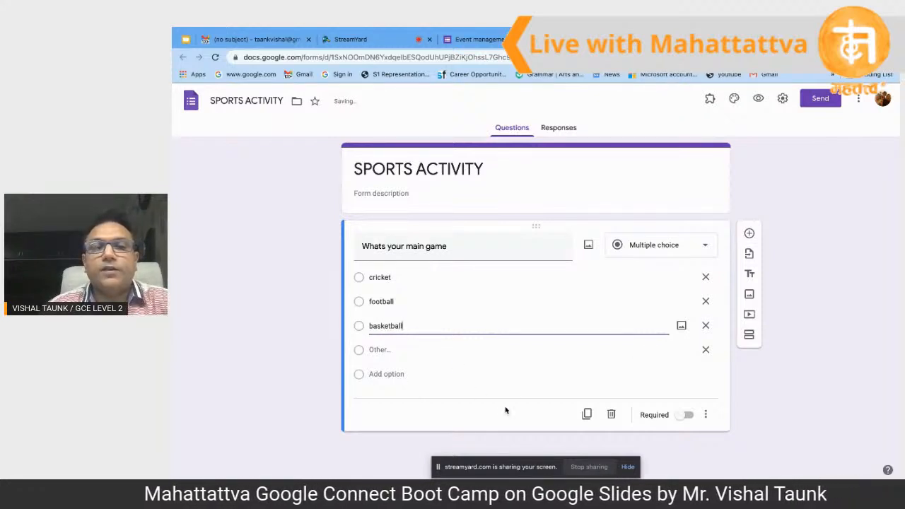
click(686, 415)
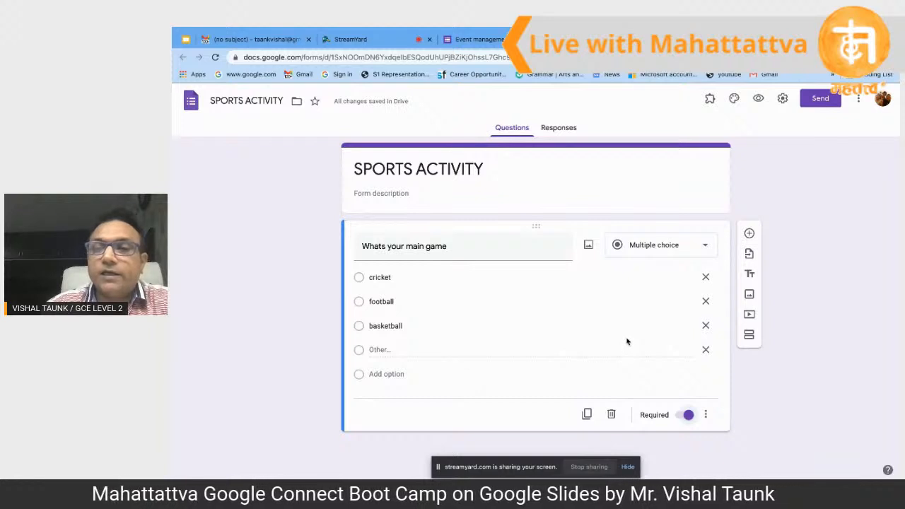
click(751, 235)
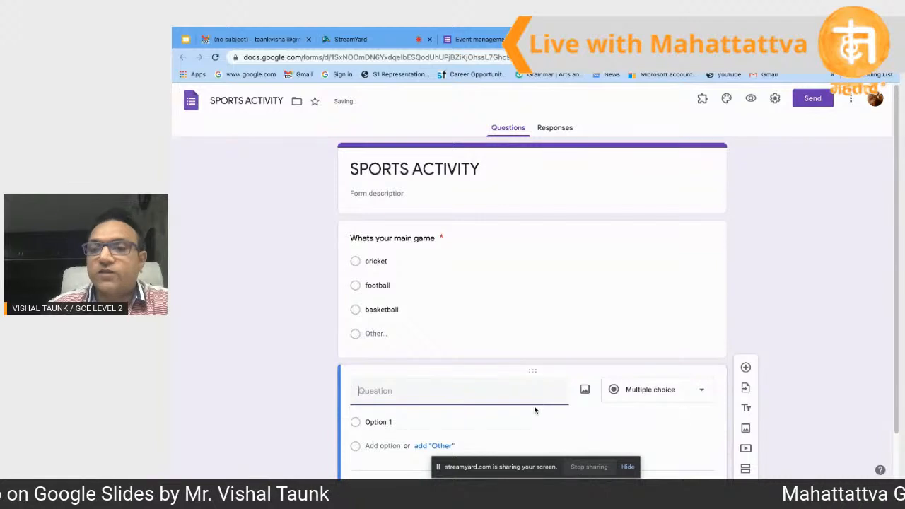
Step: Duplicate the main-game question with its cricket, football and basketball choices
scroll(515, 385, down, 1)
scroll(515, 384, down, 1)
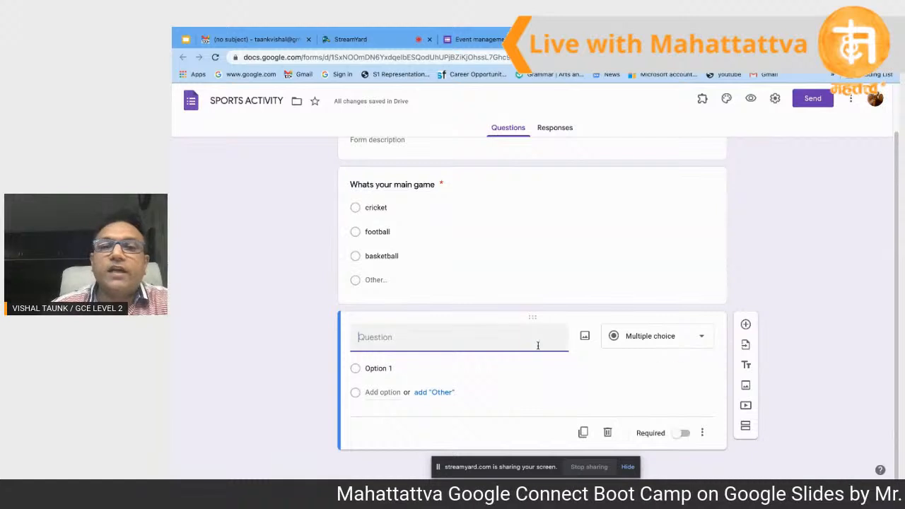
click(608, 254)
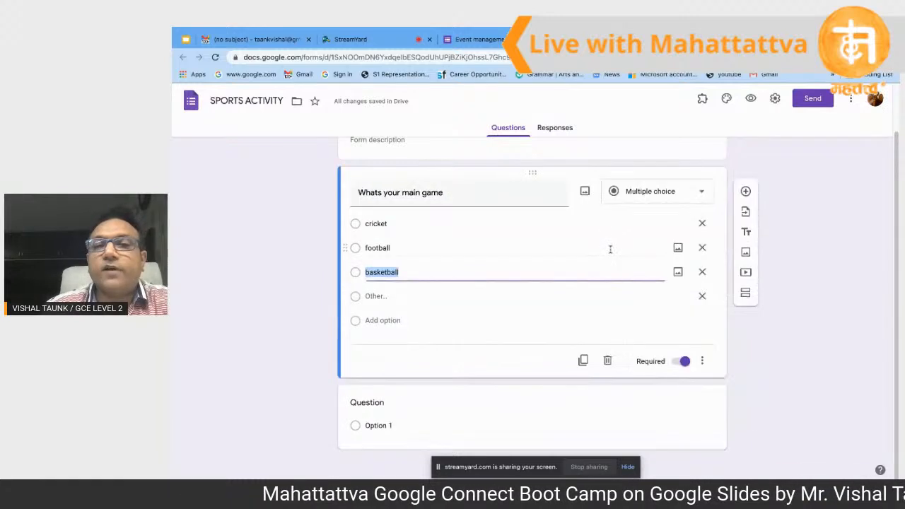
click(585, 361)
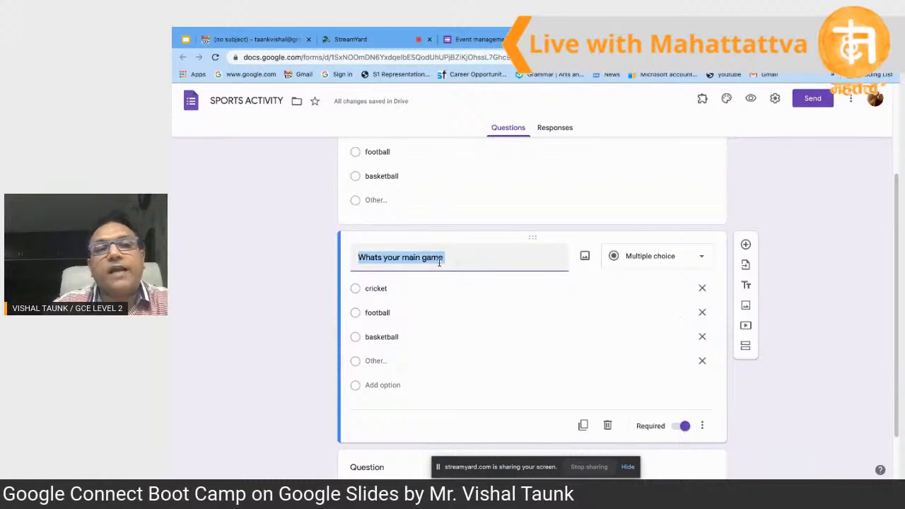
click(378, 292)
click(386, 312)
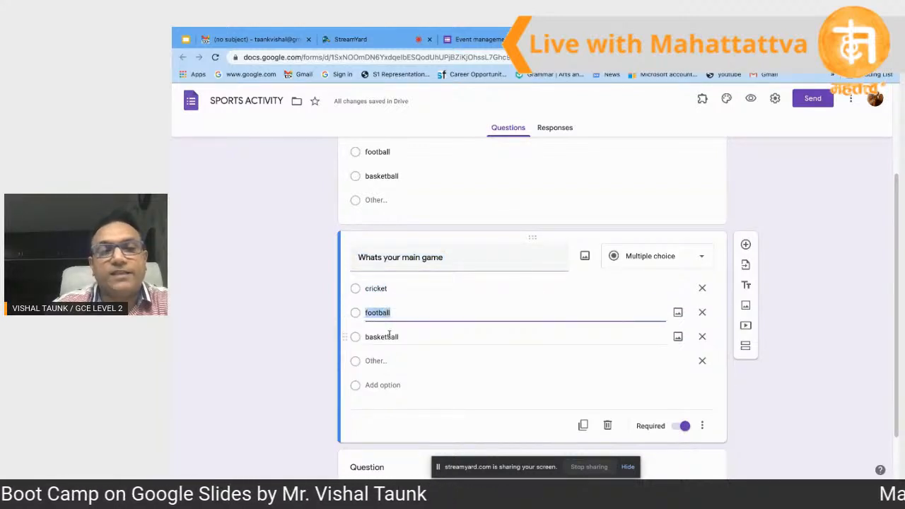
click(382, 336)
click(409, 260)
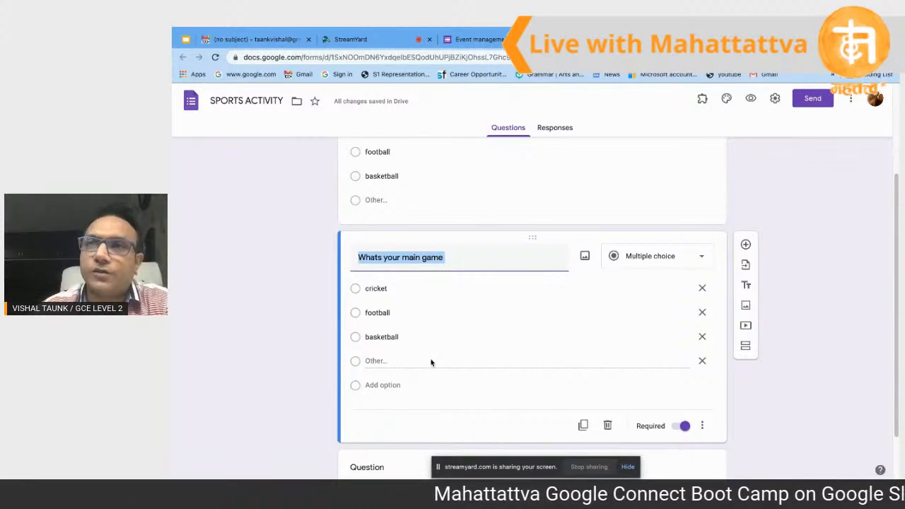
Step: Turn the copy into a Short answer titled 'write few mains points about tour game'
click(660, 260)
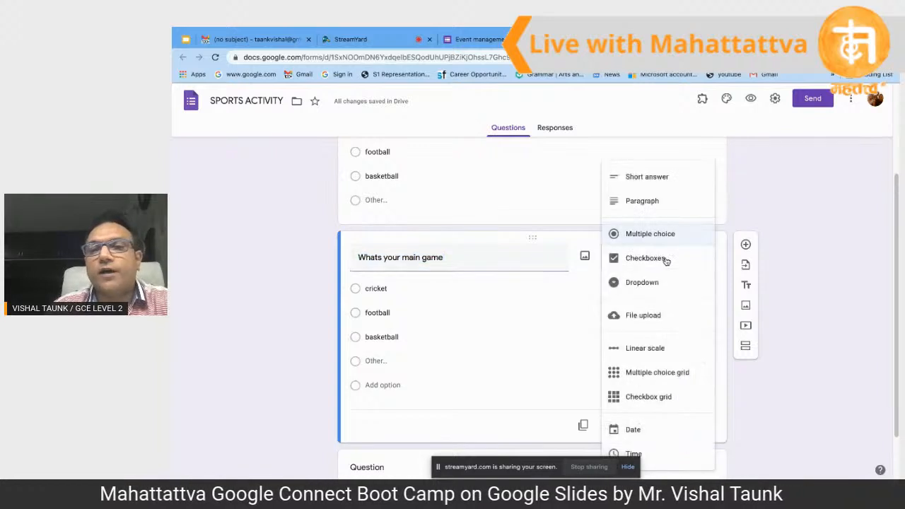
click(664, 181)
click(511, 285)
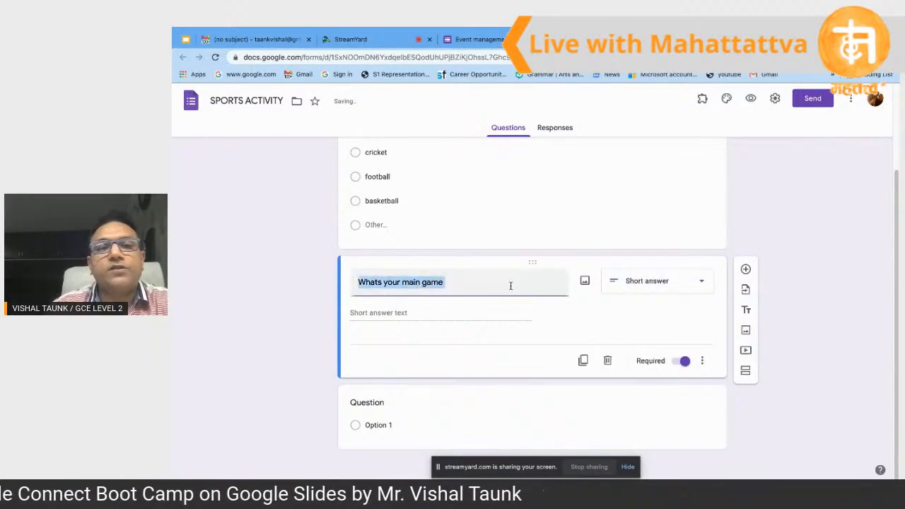
key(BackSpace)
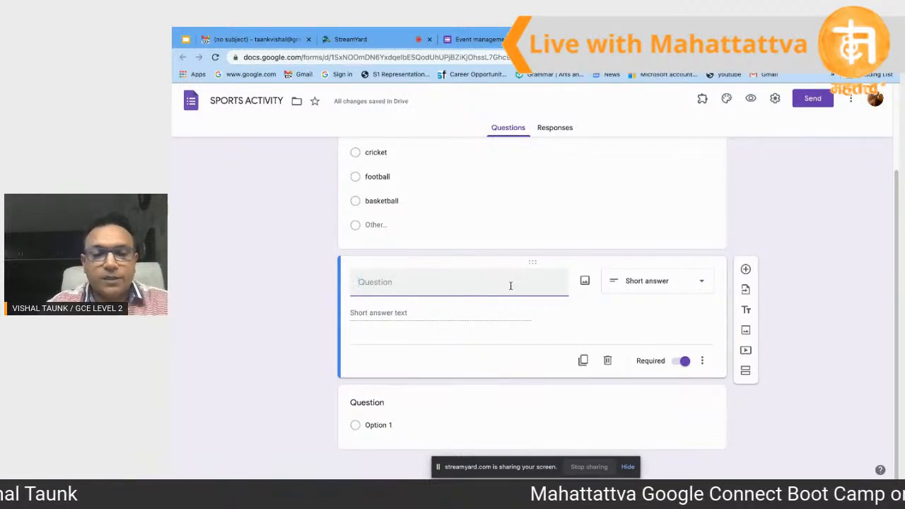
text(wri)
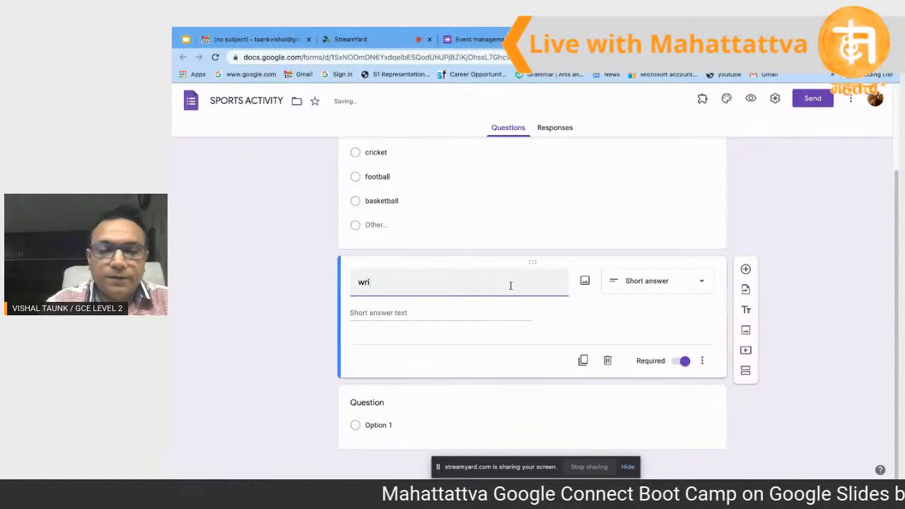
text(t)
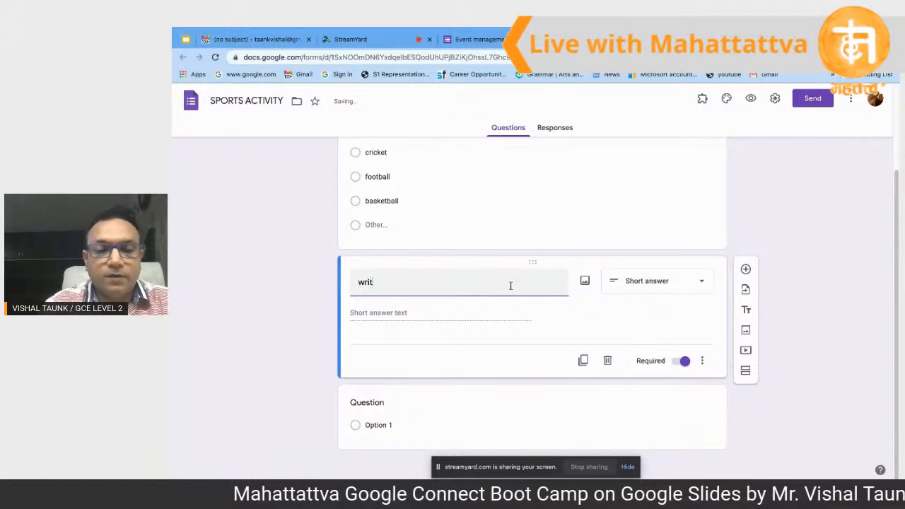
text(e)
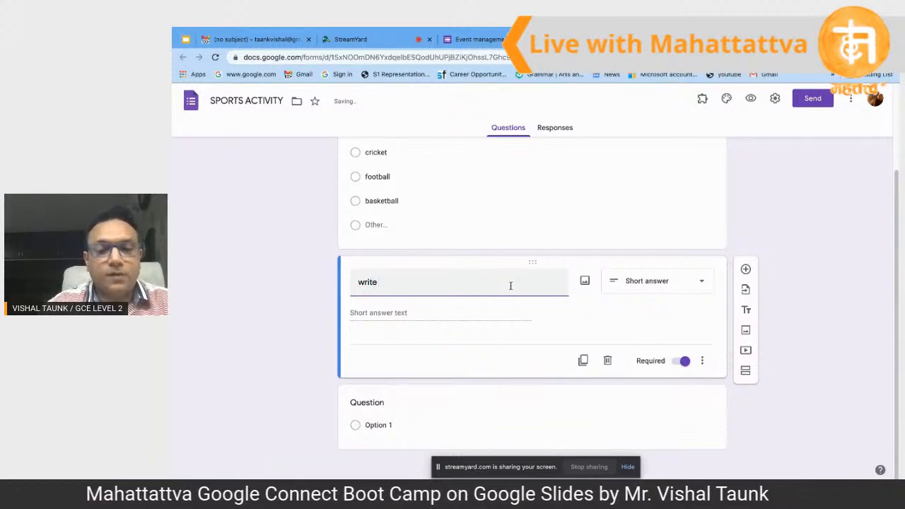
text( few )
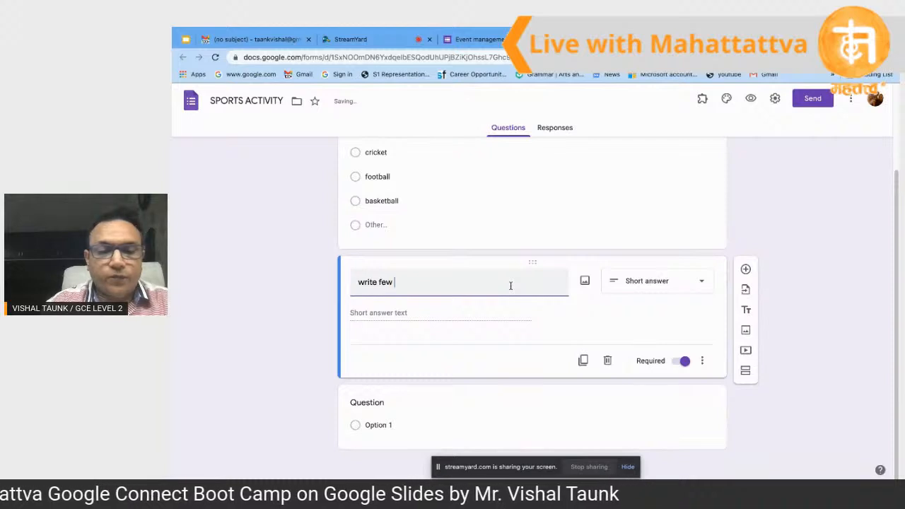
text(mains )
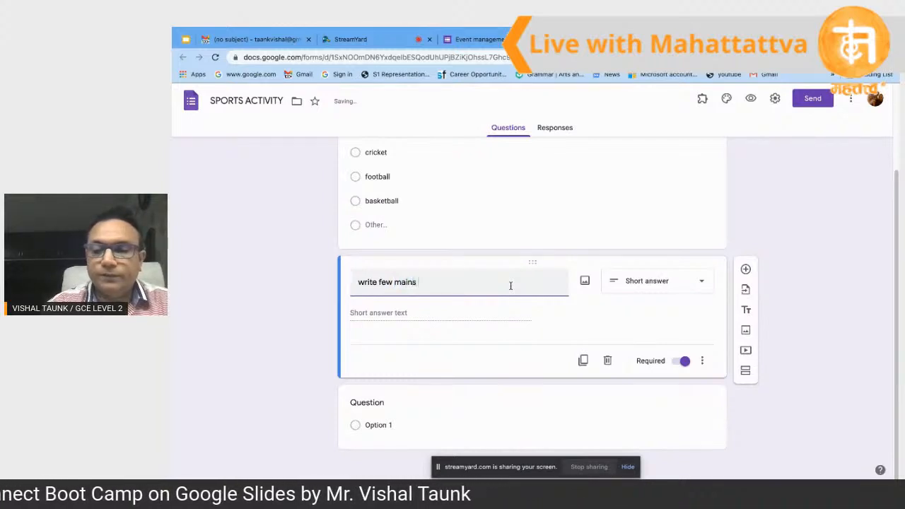
text(points a)
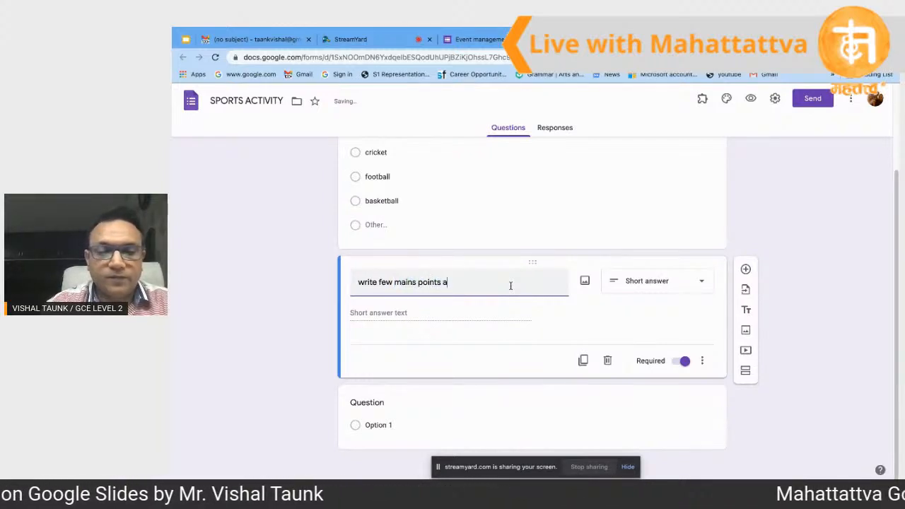
text(bou)
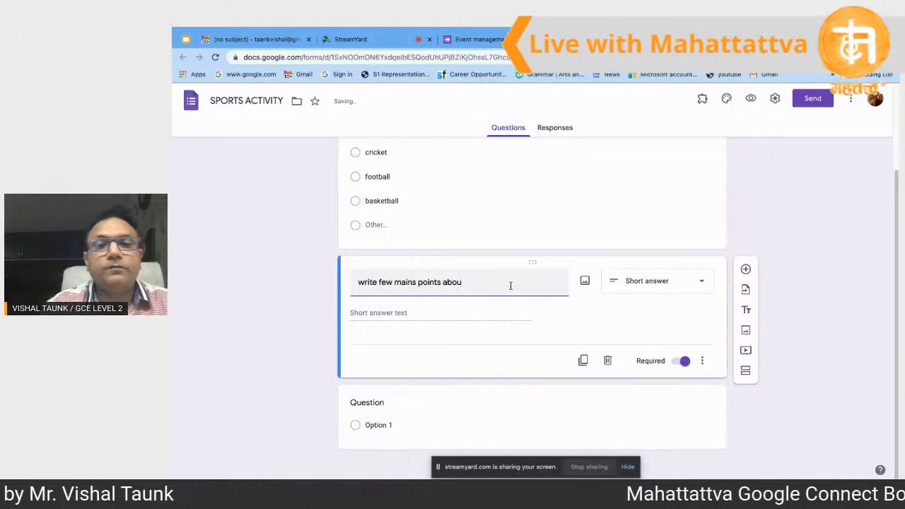
text(t t)
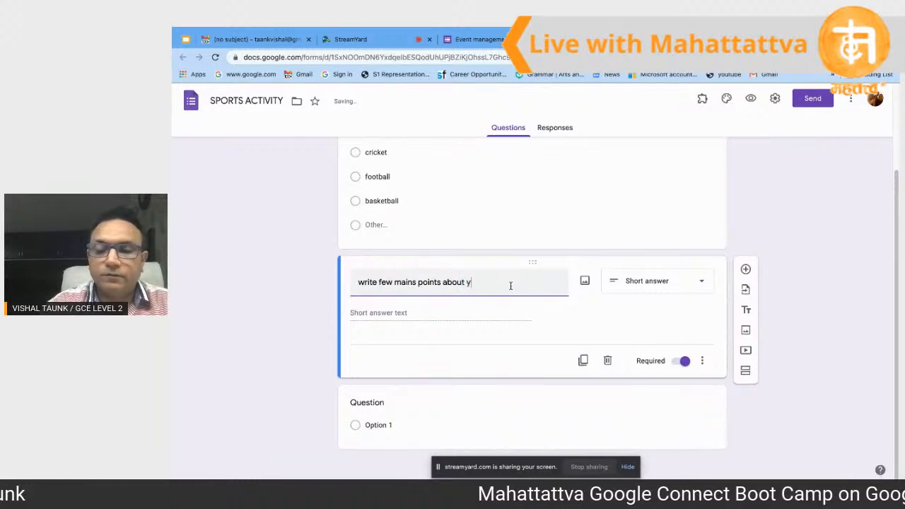
text(ou)
text(r game)
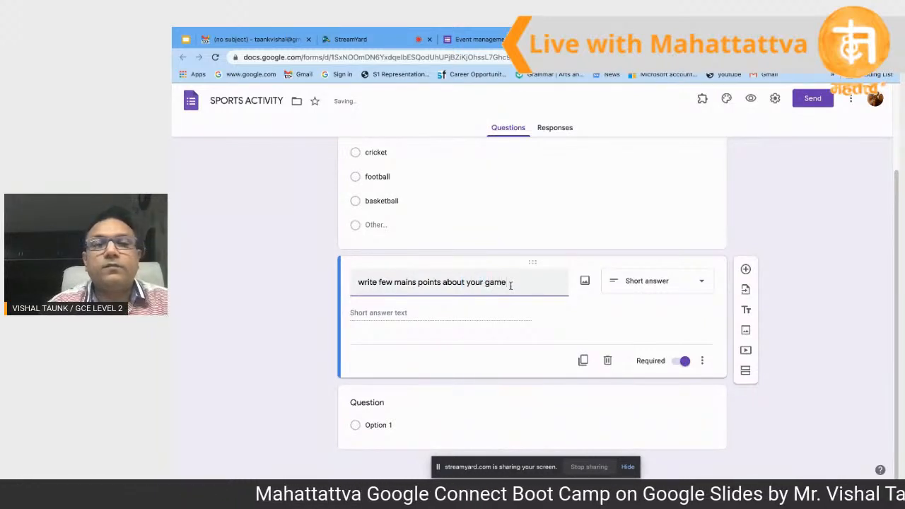
click(482, 326)
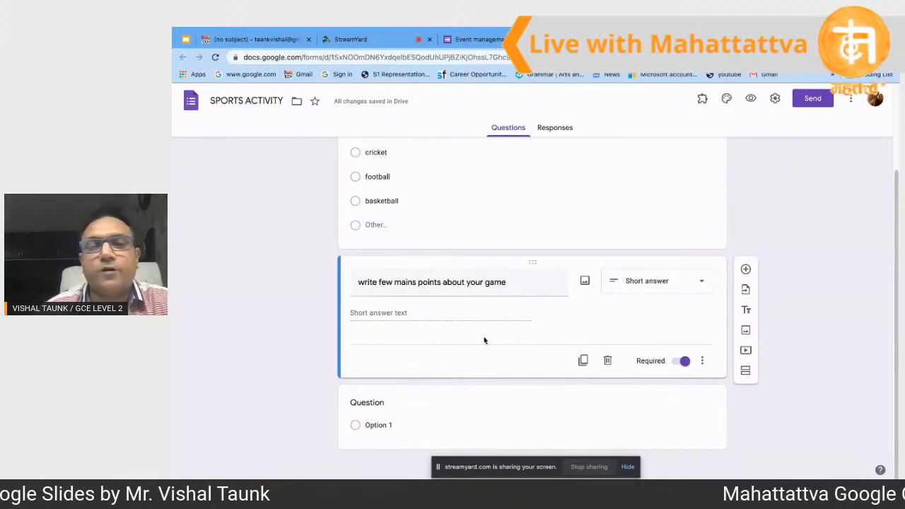
Step: Keep question two as Short answer and add a third question set to Checkboxes
click(703, 285)
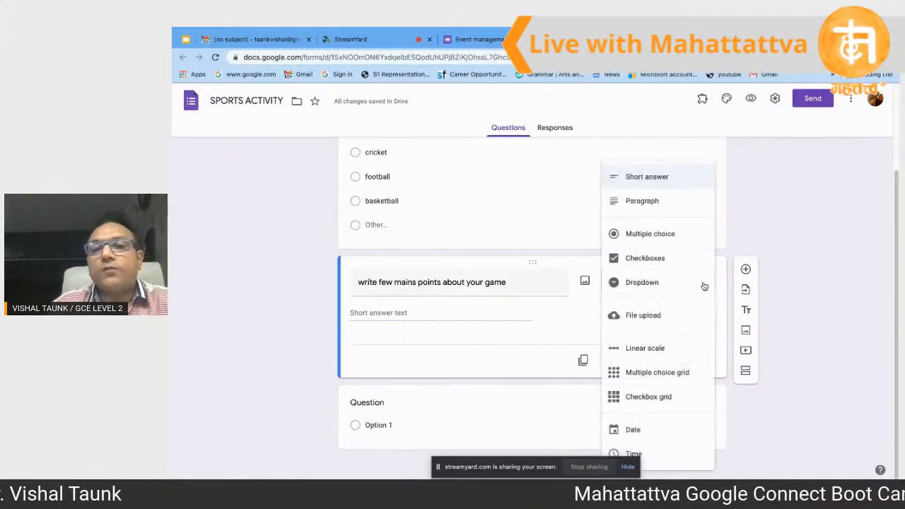
click(660, 263)
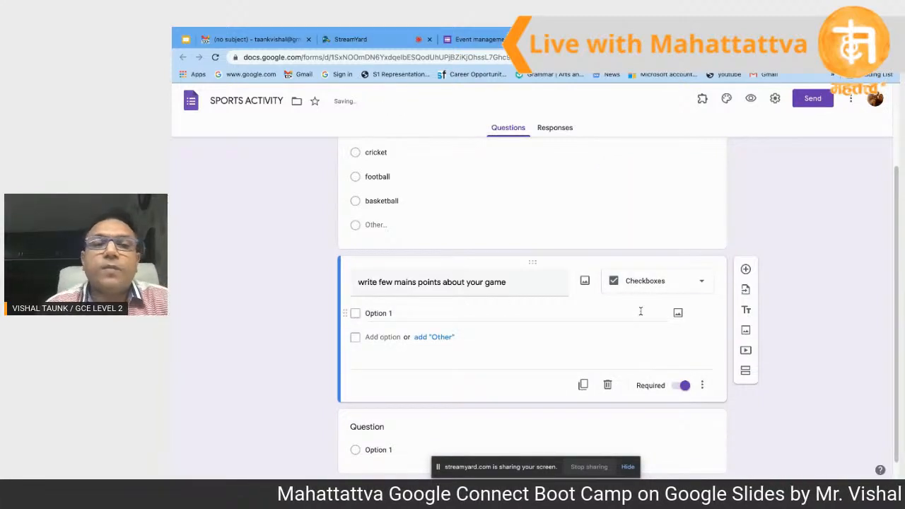
click(678, 287)
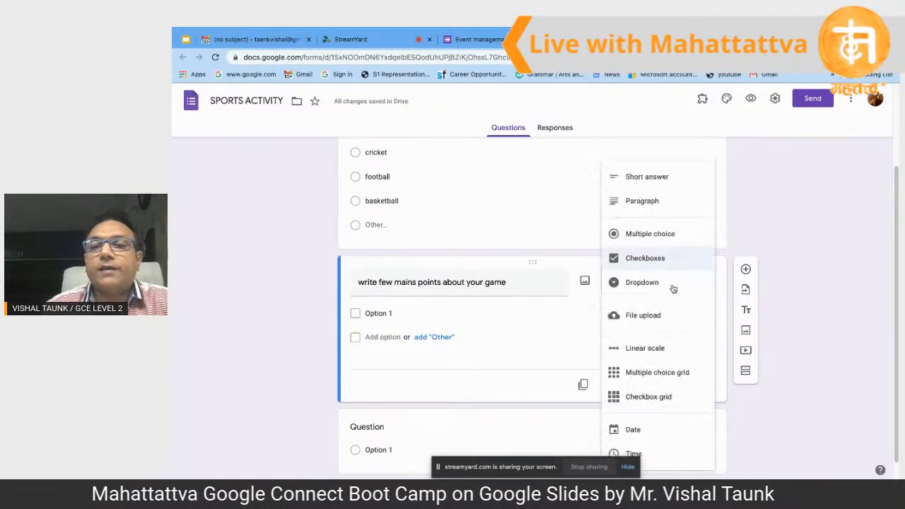
click(659, 183)
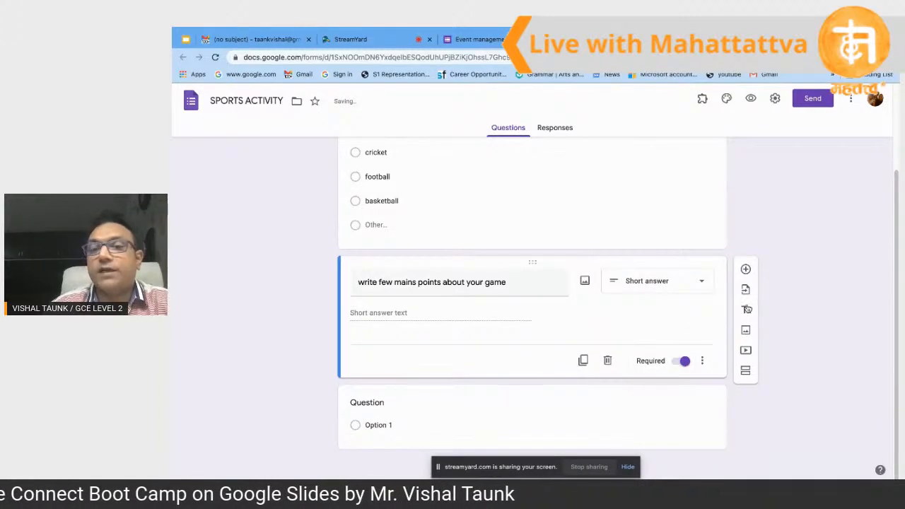
click(745, 271)
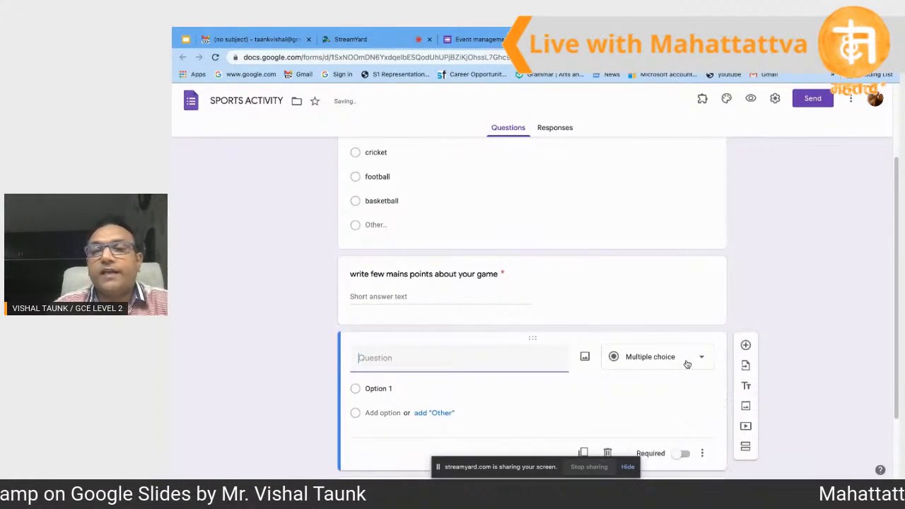
click(683, 361)
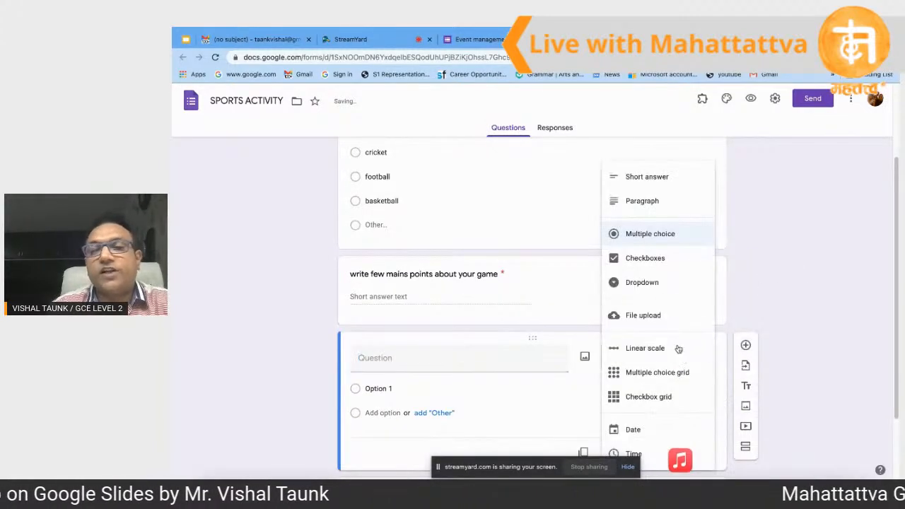
click(648, 259)
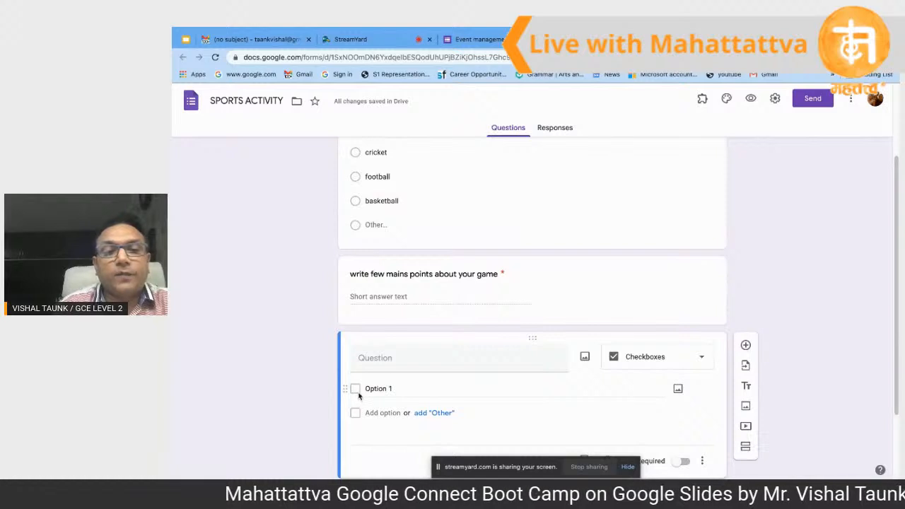
scroll(382, 241, up, 1)
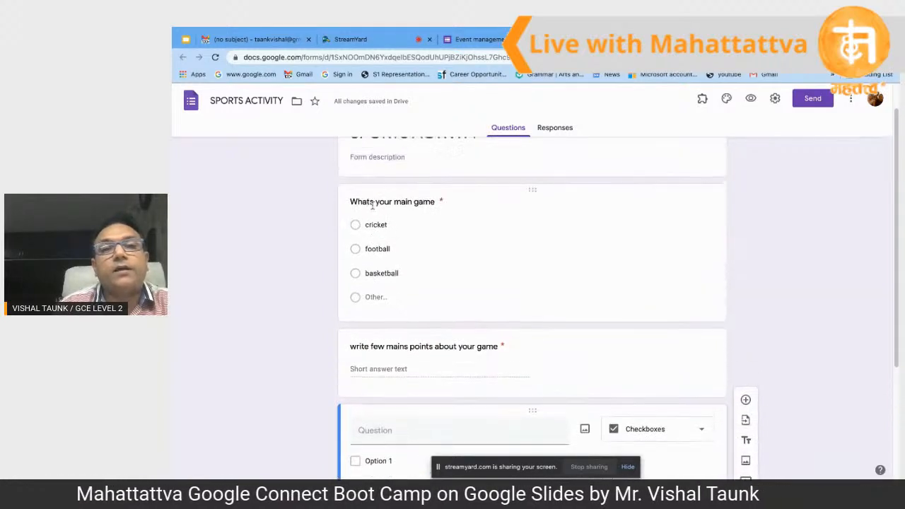
click(386, 252)
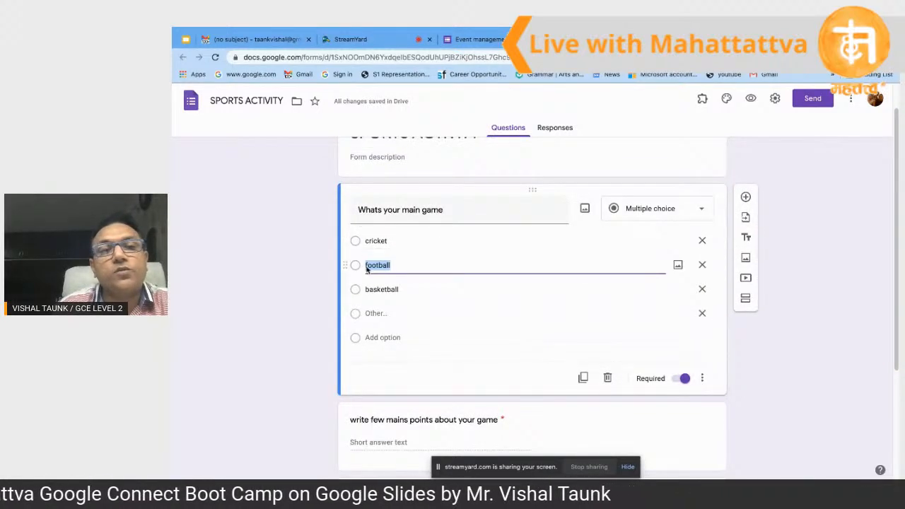
scroll(370, 324, down, 3)
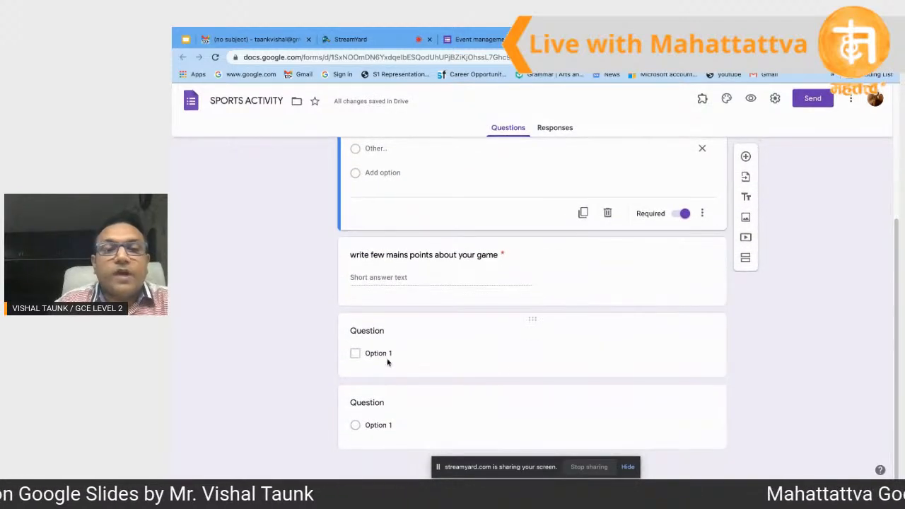
click(389, 352)
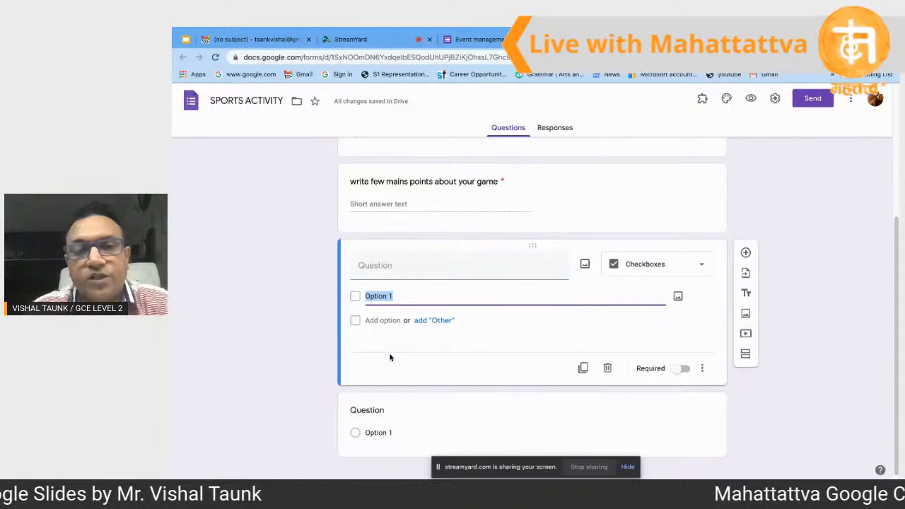
click(433, 274)
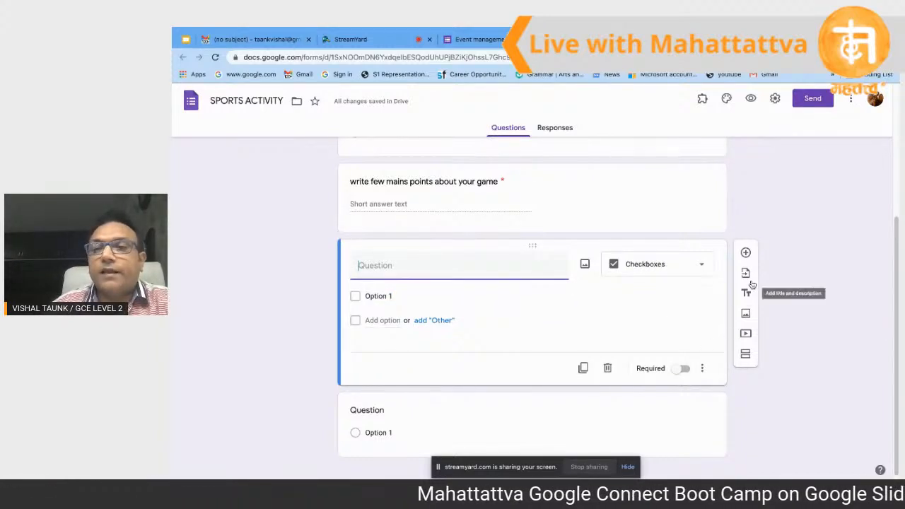
Step: Add a fourth question as a Dropdown titled 'what is favriate food'
click(746, 253)
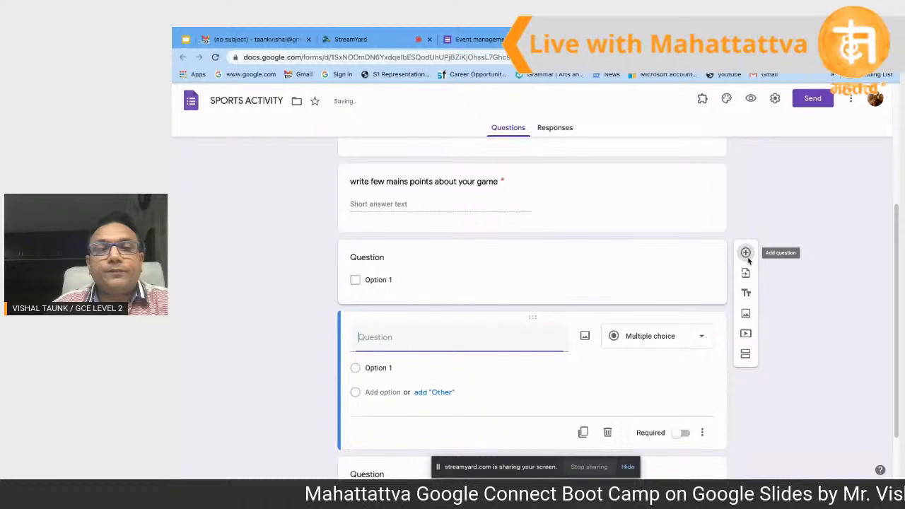
click(705, 339)
click(657, 284)
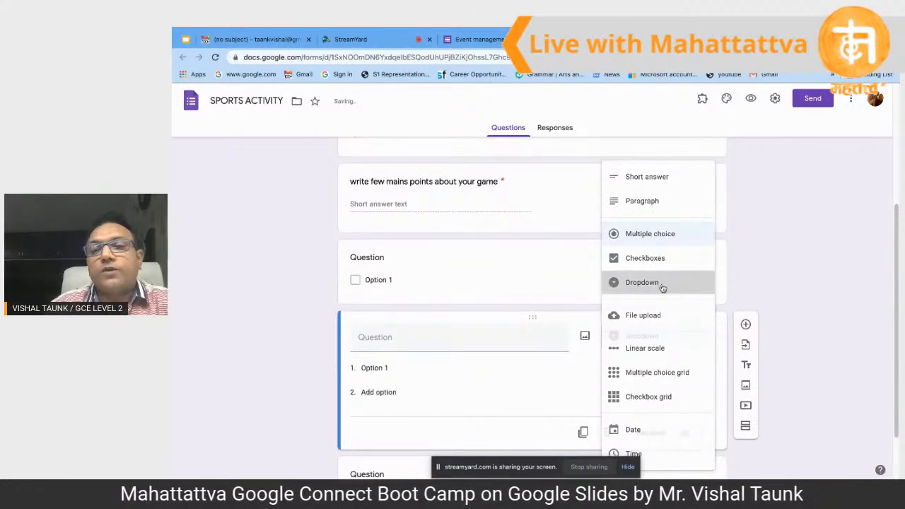
click(542, 340)
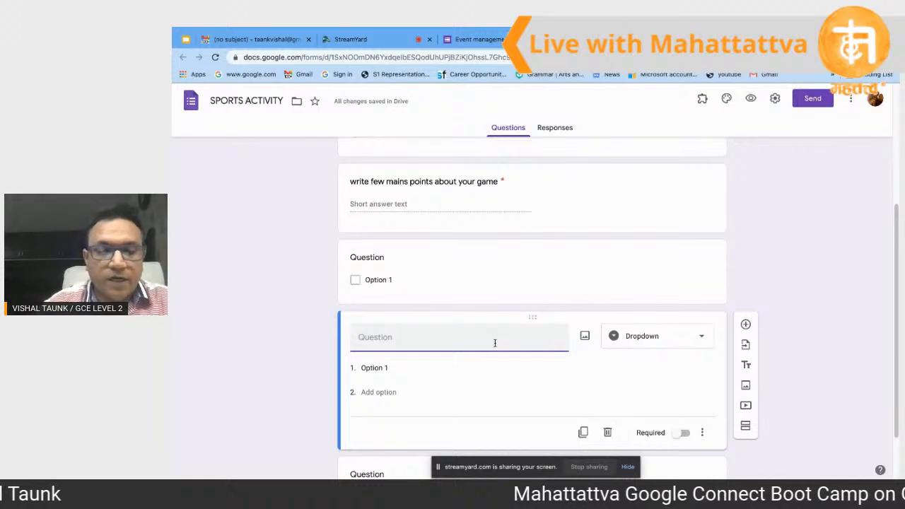
text(what)
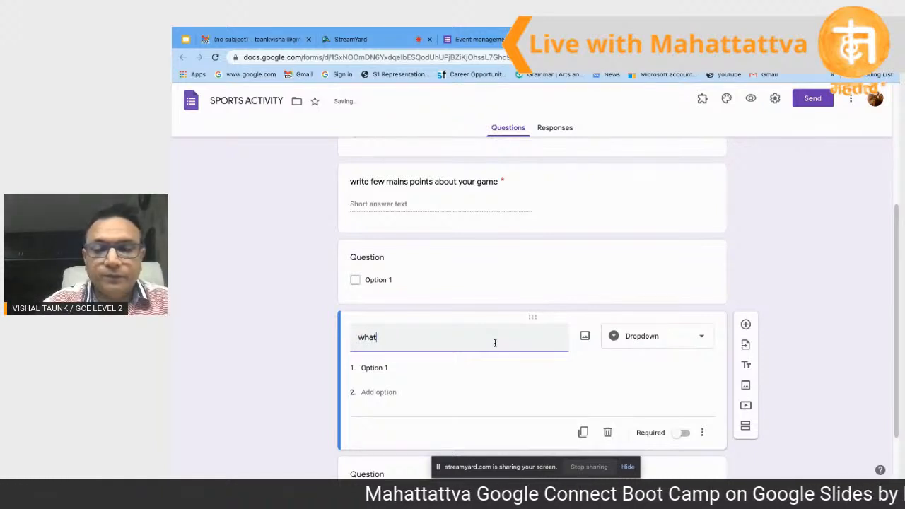
text( is)
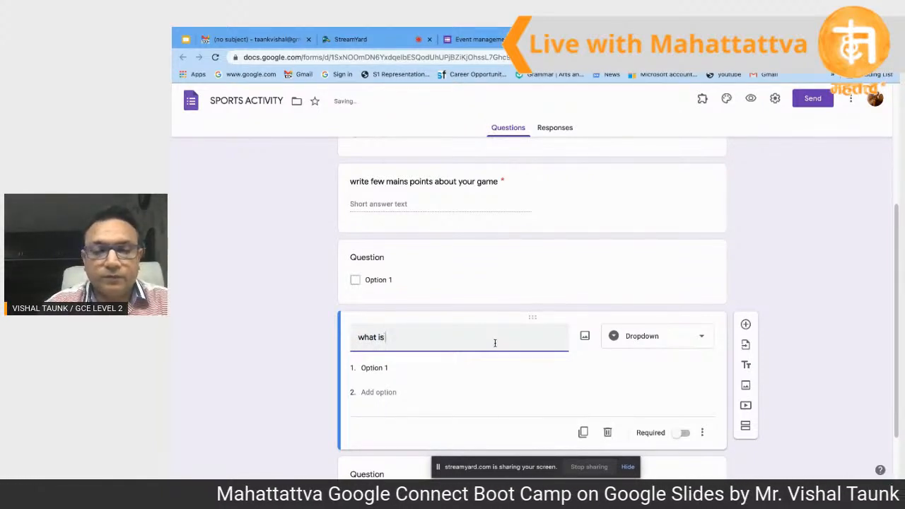
text( f)
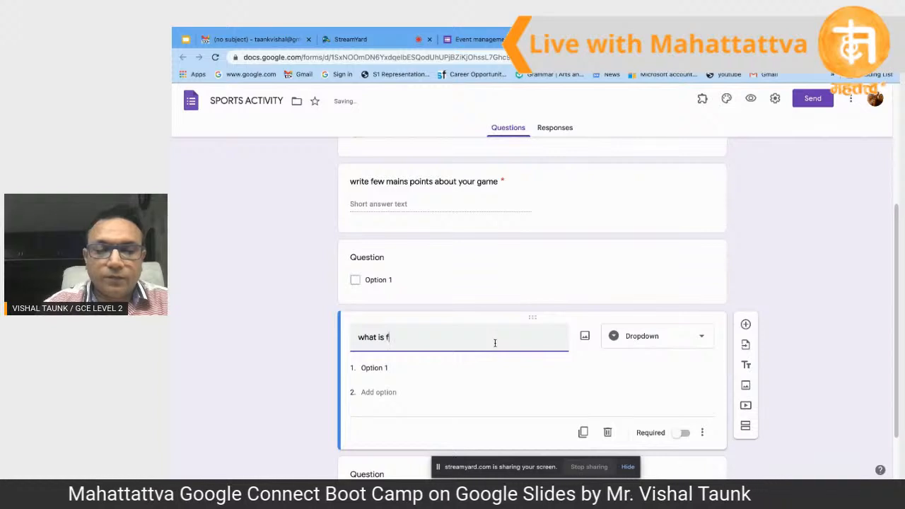
text(avr)
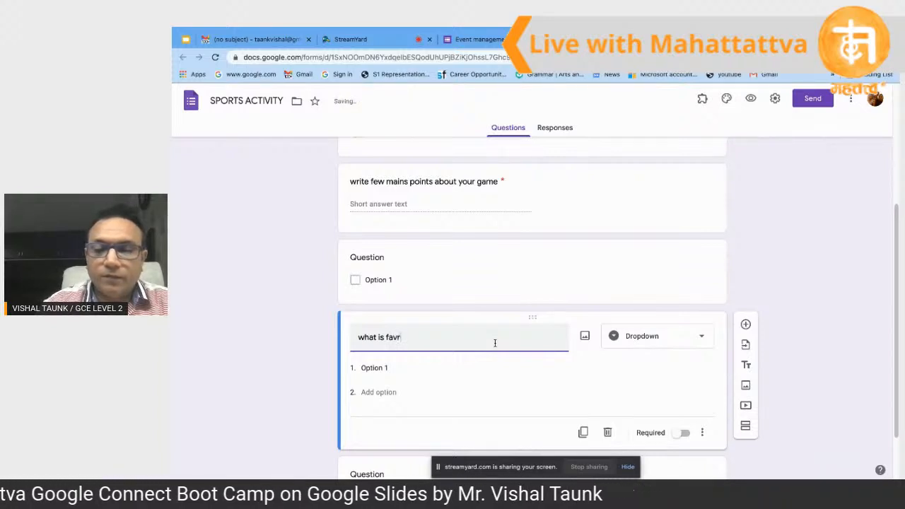
text(iate food)
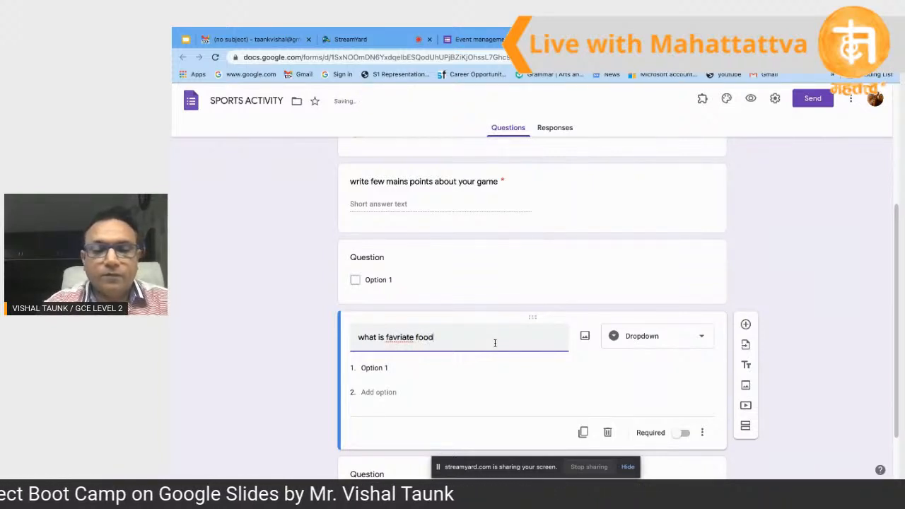
right_click(395, 342)
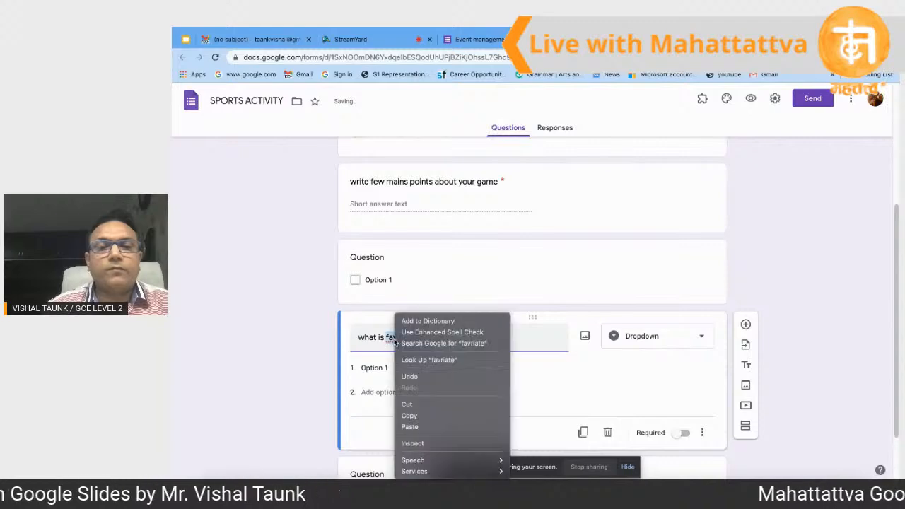
click(477, 344)
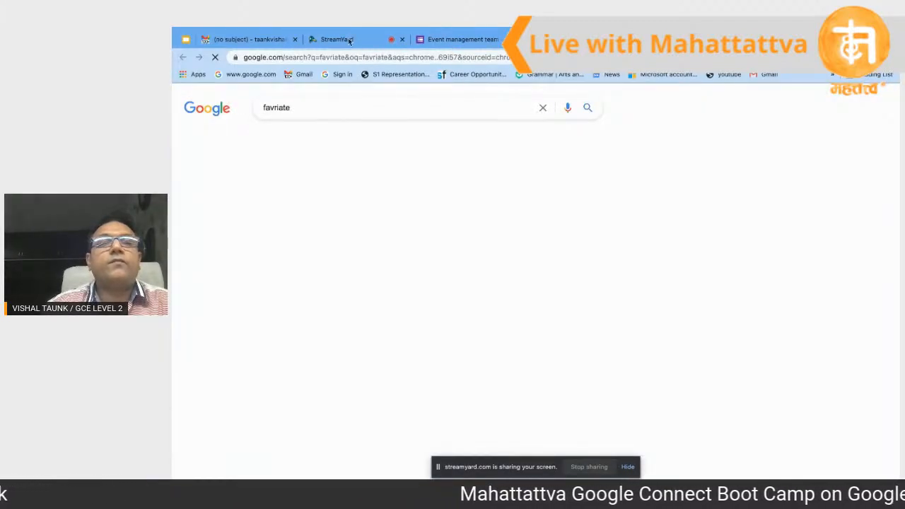
click(349, 41)
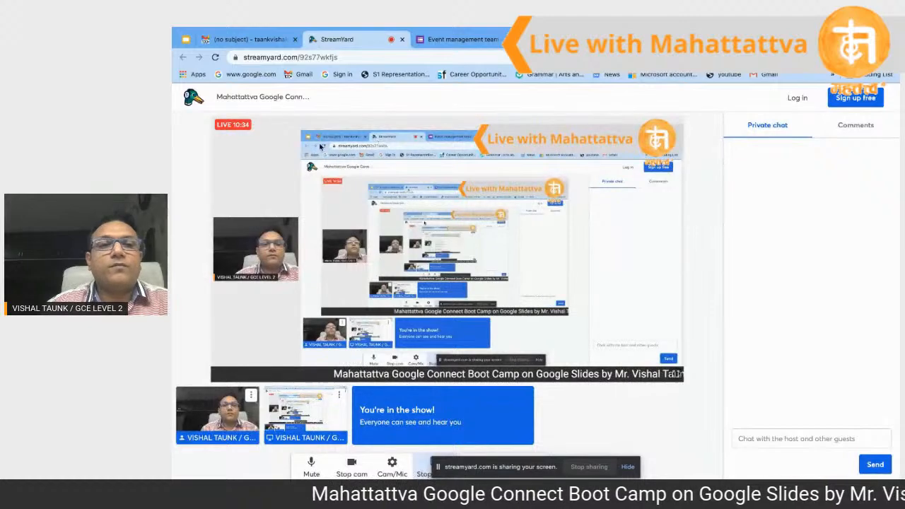
click(186, 39)
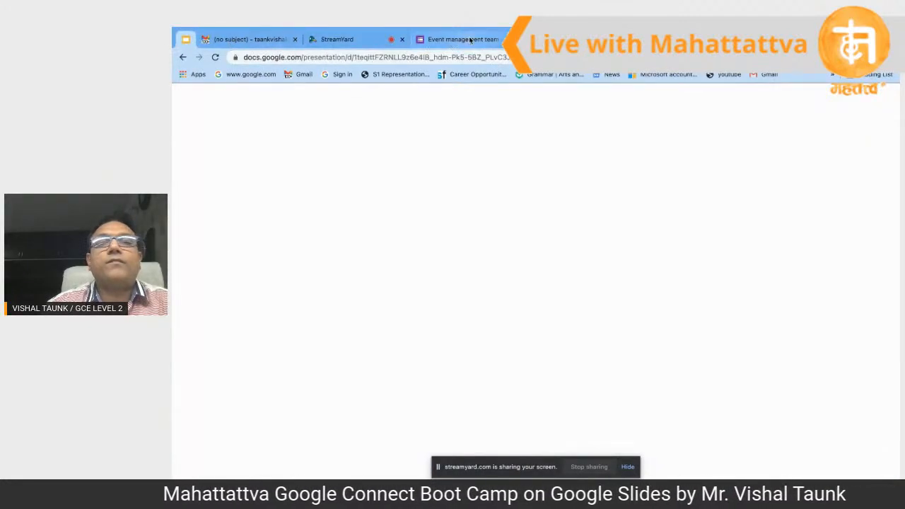
click(469, 40)
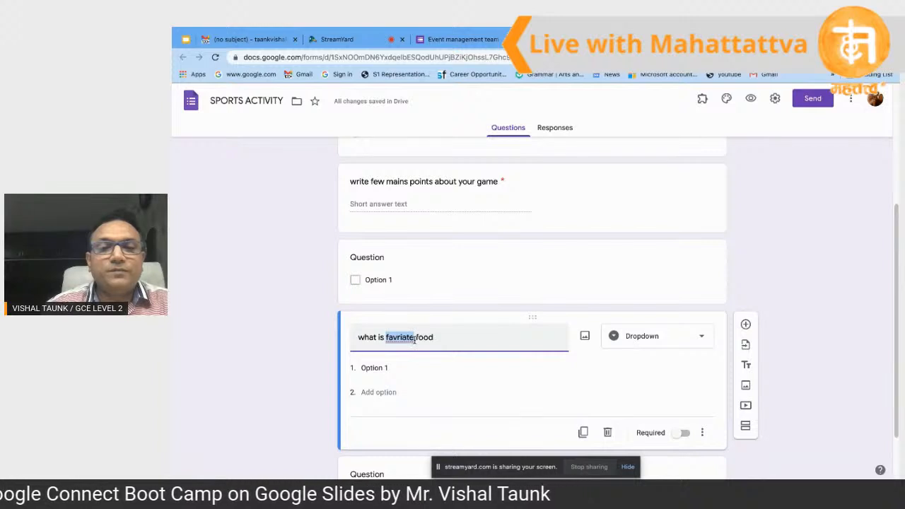
Step: Fill the food dropdown with the options apple, banana and mango
click(405, 339)
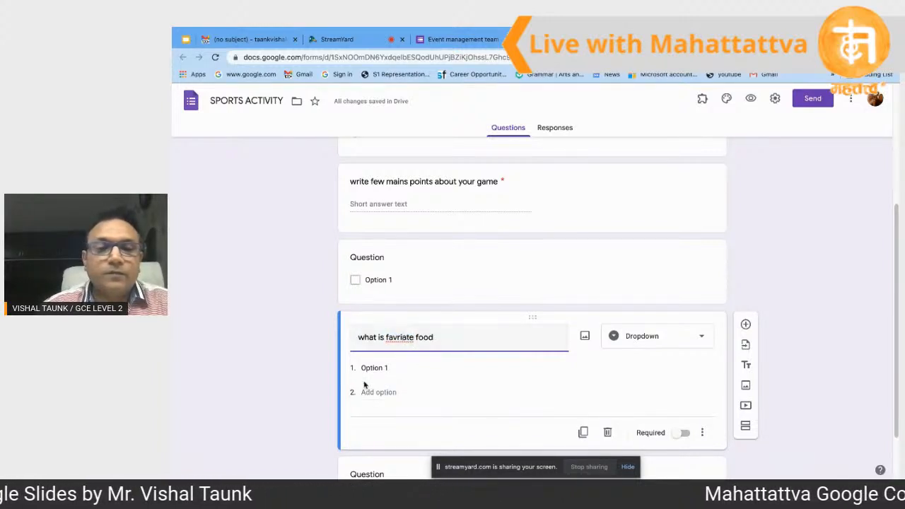
click(386, 368)
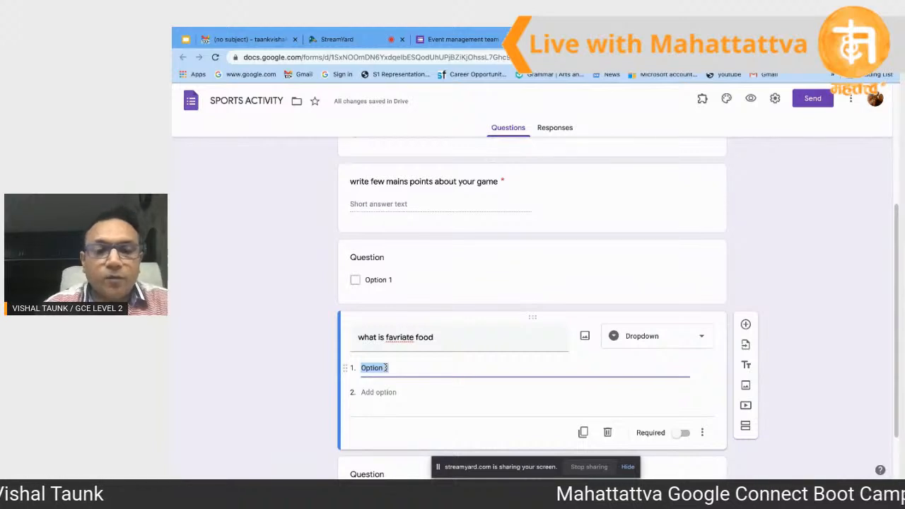
text(apple)
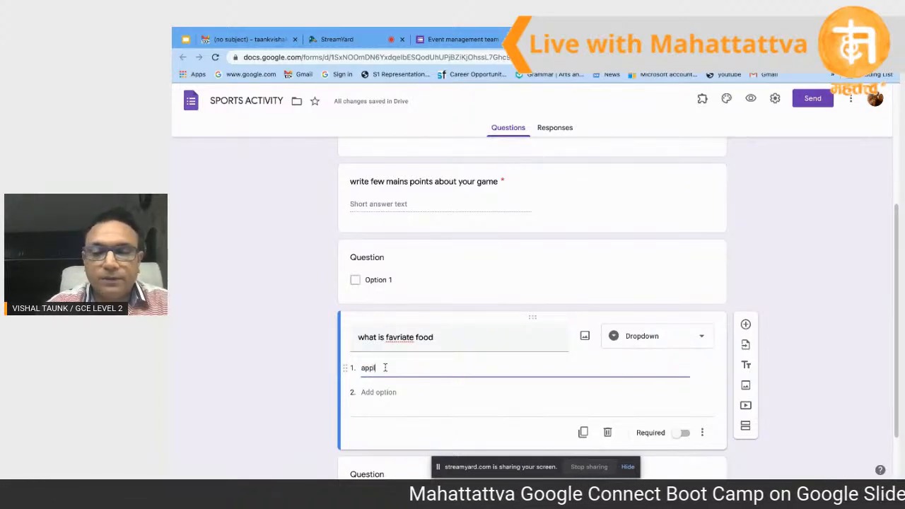
click(387, 392)
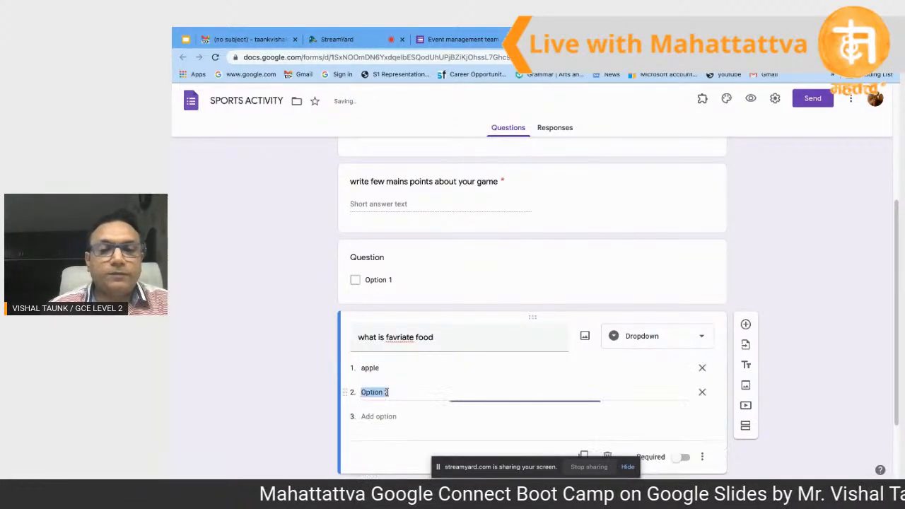
text(banana)
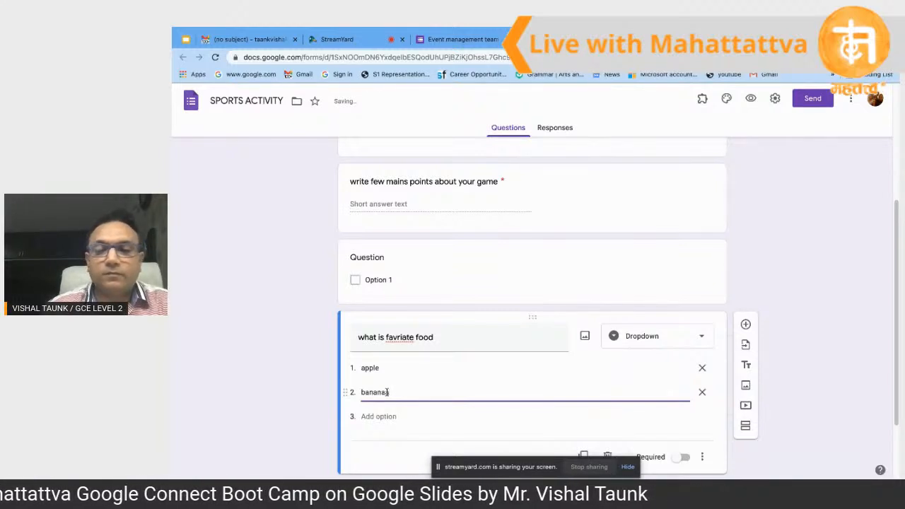
click(381, 417)
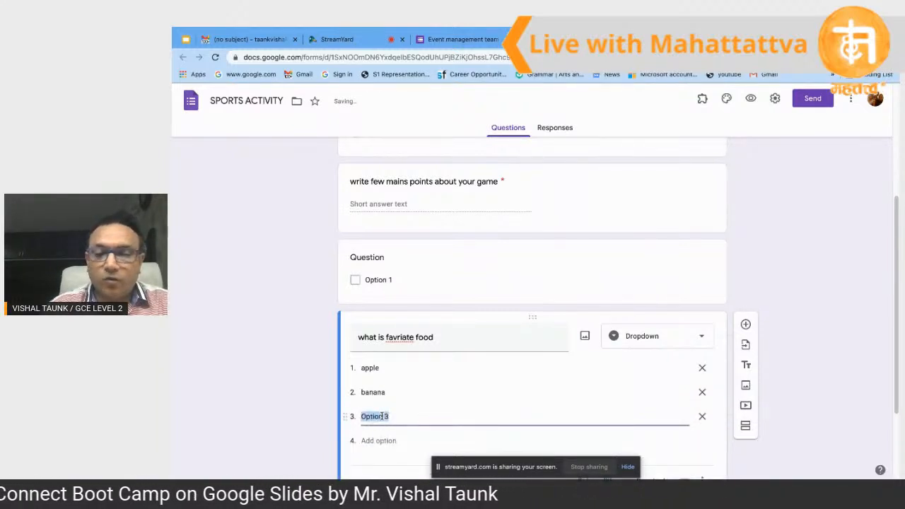
text(mango)
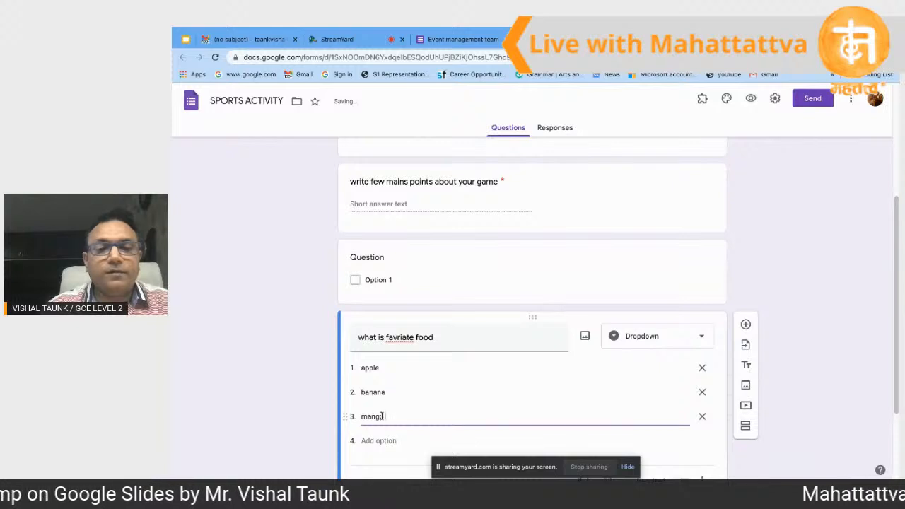
click(819, 365)
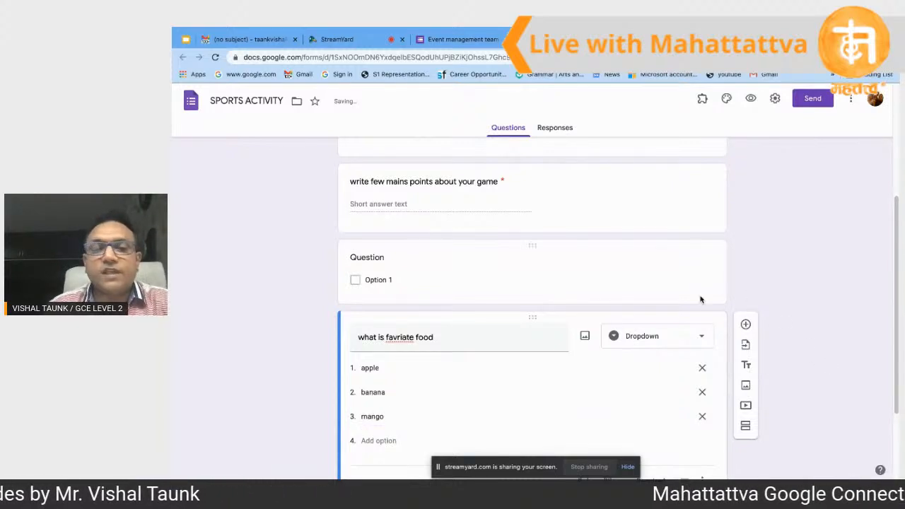
scroll(481, 376, down, 2)
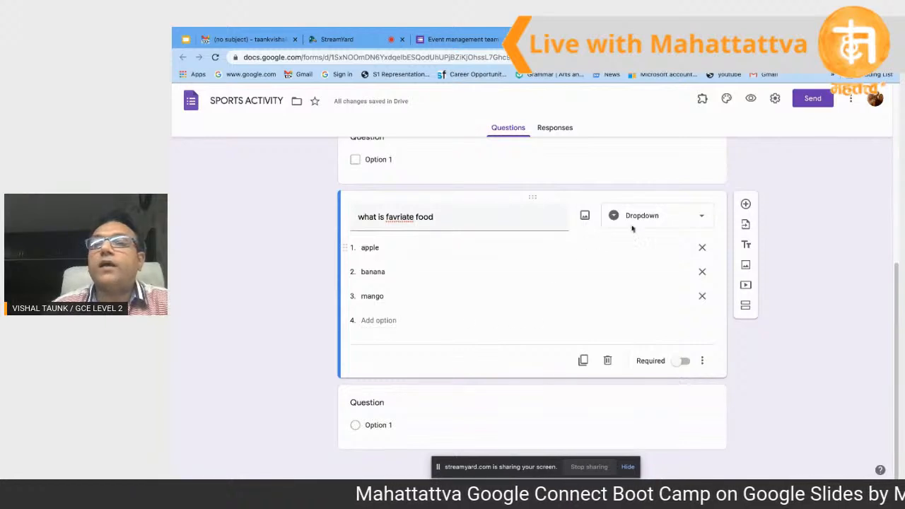
click(750, 97)
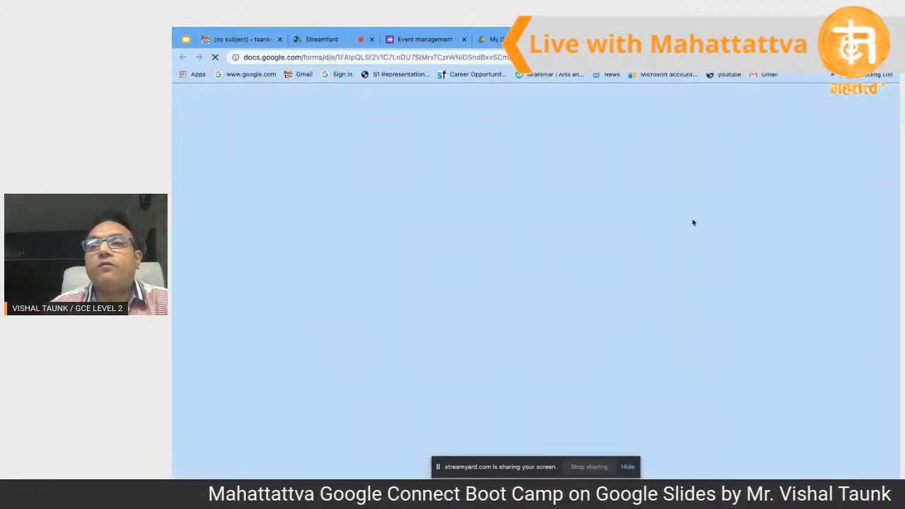
scroll(693, 224, down, 1)
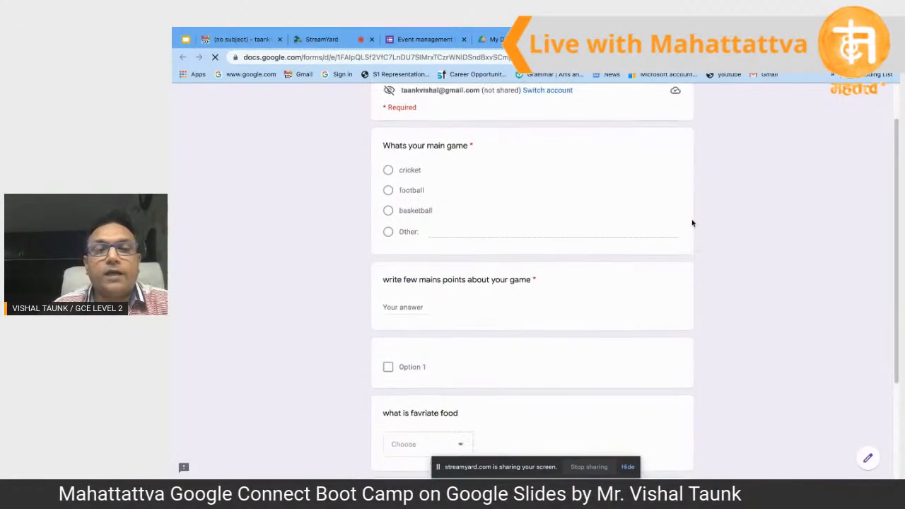
scroll(693, 223, down, 3)
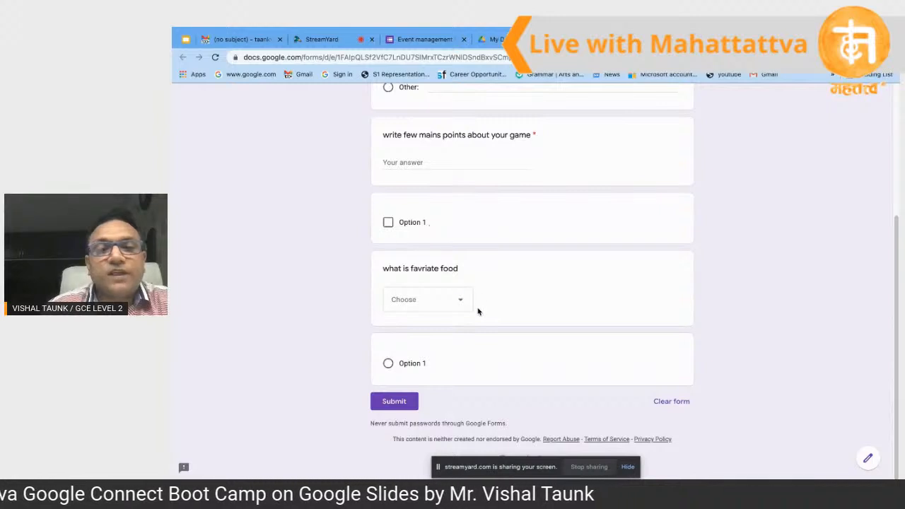
click(459, 301)
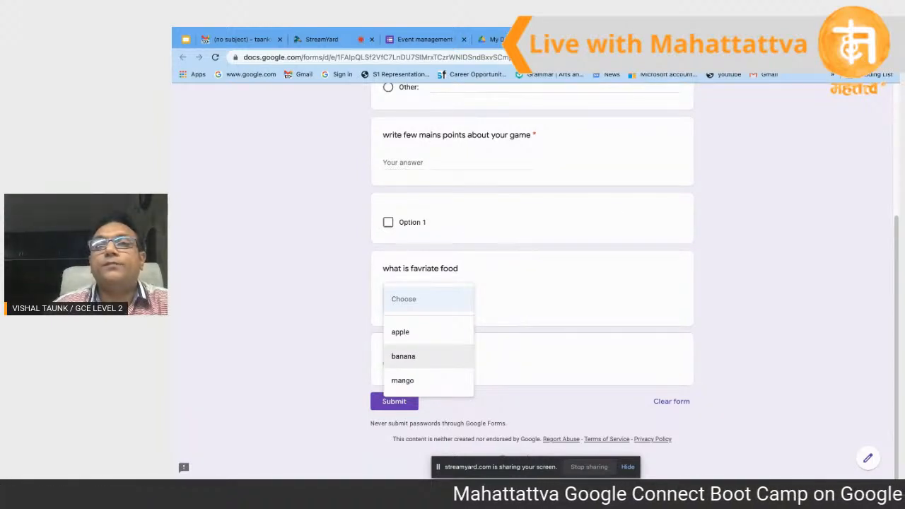
key(ctrl+w)
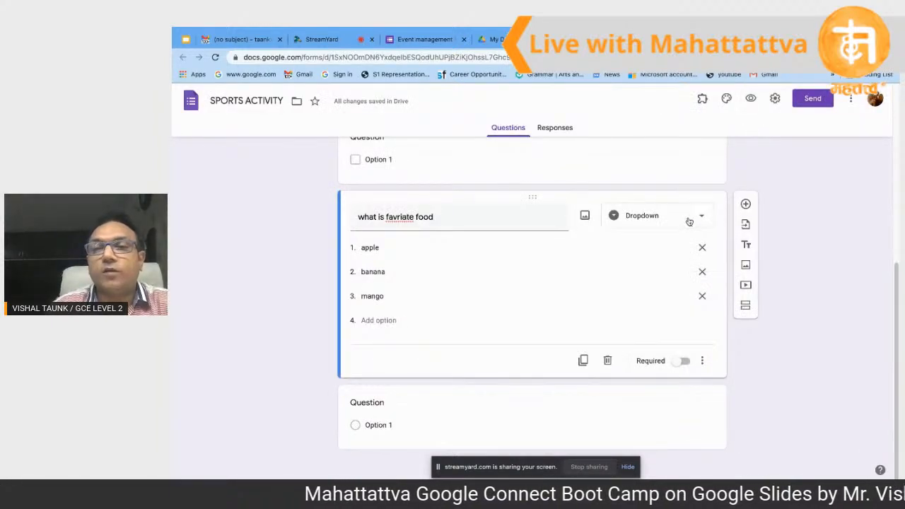
Step: Add a new question below the food dropdown and set its type to File upload
click(689, 218)
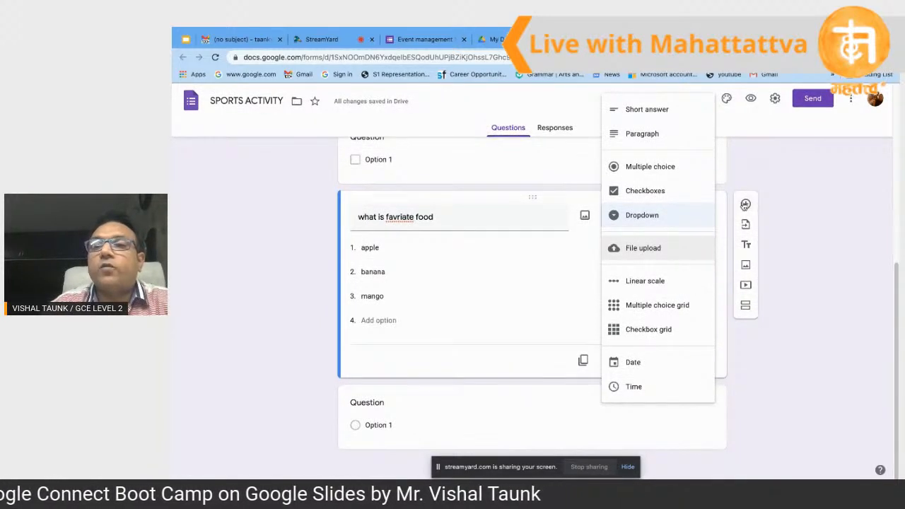
click(746, 203)
click(746, 204)
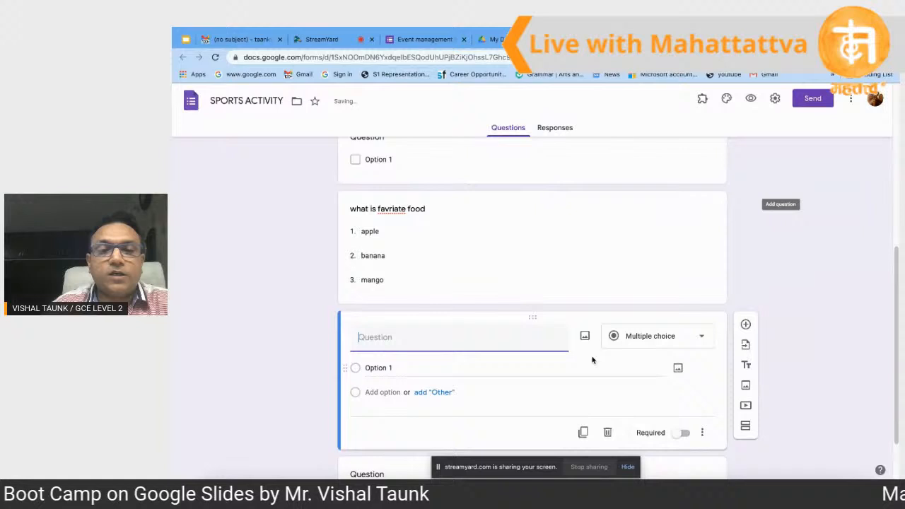
click(682, 337)
click(649, 324)
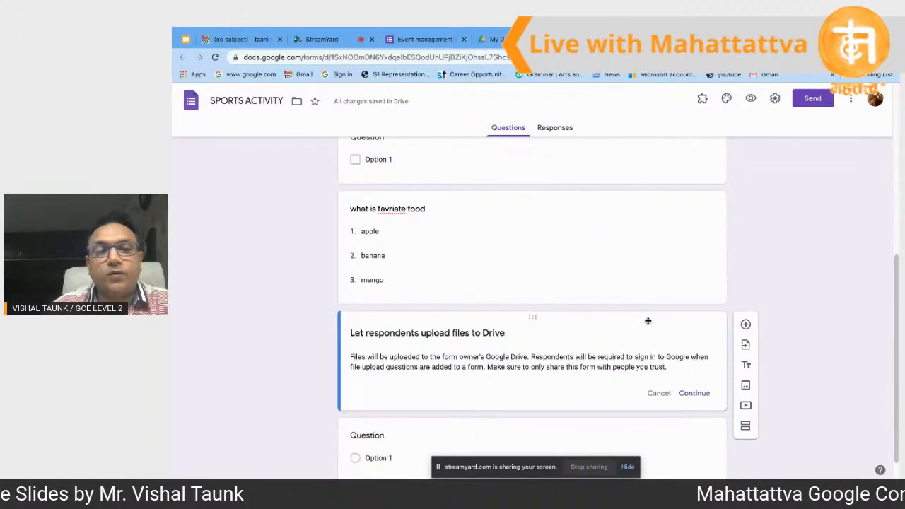
scroll(526, 378, down, 1)
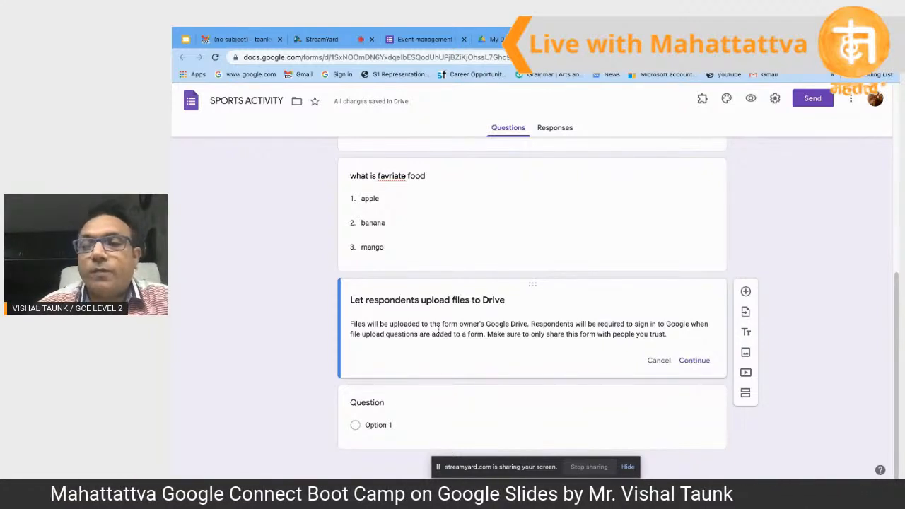
Step: Accept the Drive upload notice and title the question 'upload your certificates'
click(696, 361)
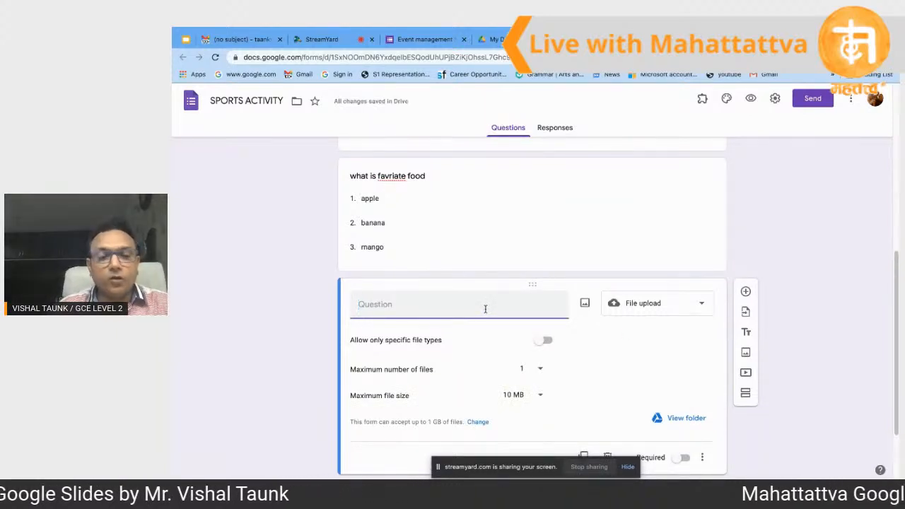
text(b)
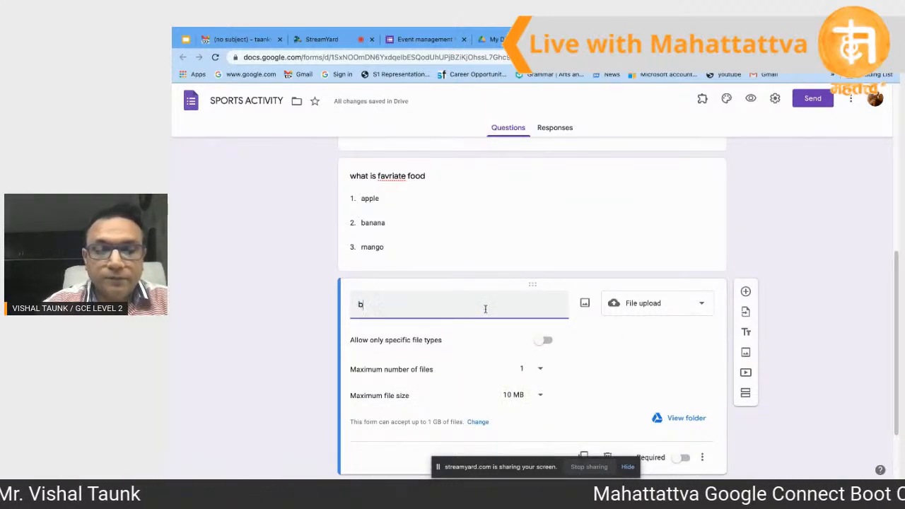
key(BackSpace)
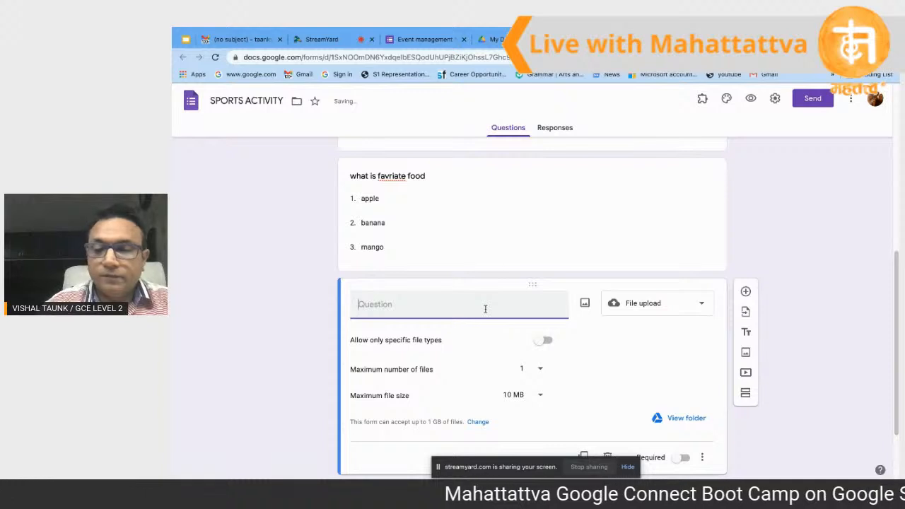
text(please)
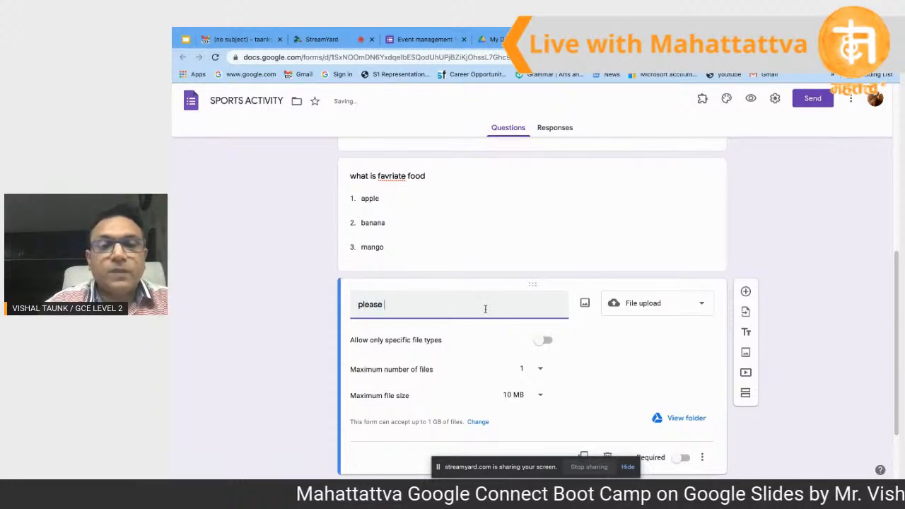
key(BackSpace)
key(BackSpace)
key(BackSpace)
key(BackSpace)
key(BackSpace)
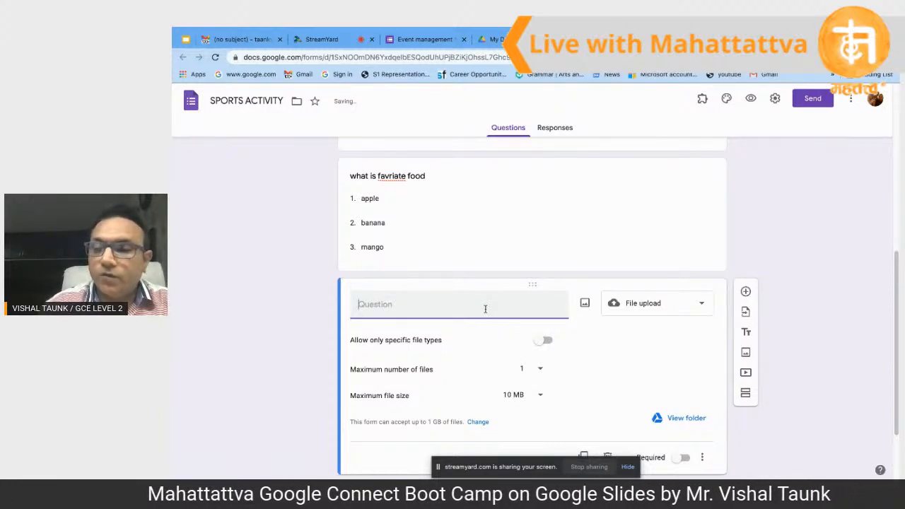
text(upl)
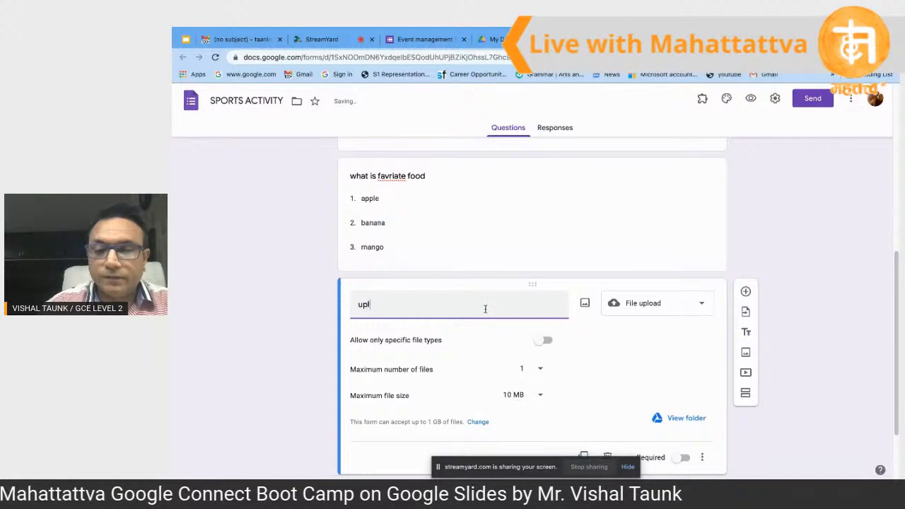
text(oad you)
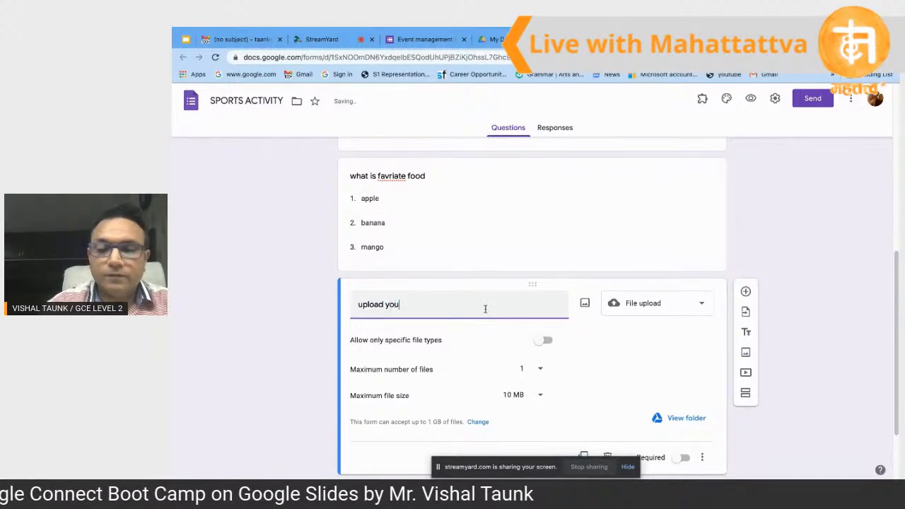
text(r certi)
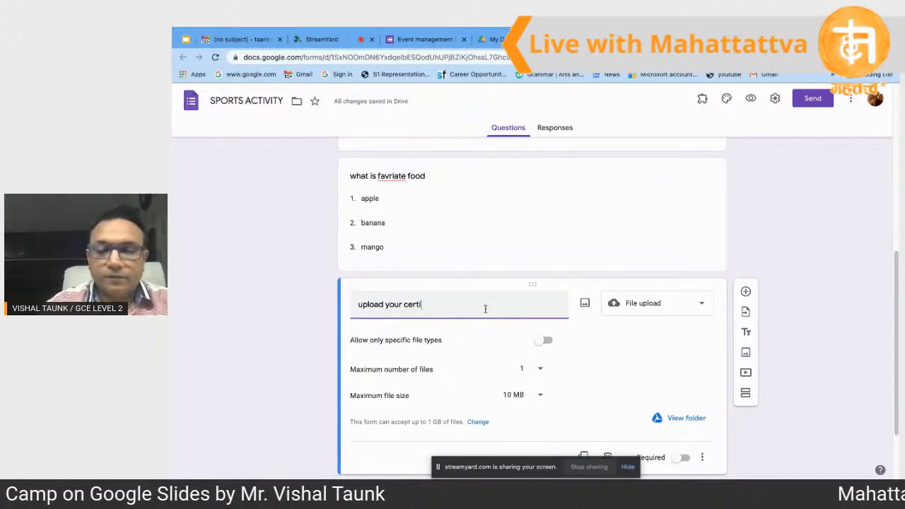
text(ficates)
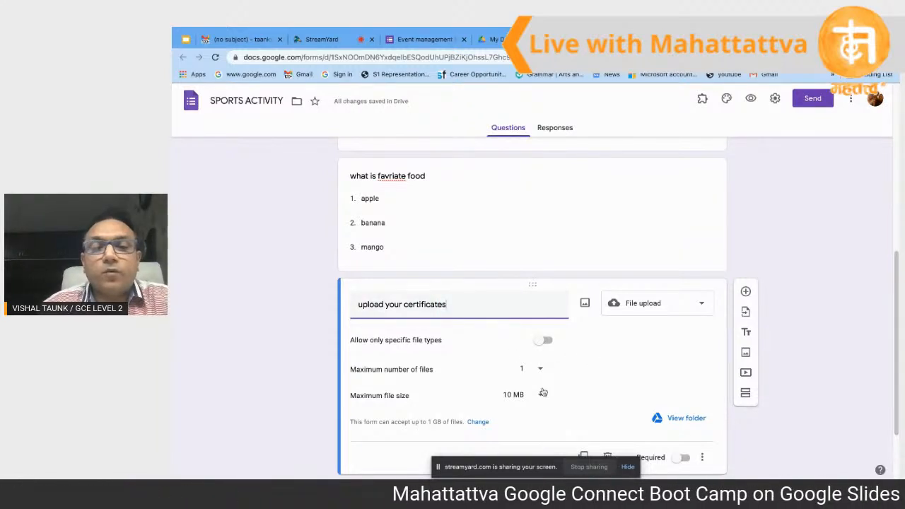
scroll(595, 386, down, 1)
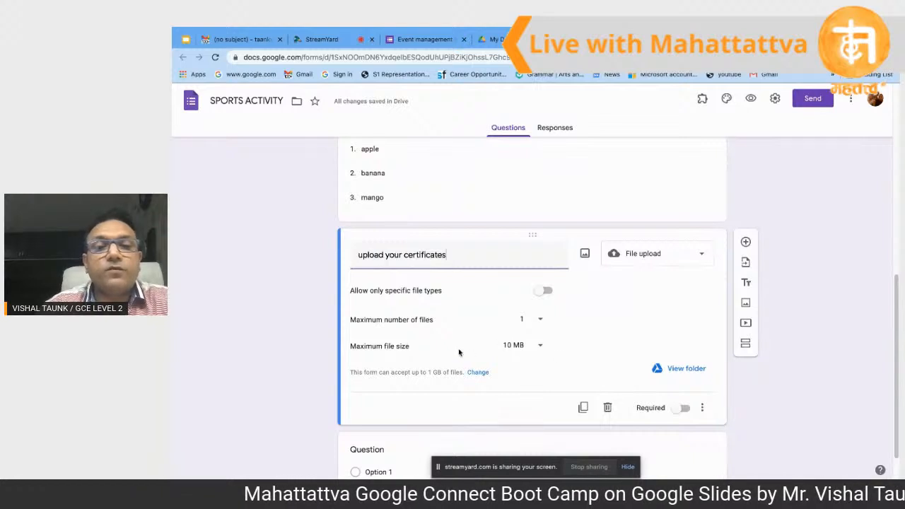
Step: Keep the 1 file and 10 MB limits and make the upload question required
click(541, 322)
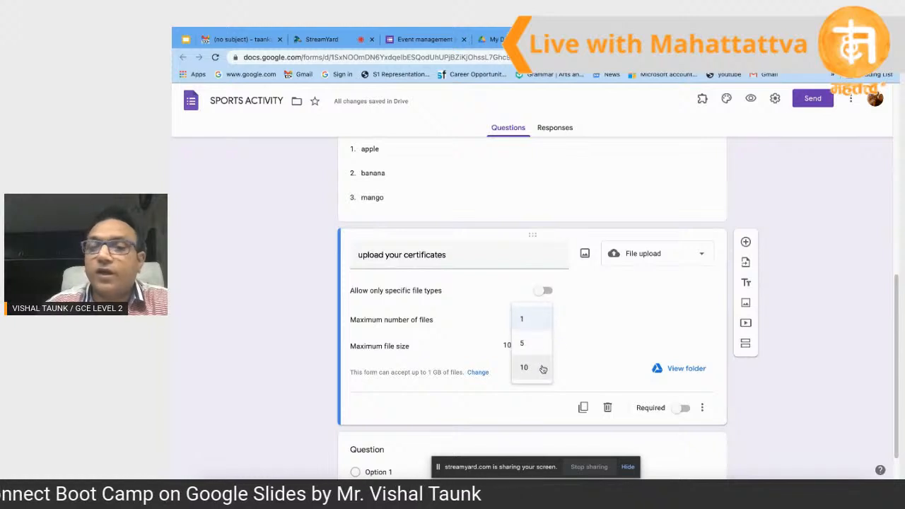
click(540, 319)
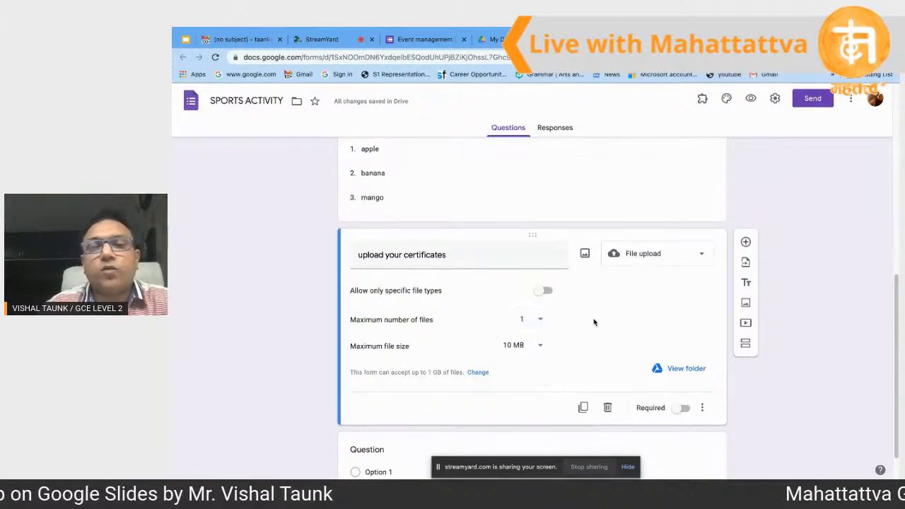
click(541, 345)
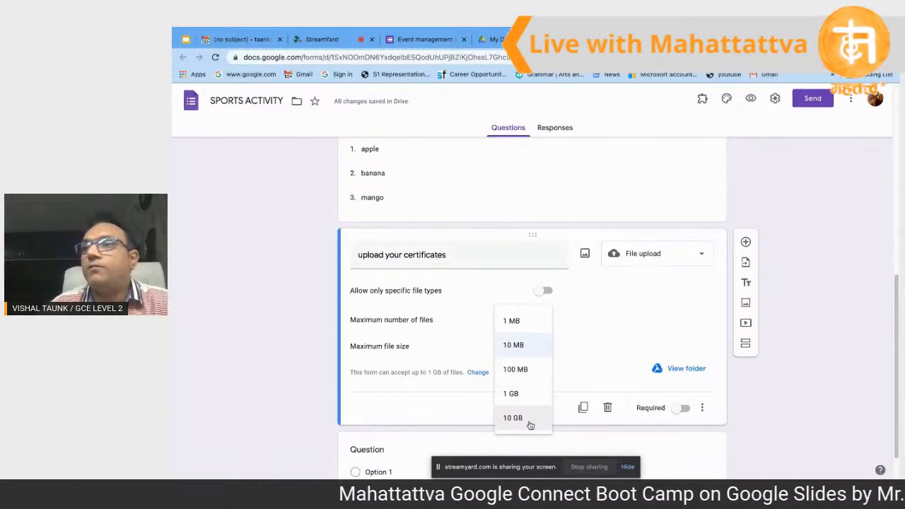
click(537, 345)
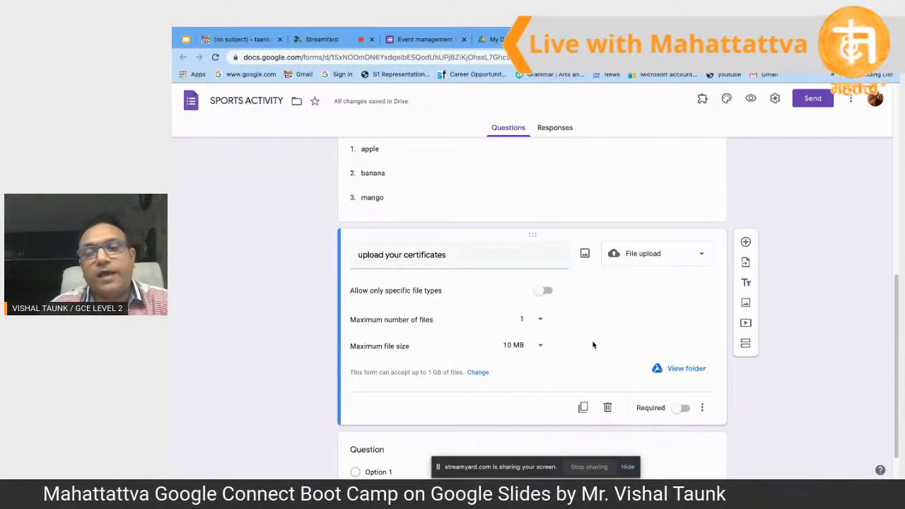
click(680, 413)
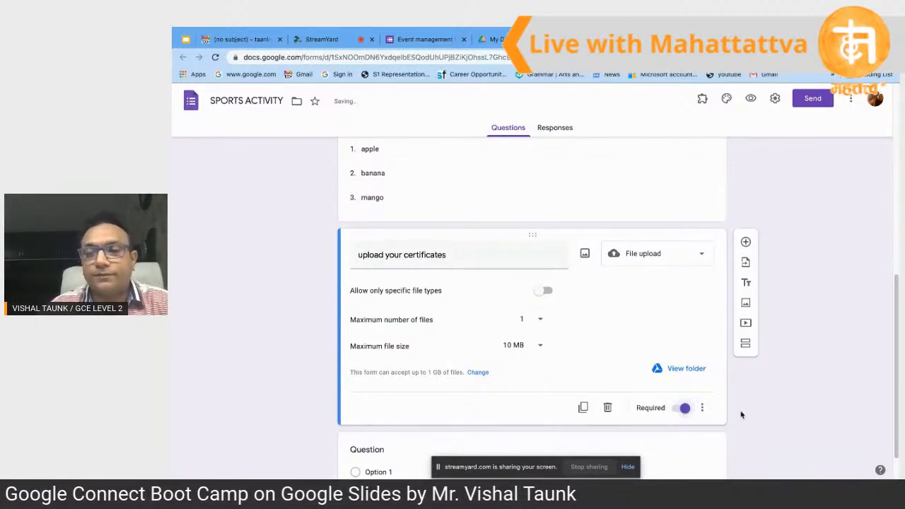
Step: Leave file types unrestricted and add a blank question below the upload question
scroll(627, 345, down, 1)
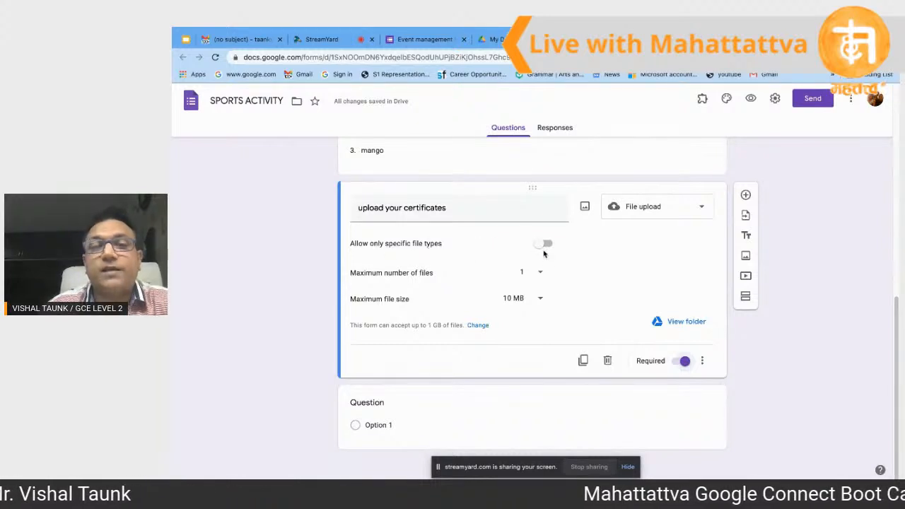
click(542, 245)
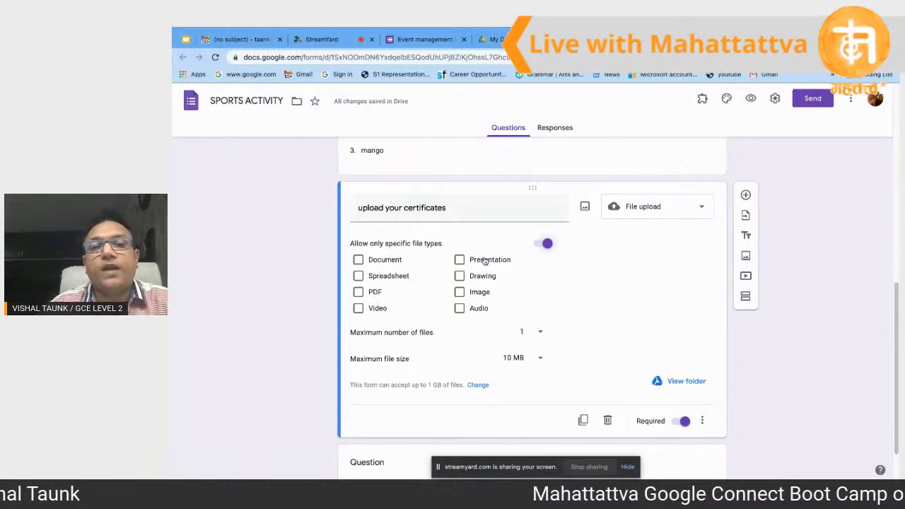
click(546, 245)
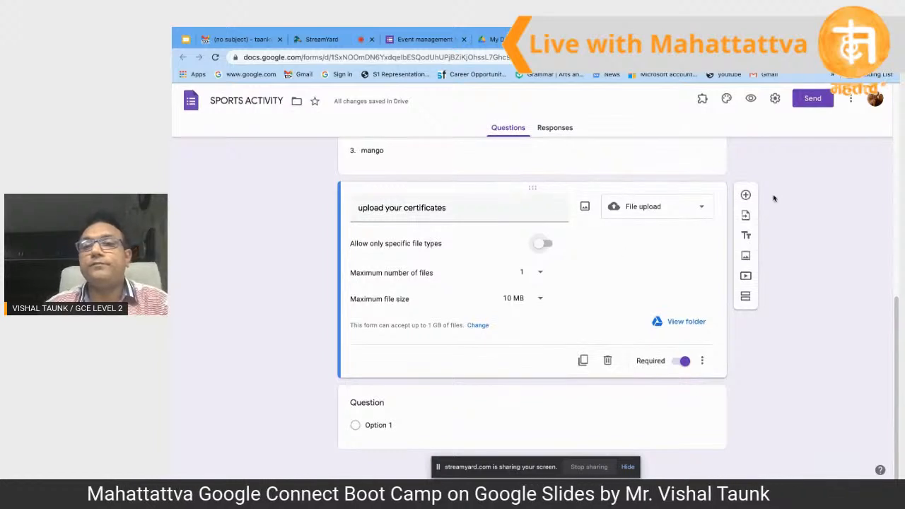
click(746, 196)
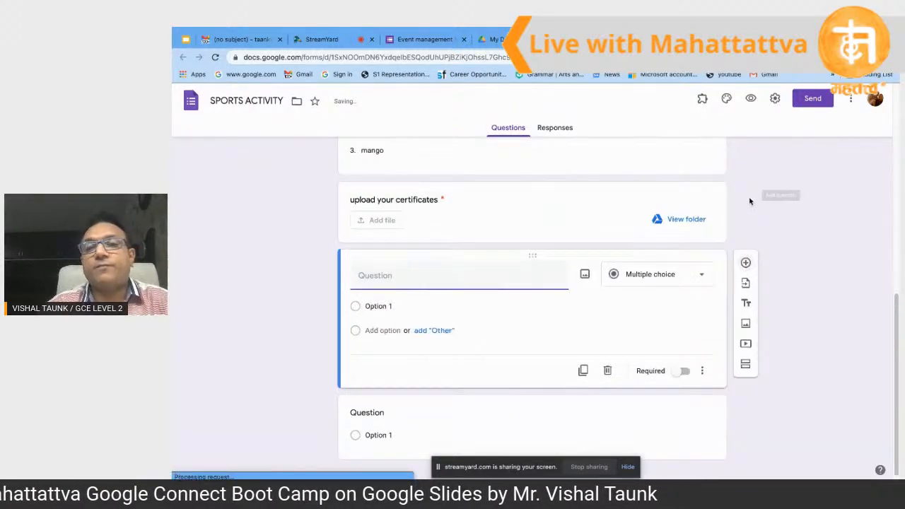
Step: Add a linear scale question titled 'whats your opinion about school opening'
click(702, 276)
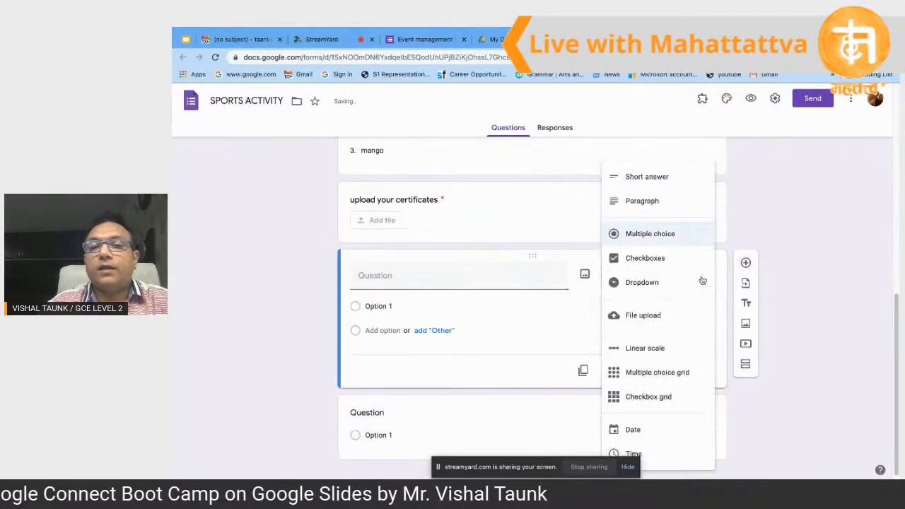
click(662, 349)
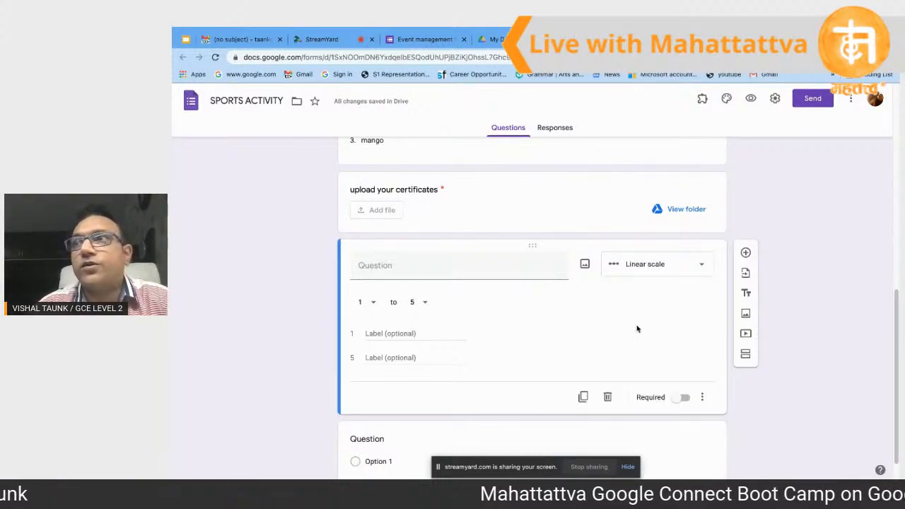
click(499, 271)
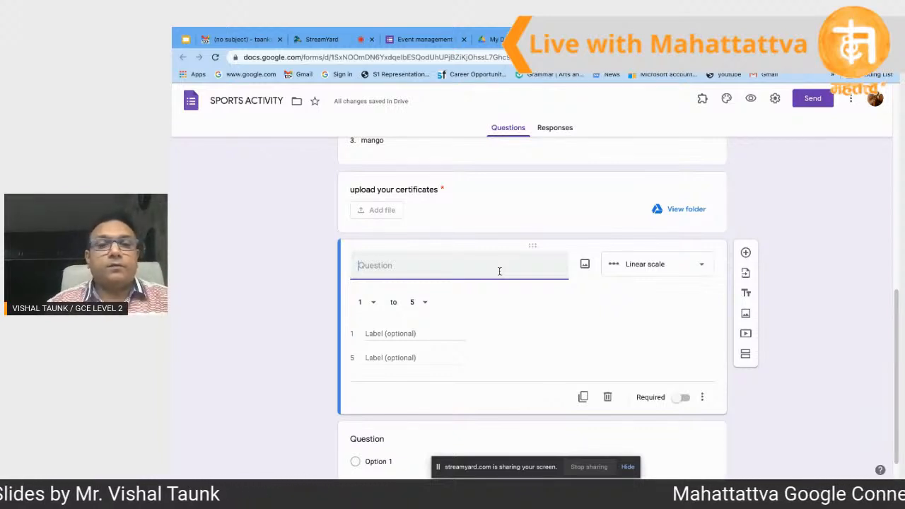
text(whats)
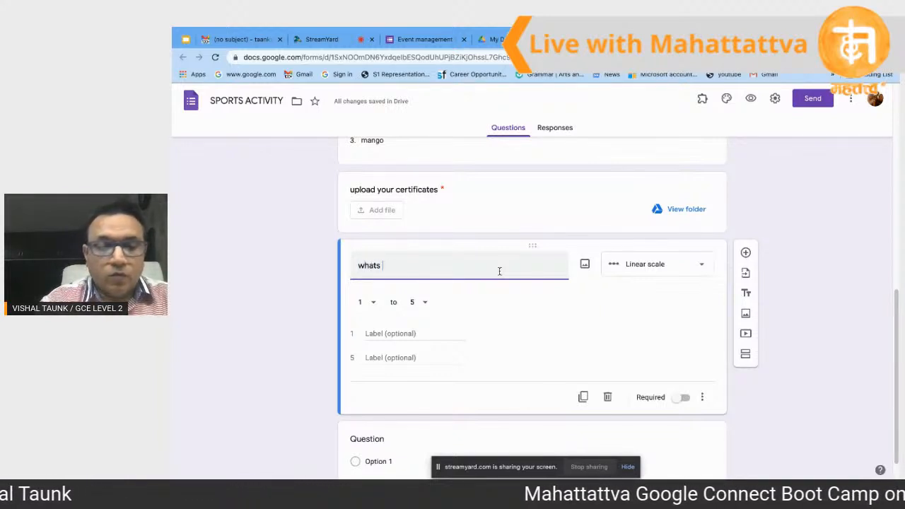
text( your)
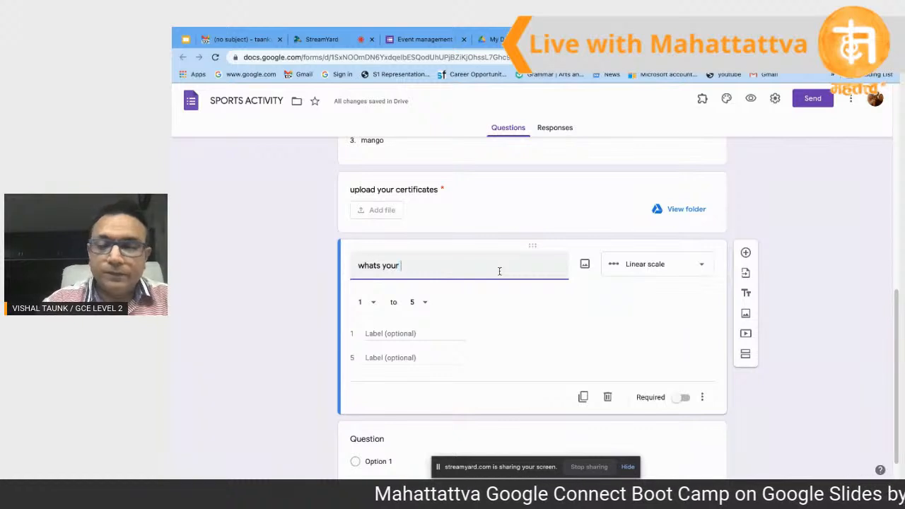
text( opin)
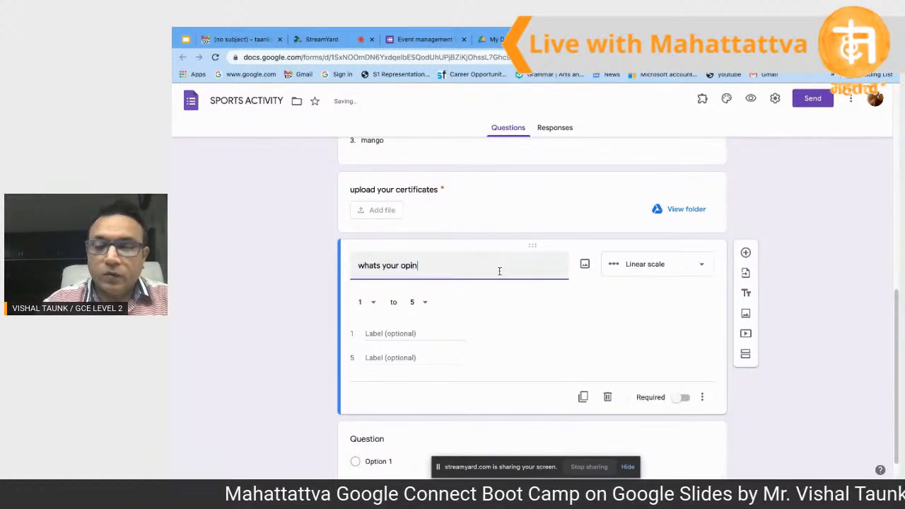
text(ion abo)
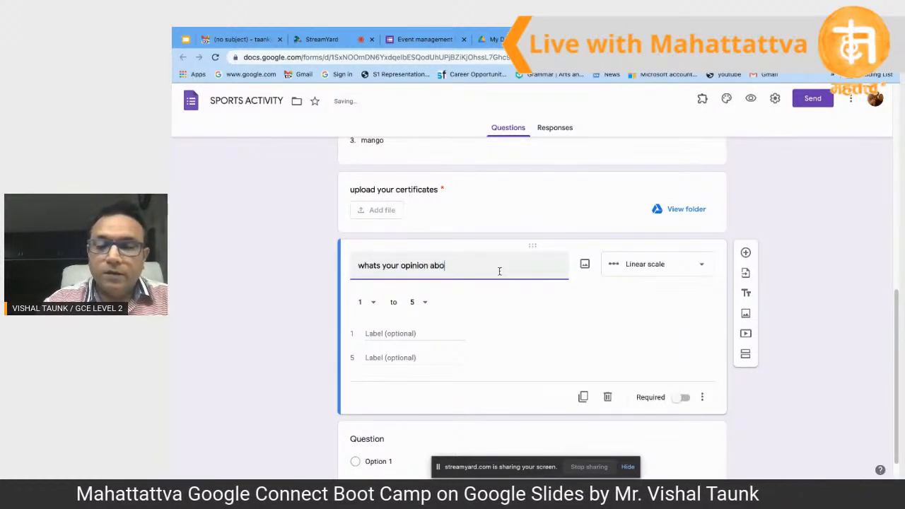
text(ut s)
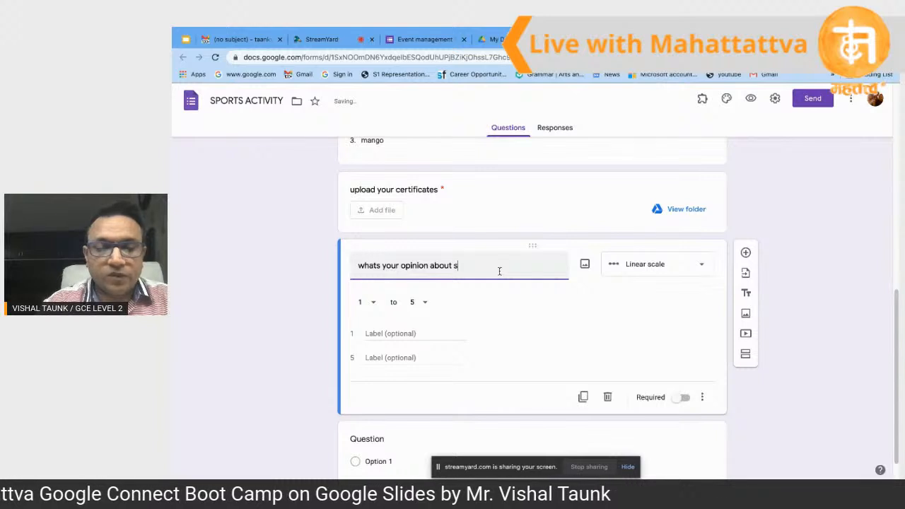
text(chool)
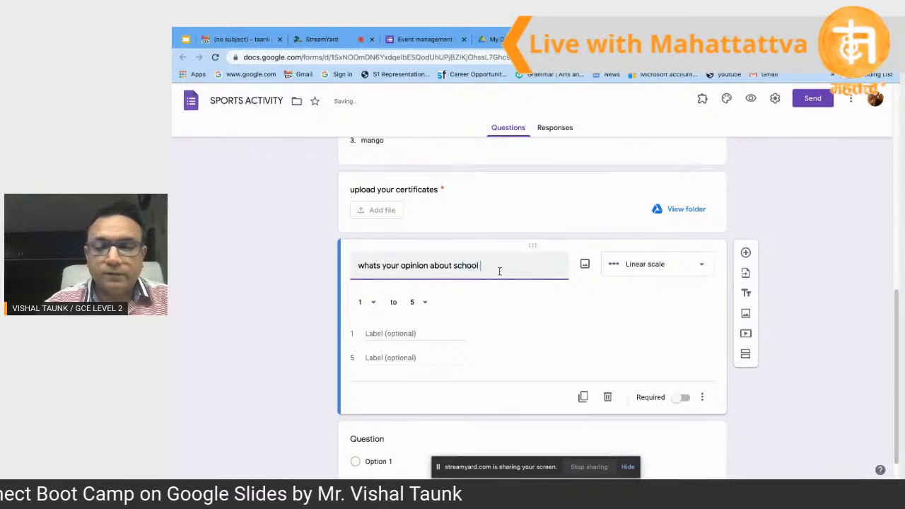
text( opening)
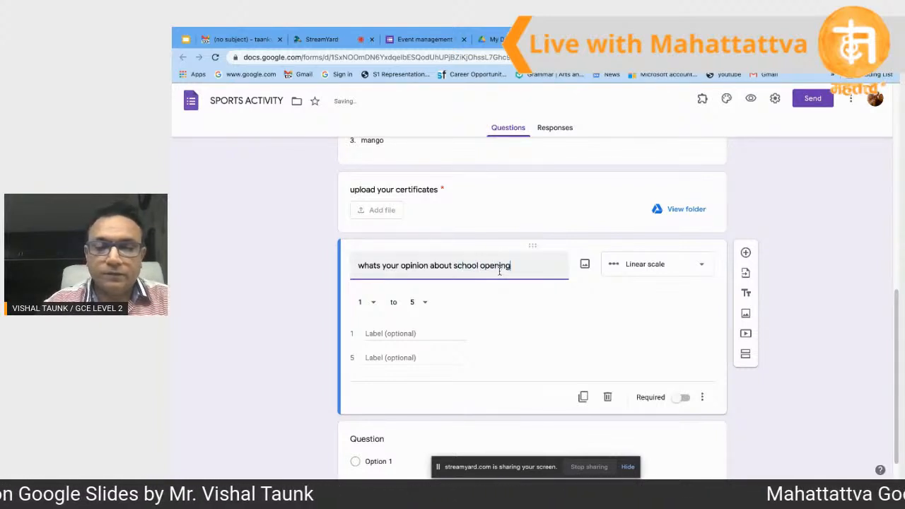
Step: Set the scale to 1–10, label the ends 'not at all' and 'definately', and make it required
click(373, 305)
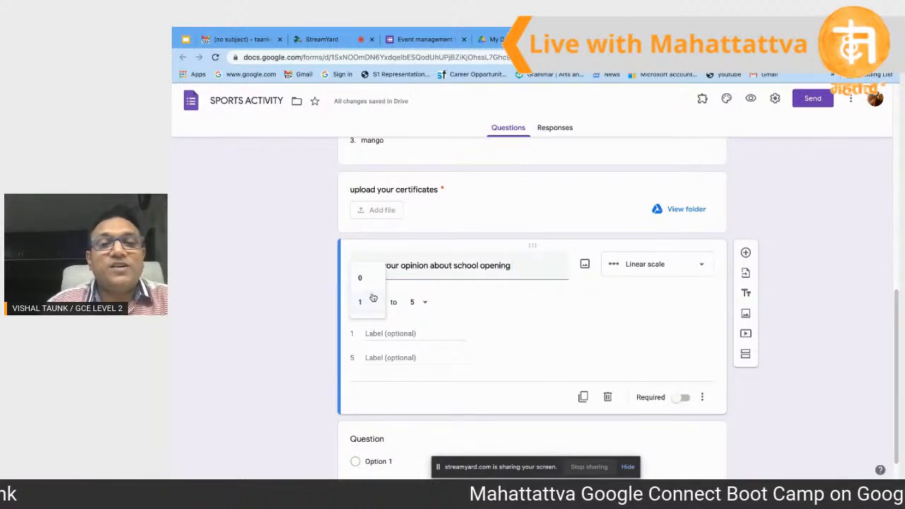
click(427, 316)
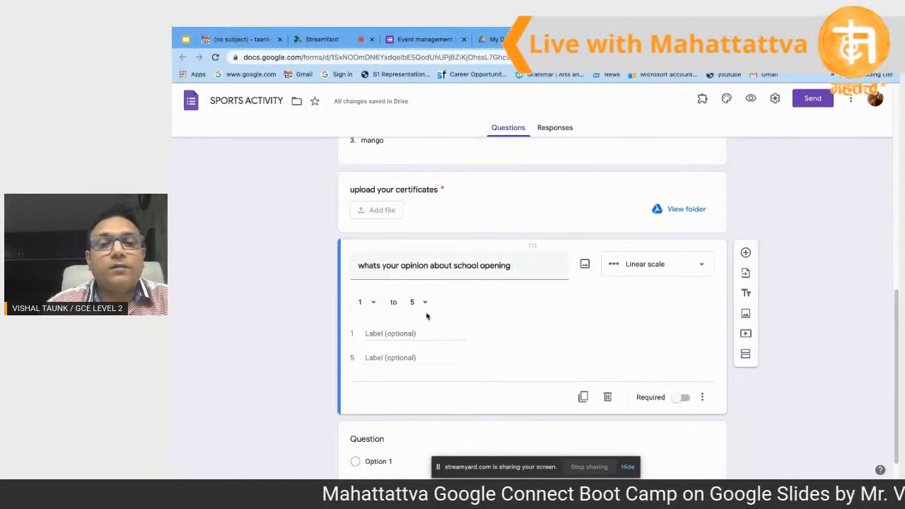
click(426, 304)
click(423, 424)
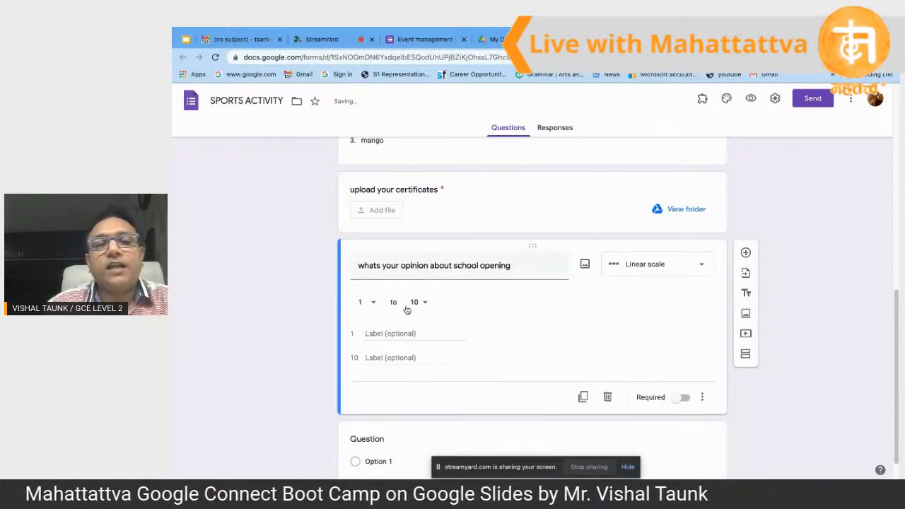
click(394, 333)
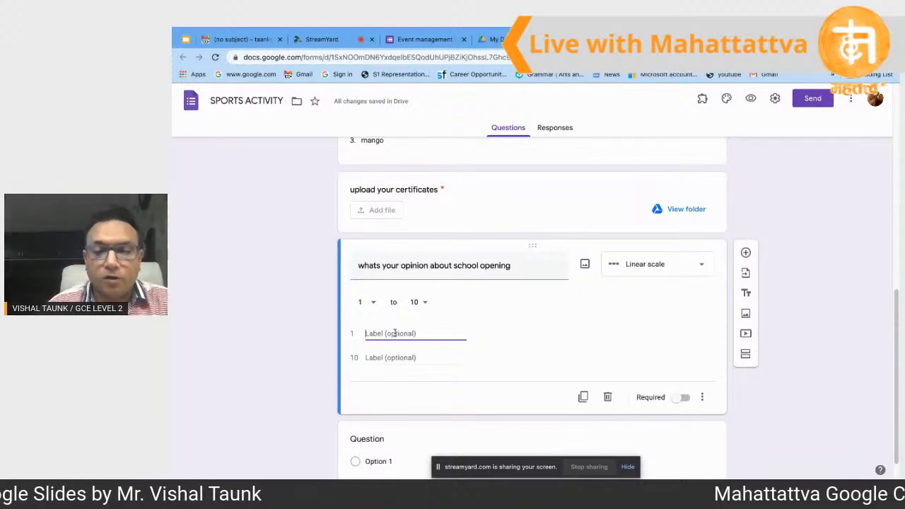
text(not at all)
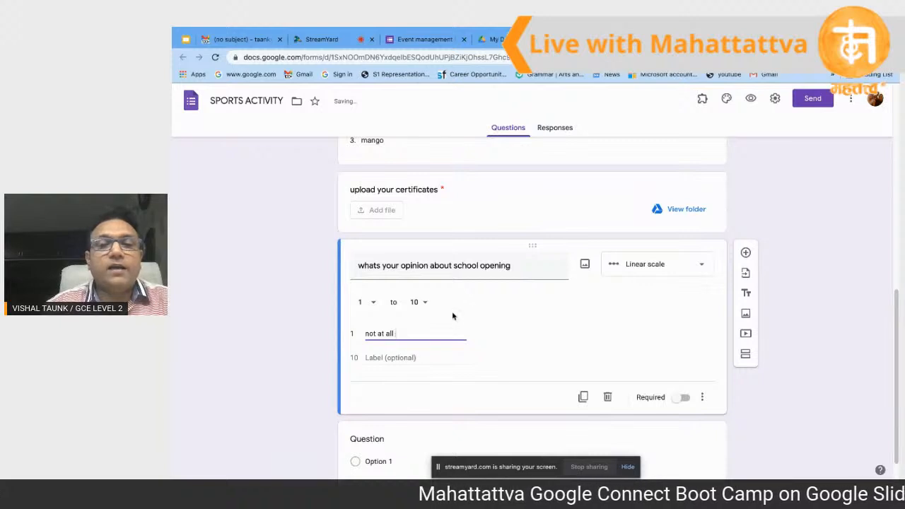
click(394, 358)
text(d)
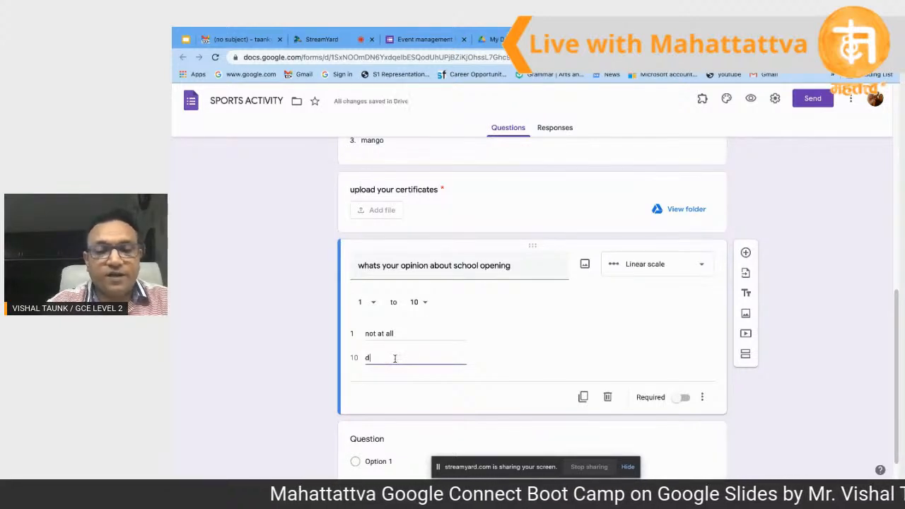
text(efinate)
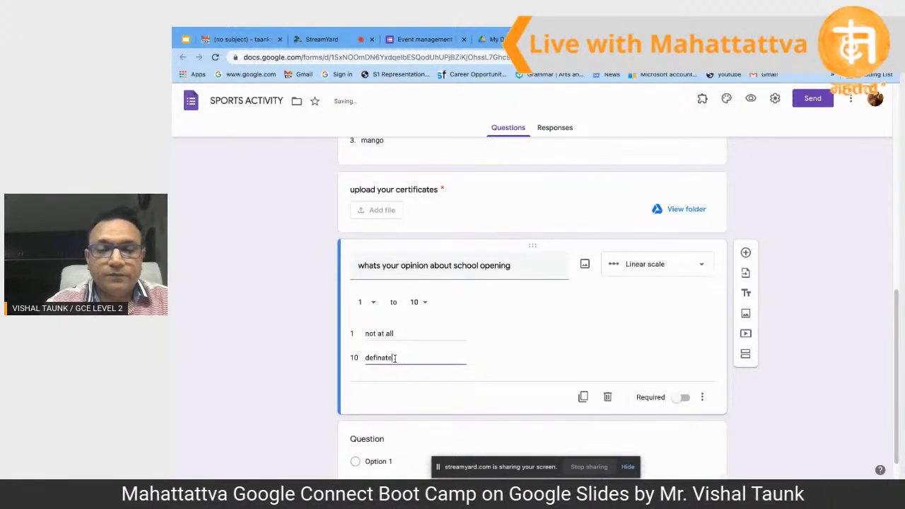
text(ly)
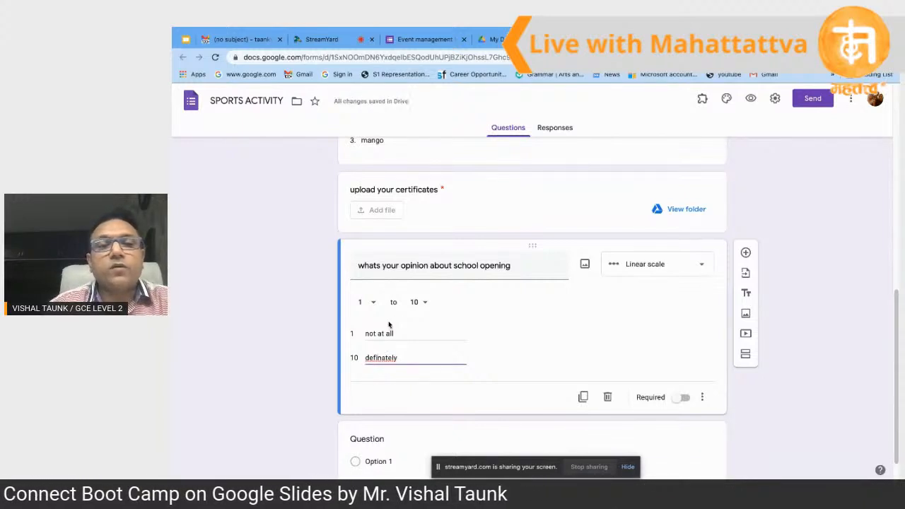
click(682, 400)
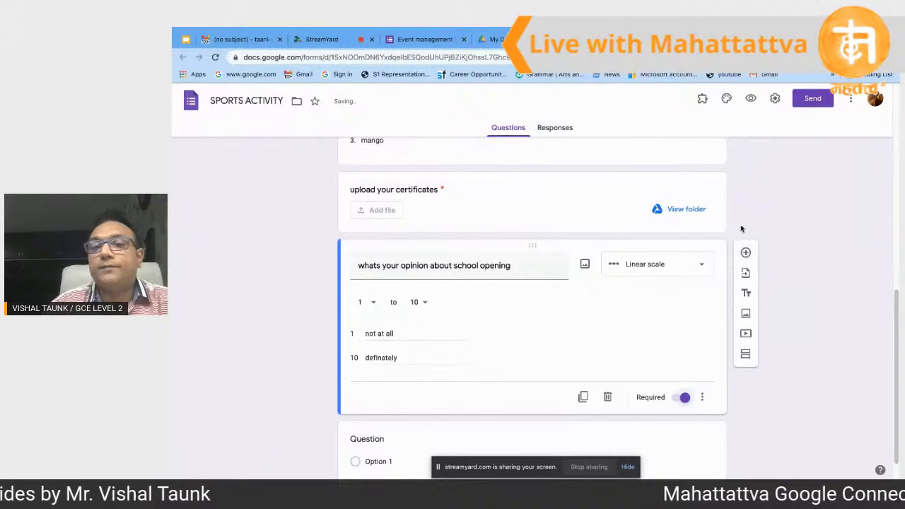
Step: Preview the form and test ratings 5 and 9 on the school-opening scale, settling on 6
click(752, 100)
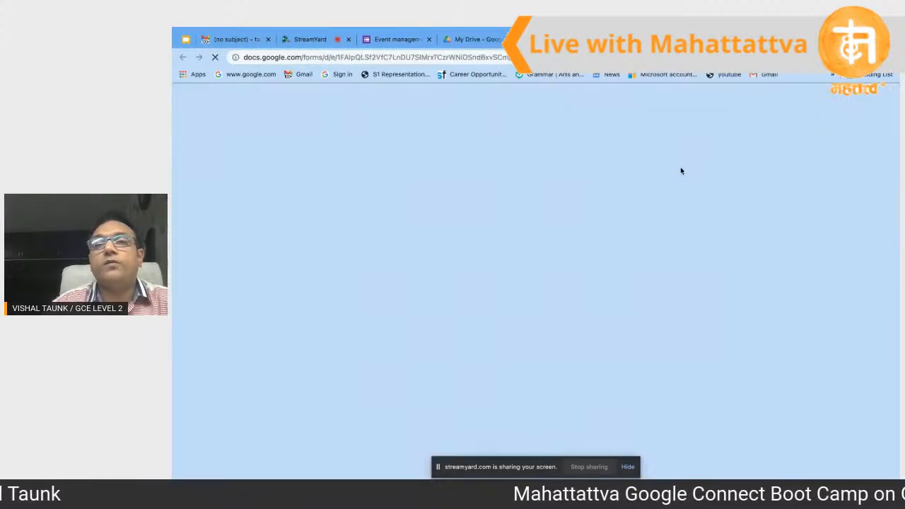
scroll(612, 247, down, 6)
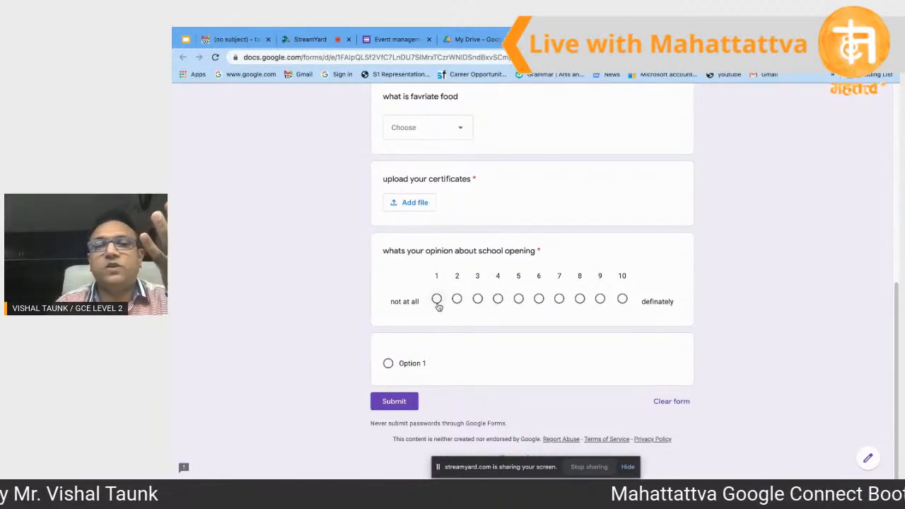
click(519, 301)
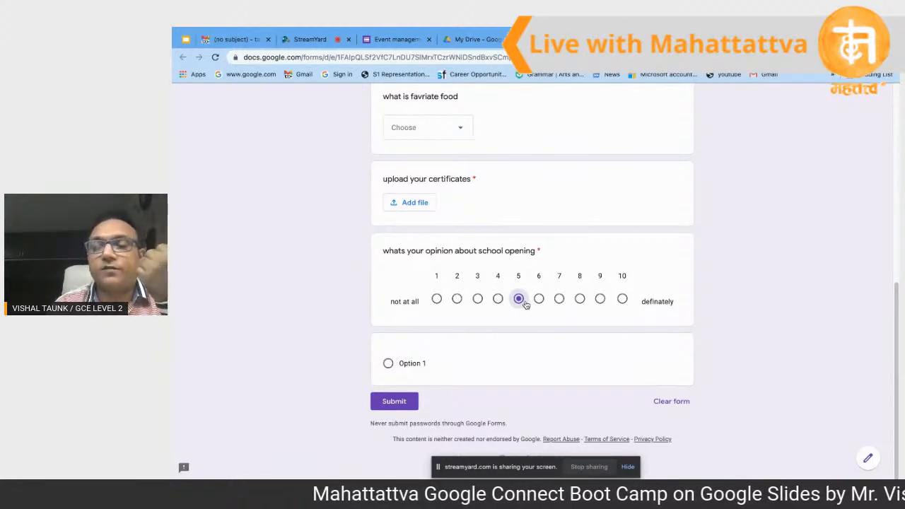
click(600, 300)
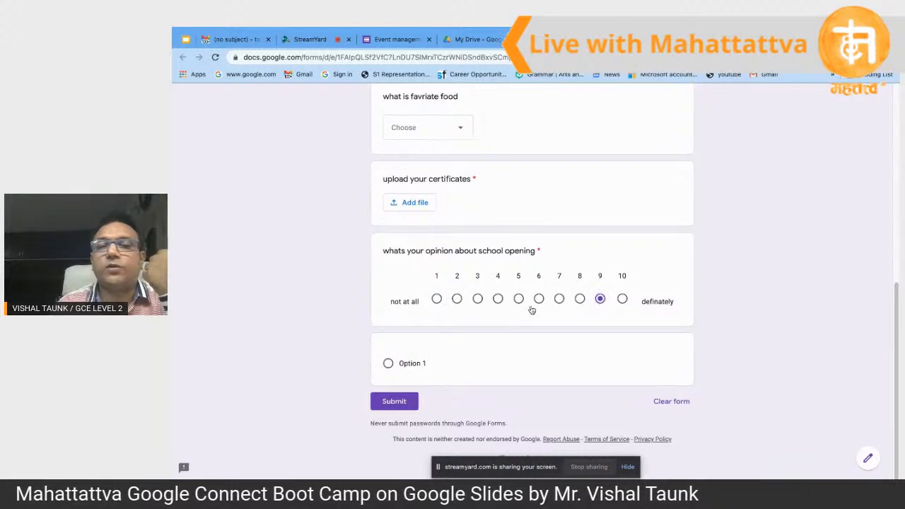
click(558, 300)
click(539, 300)
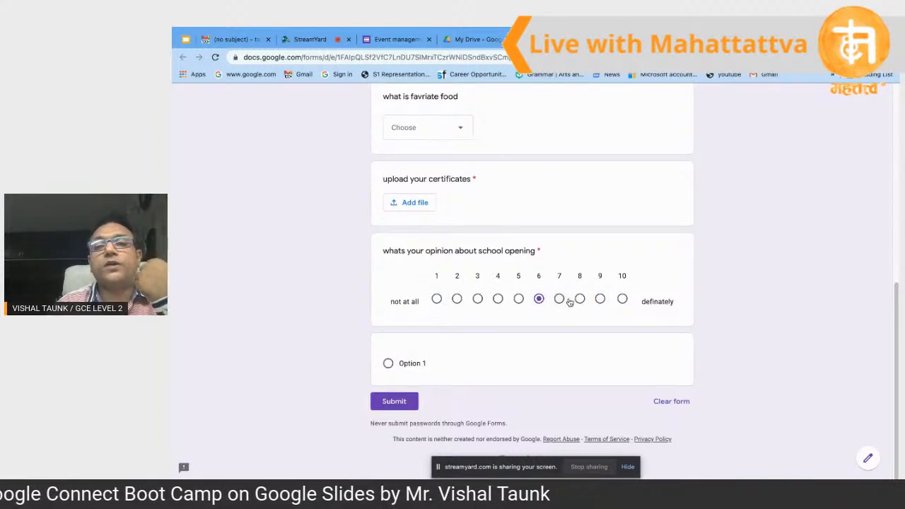
Step: Back in the editor, keep the scale as Linear scale and add a new question below it
click(644, 40)
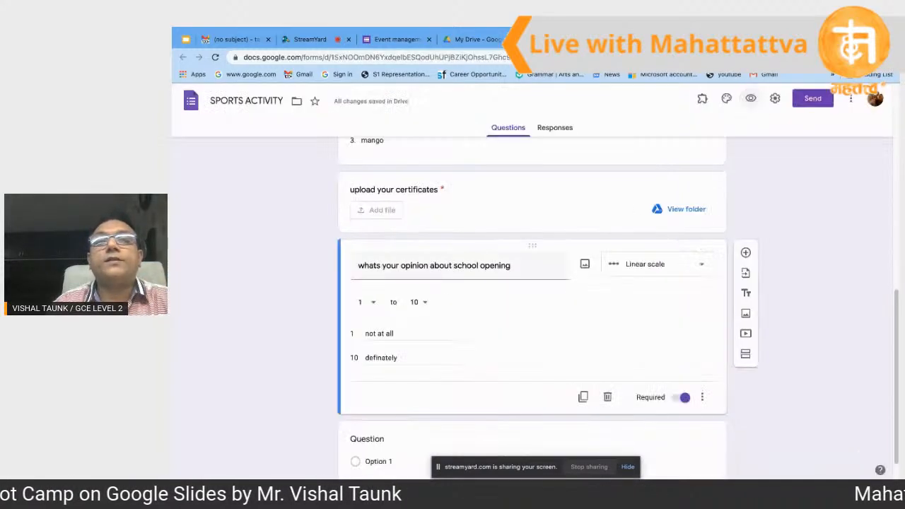
click(701, 269)
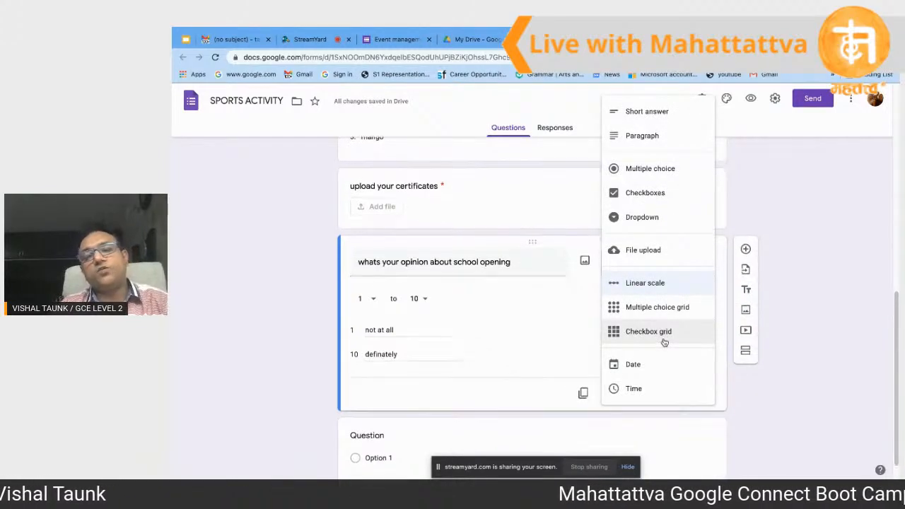
scroll(665, 343, down, 1)
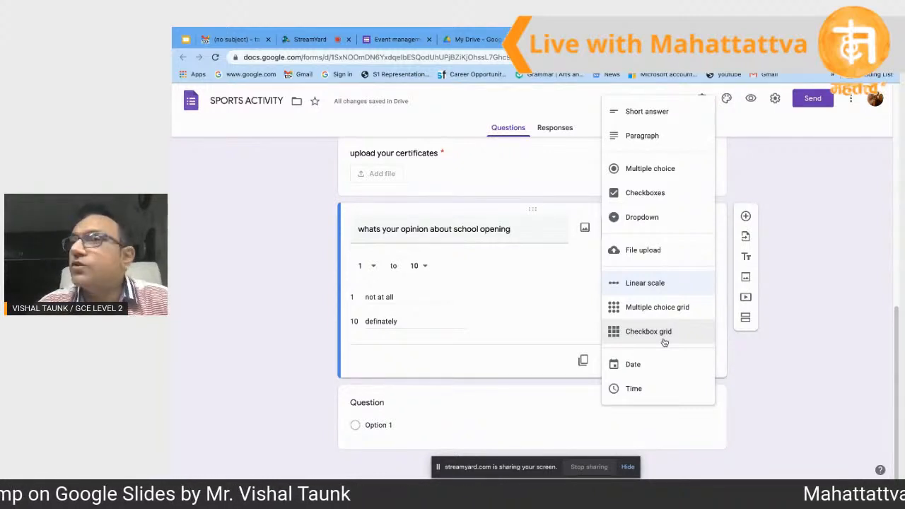
scroll(663, 307, up, 2)
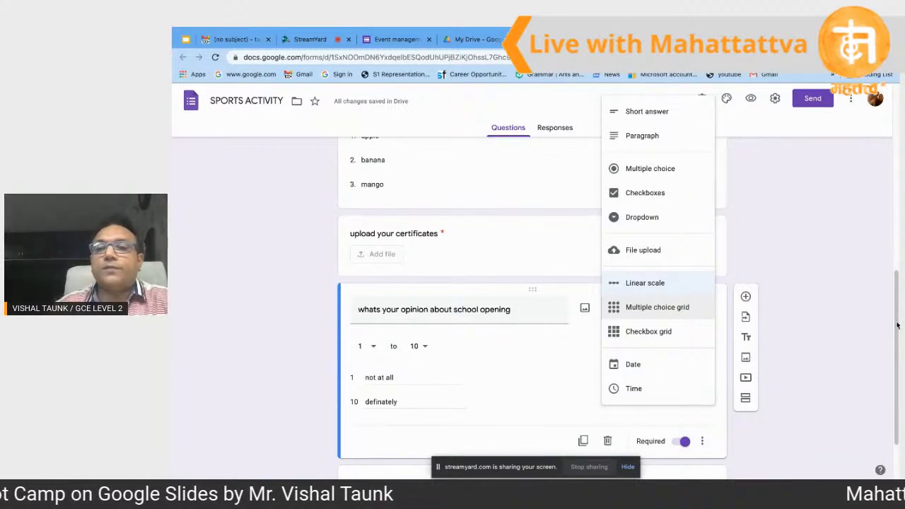
click(864, 331)
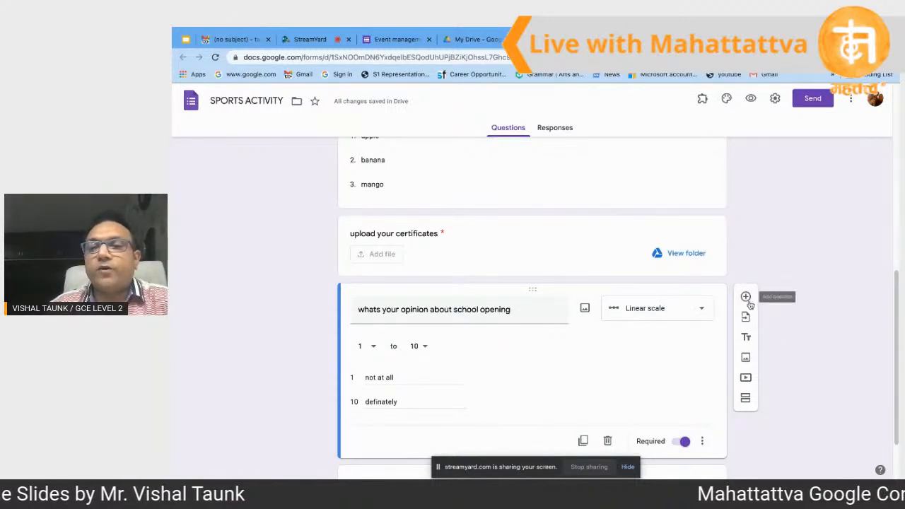
click(748, 300)
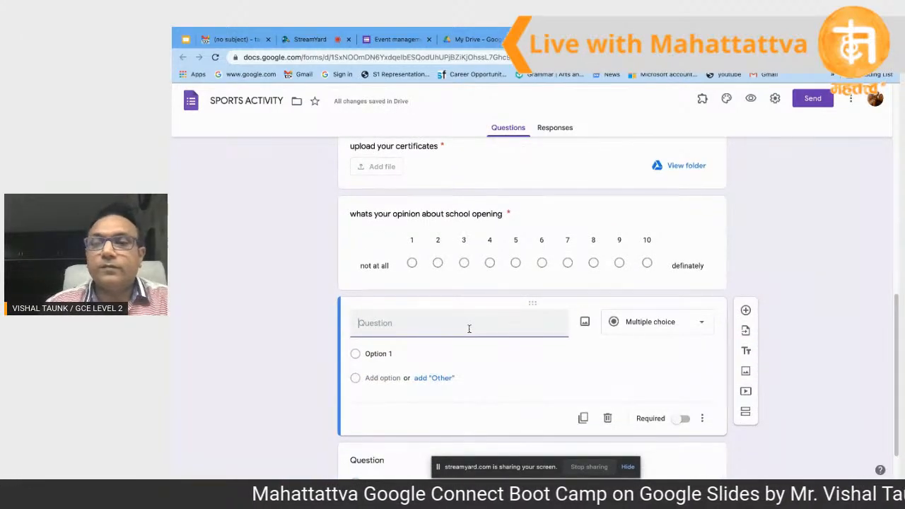
Step: Make a multiple choice grid 'select your section' with row grade 5 and columns a, b, c, d
click(645, 325)
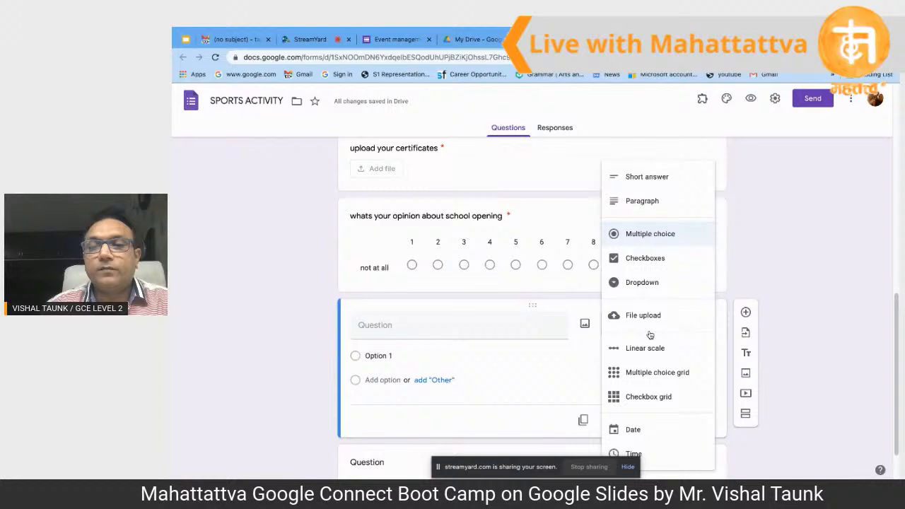
click(645, 372)
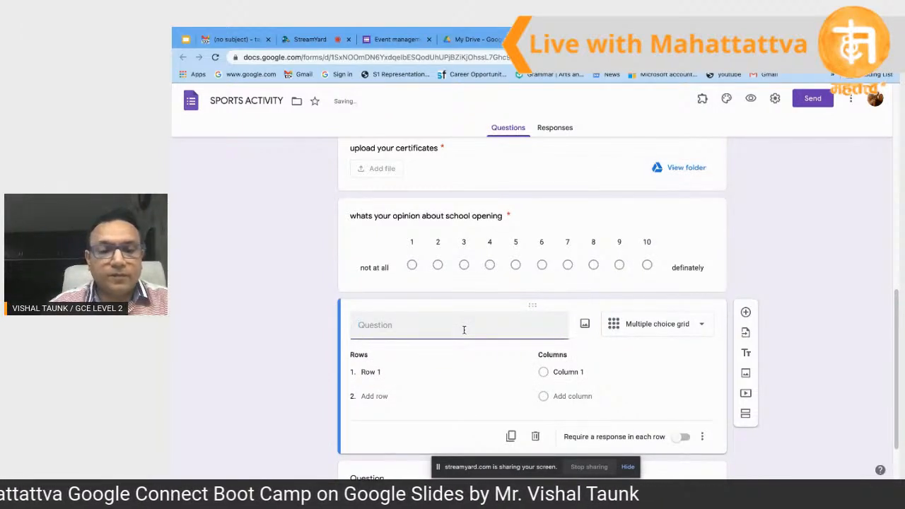
text(select)
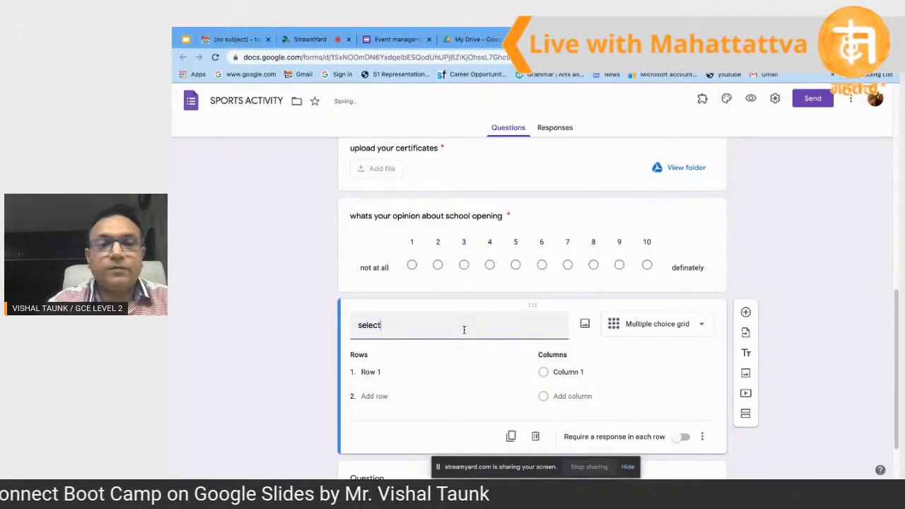
text( your )
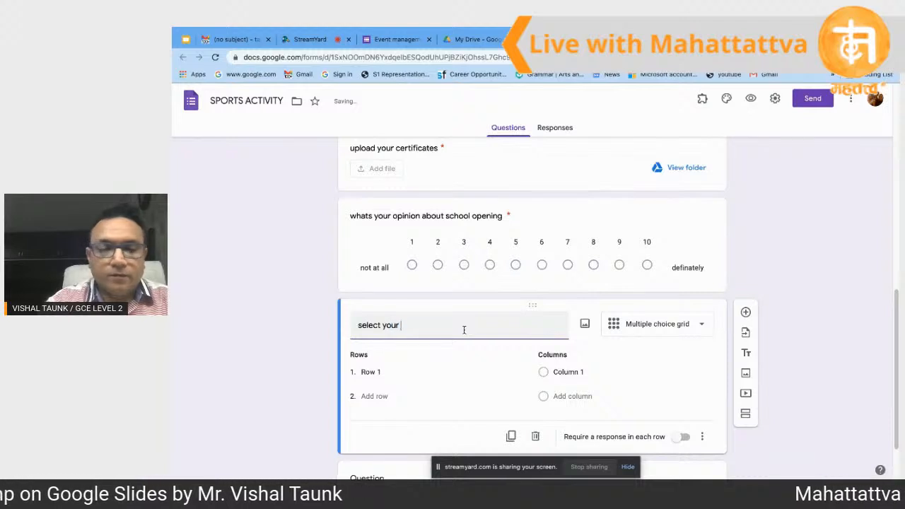
text(section)
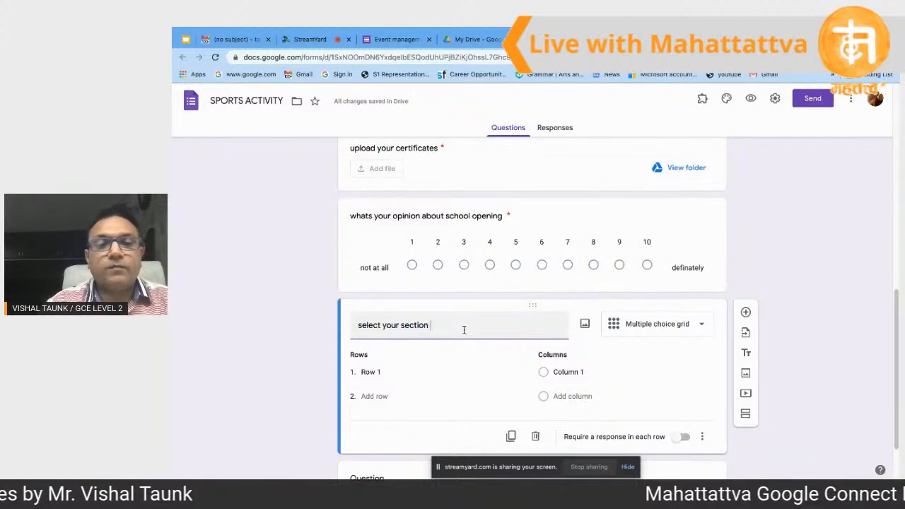
click(408, 376)
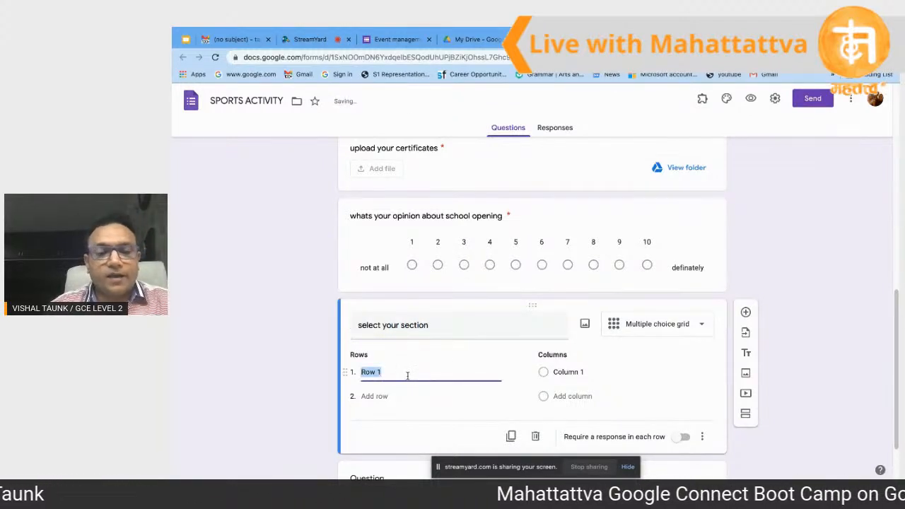
text(grade)
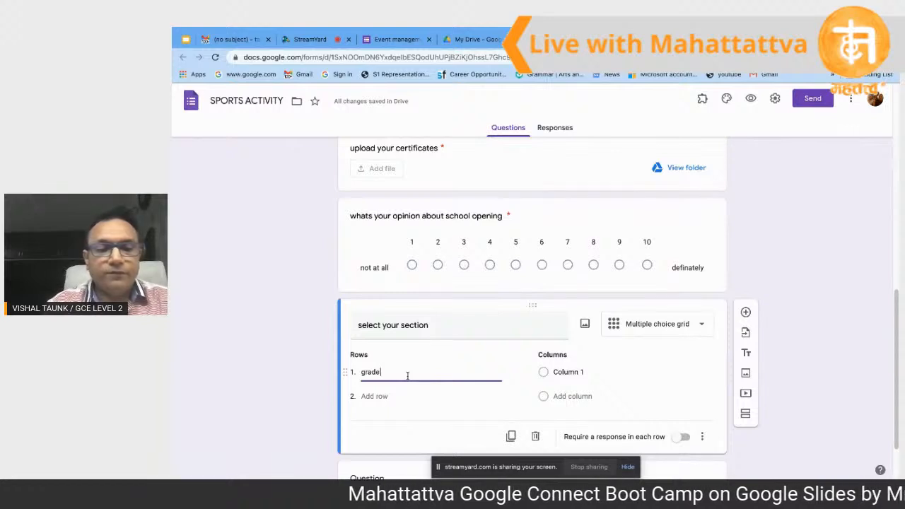
text( 5)
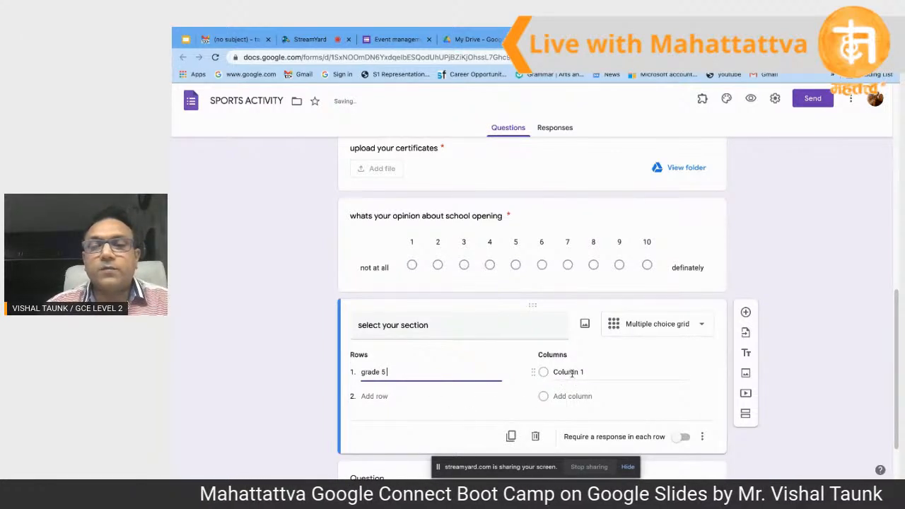
click(572, 374)
text(a)
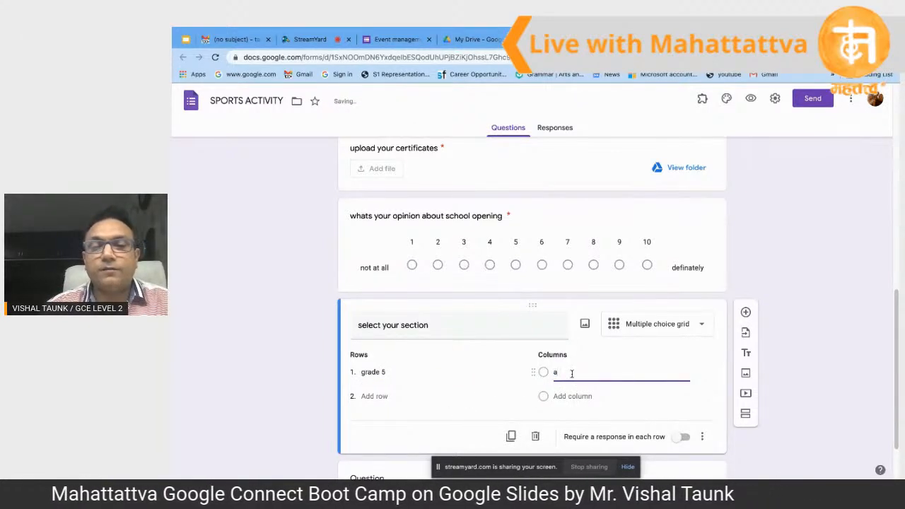
click(563, 398)
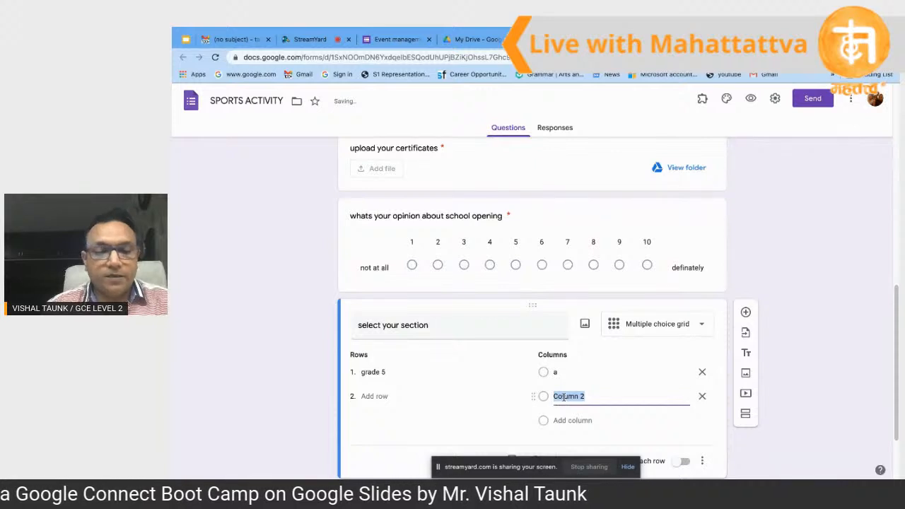
text(b)
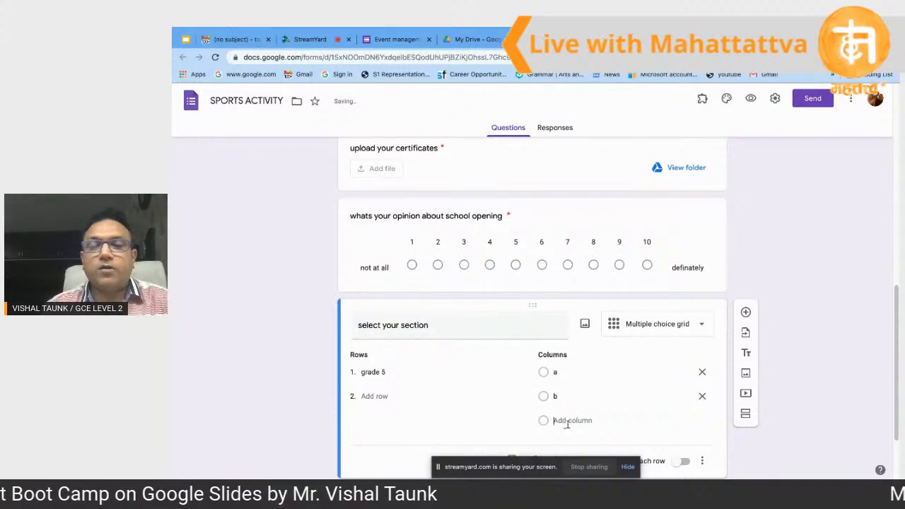
click(568, 422)
text(c)
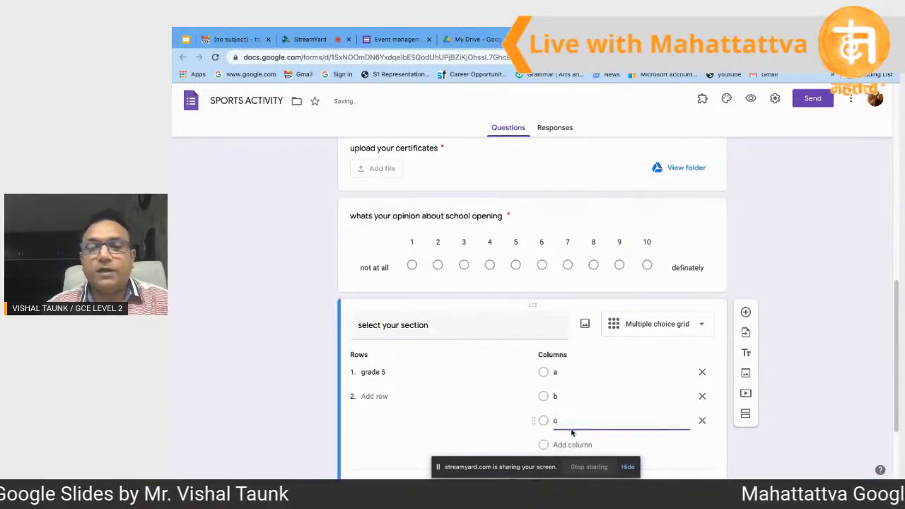
click(572, 444)
text(d)
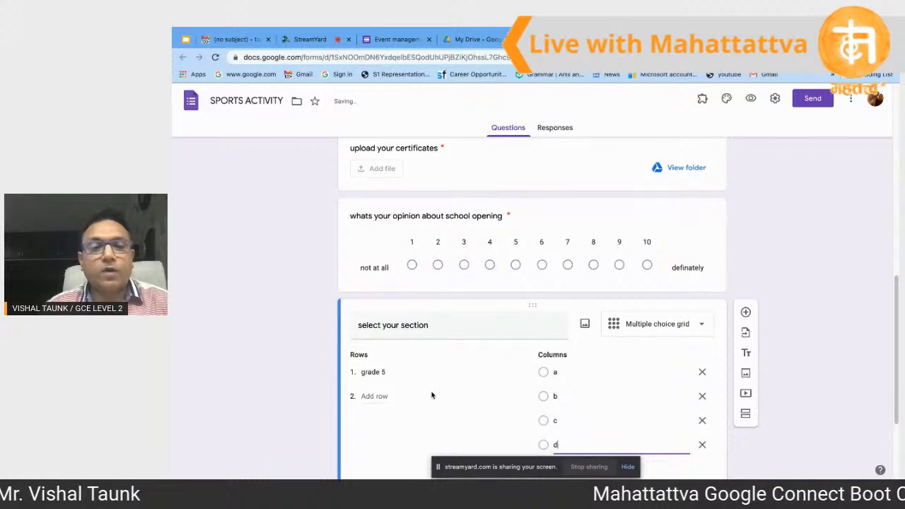
Step: Add rows garde 6 and grade 7, require a response in each row, and preview
click(375, 399)
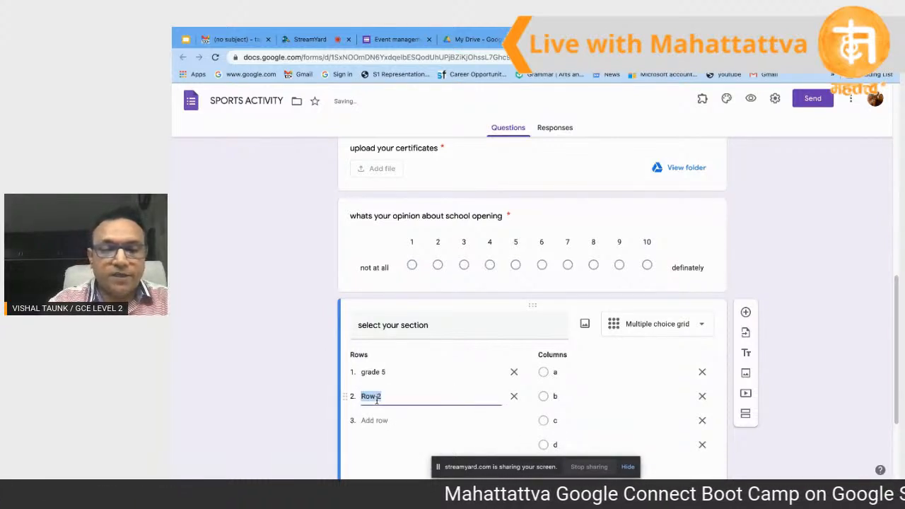
text(grrde 6)
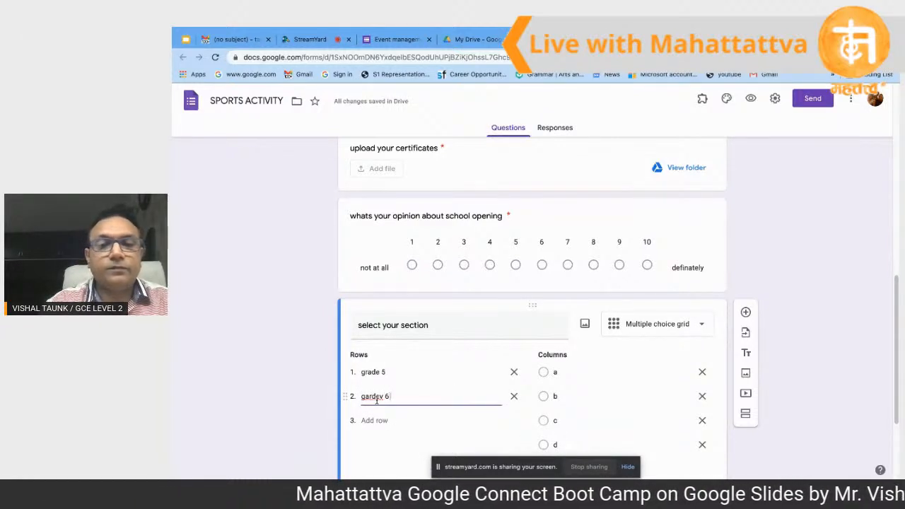
key(BackSpace)
key(BackSpace)
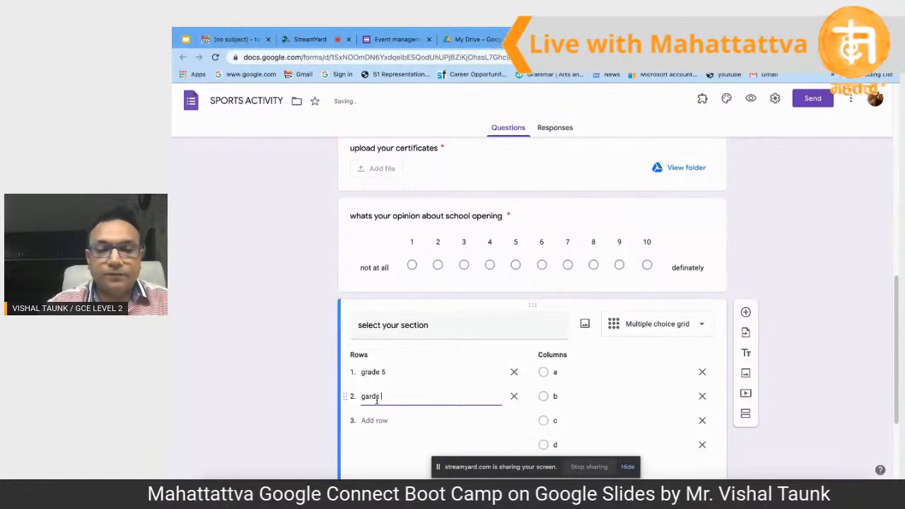
text(6)
click(383, 421)
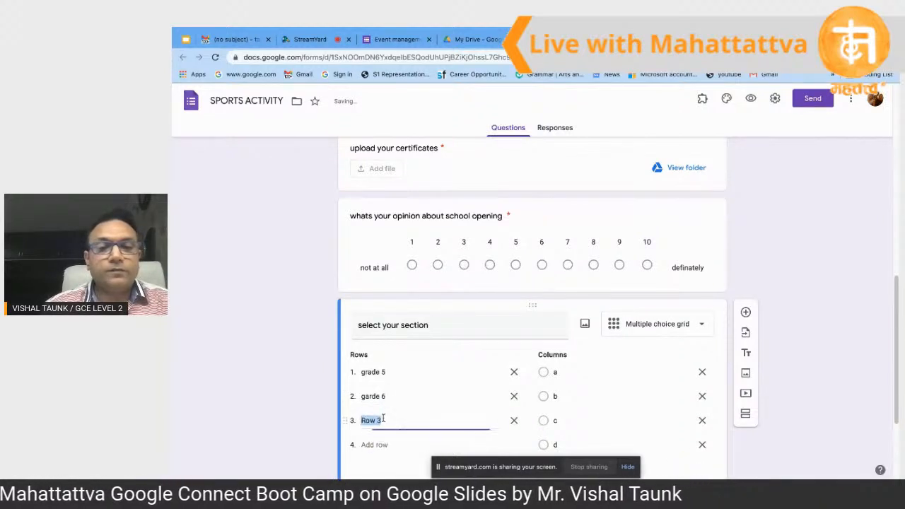
text(grade )
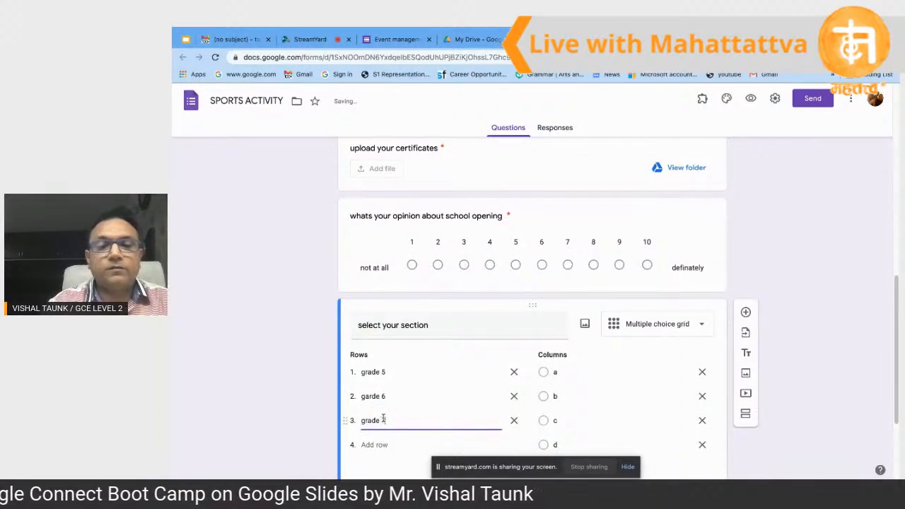
text(7)
double_click(826, 384)
scroll(827, 385, down, 1)
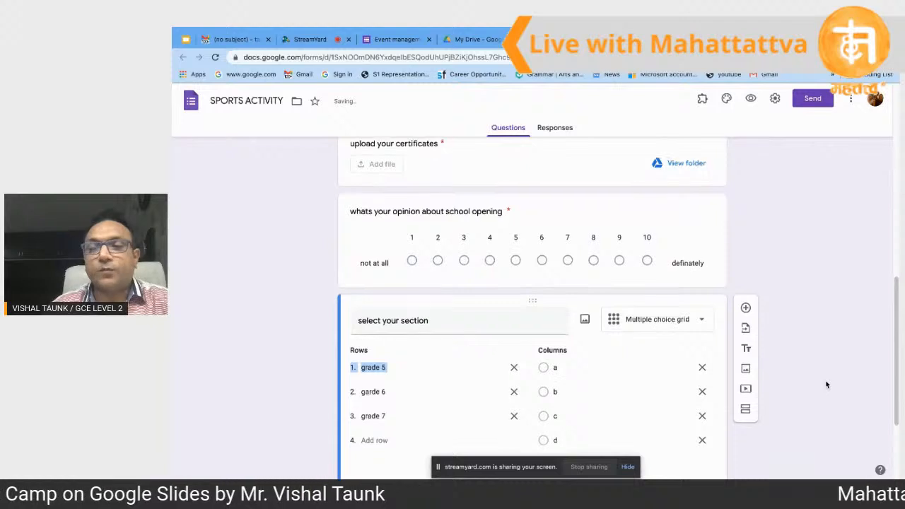
scroll(827, 385, down, 1)
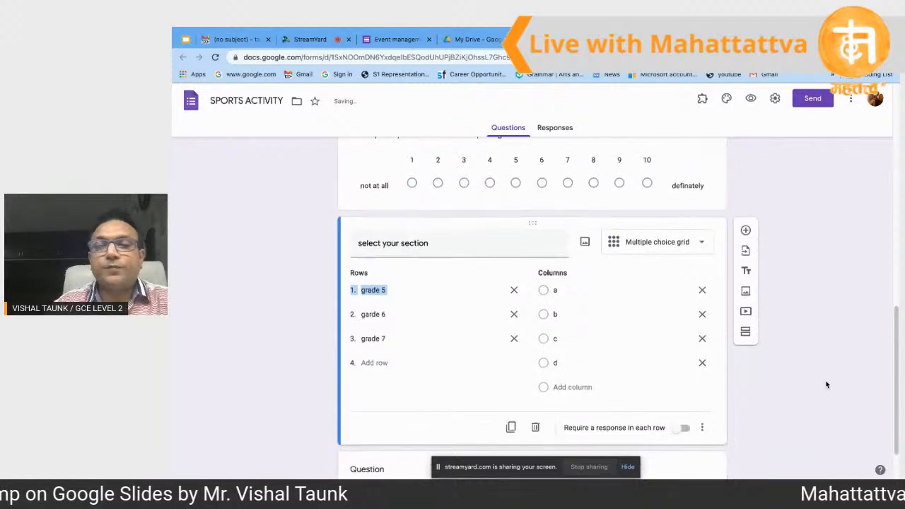
click(683, 428)
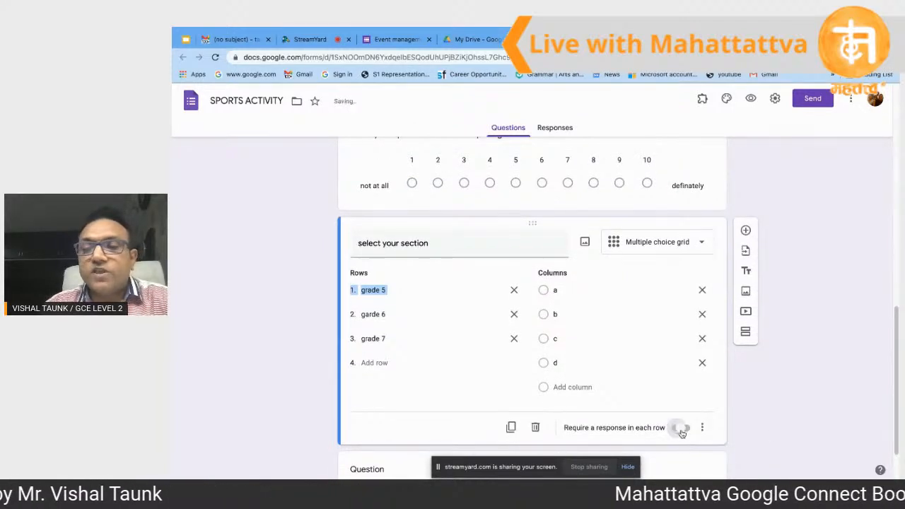
click(751, 98)
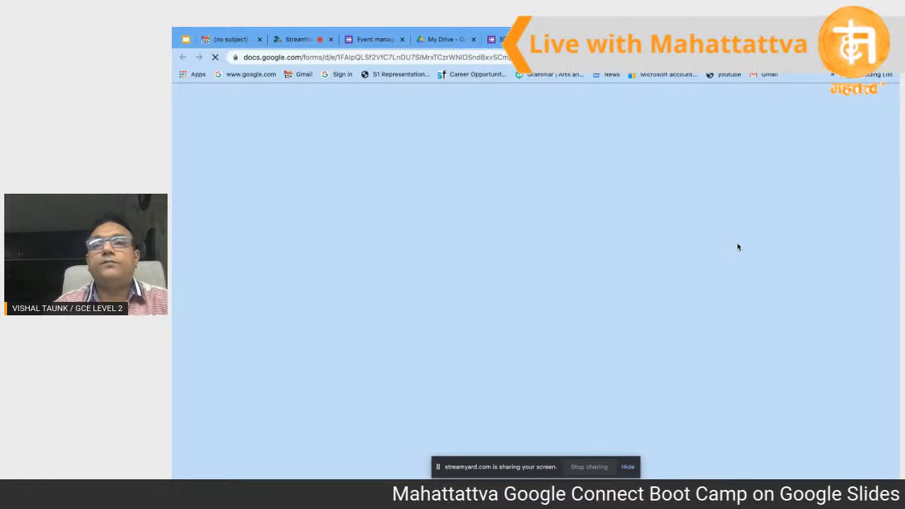
Step: In the preview, answer a then b for grade 5, garde 6 and grade 7, then close the preview
scroll(554, 282, down, 10)
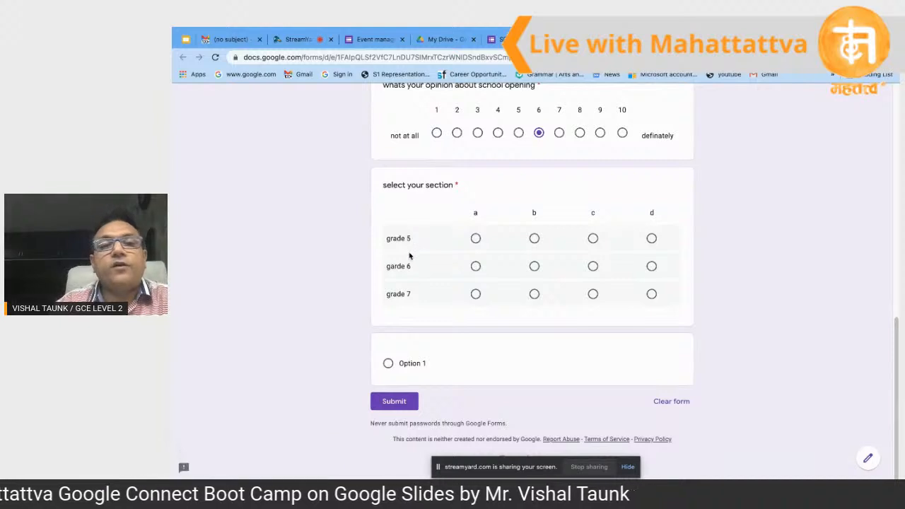
click(475, 239)
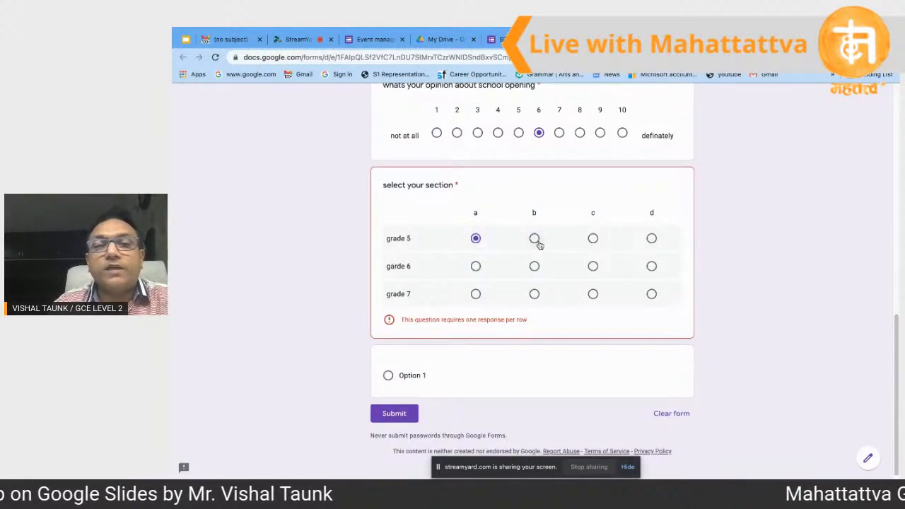
click(475, 266)
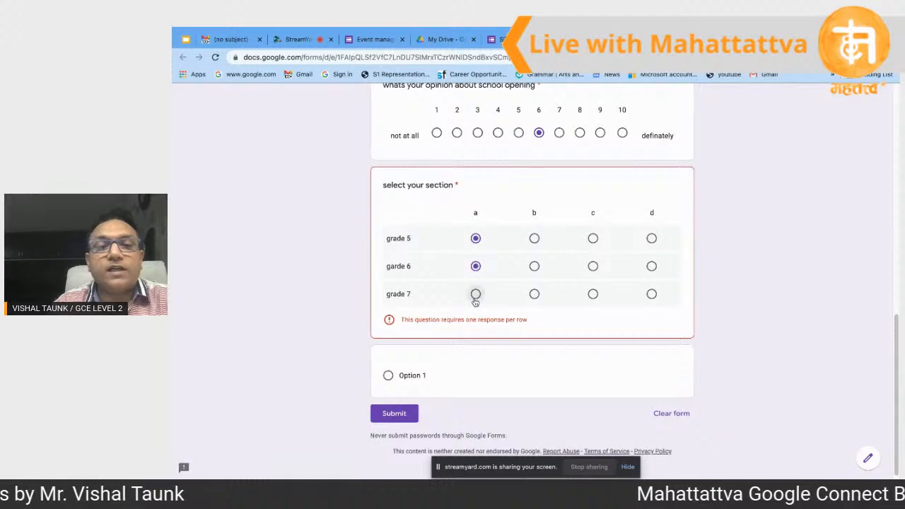
click(475, 295)
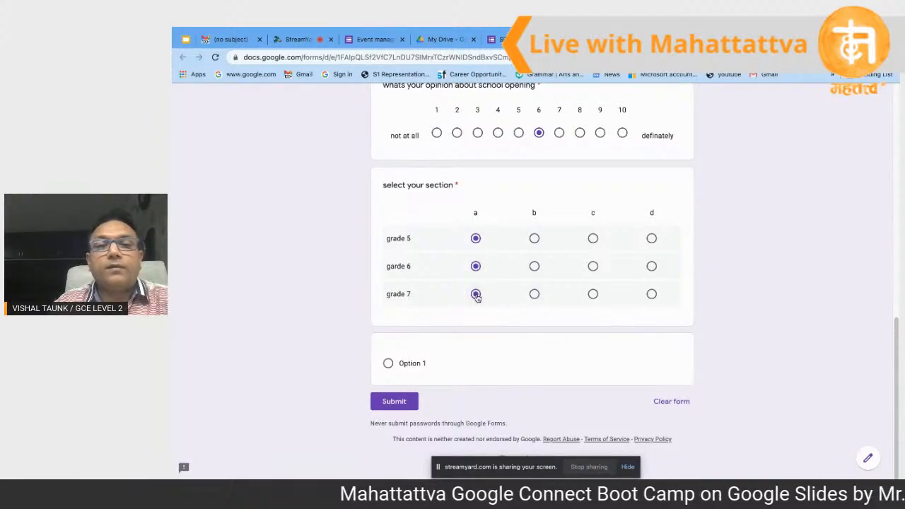
click(535, 295)
click(534, 266)
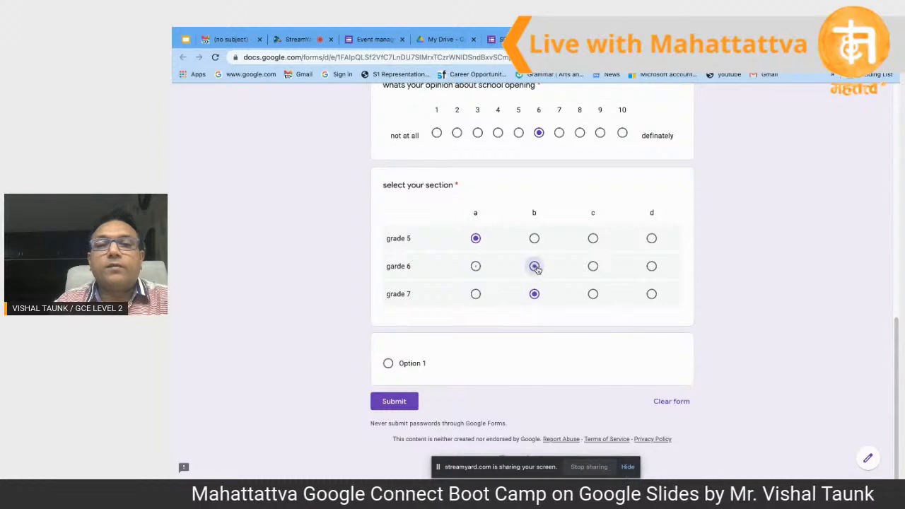
click(534, 238)
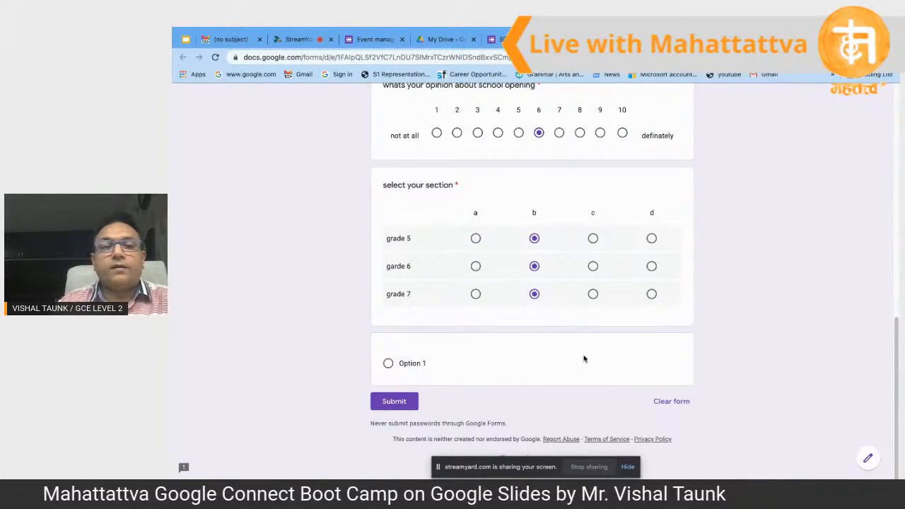
key(ctrl+w)
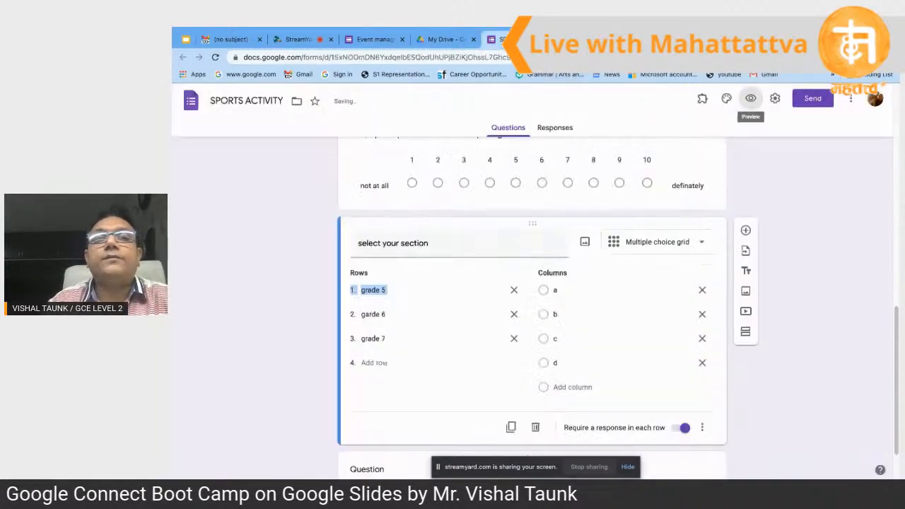
Step: Add a description to the section grid question and delete its garde 6 row
click(703, 428)
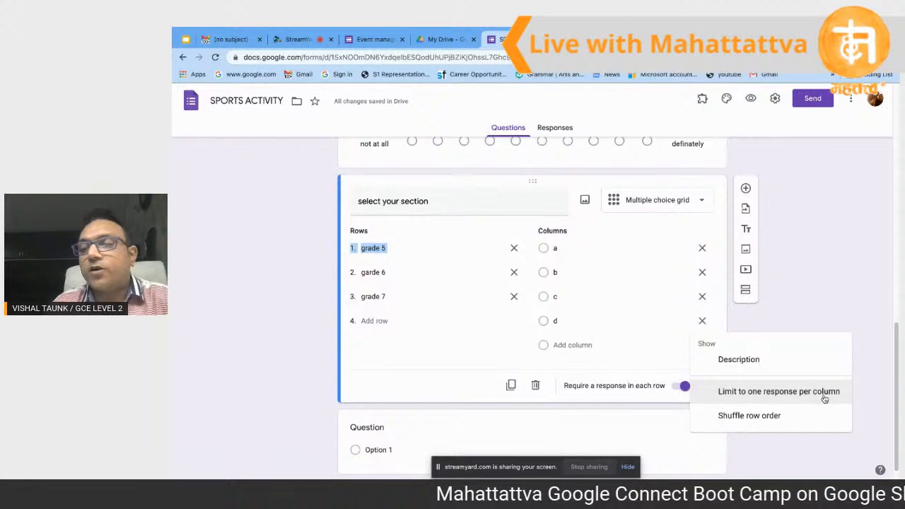
click(760, 363)
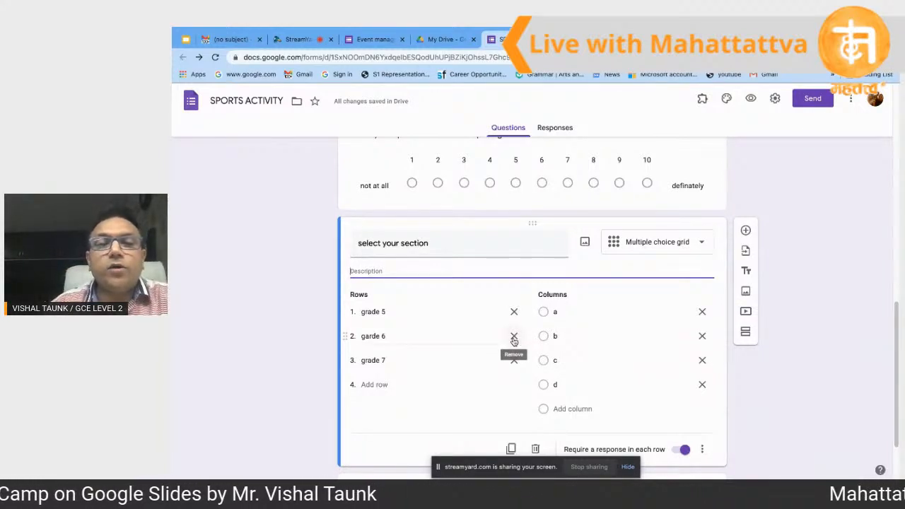
click(514, 337)
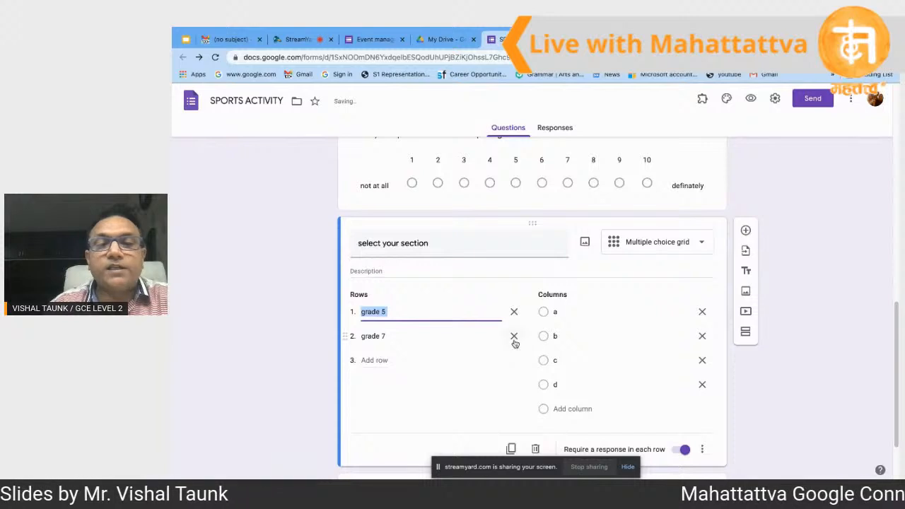
click(515, 342)
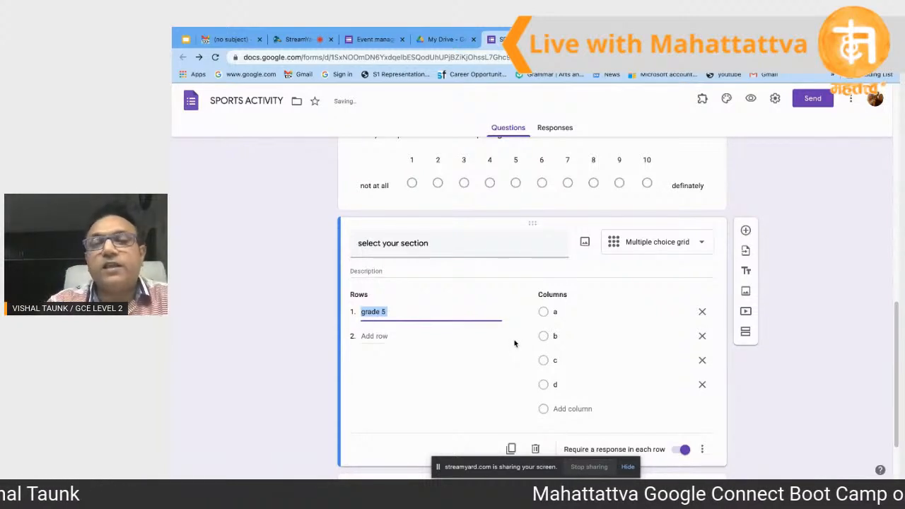
Step: Change the 'select your section' question type to Checkbox grid
click(699, 244)
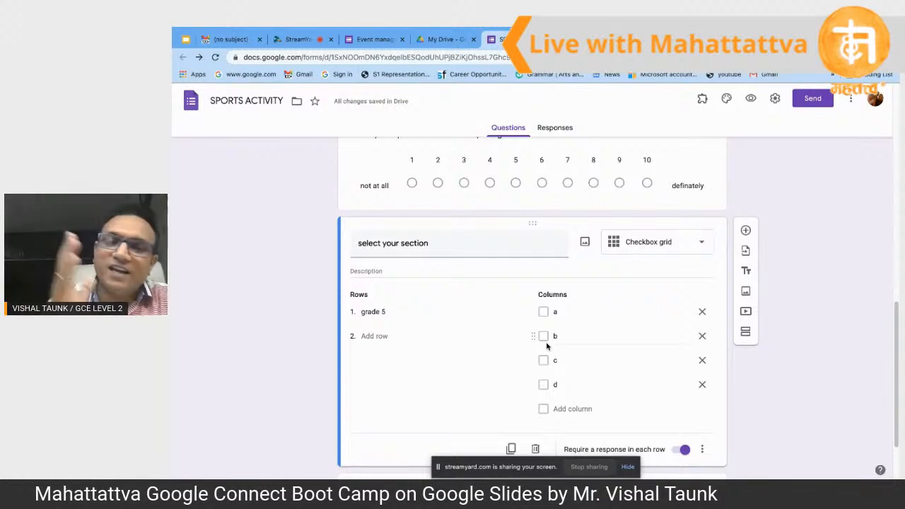
scroll(546, 342, down, 2)
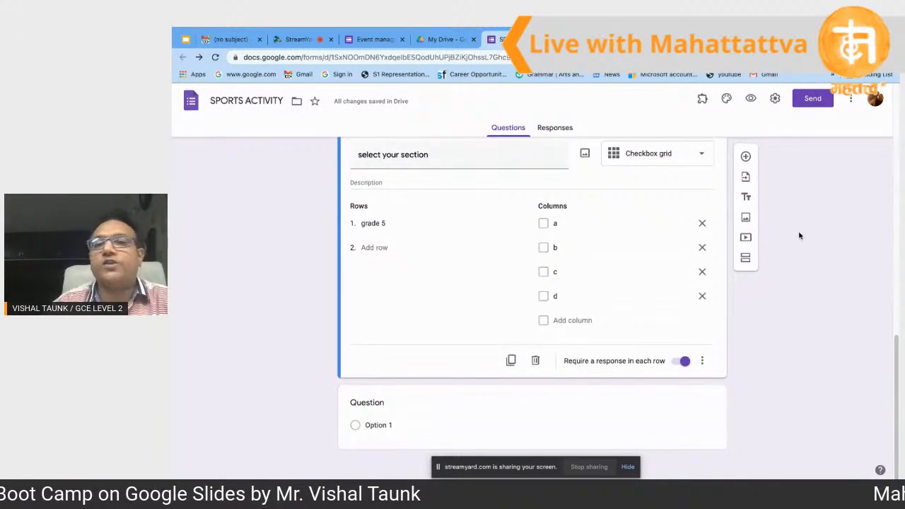
scroll(711, 202, up, 1)
click(703, 191)
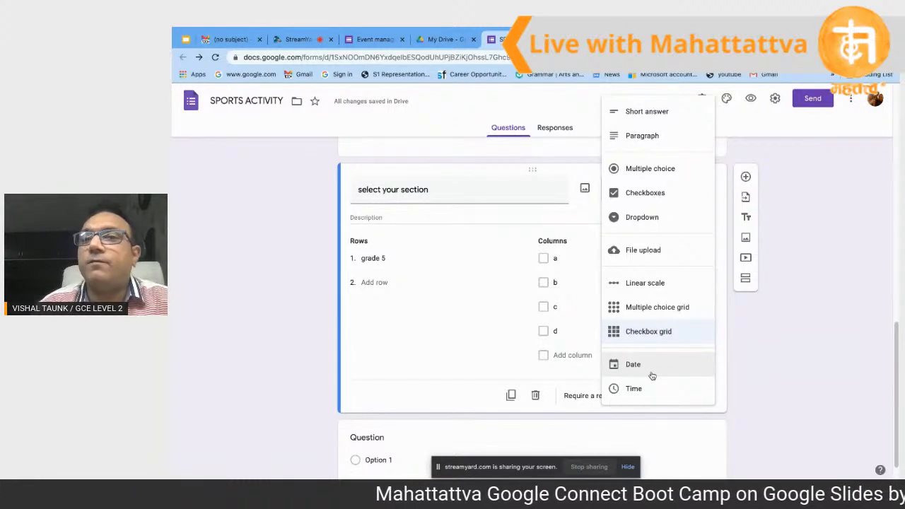
click(760, 382)
scroll(610, 332, up, 2)
scroll(610, 333, down, 3)
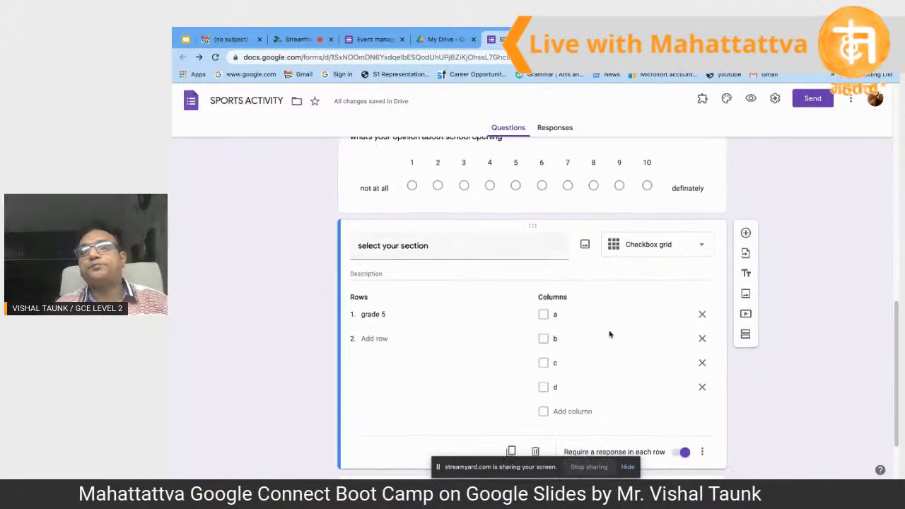
scroll(586, 269, up, 10)
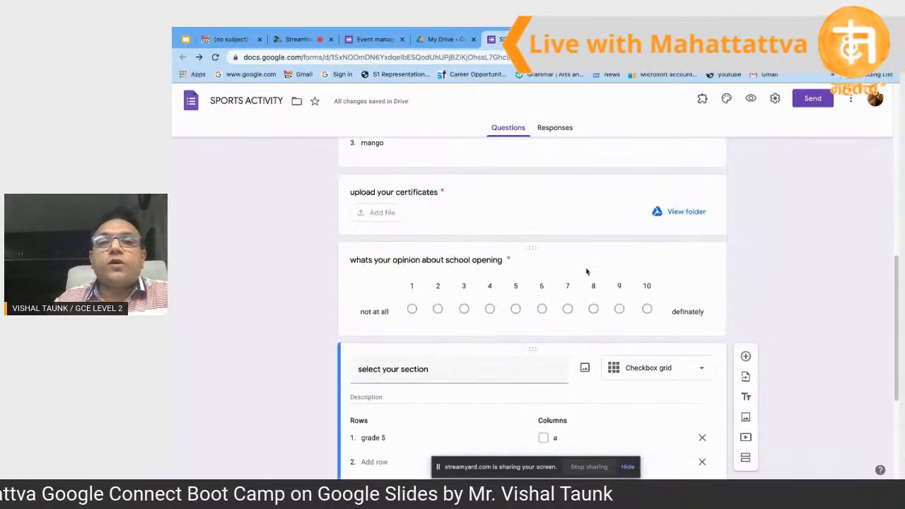
scroll(586, 268, down, 1)
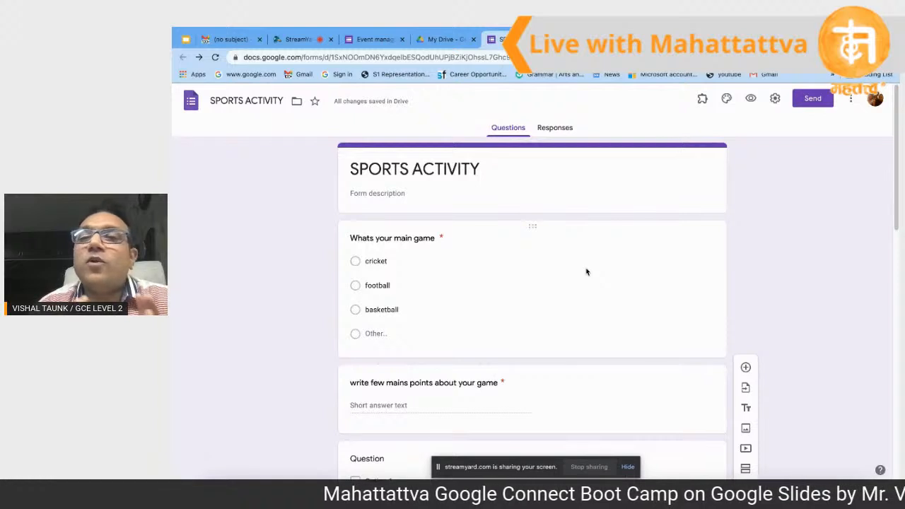
Step: Insert the coloured pencils picture as the form's header image from the theme options
click(727, 100)
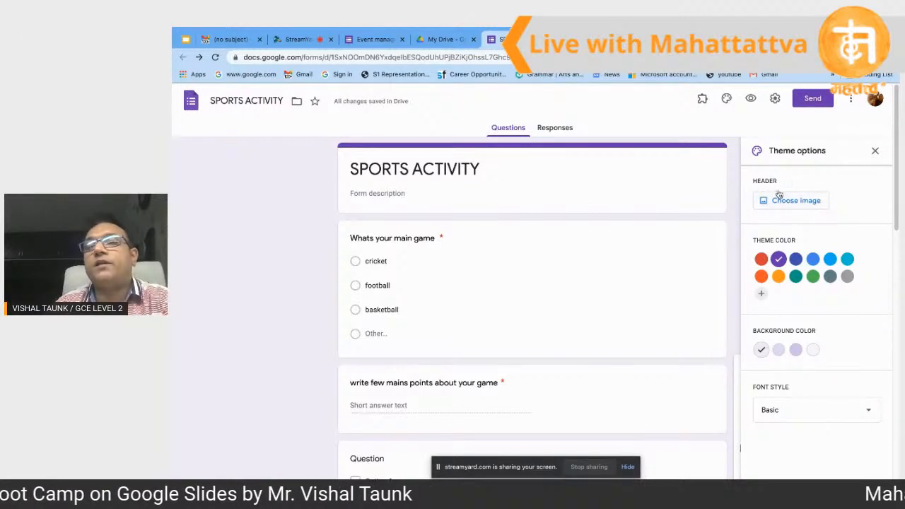
click(792, 202)
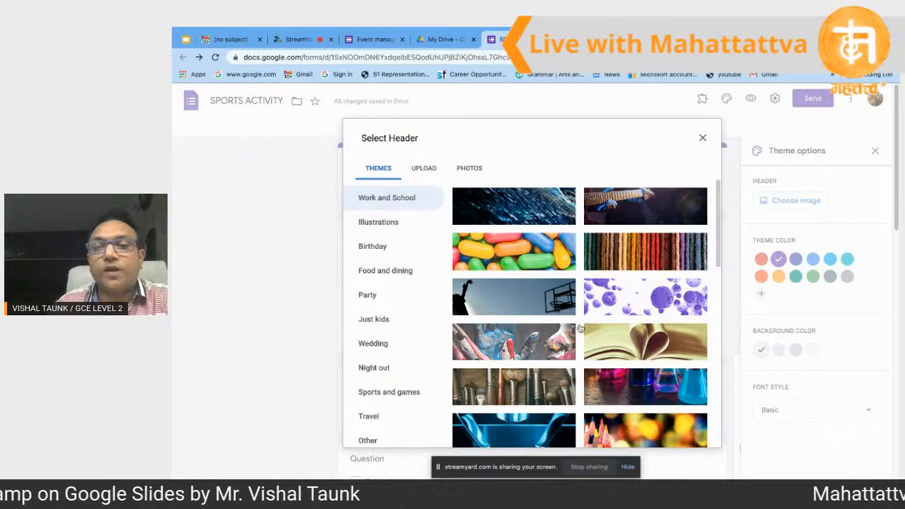
scroll(570, 364, down, 3)
scroll(566, 364, down, 5)
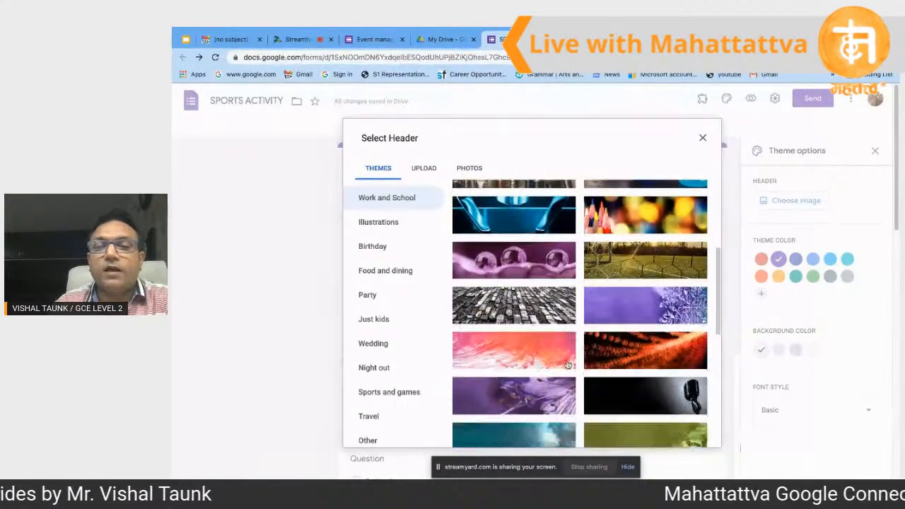
scroll(566, 364, down, 6)
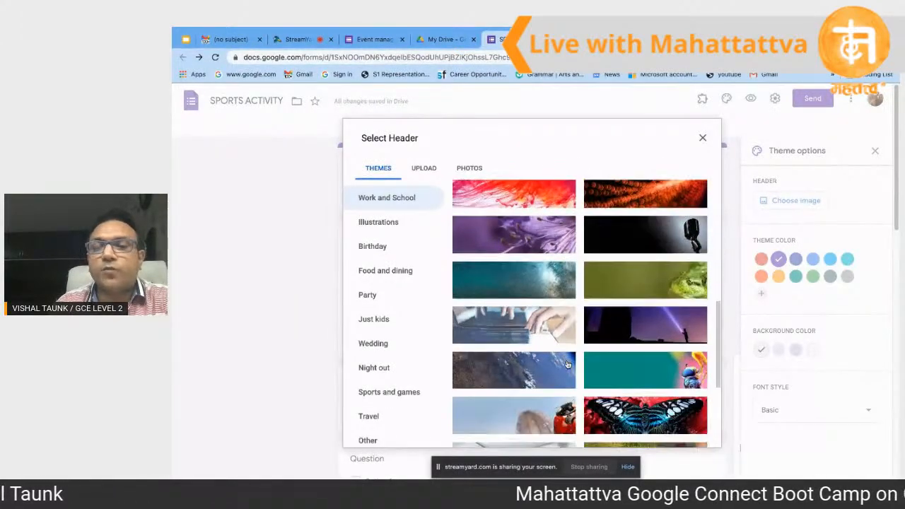
scroll(567, 365, up, 3)
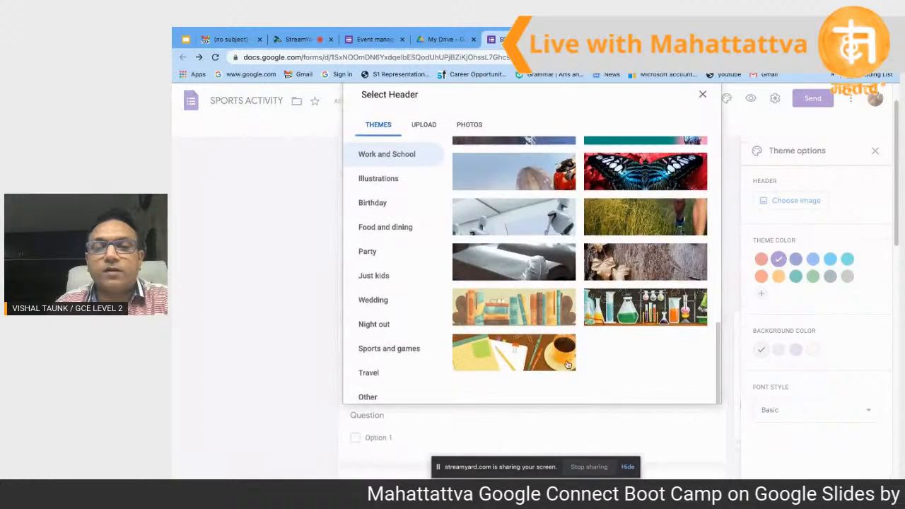
scroll(567, 364, up, 10)
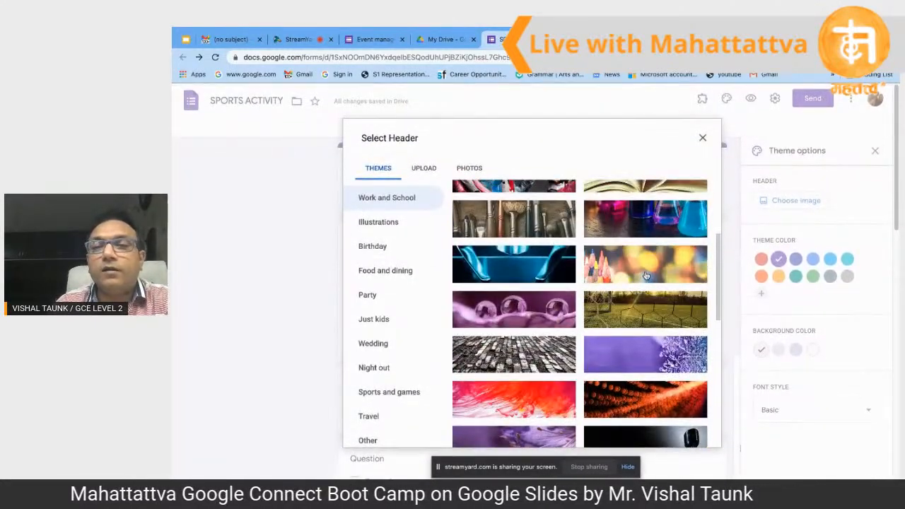
click(645, 275)
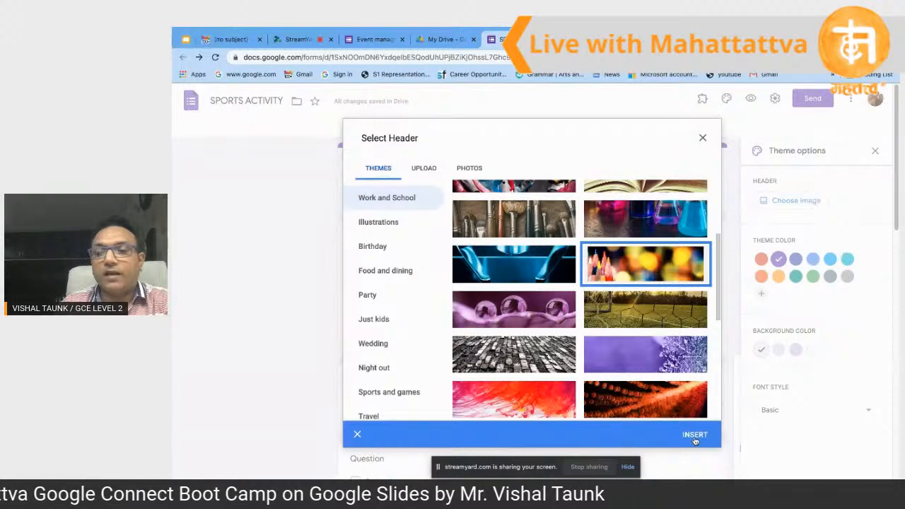
click(695, 437)
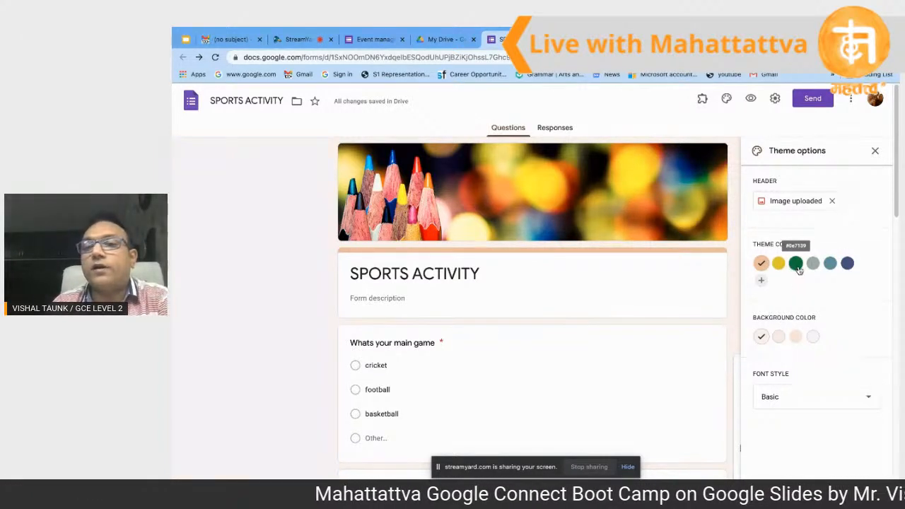
Step: Apply a dark green theme colour, light green background and Playful font, then preview the form
click(797, 268)
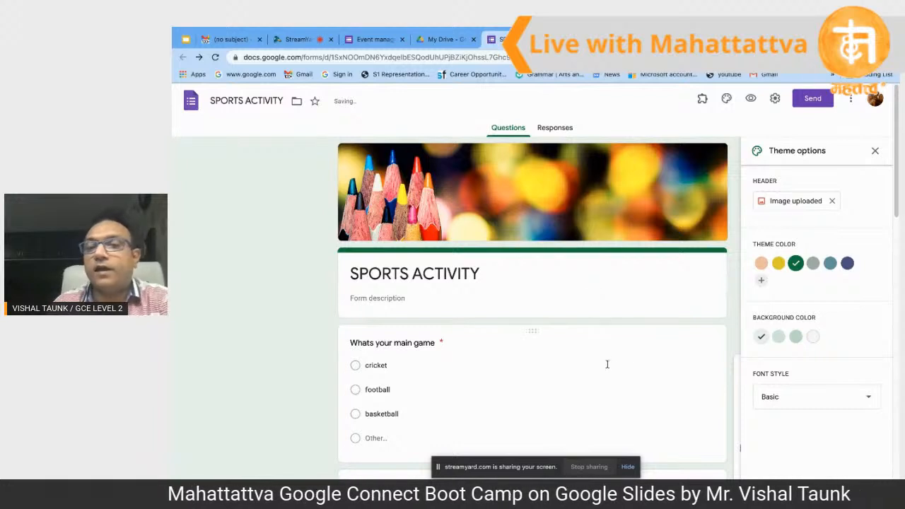
click(796, 337)
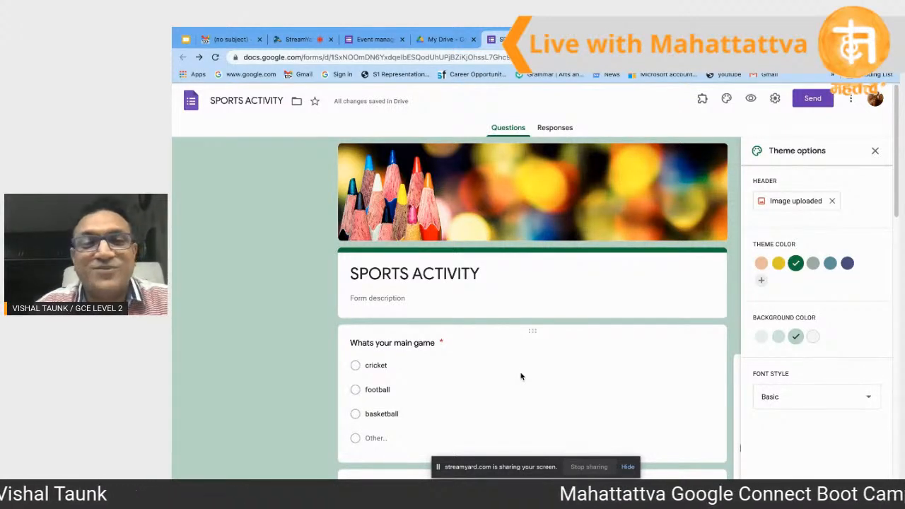
scroll(521, 376, down, 1)
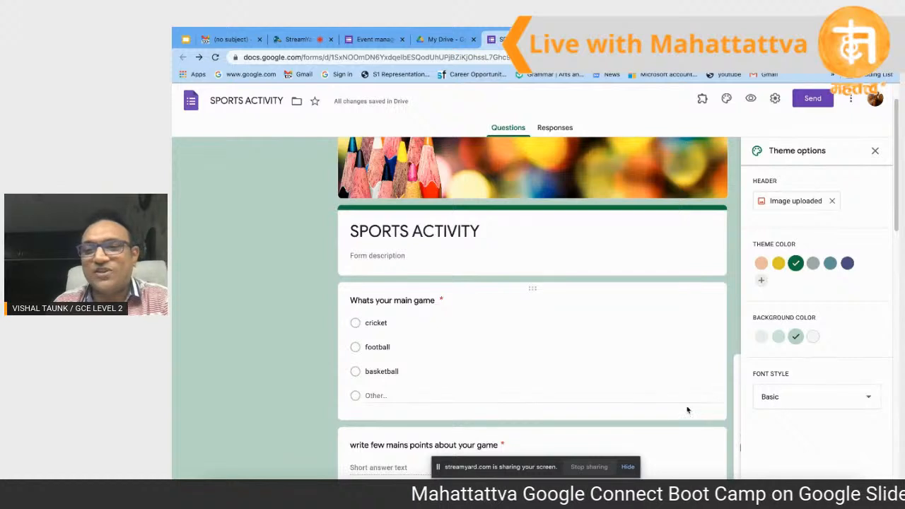
scroll(619, 362, up, 1)
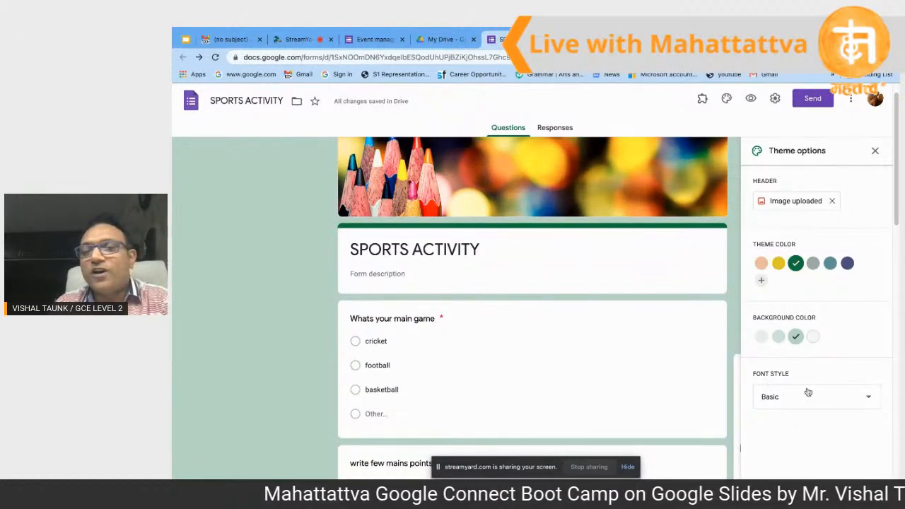
click(842, 403)
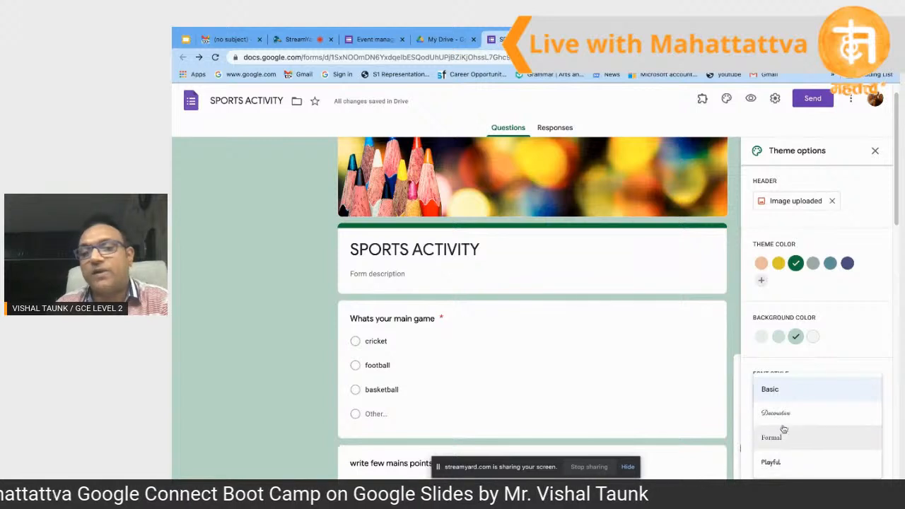
click(778, 465)
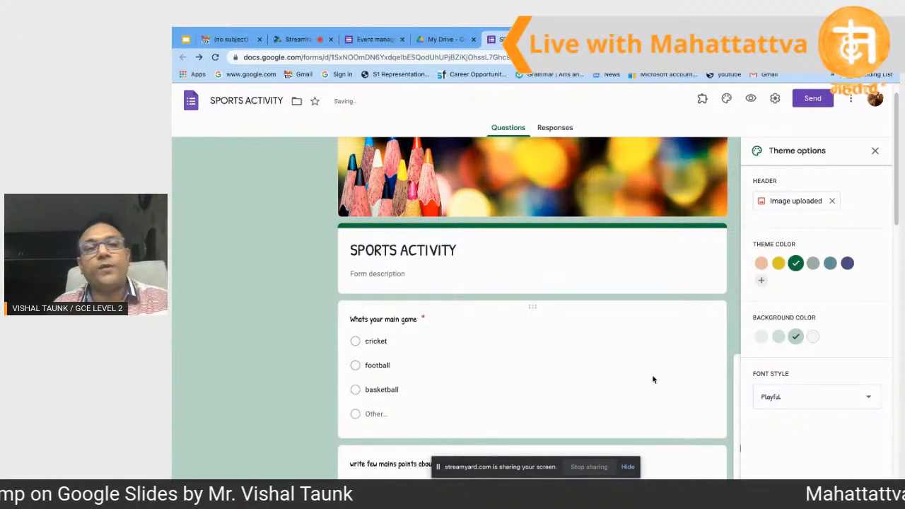
scroll(645, 363, down, 1)
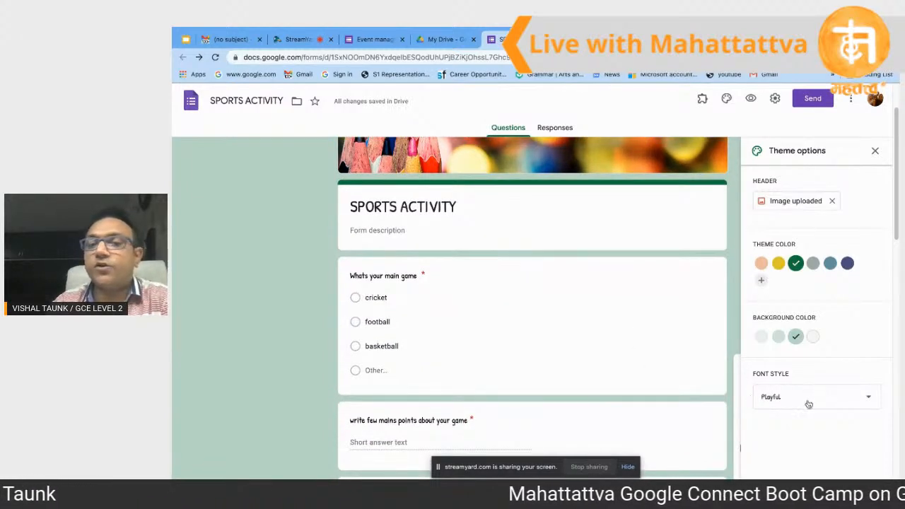
scroll(643, 312, up, 1)
scroll(642, 312, up, 1)
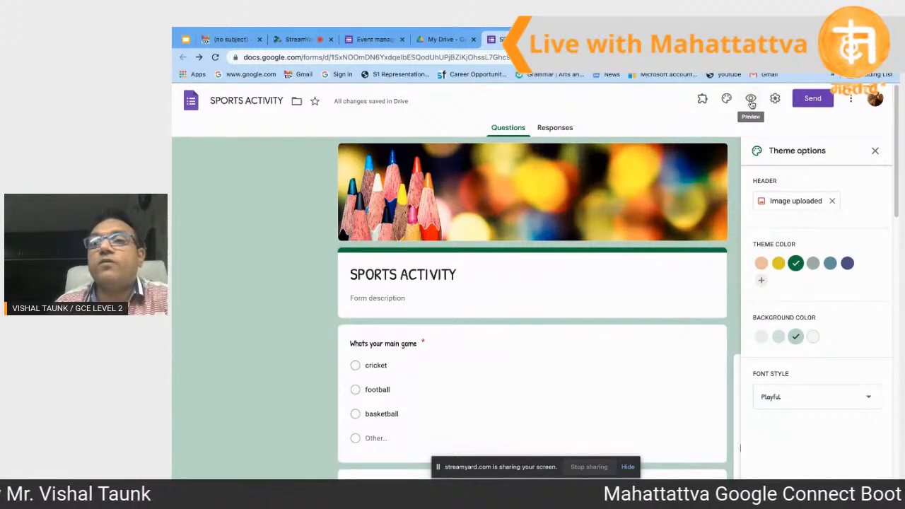
click(751, 100)
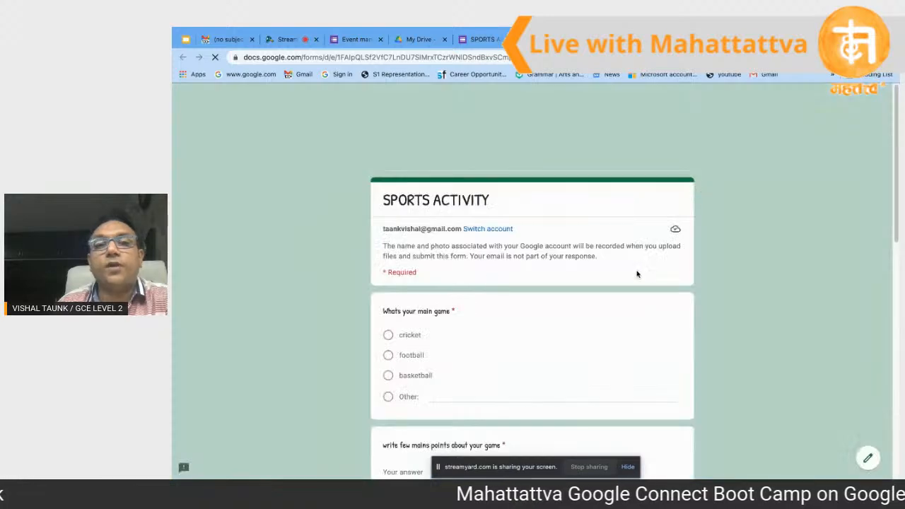
scroll(637, 273, down, 1)
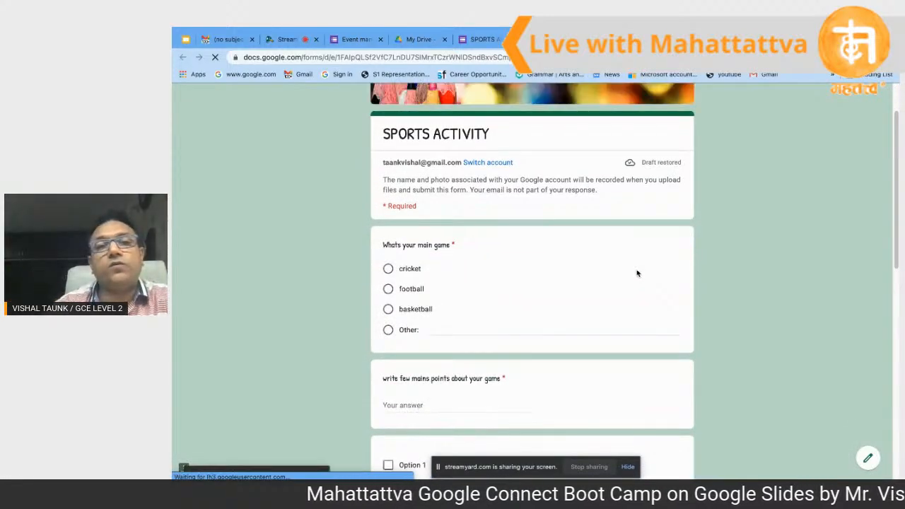
scroll(636, 273, down, 7)
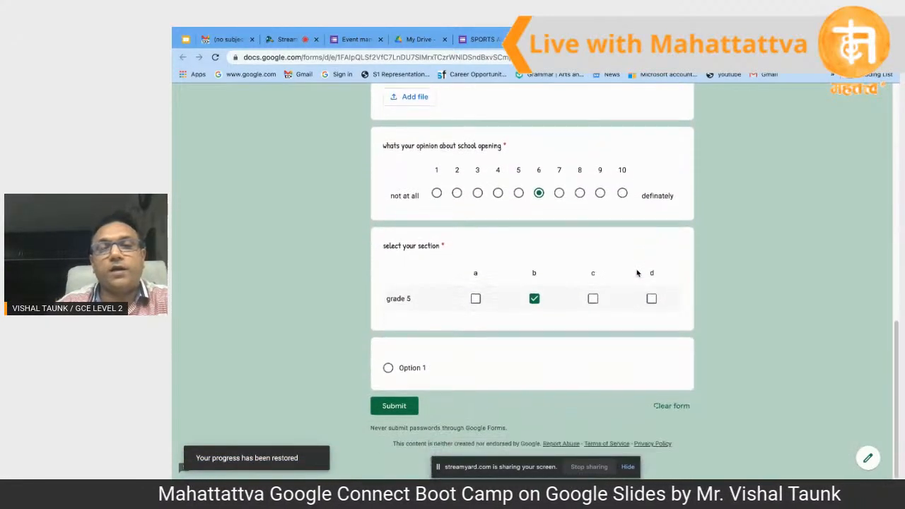
scroll(637, 273, up, 2)
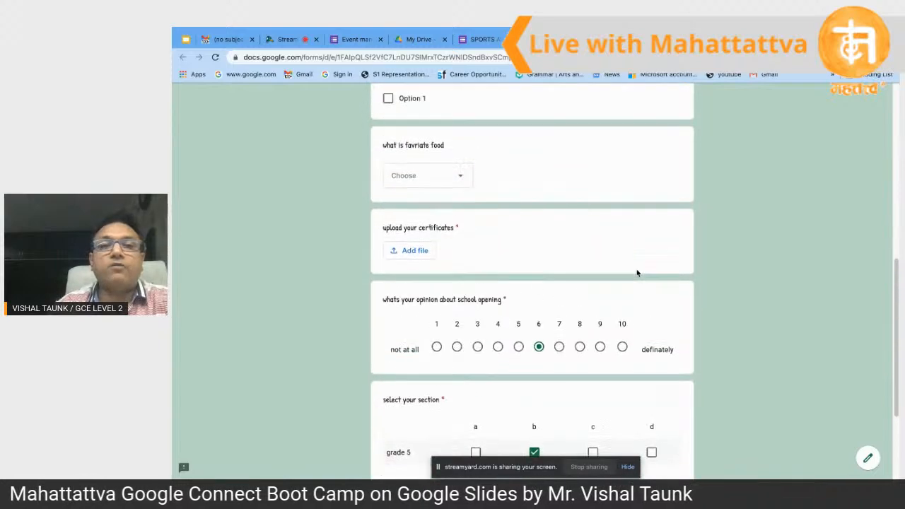
scroll(636, 274, up, 4)
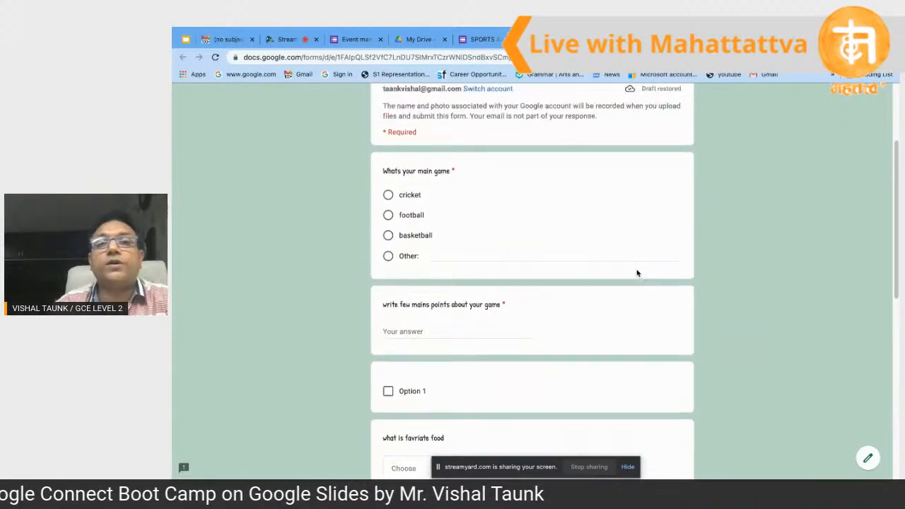
scroll(637, 274, up, 1)
scroll(636, 273, up, 1)
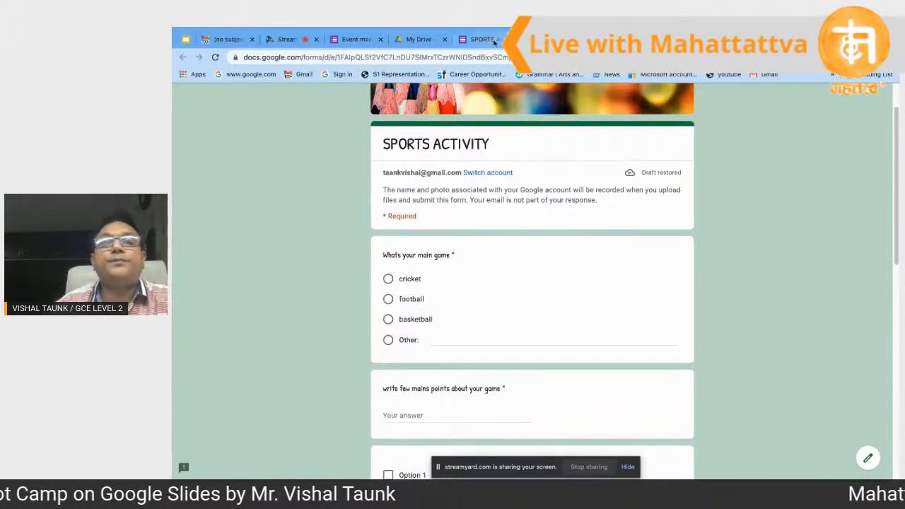
click(493, 40)
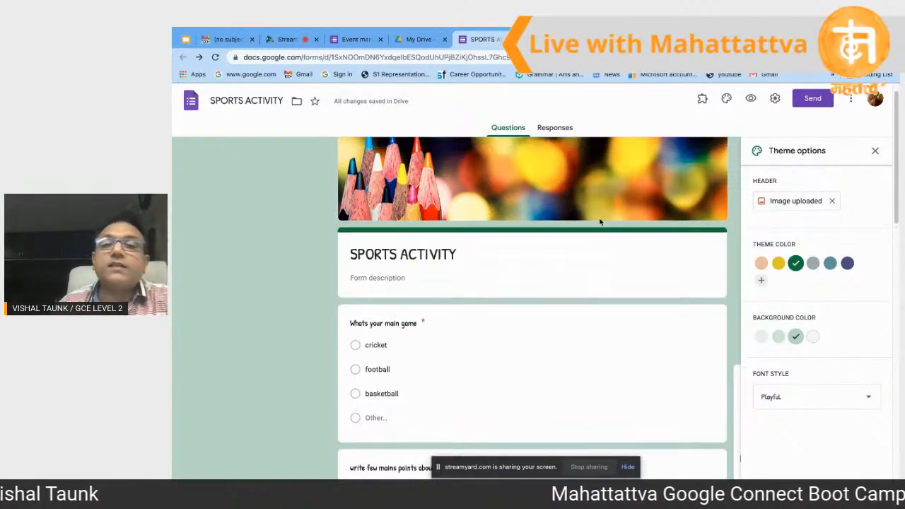
Step: Close the theme options panel and select the 'select your section' grid question
scroll(600, 222, down, 2)
scroll(599, 222, down, 1)
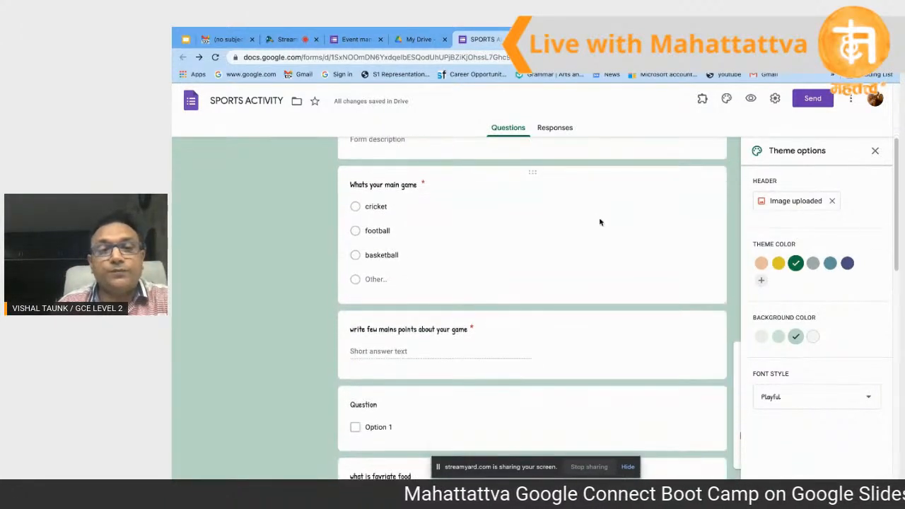
scroll(534, 180, up, 1)
scroll(535, 180, up, 3)
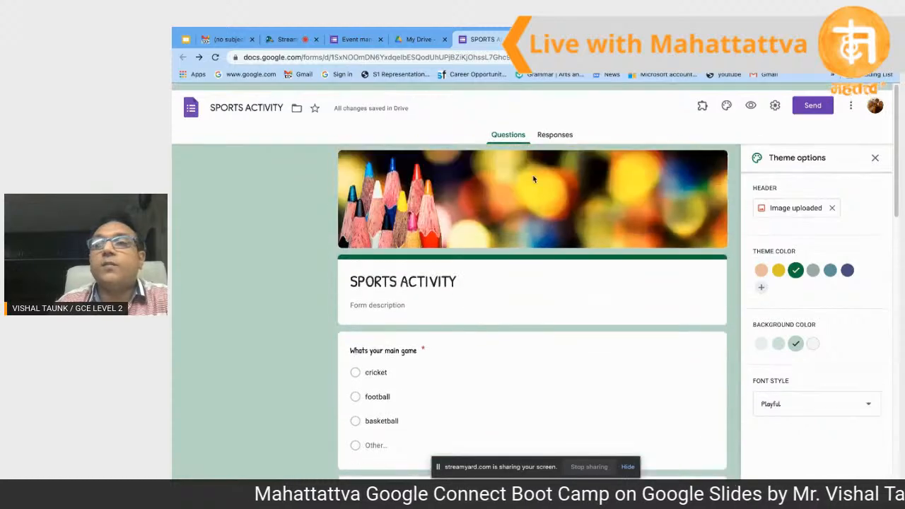
click(875, 151)
scroll(550, 384, down, 7)
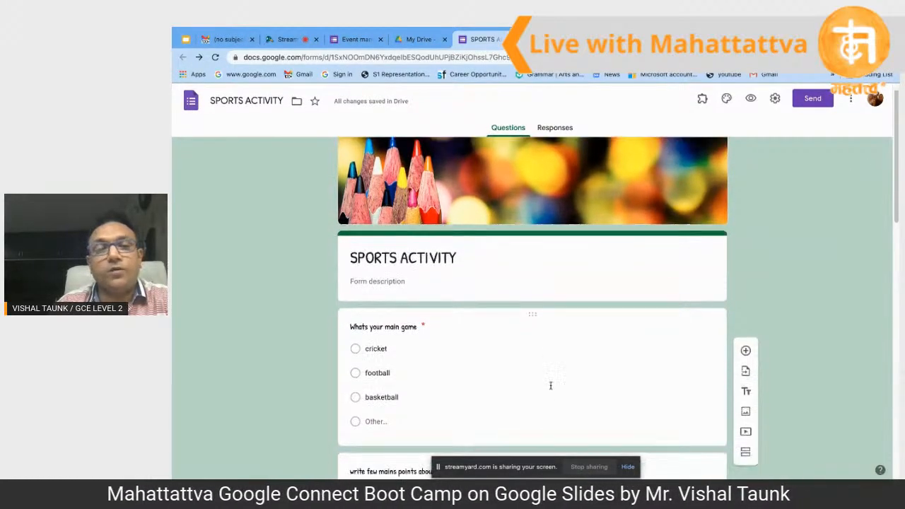
scroll(551, 388, down, 5)
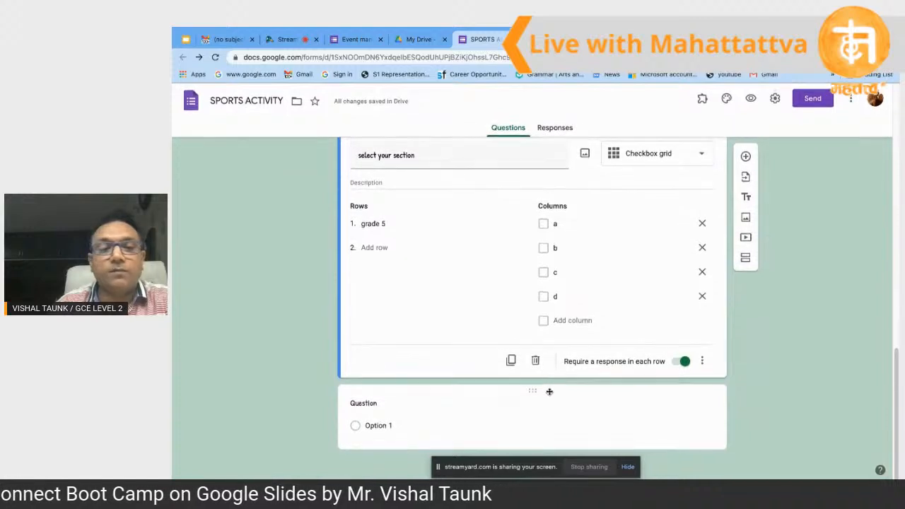
click(636, 297)
Step: Add a blank question, then embed the Khan Academy Logarithms video from a YouTube search for 'khan academy'
click(679, 344)
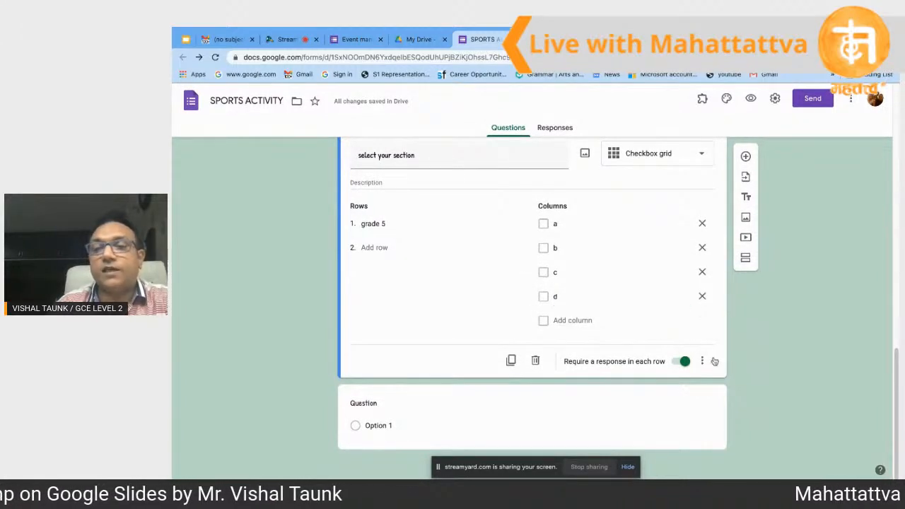
click(745, 156)
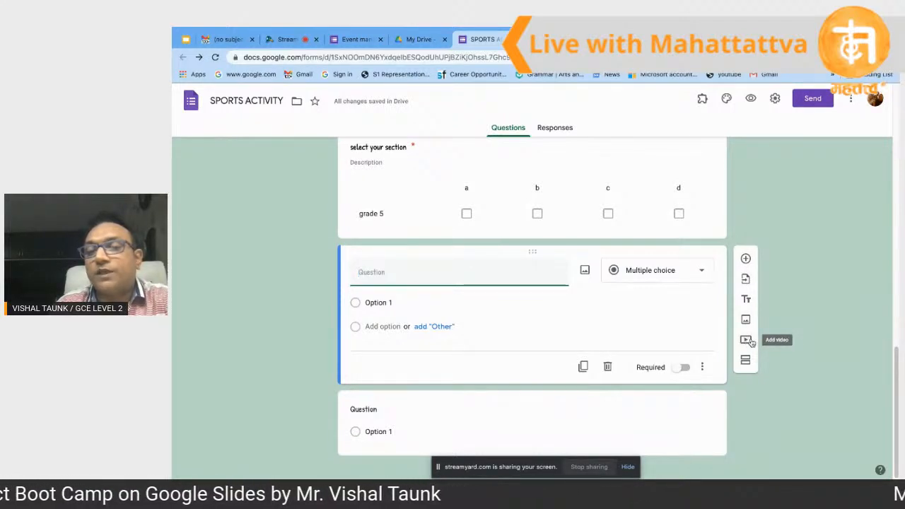
click(749, 341)
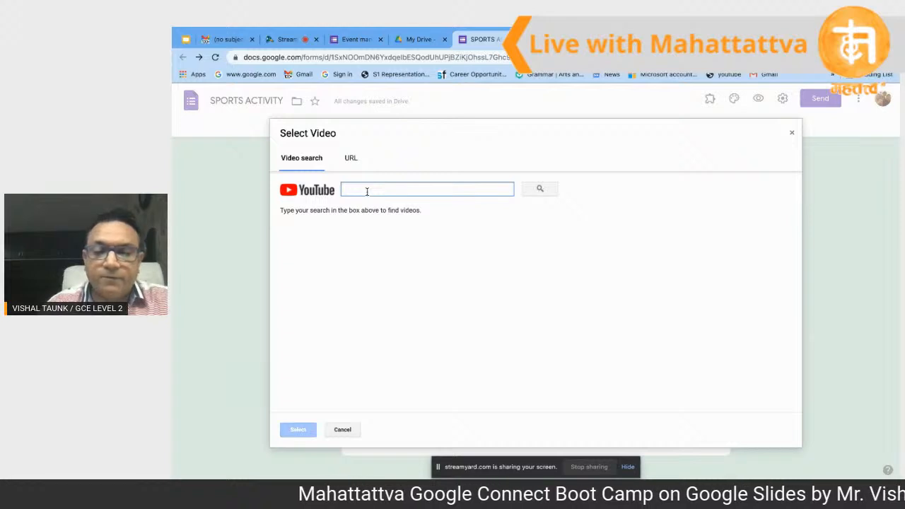
text(khan academy)
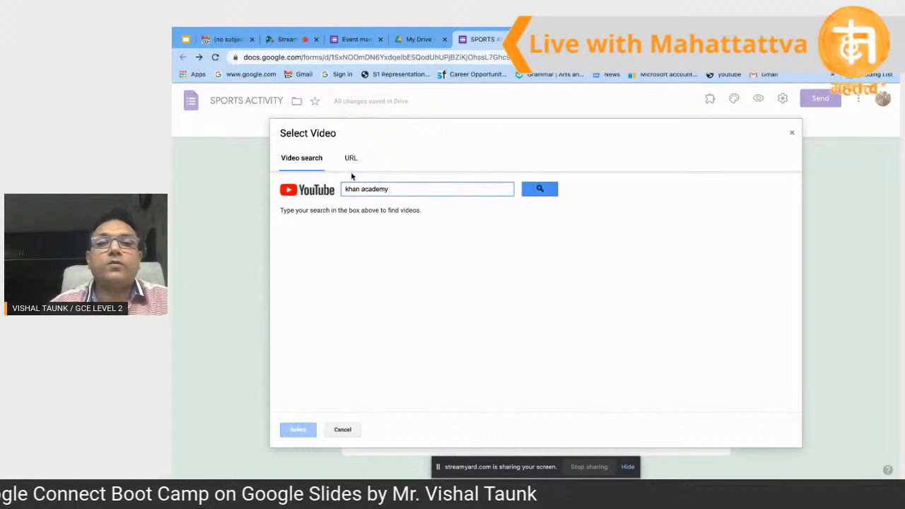
click(540, 191)
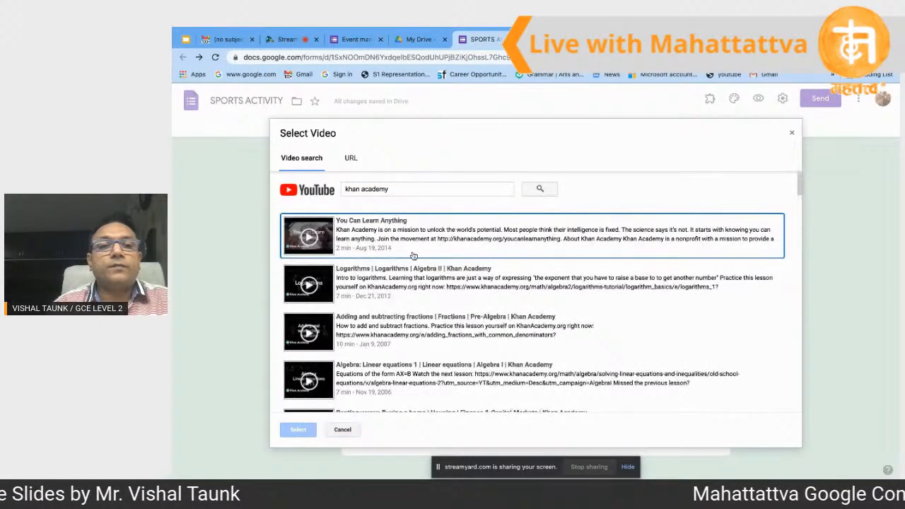
click(381, 286)
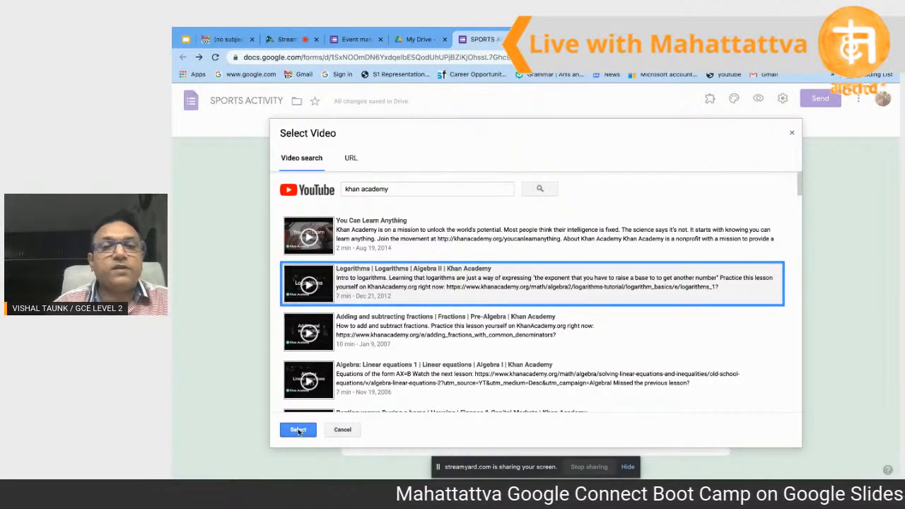
click(298, 430)
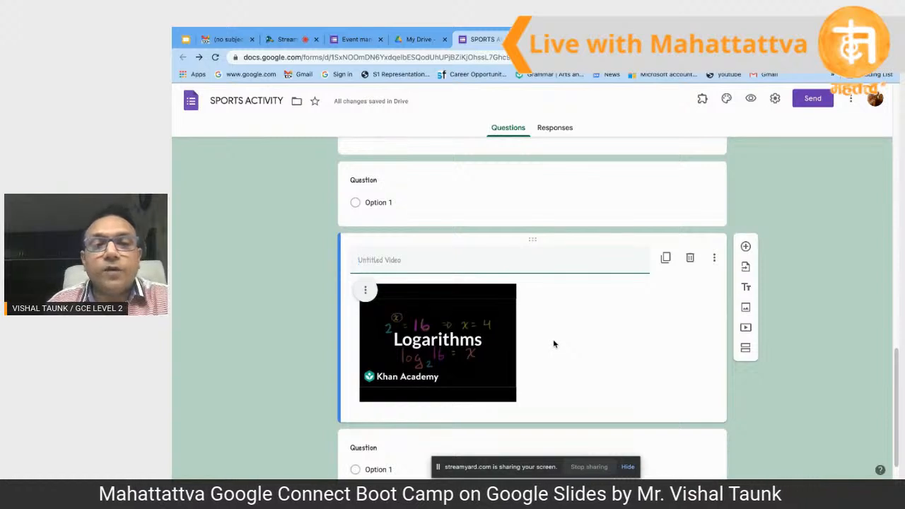
Step: Caption the video 'please go through the video and answer the following questions', correcting the typos
scroll(546, 331, down, 1)
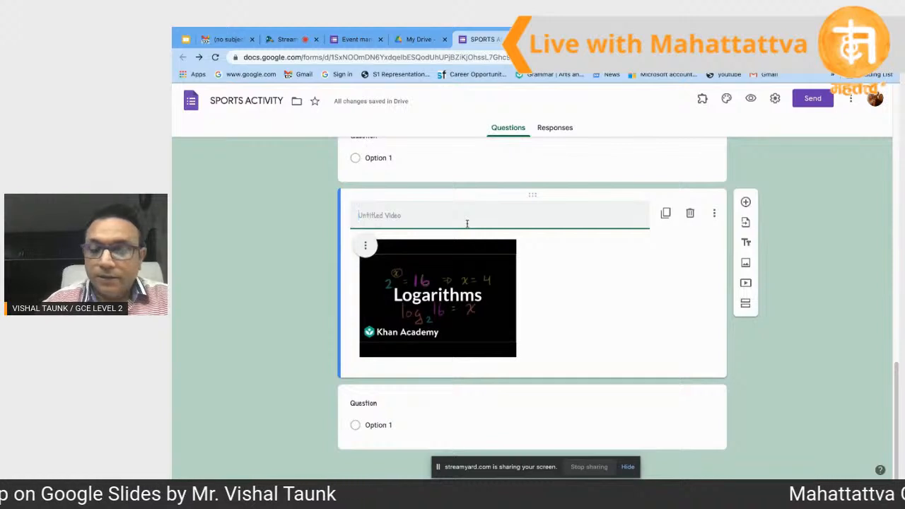
text(please)
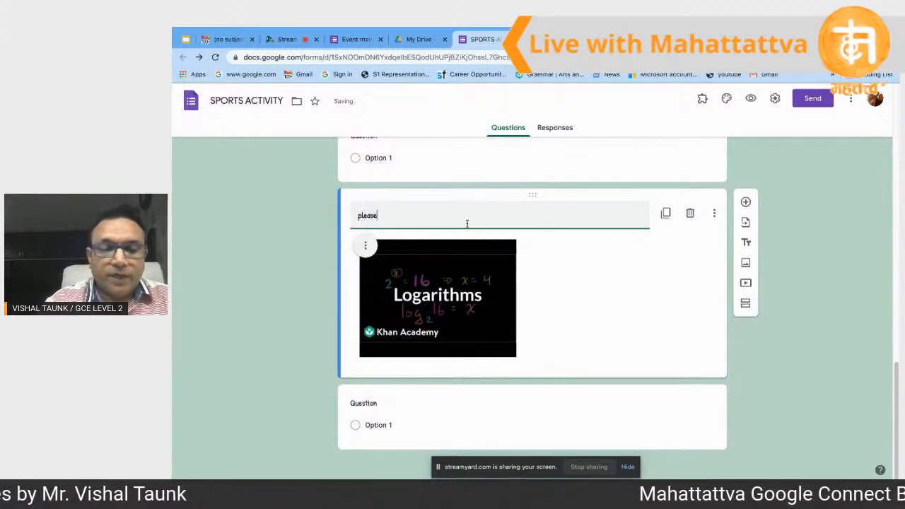
text( go th)
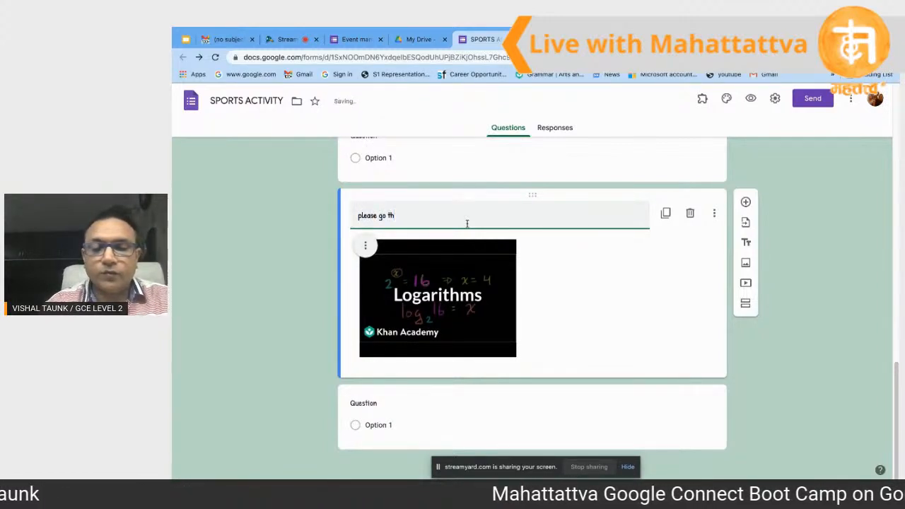
text(rough t)
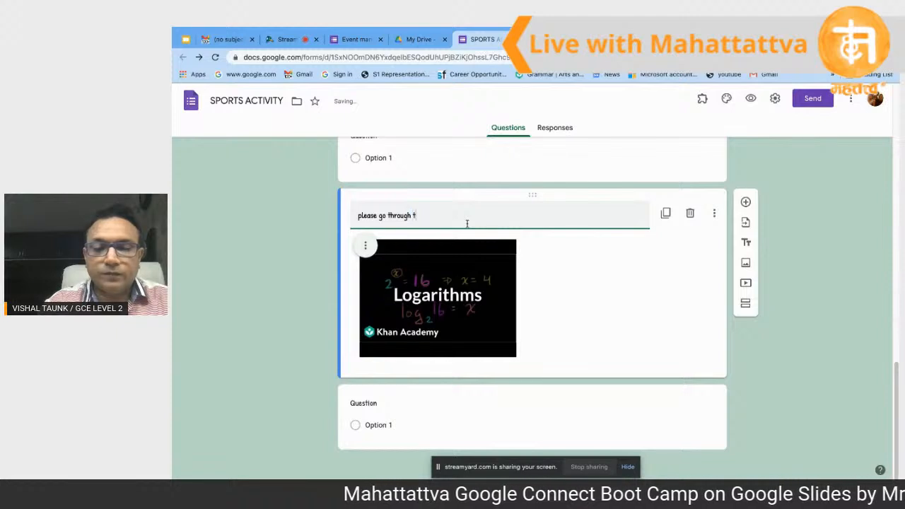
text(he video )
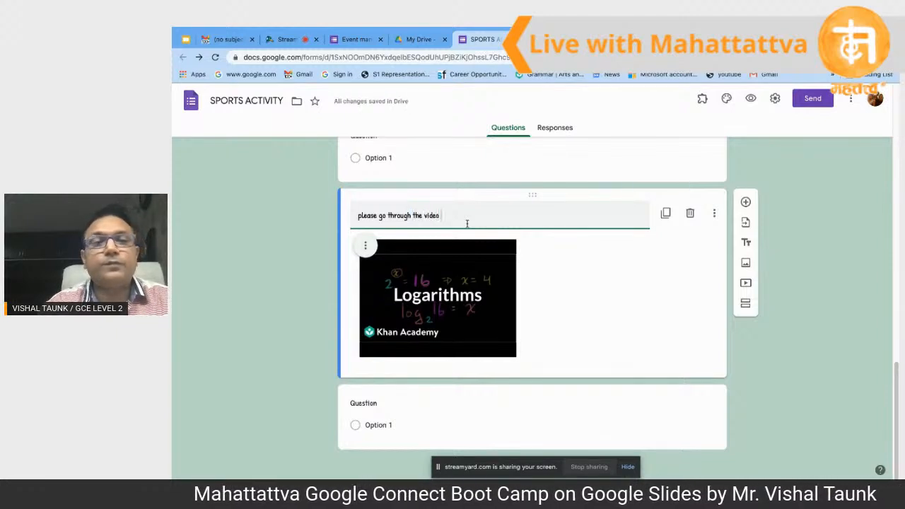
text(and )
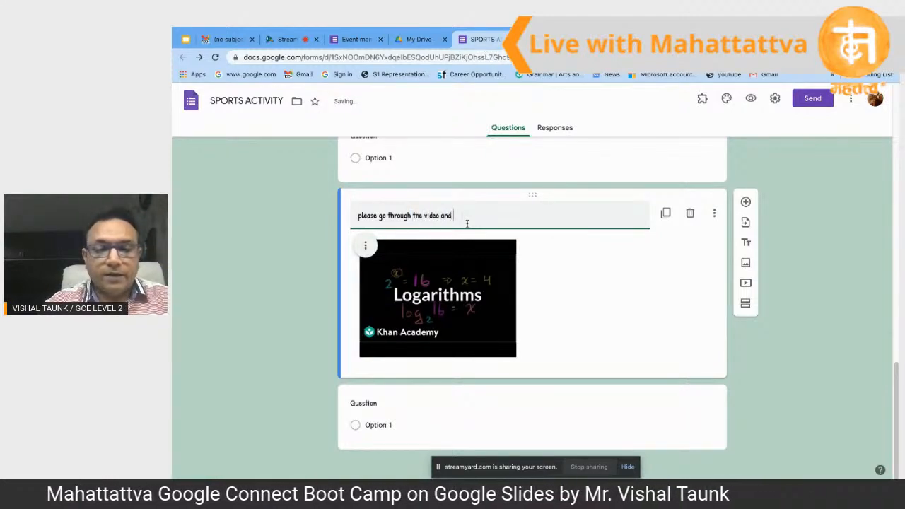
text(anser)
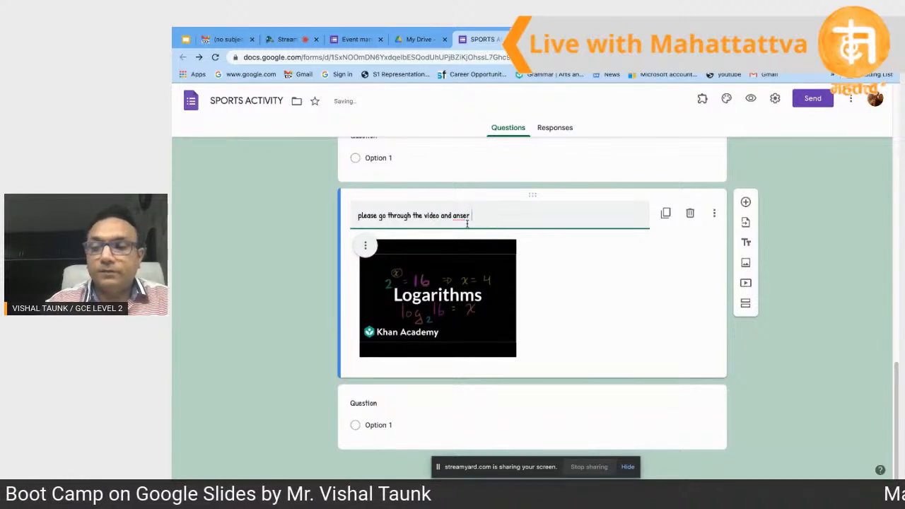
key(BackSpace)
key(BackSpace)
key(BackSpace)
key(BackSpace)
text(s)
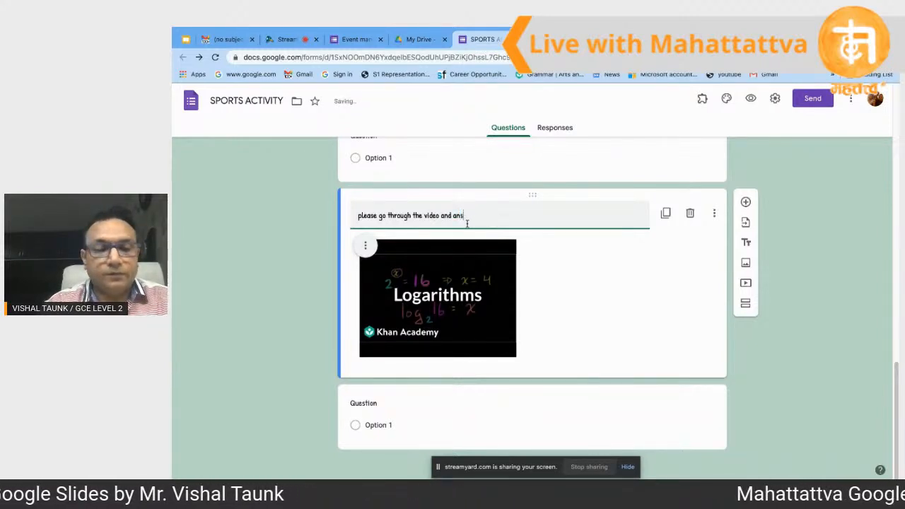
text(awer the )
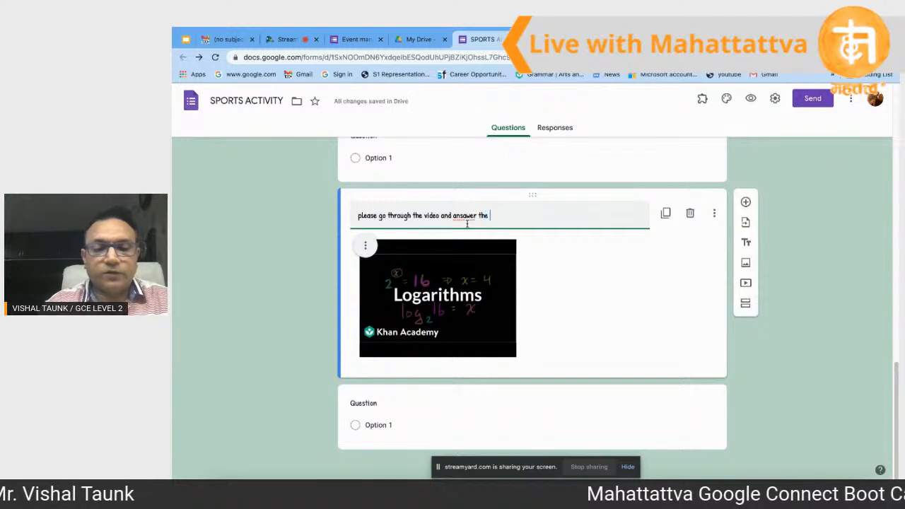
text(follo)
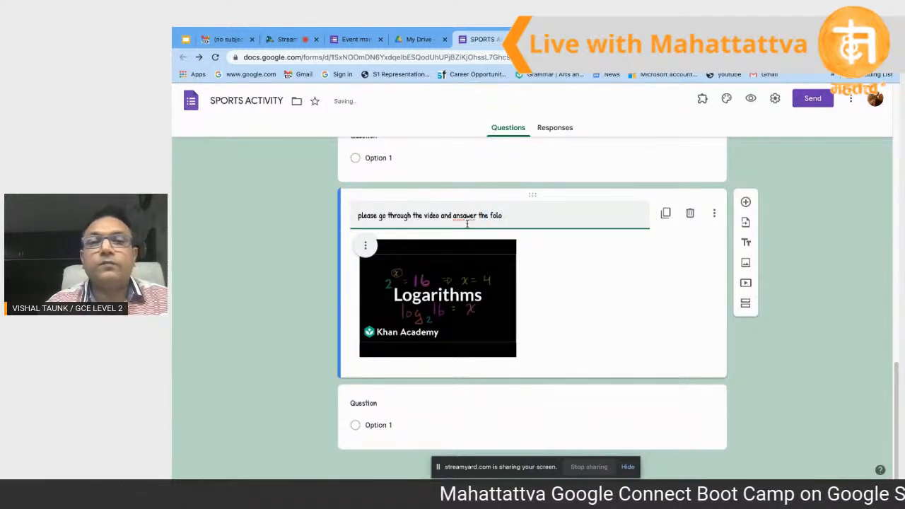
key(BackSpace)
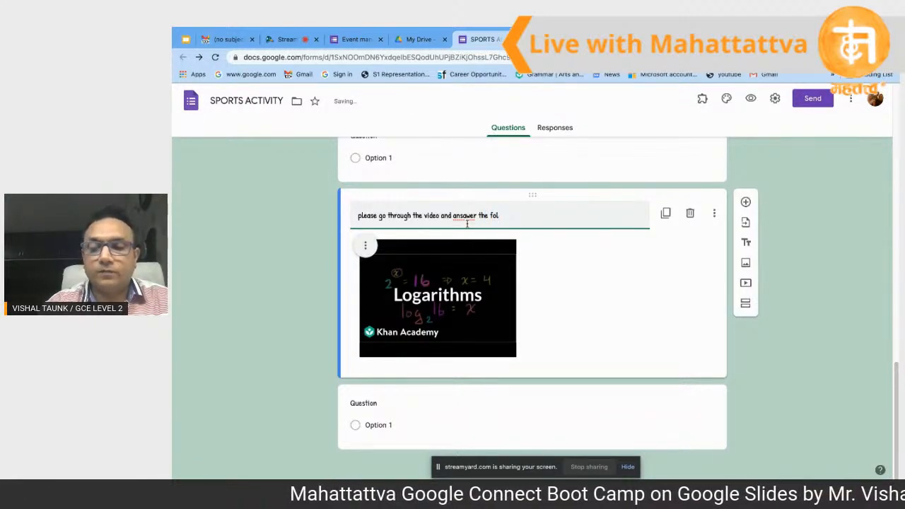
text(low)
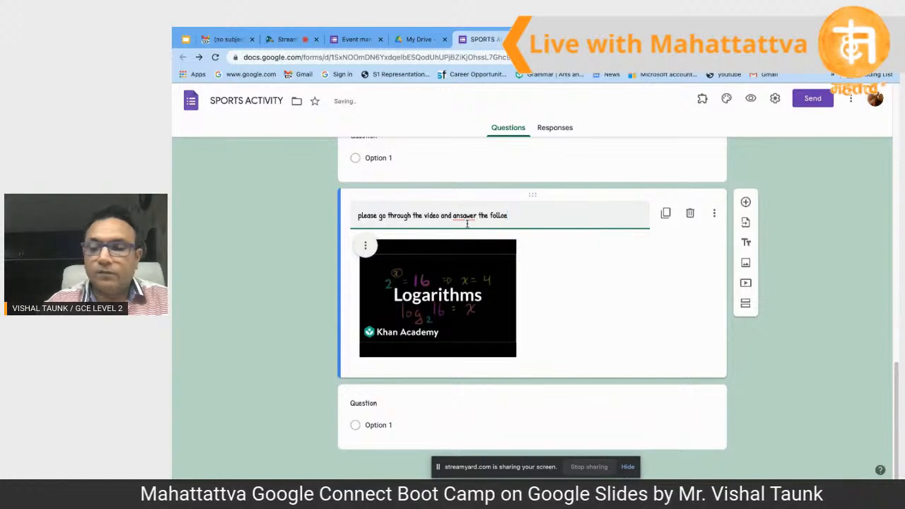
text(ing q)
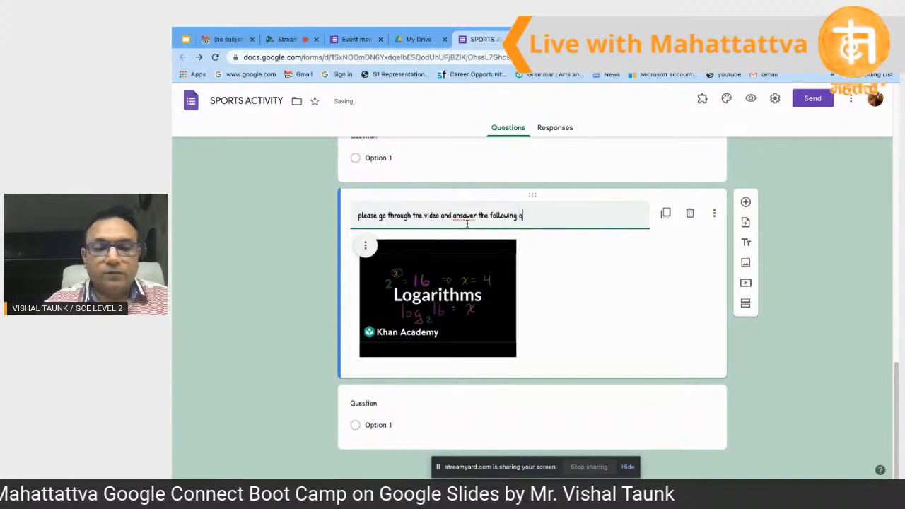
text(uestiomns)
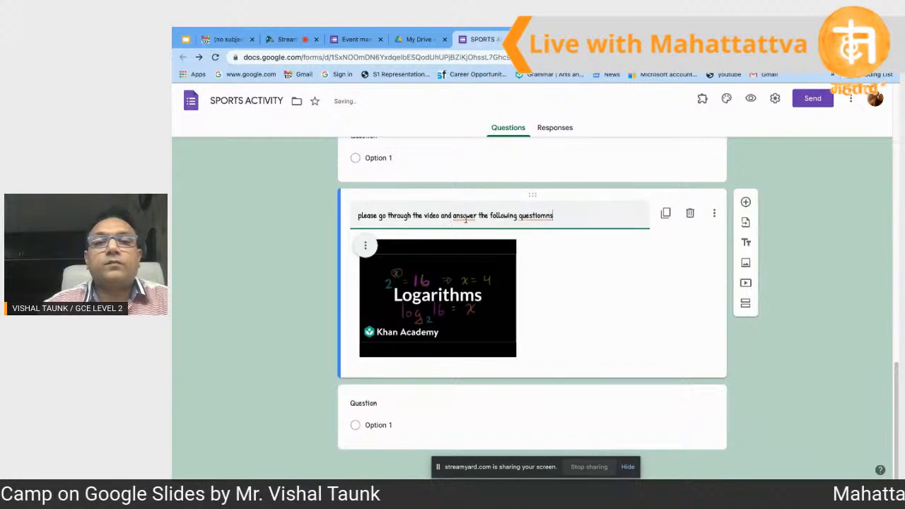
click(465, 216)
key(BackSpace)
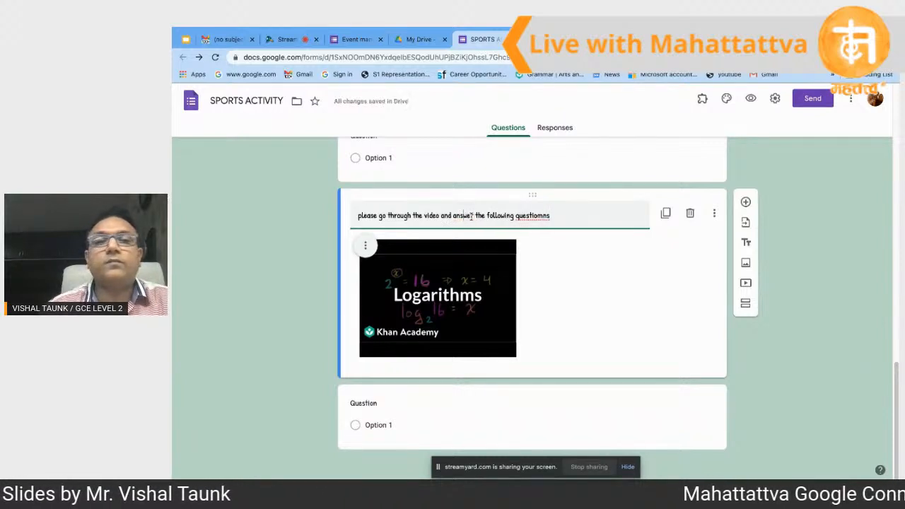
right_click(540, 216)
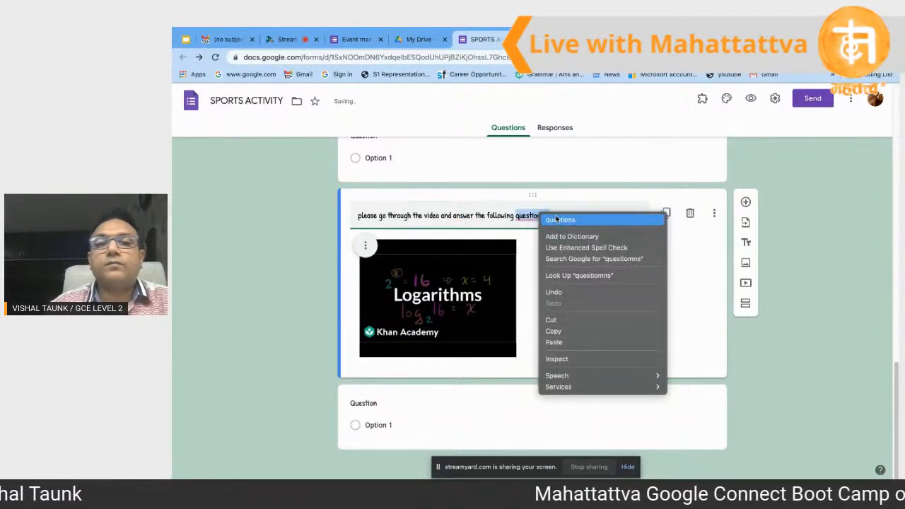
click(582, 220)
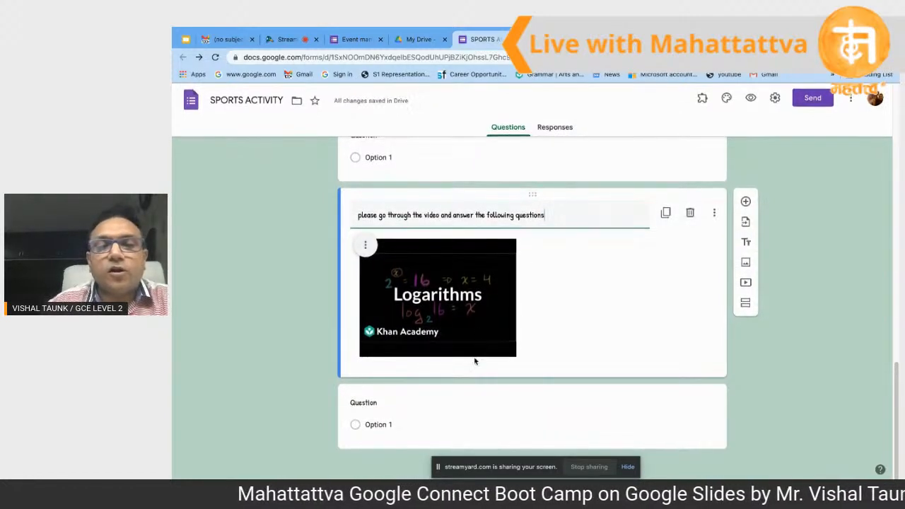
click(446, 424)
click(437, 395)
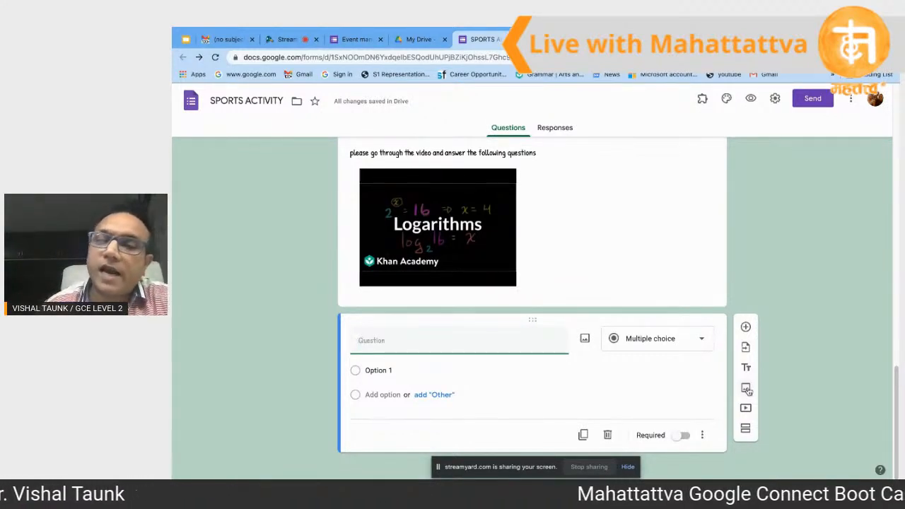
Step: Insert the 3+2=2+3 image found by searching Google Images for 'fraction addition and subtraction worksheet'
click(747, 389)
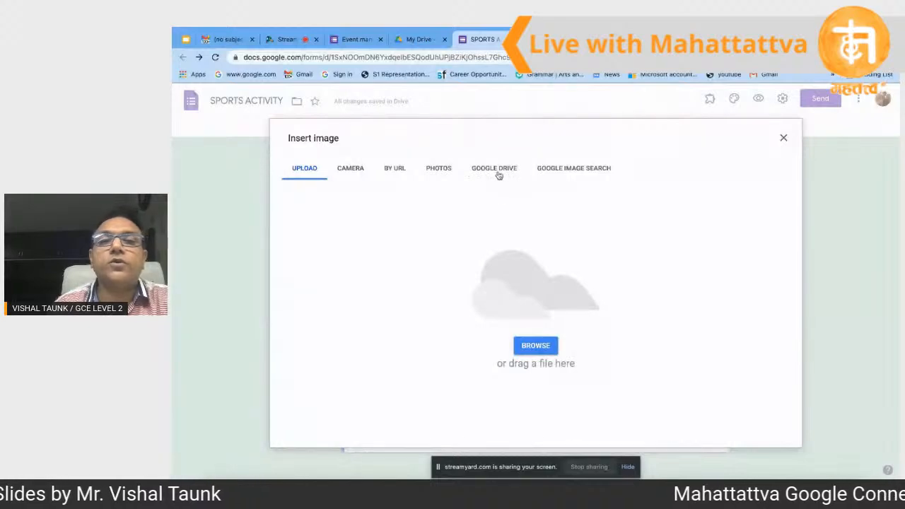
click(566, 174)
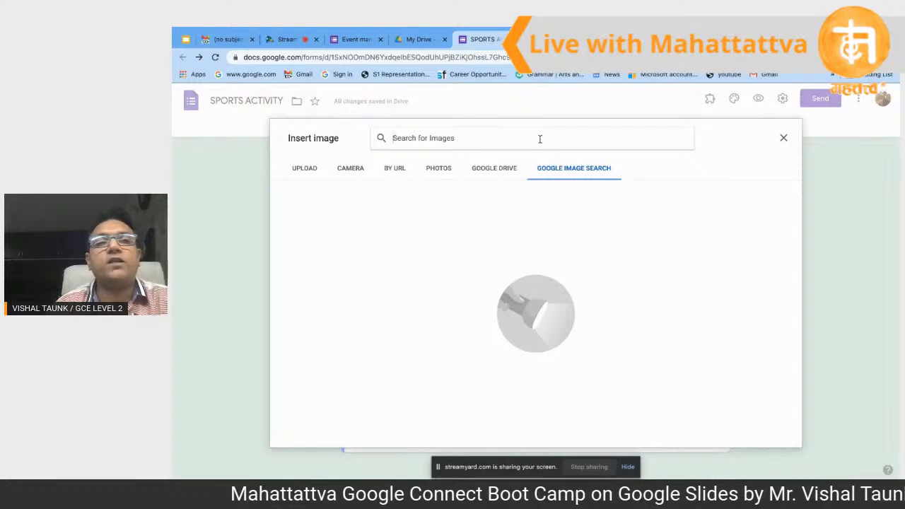
text(frac)
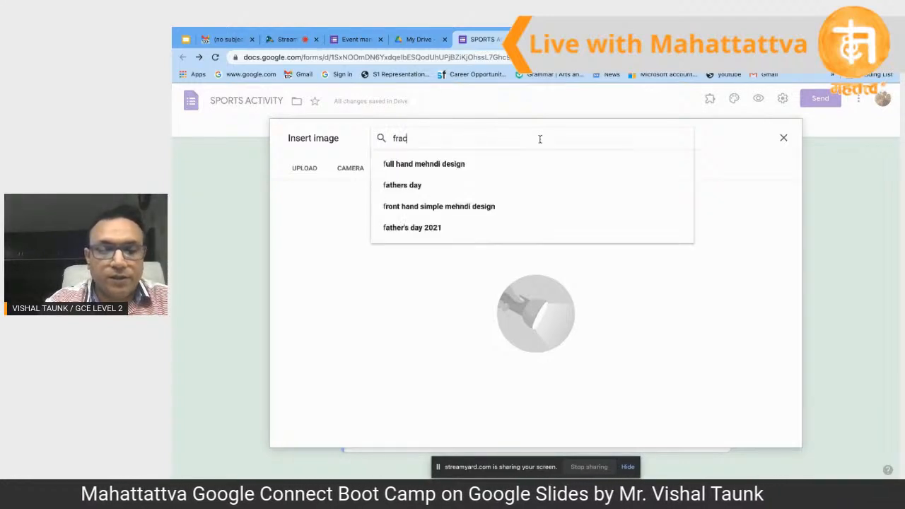
text(tion)
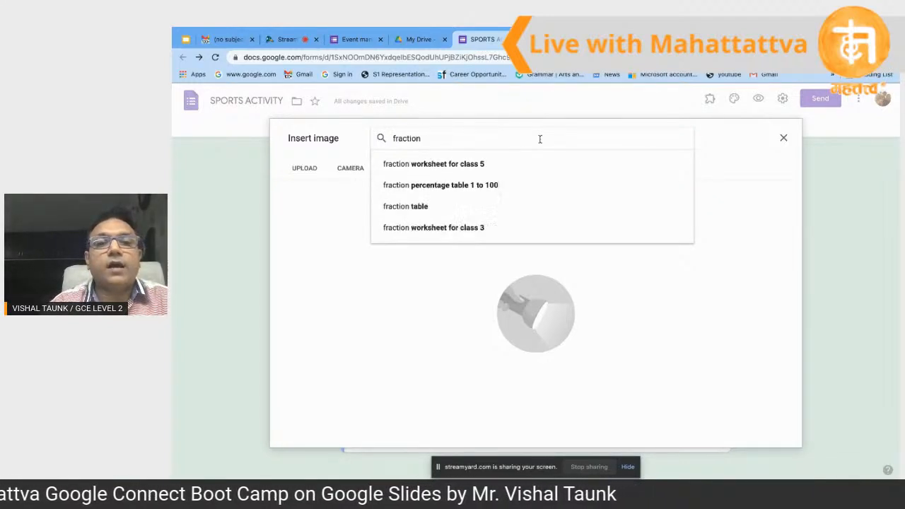
text( addit)
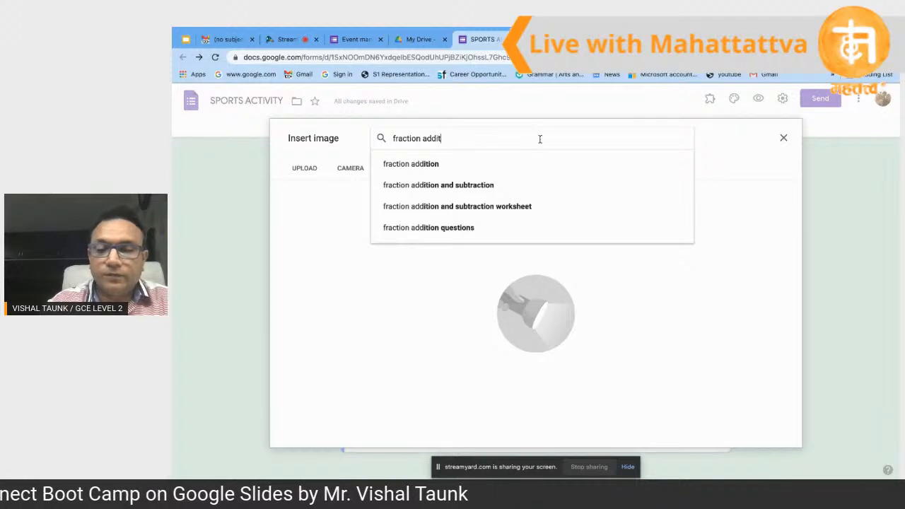
text(ion)
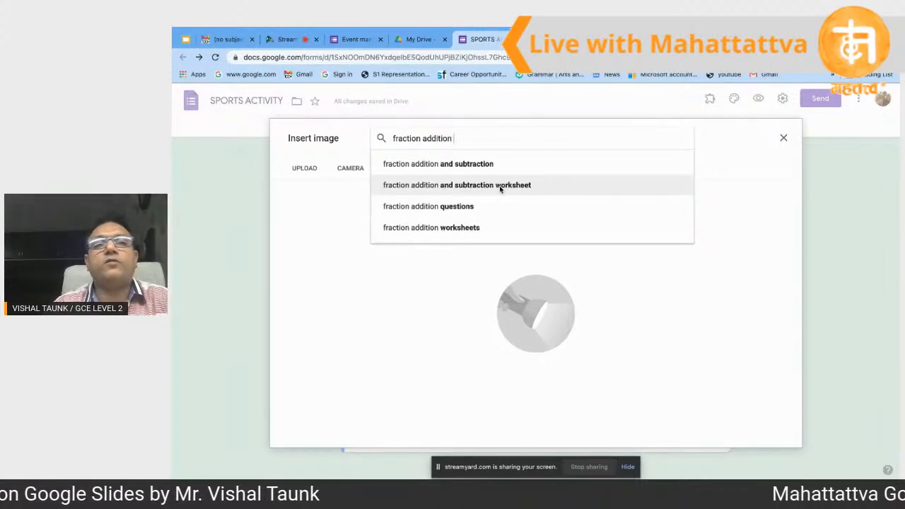
click(500, 185)
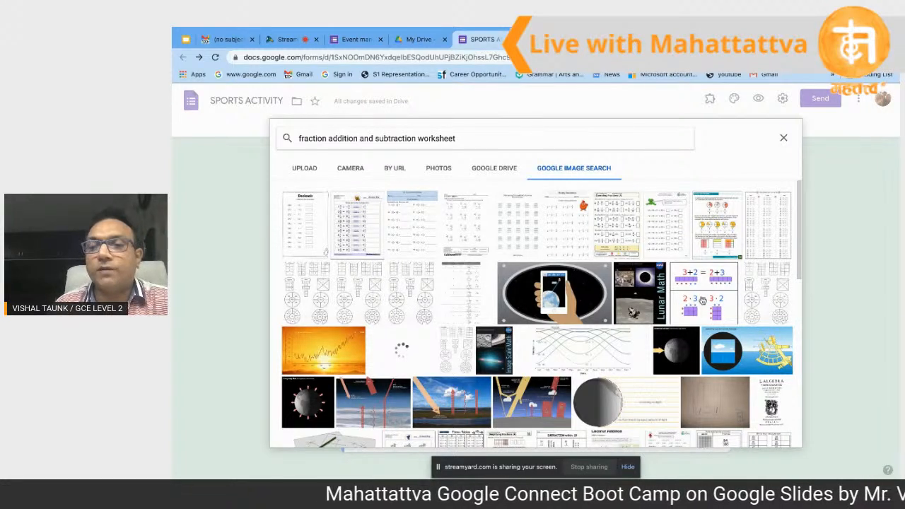
click(702, 301)
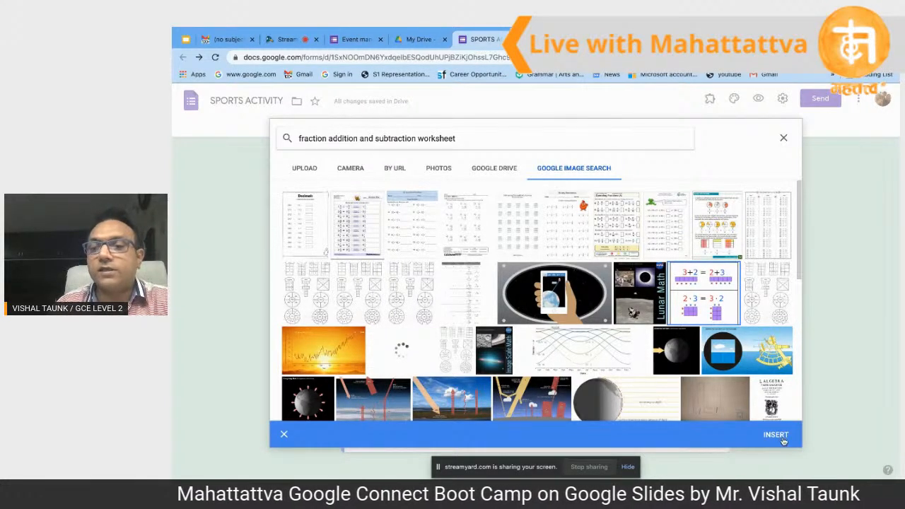
click(784, 440)
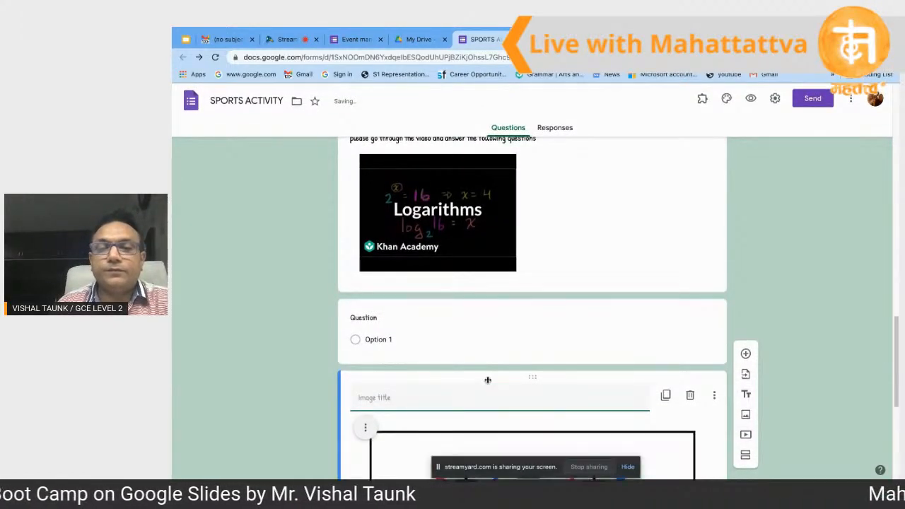
scroll(488, 381, down, 5)
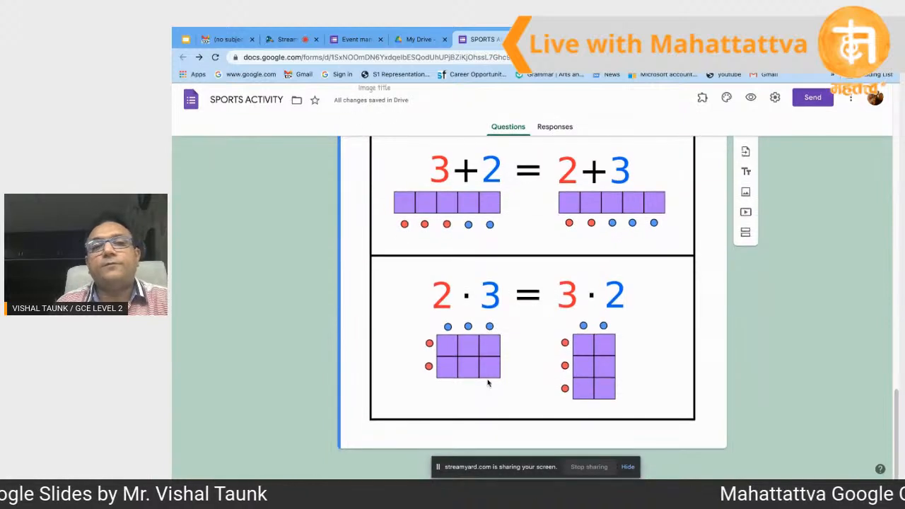
scroll(488, 383, up, 1)
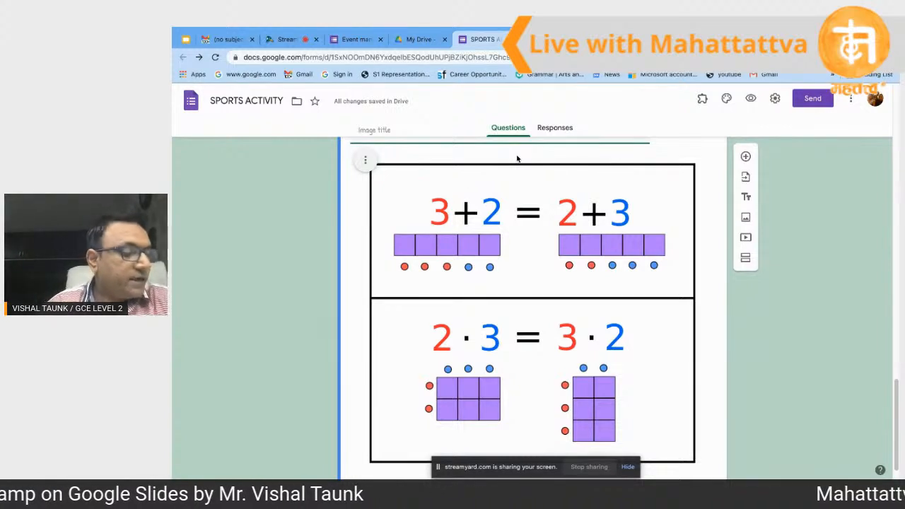
scroll(540, 145, up, 2)
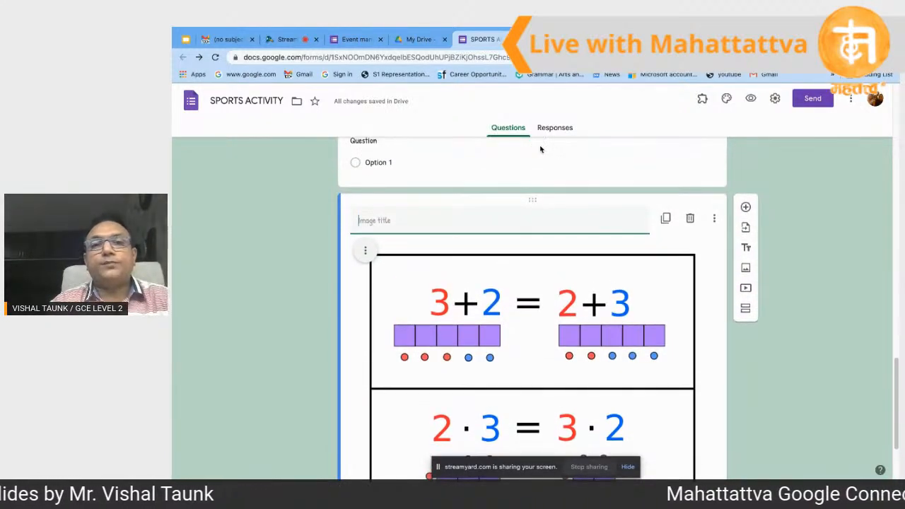
scroll(541, 148, down, 1)
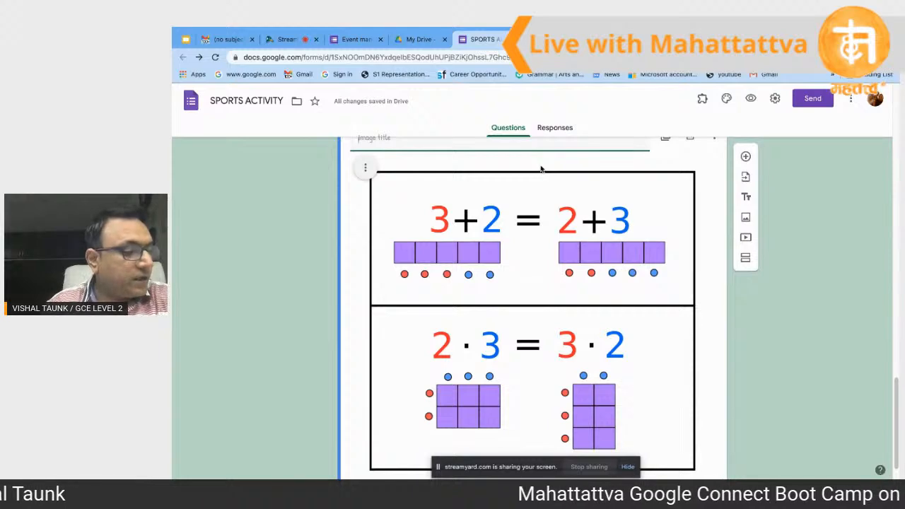
scroll(552, 200, up, 1)
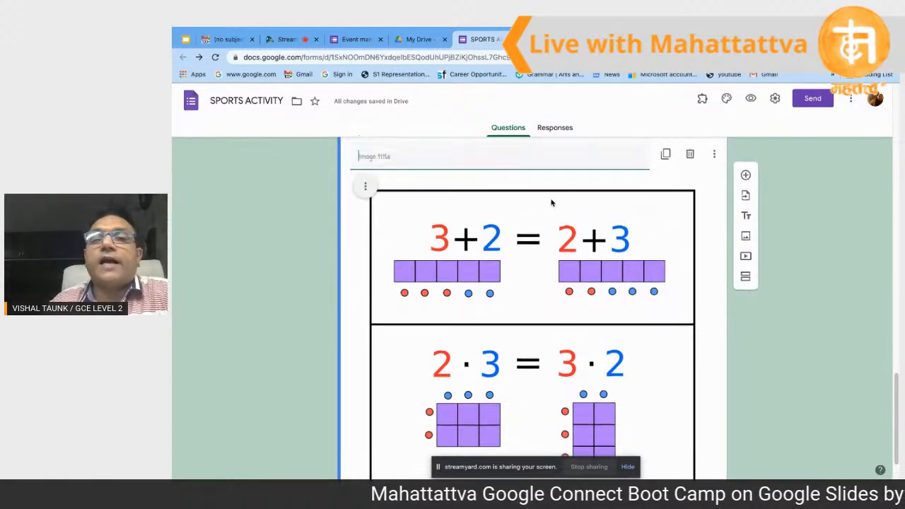
scroll(552, 200, down, 1)
scroll(551, 201, up, 4)
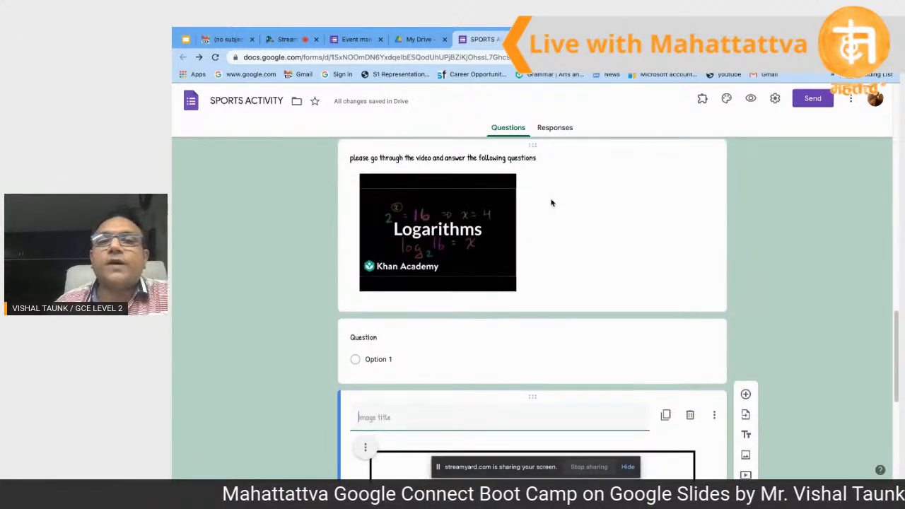
scroll(553, 203, down, 2)
scroll(551, 203, up, 10)
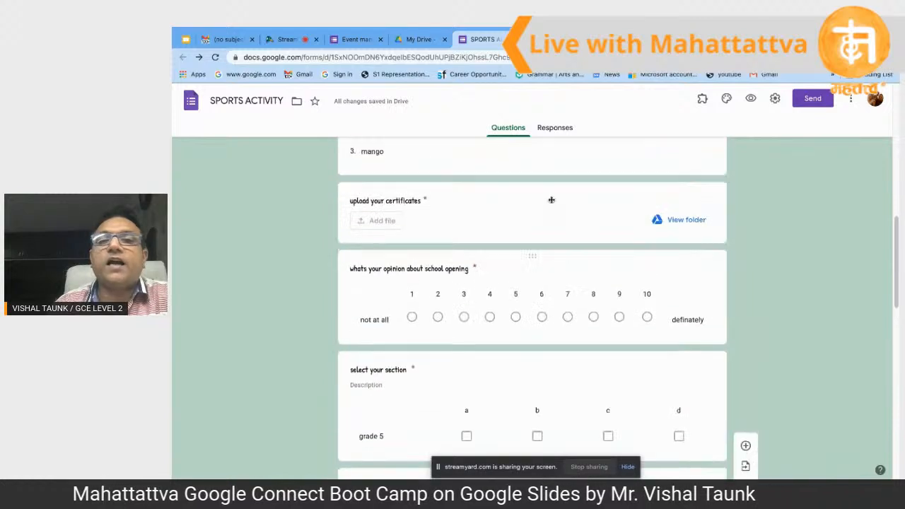
scroll(552, 204, up, 4)
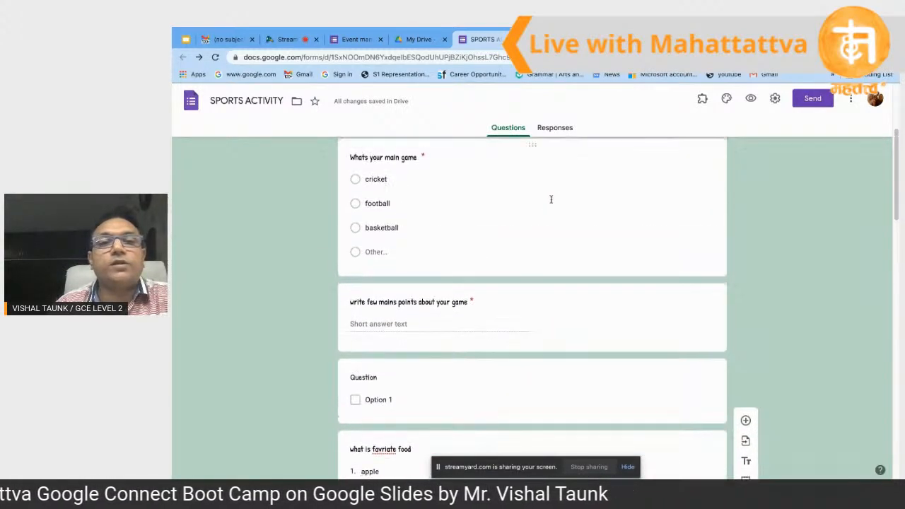
click(541, 223)
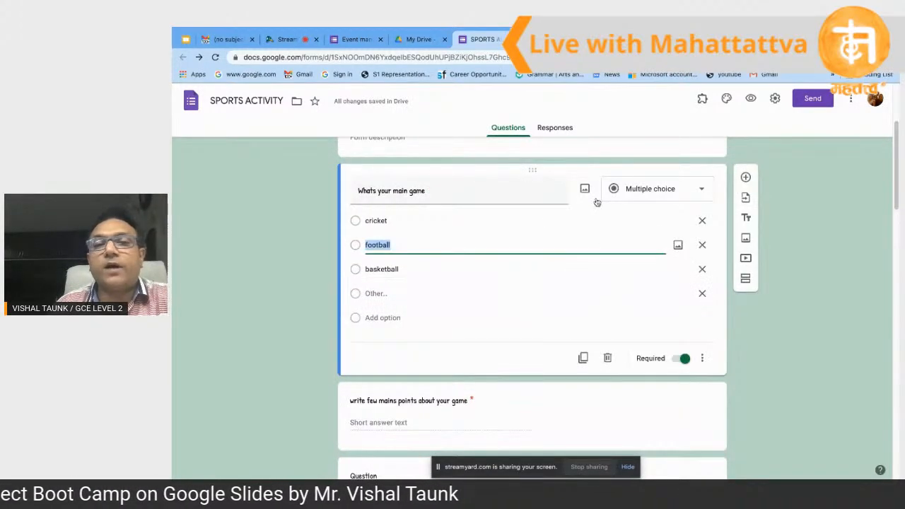
click(583, 360)
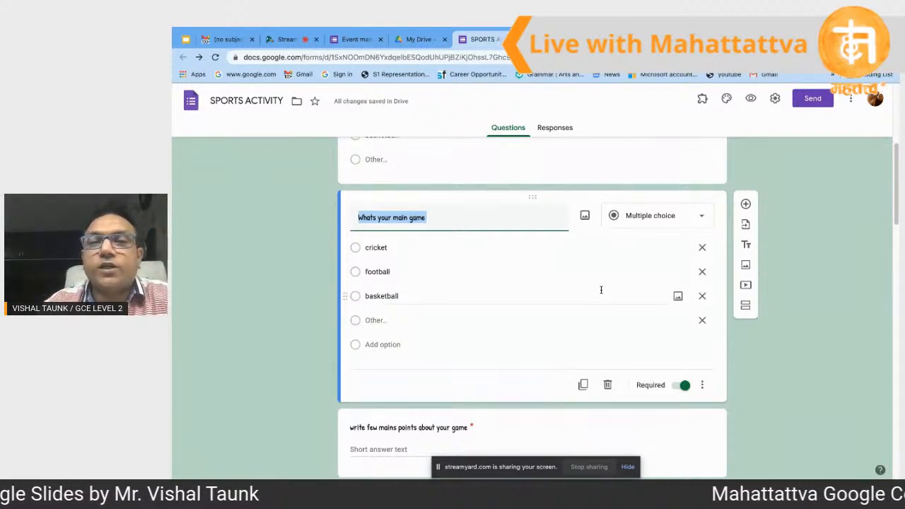
click(608, 386)
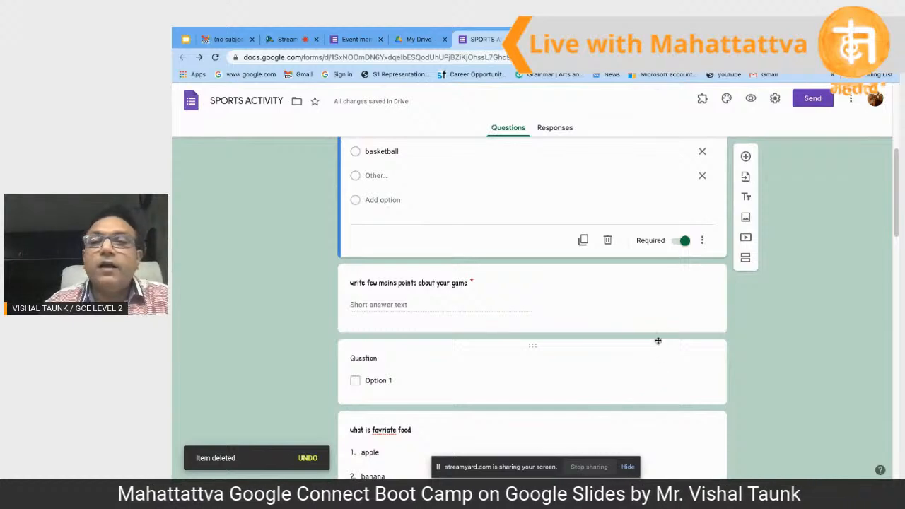
scroll(658, 344, up, 2)
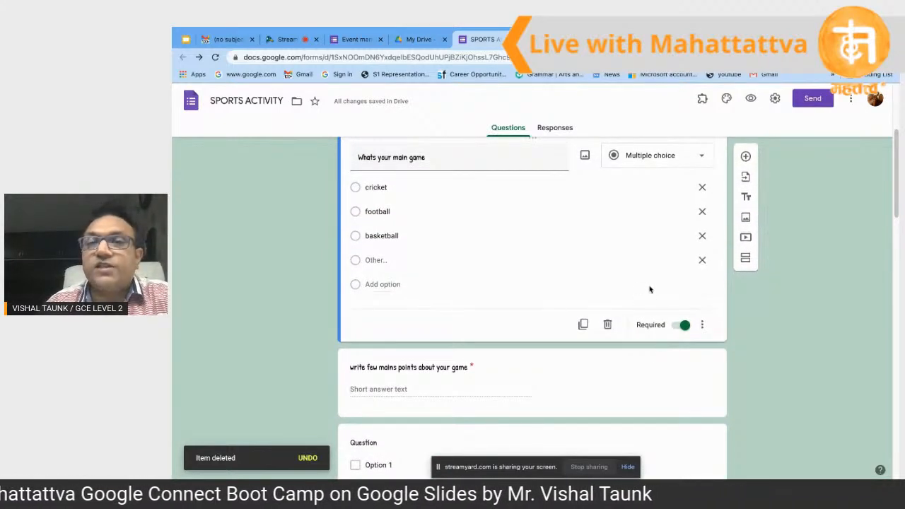
scroll(650, 290, up, 2)
scroll(650, 288, up, 1)
scroll(650, 285, down, 2)
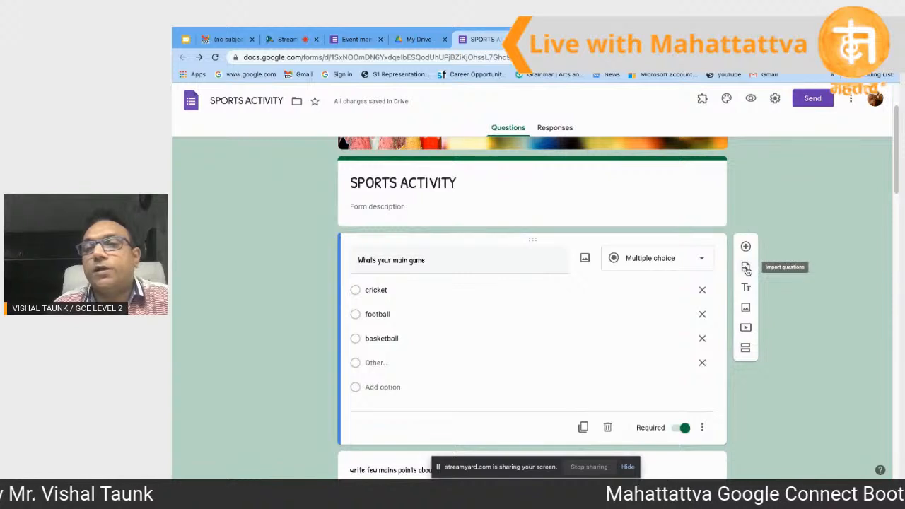
Step: Import the question 'Choose the activity under Music group' from the Extra curricular activity form
click(747, 269)
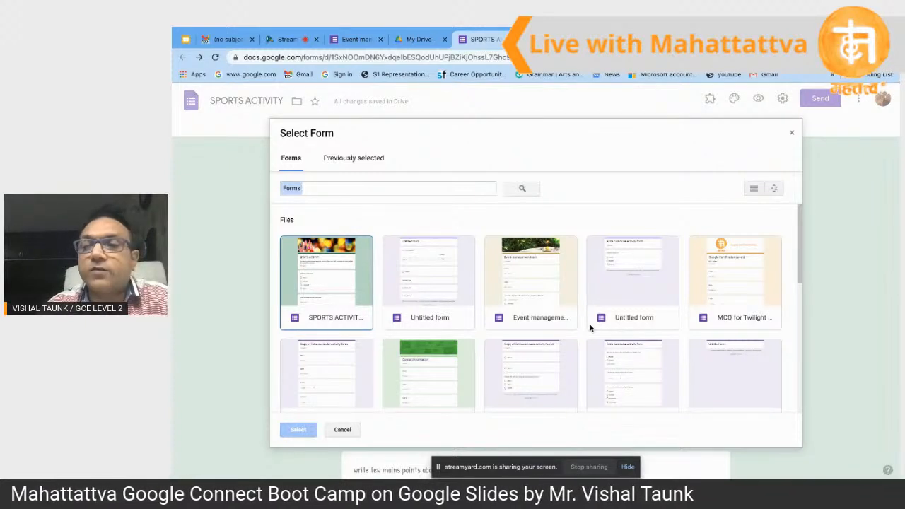
scroll(627, 381, down, 1)
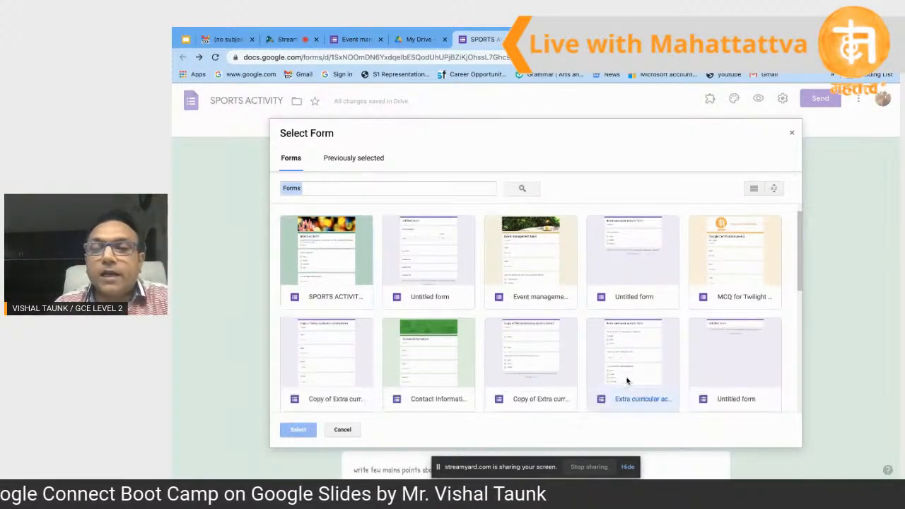
click(626, 381)
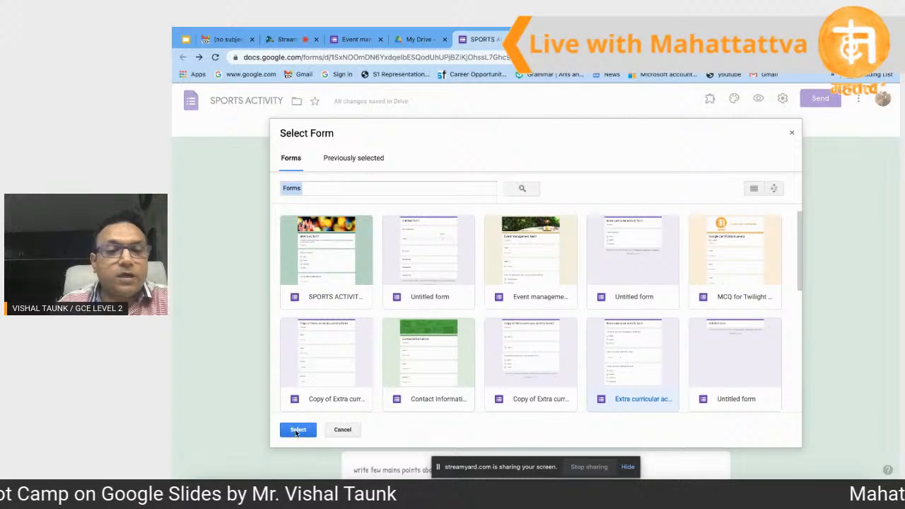
click(297, 430)
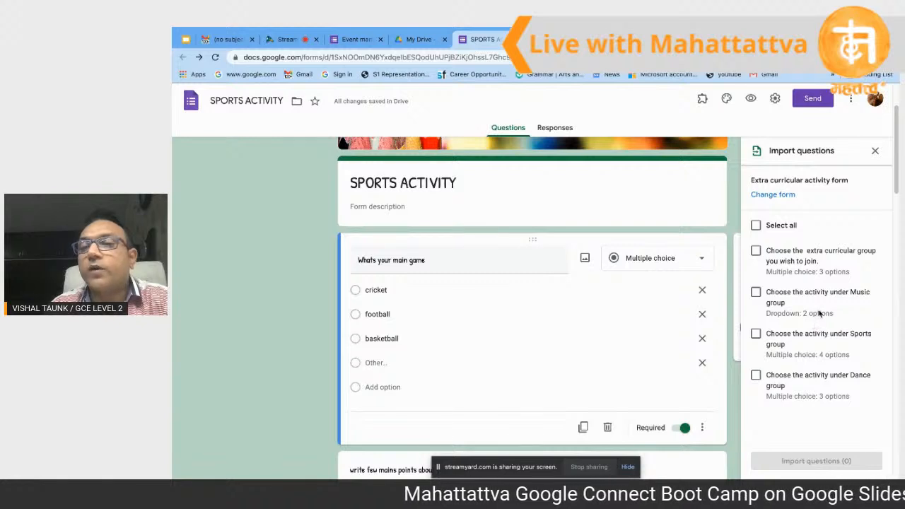
click(757, 292)
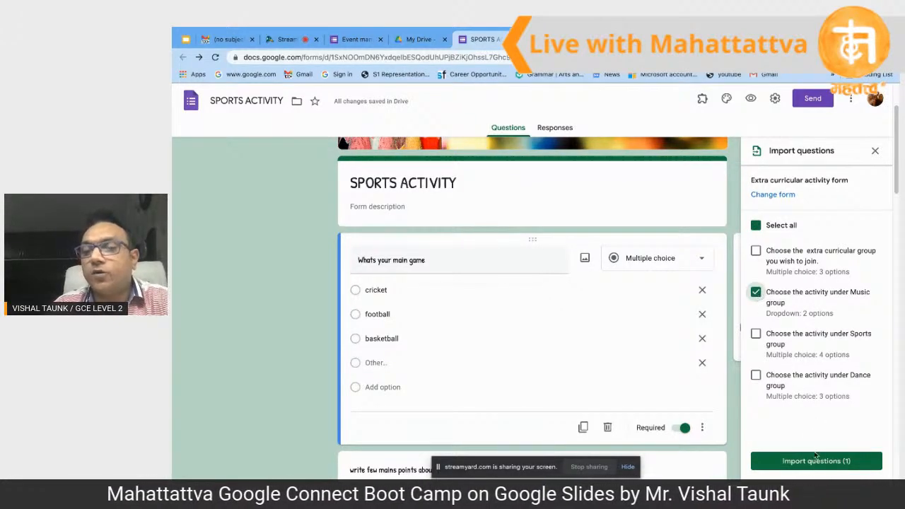
click(815, 460)
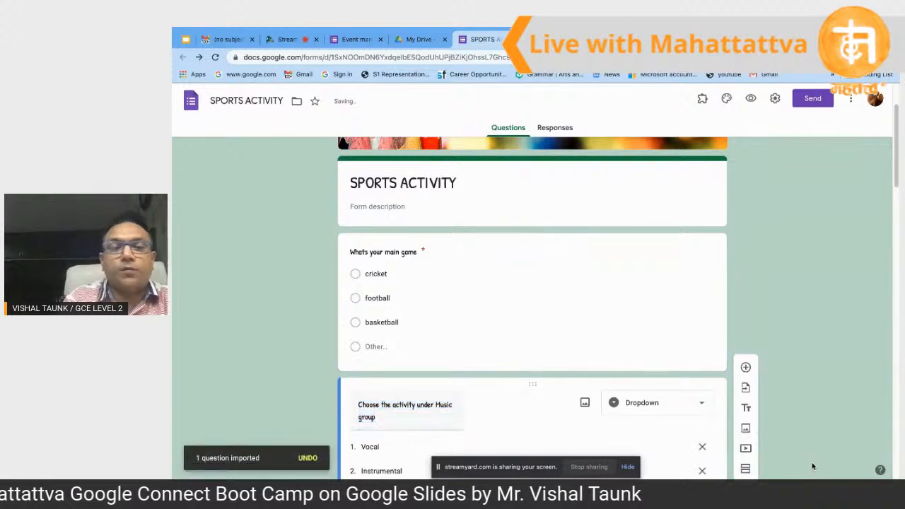
Step: Check the imported Music group question's dropdown options, Vocal and Instrumental
scroll(663, 410, down, 2)
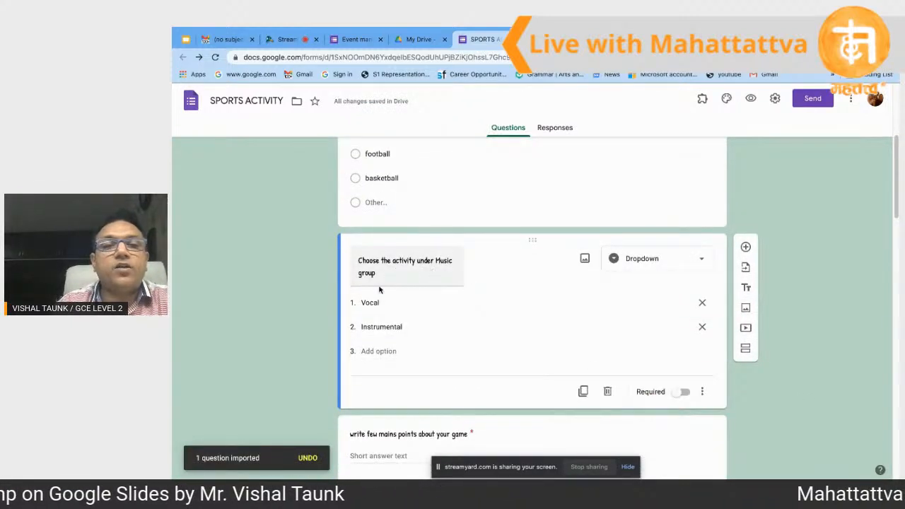
click(412, 361)
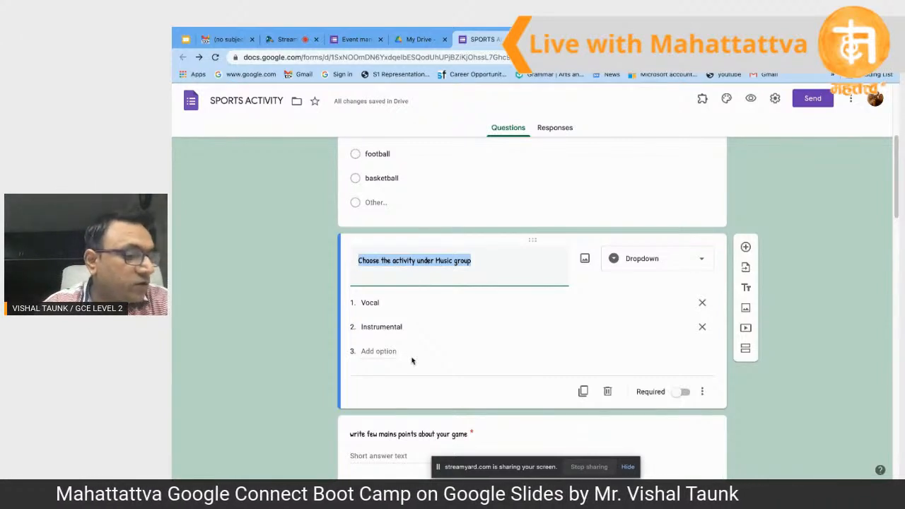
scroll(444, 326, down, 2)
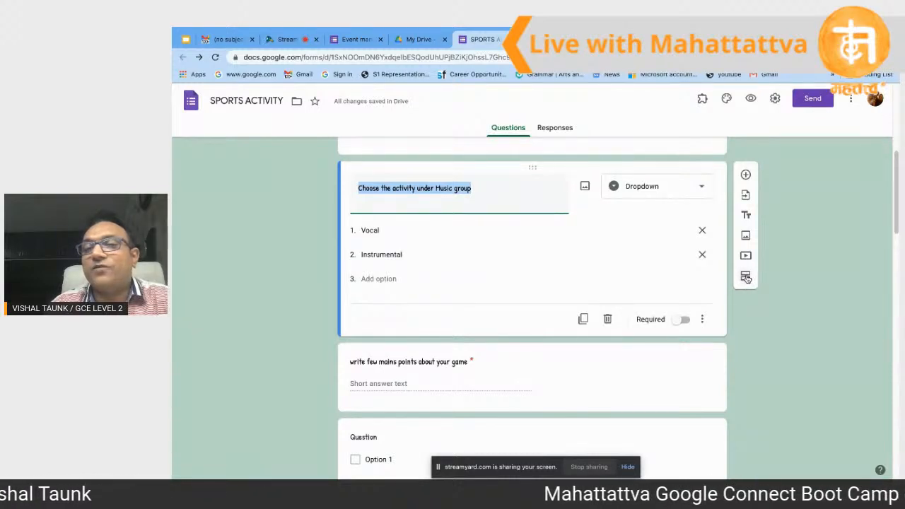
Step: Add a new section after the Music group question and select its Untitled Section title
click(747, 278)
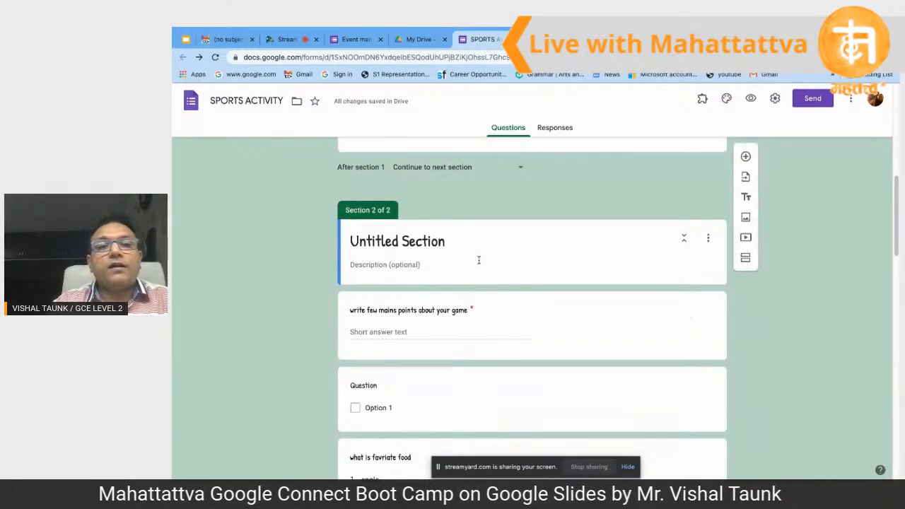
scroll(479, 260, up, 6)
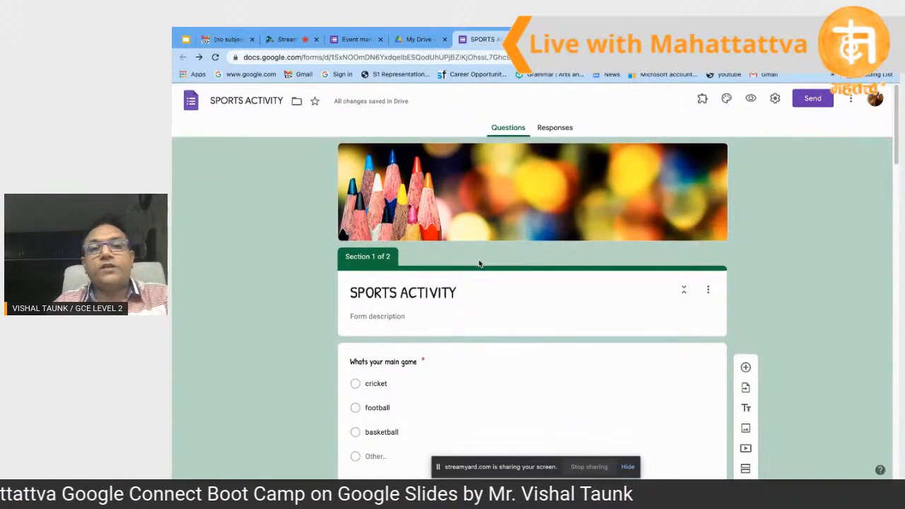
scroll(478, 263, down, 3)
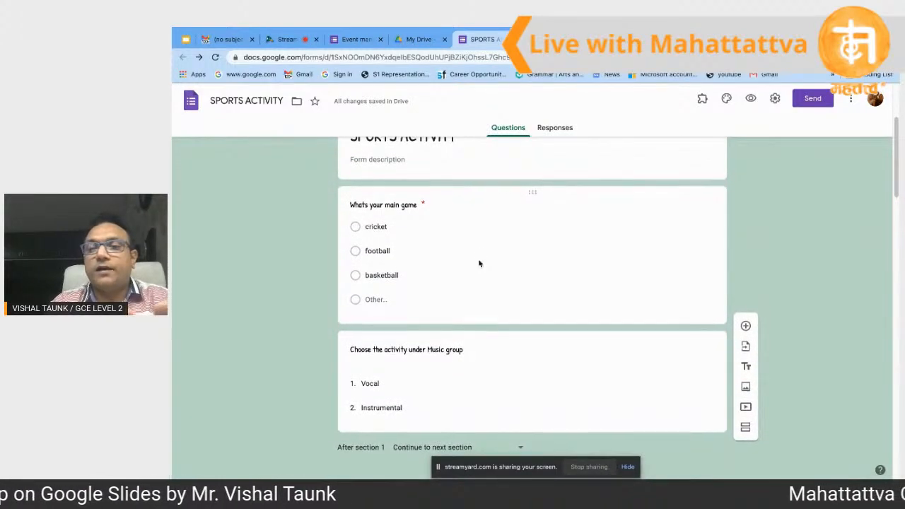
scroll(479, 261, down, 5)
scroll(487, 343, down, 2)
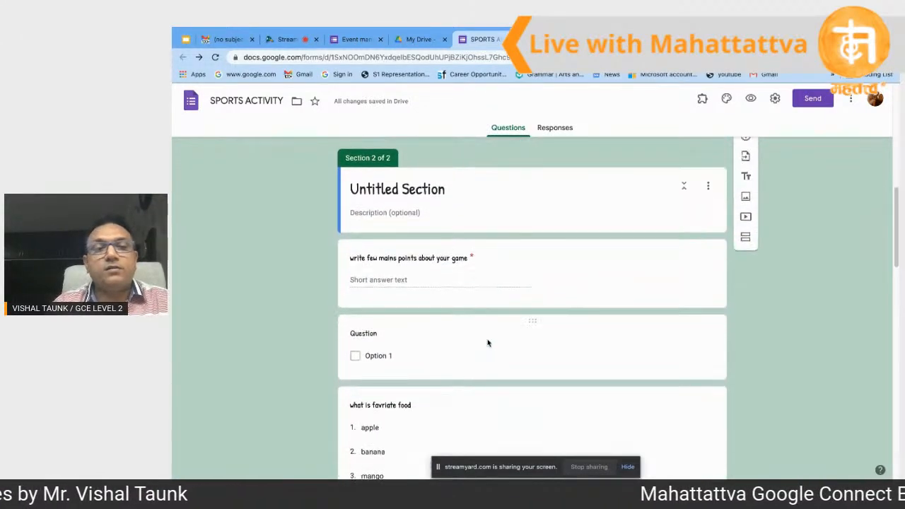
scroll(487, 343, up, 1)
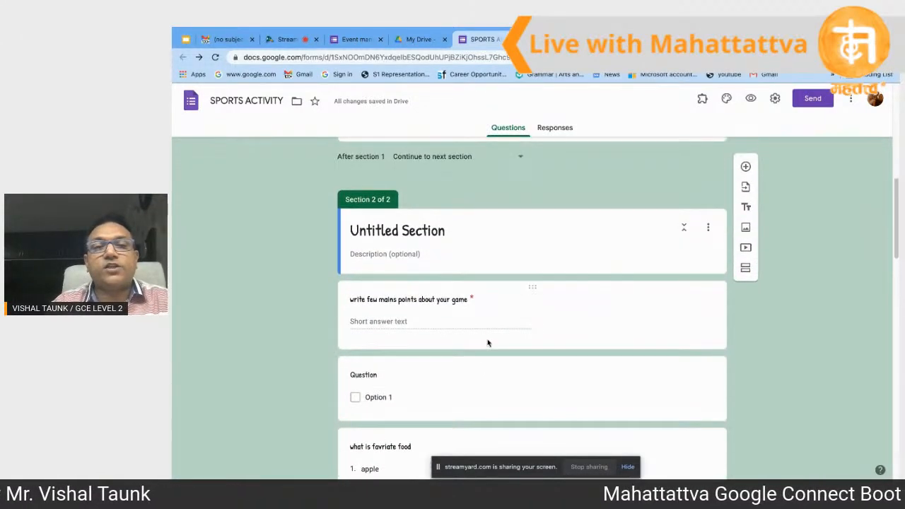
click(433, 232)
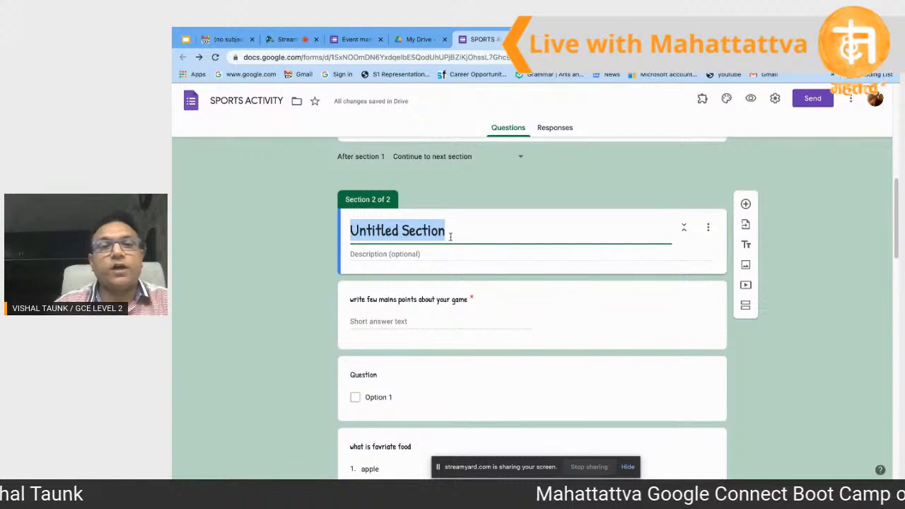
Step: Replace the Untitled Section title with 'Physics paper'
click(450, 237)
key(BackSpace)
key(BackSpace)
key(BackSpace)
key(BackSpace)
key(BackSpace)
key(BackSpace)
key(BackSpace)
key(BackSpace)
key(BackSpace)
key(BackSpace)
key(BackSpace)
key(BackSpace)
key(BackSpace)
key(BackSpace)
key(BackSpace)
key(BackSpace)
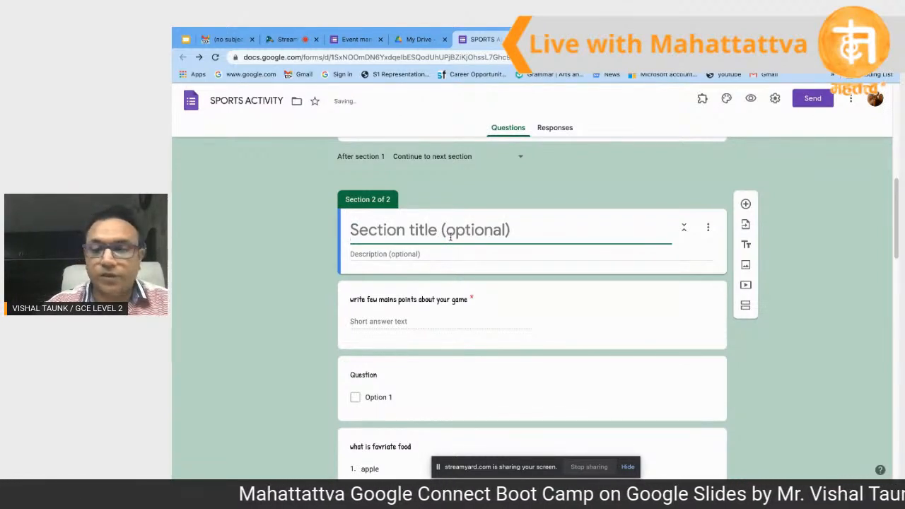
text(Phys)
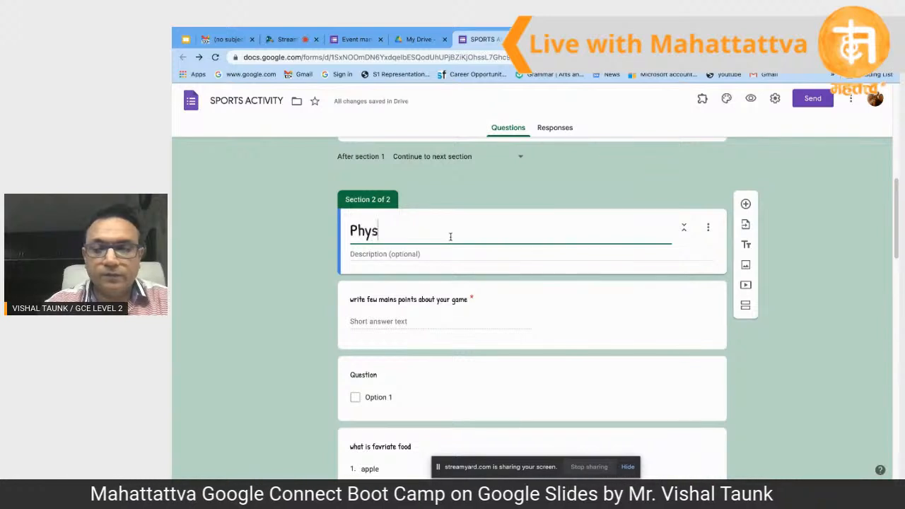
text(ics)
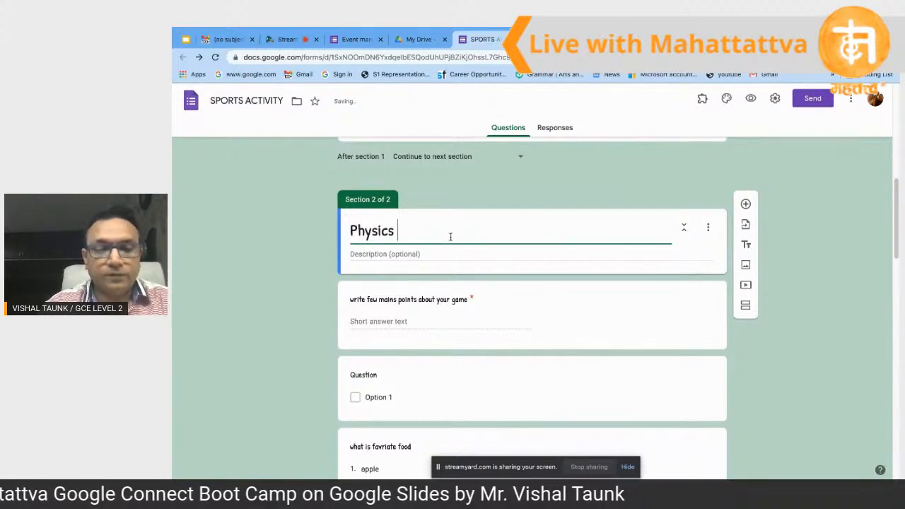
text( paper)
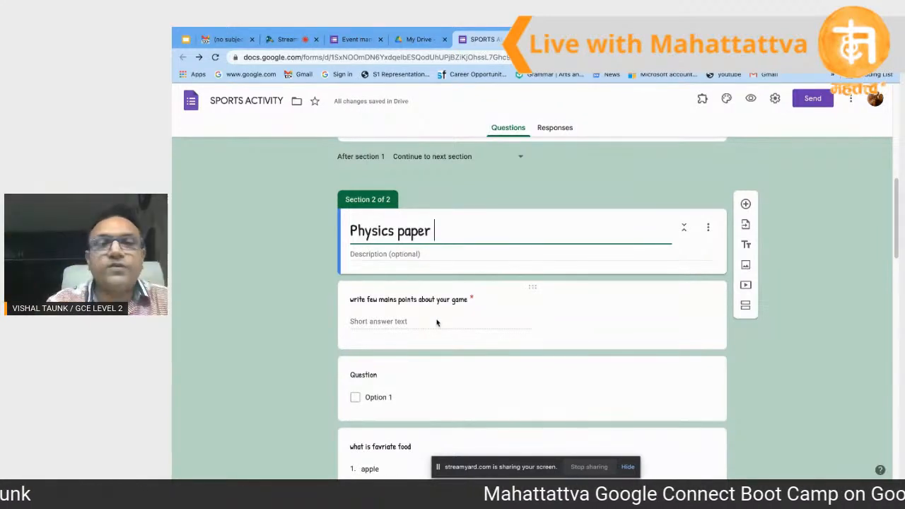
scroll(436, 323, down, 1)
scroll(437, 323, up, 2)
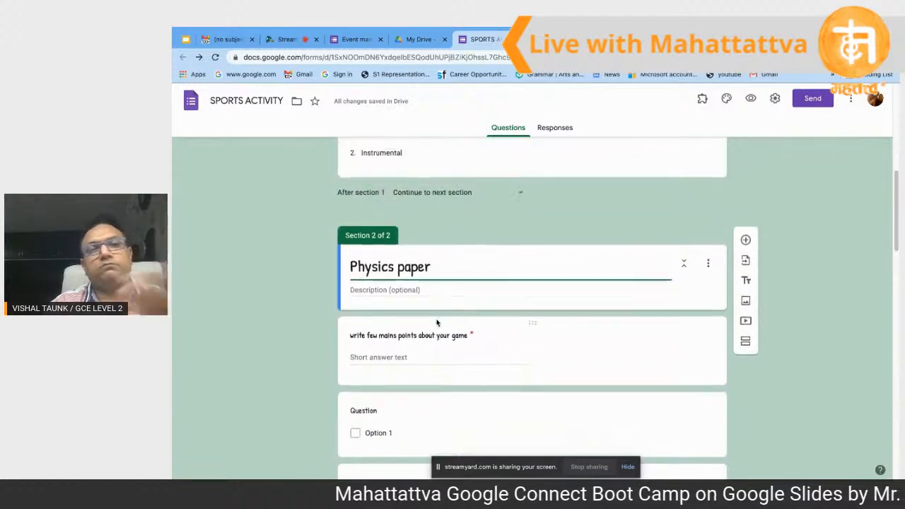
scroll(437, 322, down, 1)
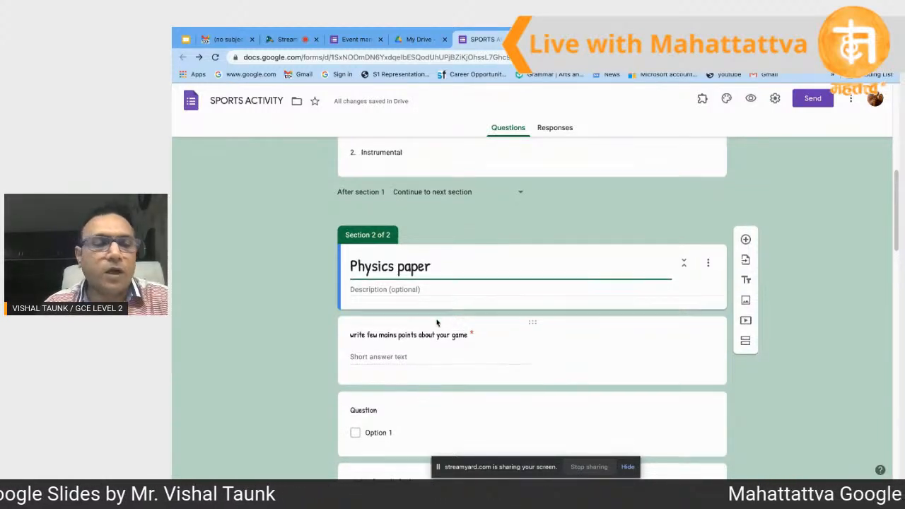
scroll(436, 322, down, 1)
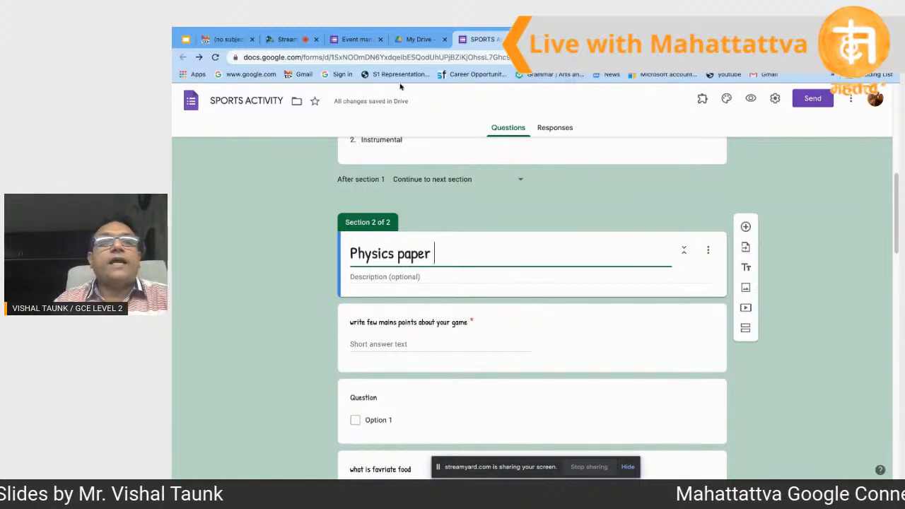
Step: Switch to the Event management team form and scroll to its Email and Name questions
click(355, 43)
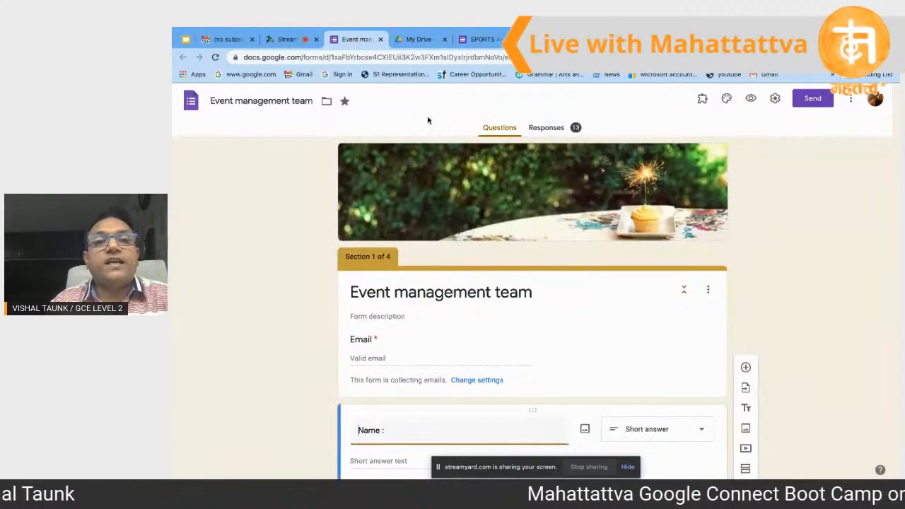
scroll(527, 216, down, 1)
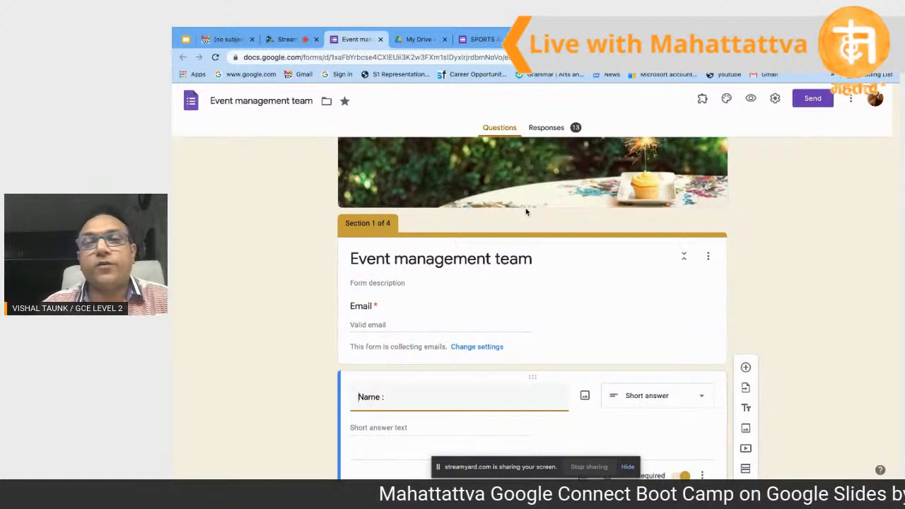
scroll(526, 208, down, 1)
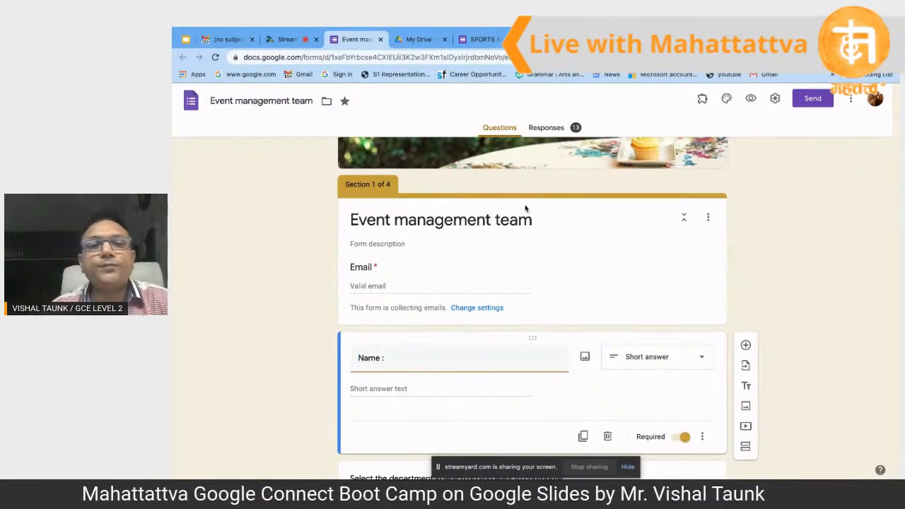
scroll(526, 209, down, 1)
scroll(523, 219, up, 1)
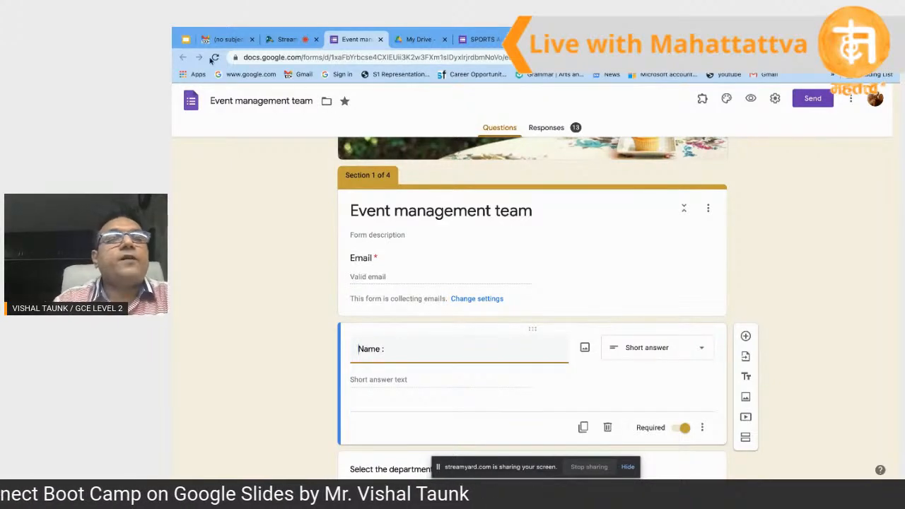
Step: Return to the 'Google form' presentation and display slide 10, Section Based Example
click(185, 40)
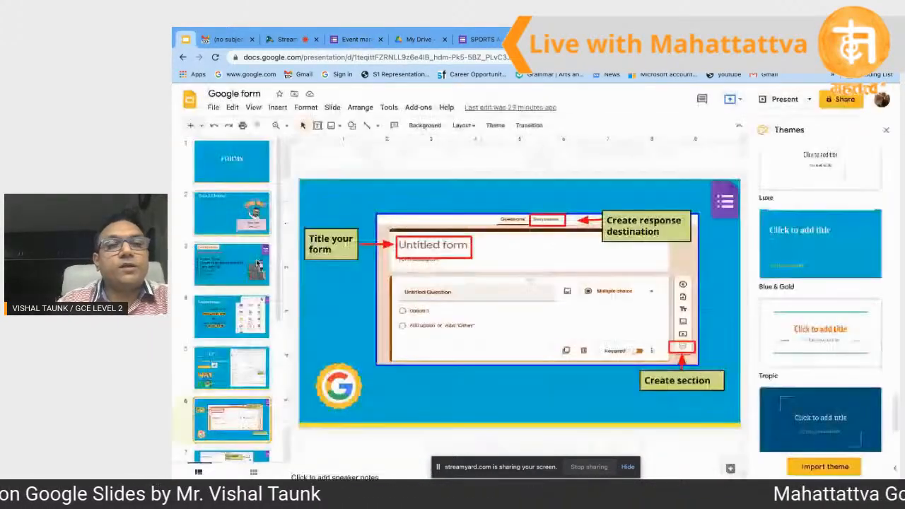
scroll(230, 321, down, 3)
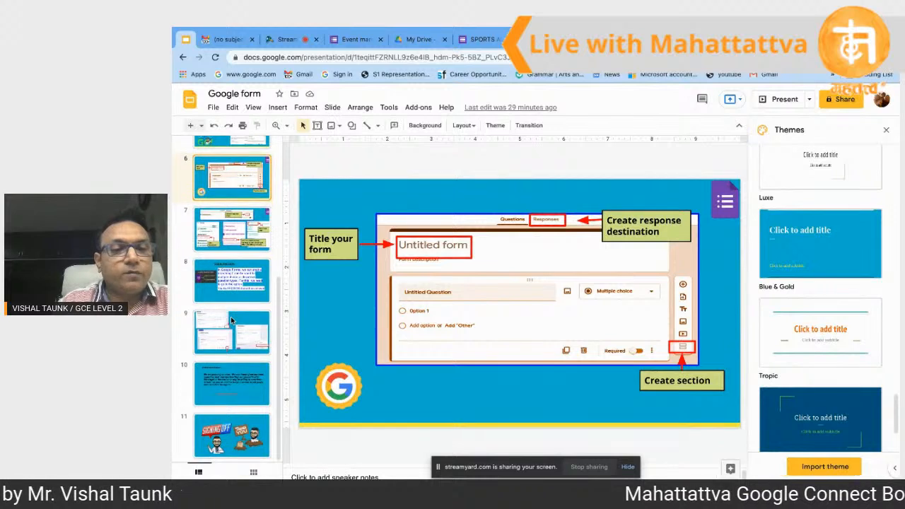
click(227, 396)
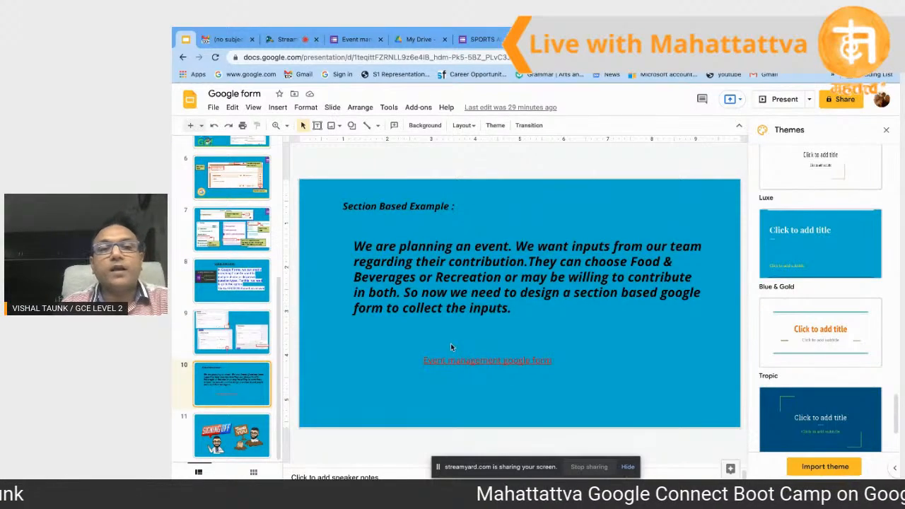
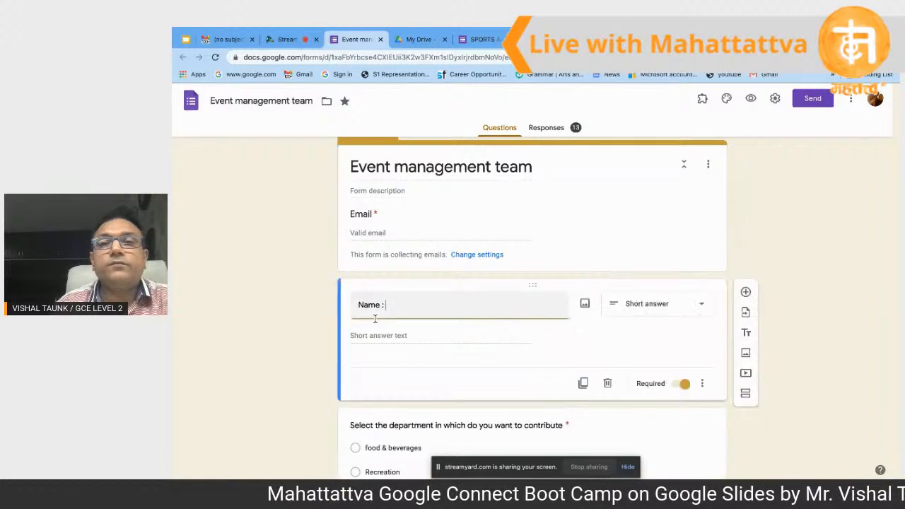
Step: Check the form's 13 responses, then review the Email, Name and department questions
click(549, 128)
click(502, 130)
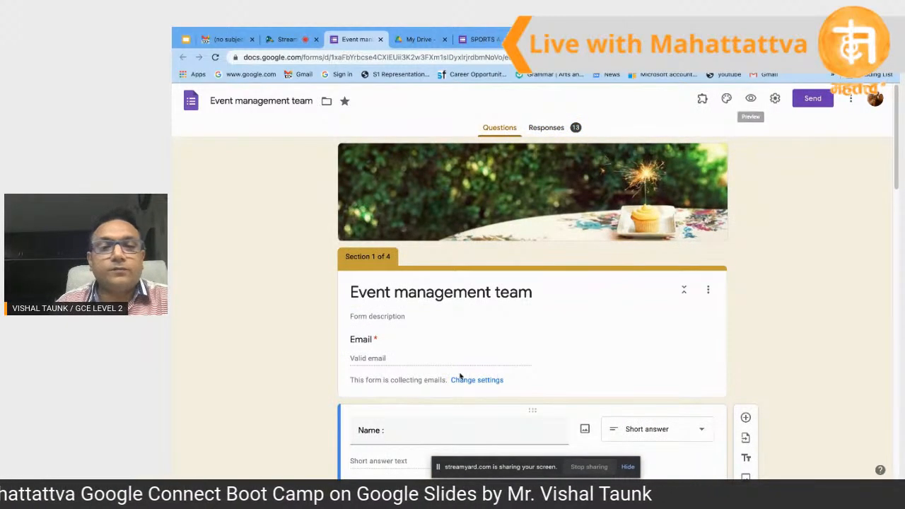
click(440, 360)
scroll(426, 363, down, 1)
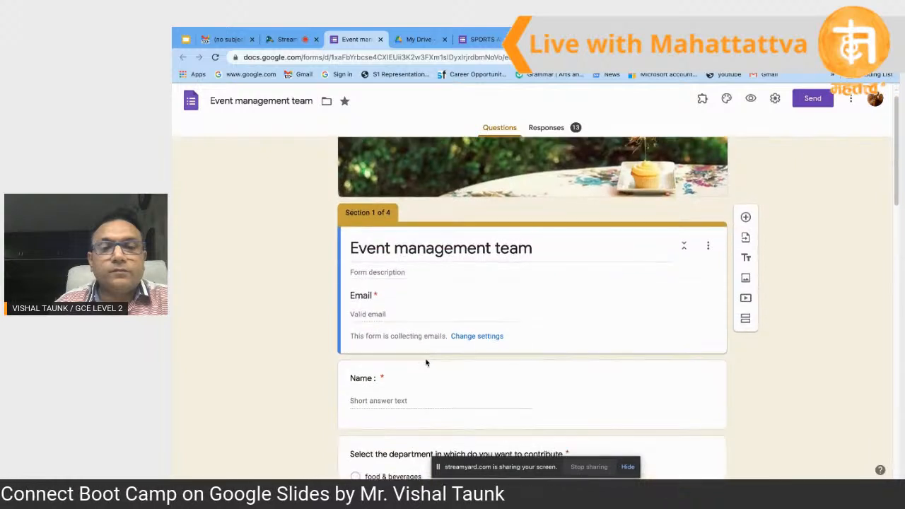
scroll(463, 336, down, 2)
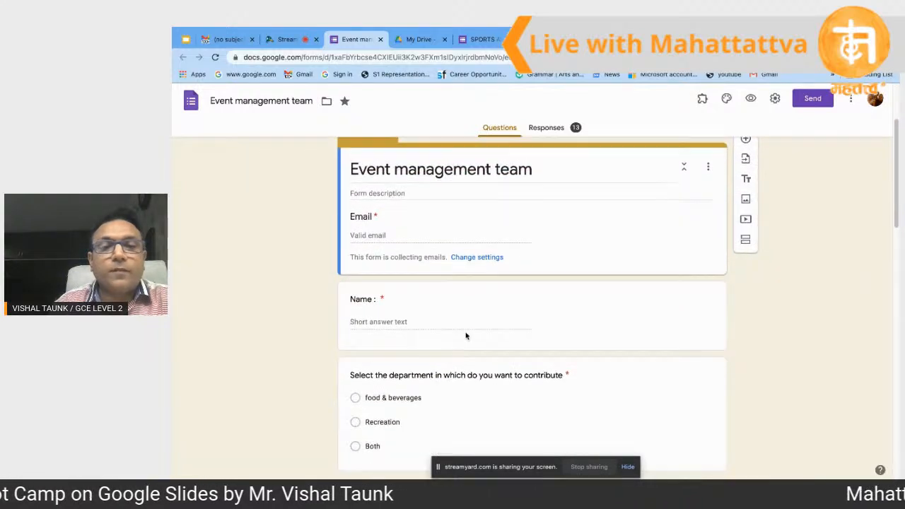
click(394, 328)
scroll(410, 408, down, 1)
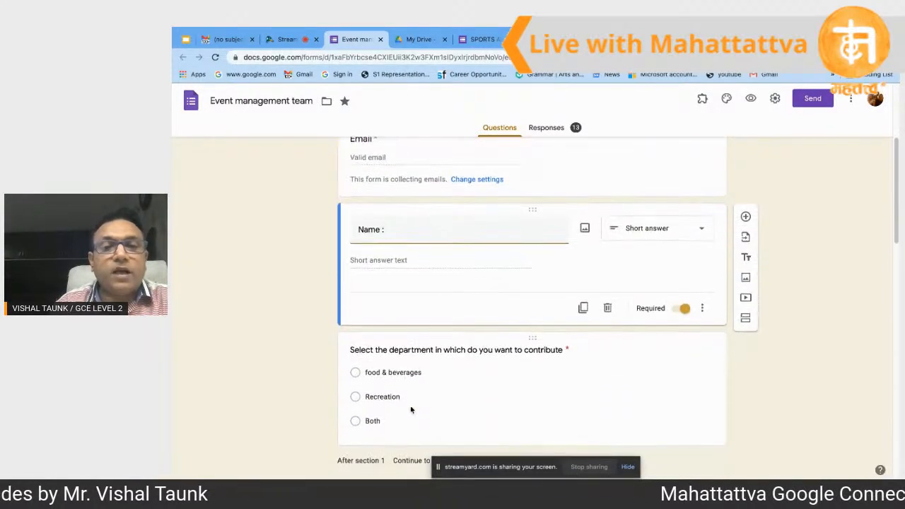
click(388, 377)
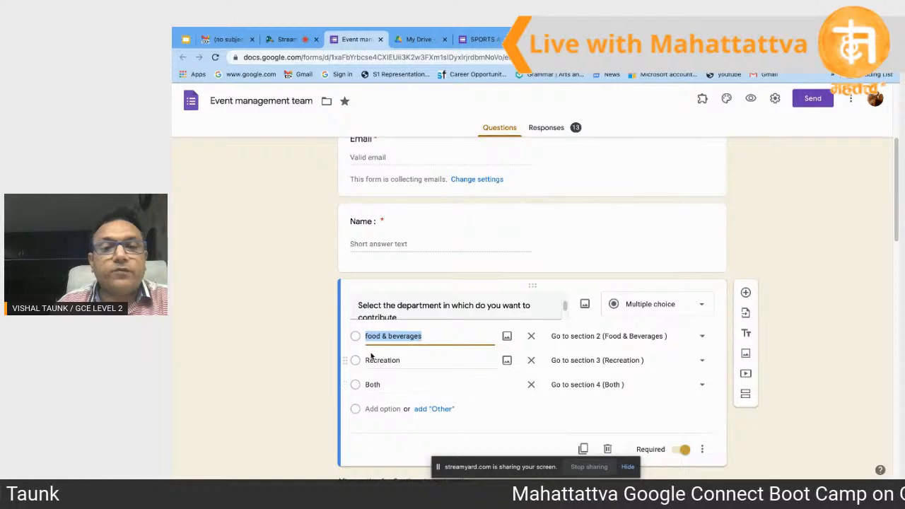
click(502, 248)
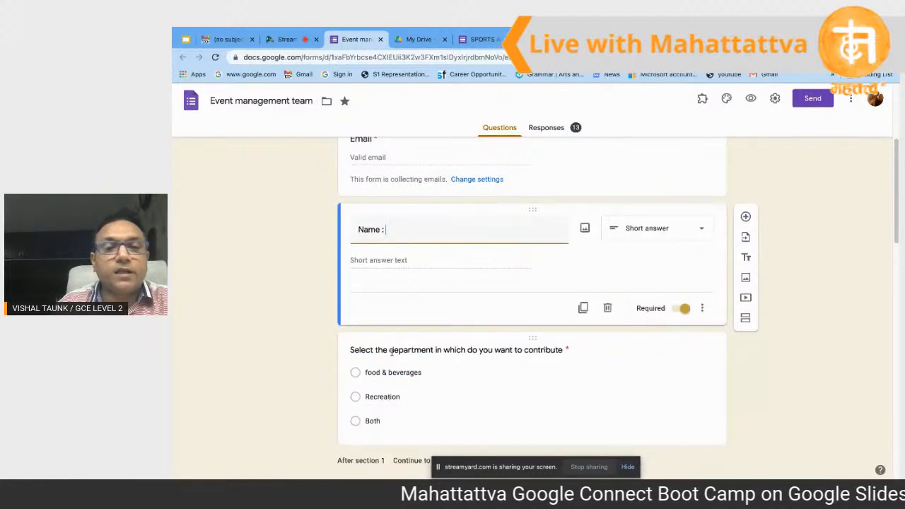
click(356, 375)
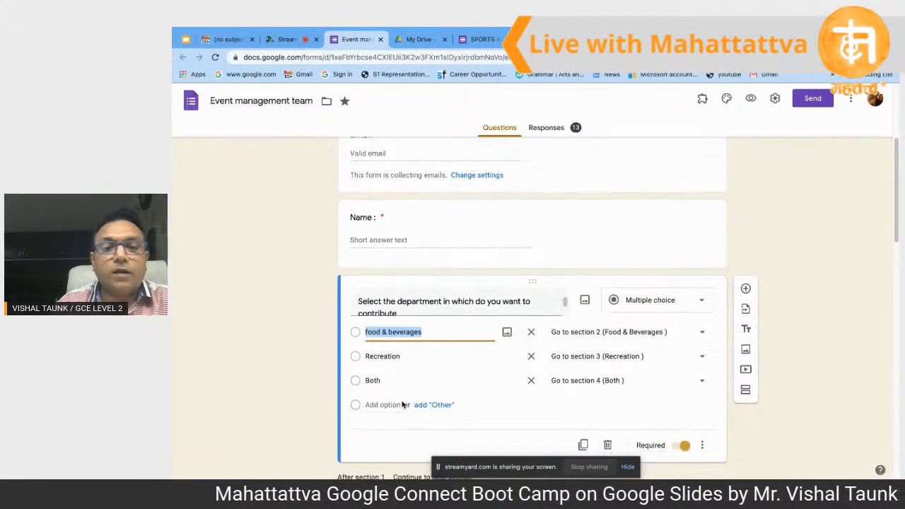
scroll(403, 404, down, 2)
scroll(403, 405, down, 2)
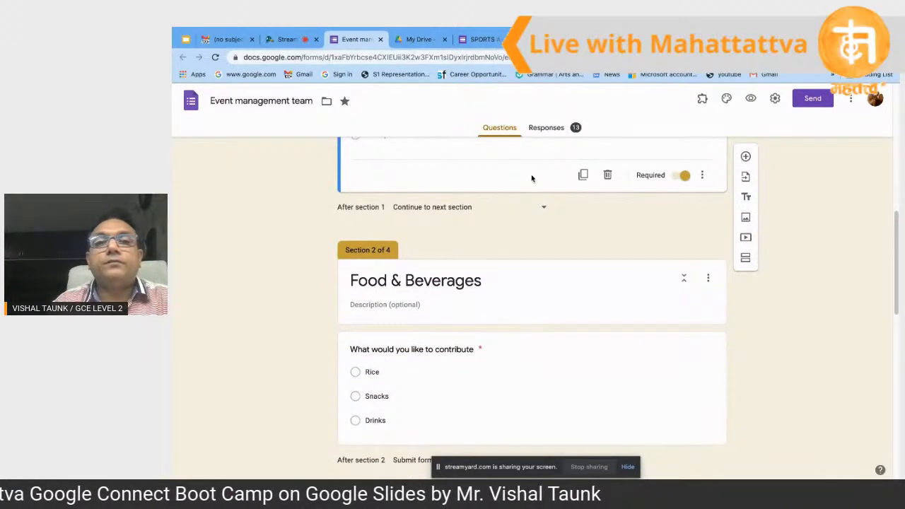
Step: Scroll through the form again and insert a new Untitled Section as Section 2 of 5
click(547, 129)
click(504, 129)
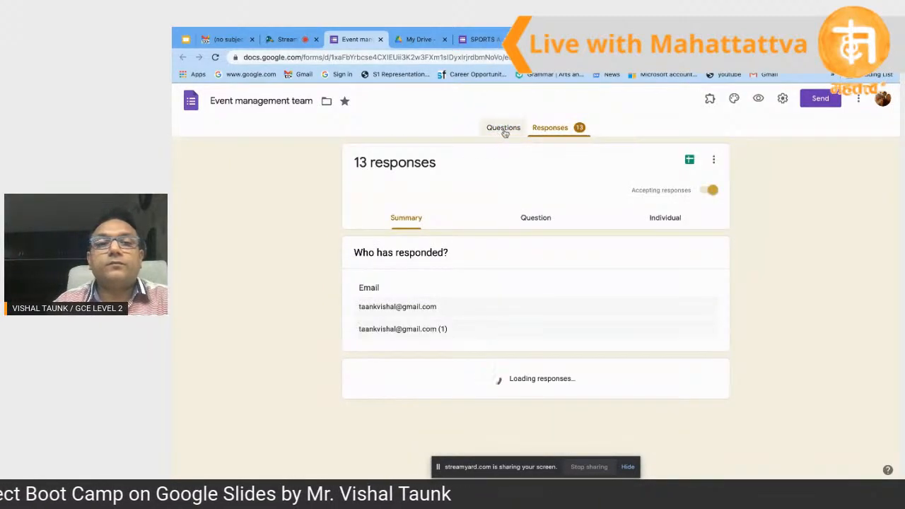
click(369, 361)
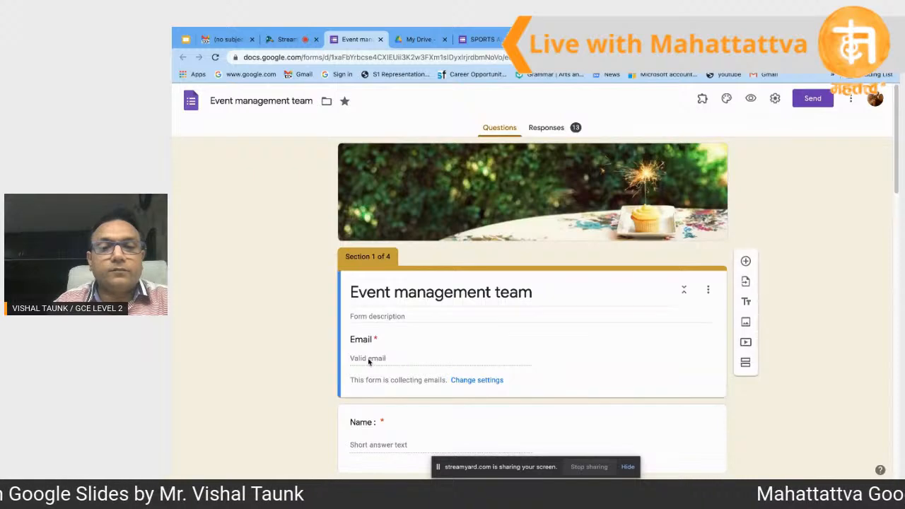
scroll(379, 363, down, 3)
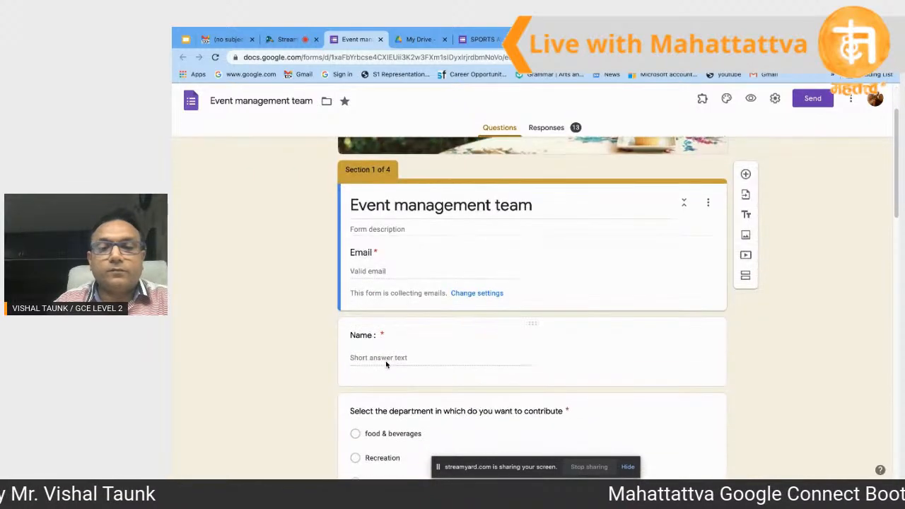
scroll(386, 364, down, 3)
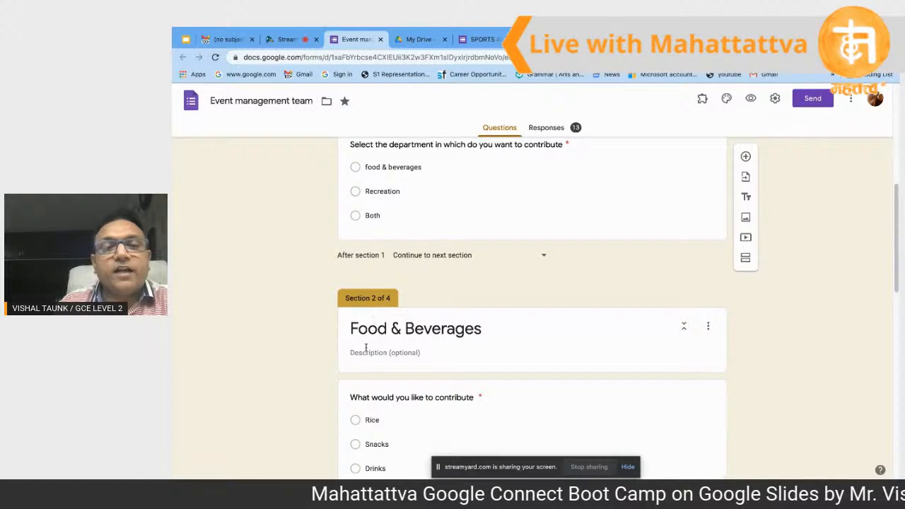
scroll(431, 356, down, 2)
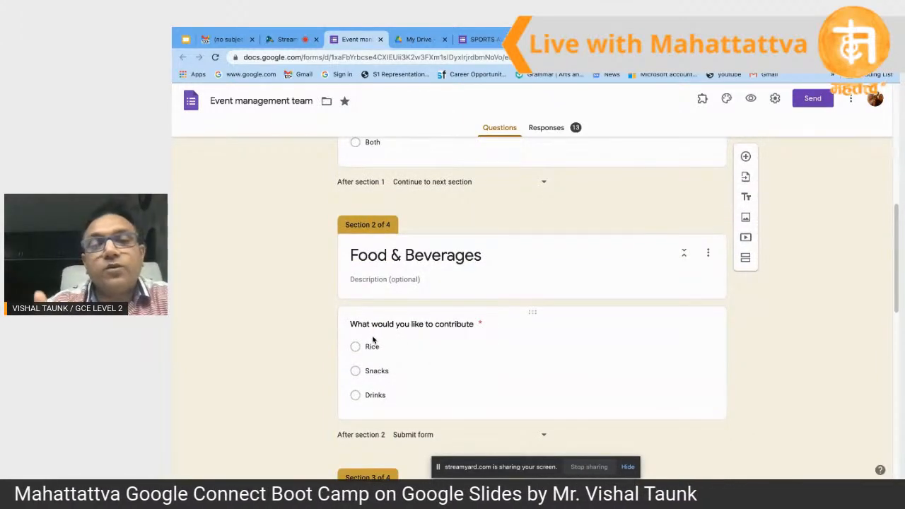
scroll(373, 341, up, 3)
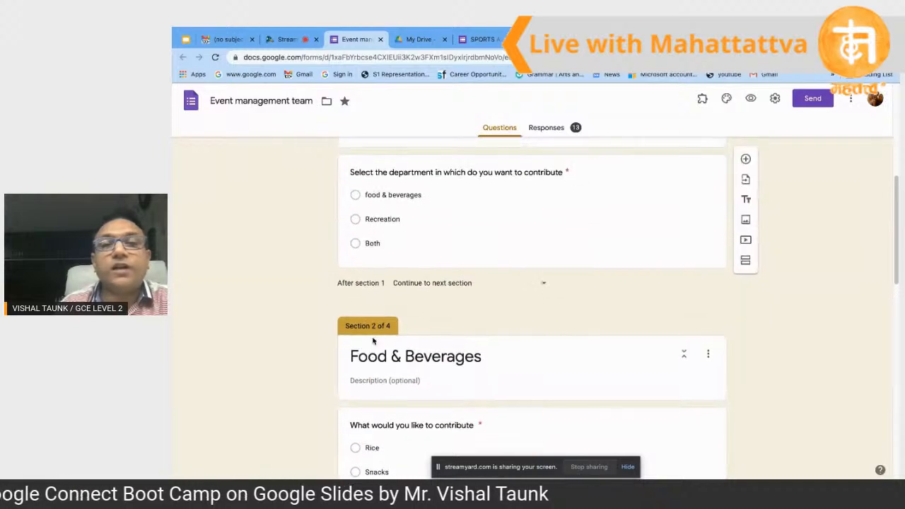
scroll(537, 263, up, 2)
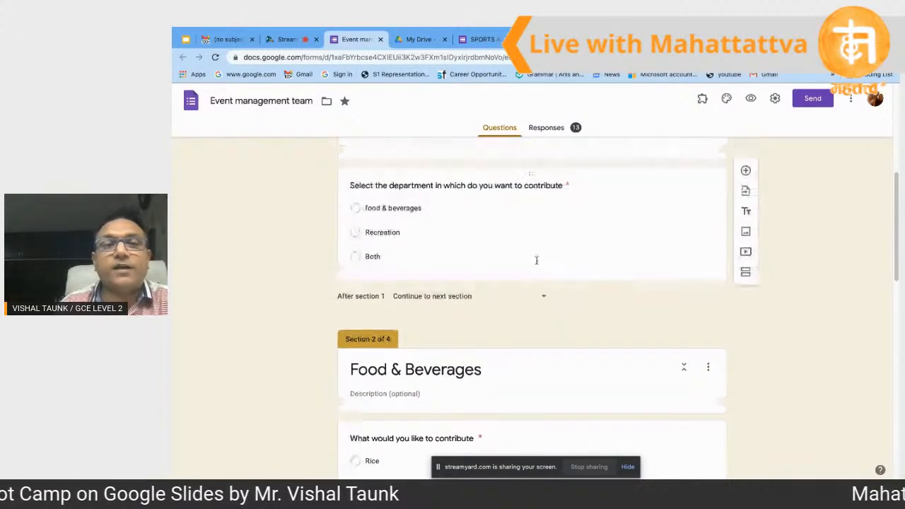
scroll(537, 261, up, 1)
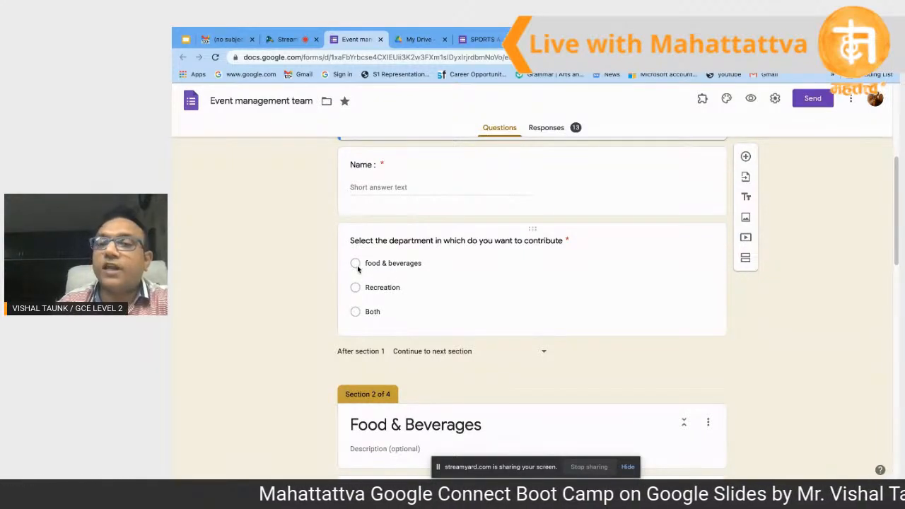
scroll(358, 265, down, 2)
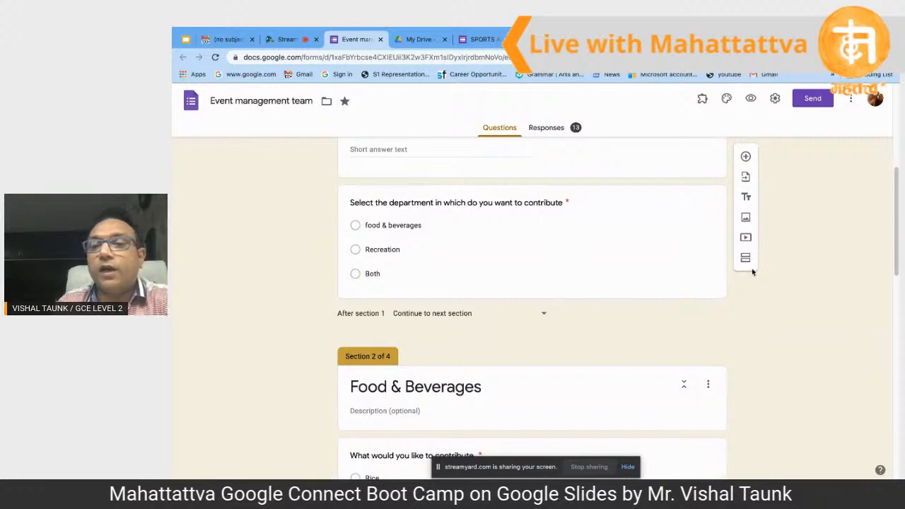
click(746, 259)
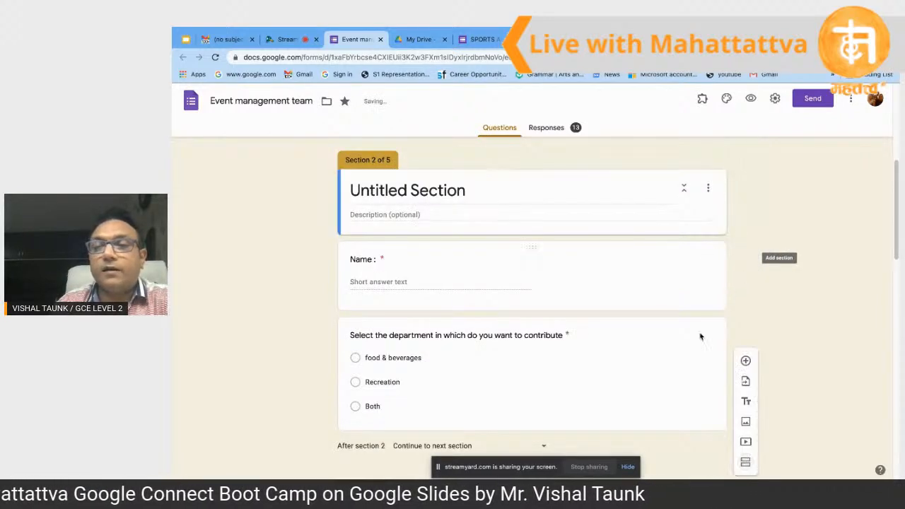
Step: Insert a sixth section and check the department answers' routing to sections 4, 5 and 6
scroll(702, 337, down, 2)
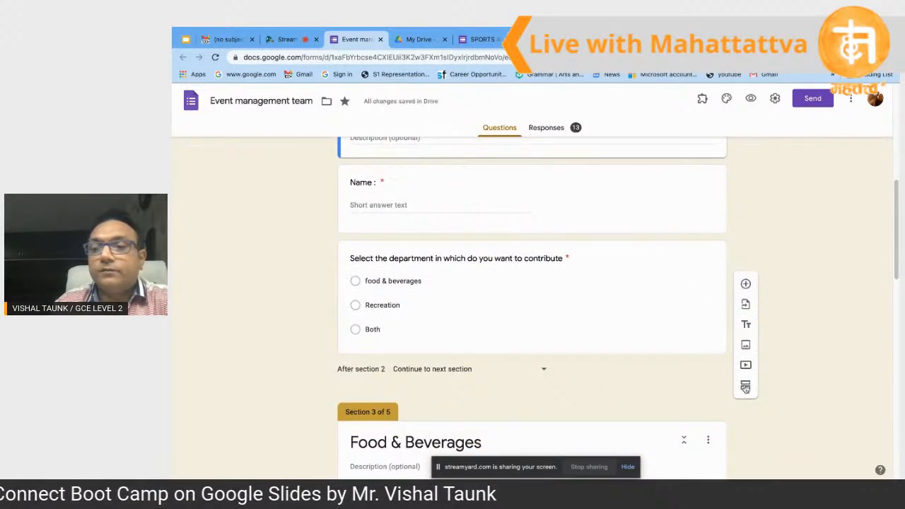
click(746, 387)
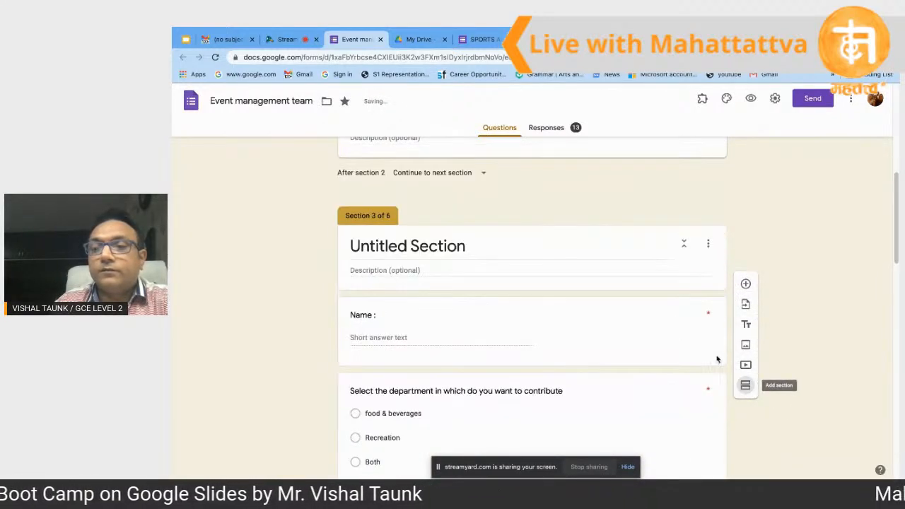
click(702, 415)
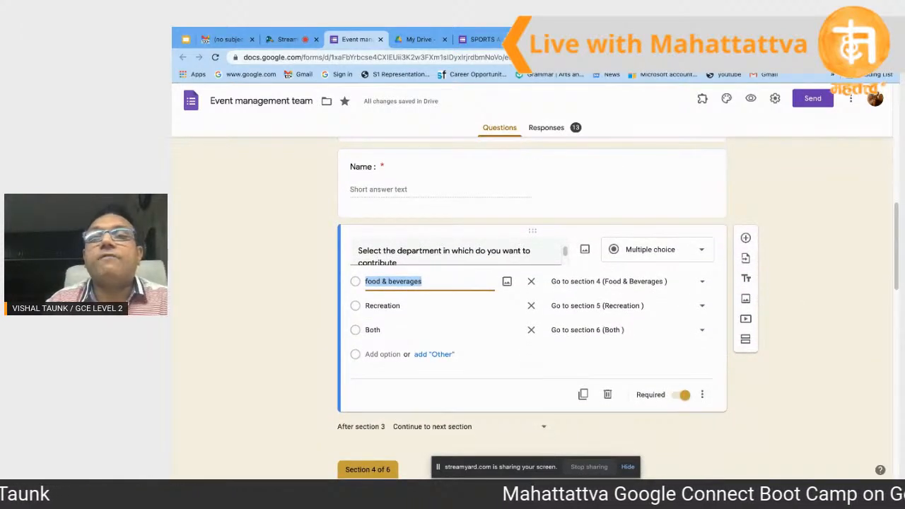
Step: Glance at the other browser tabs, then return to the Event management team form
click(596, 39)
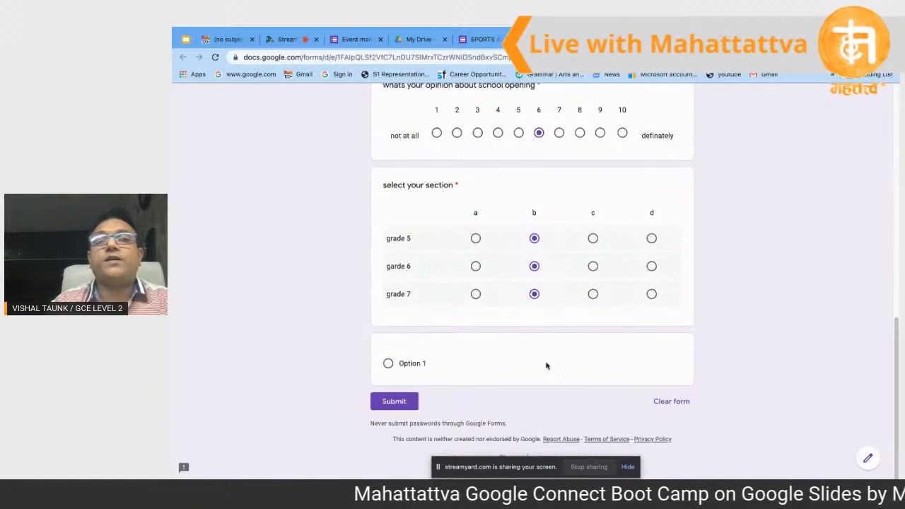
click(552, 40)
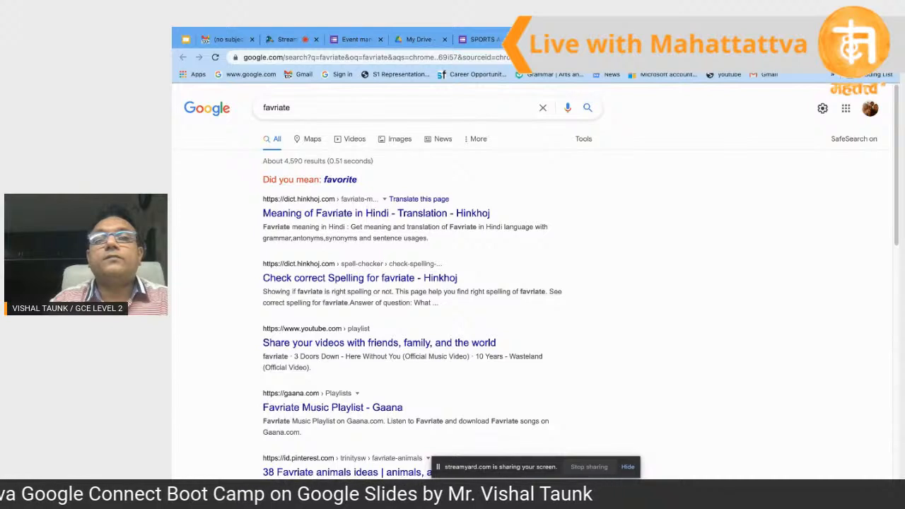
click(359, 40)
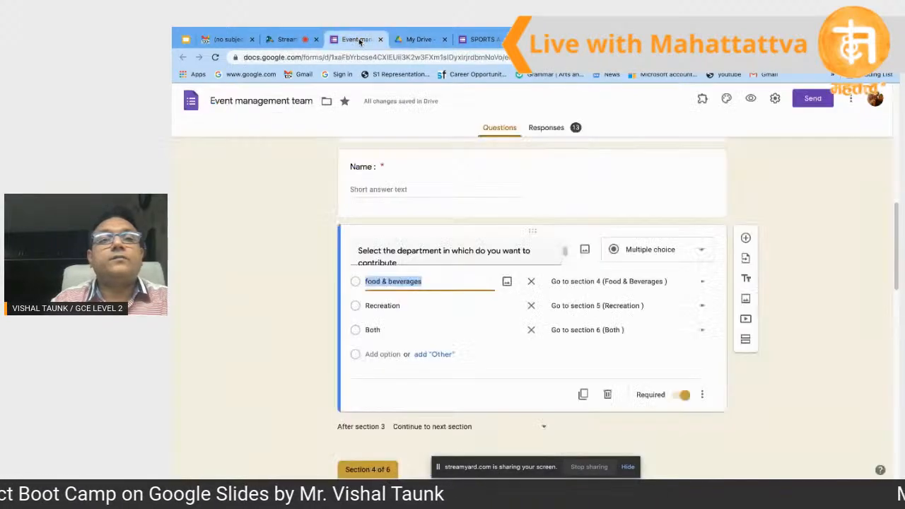
Step: Select the Name question's title text for editing
scroll(449, 204, down, 1)
click(501, 133)
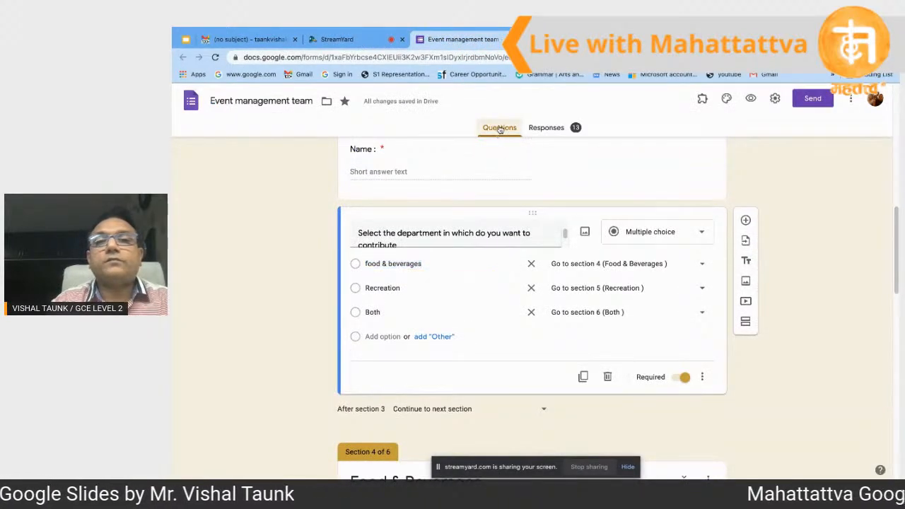
click(445, 181)
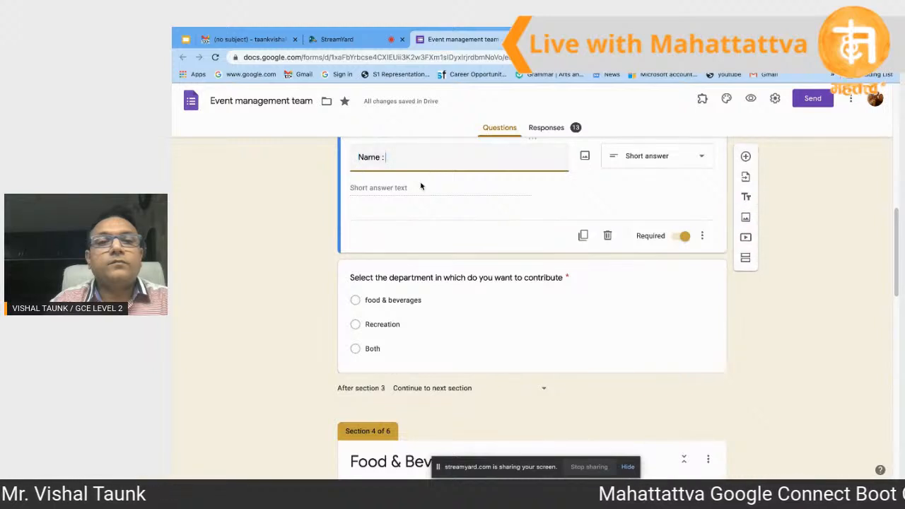
click(415, 162)
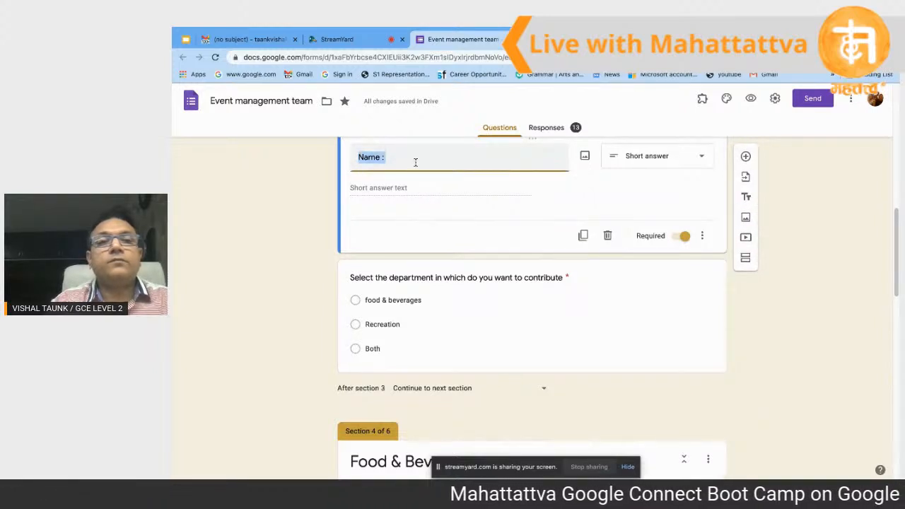
click(415, 162)
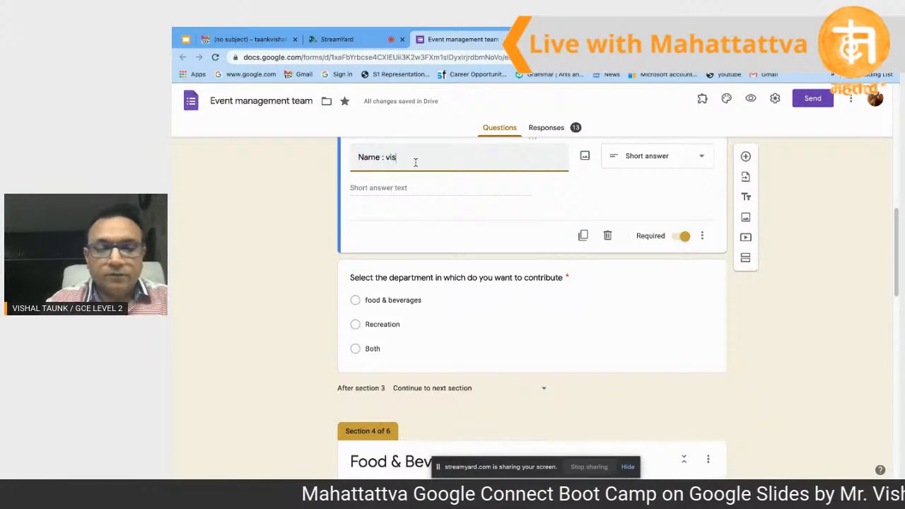
click(406, 188)
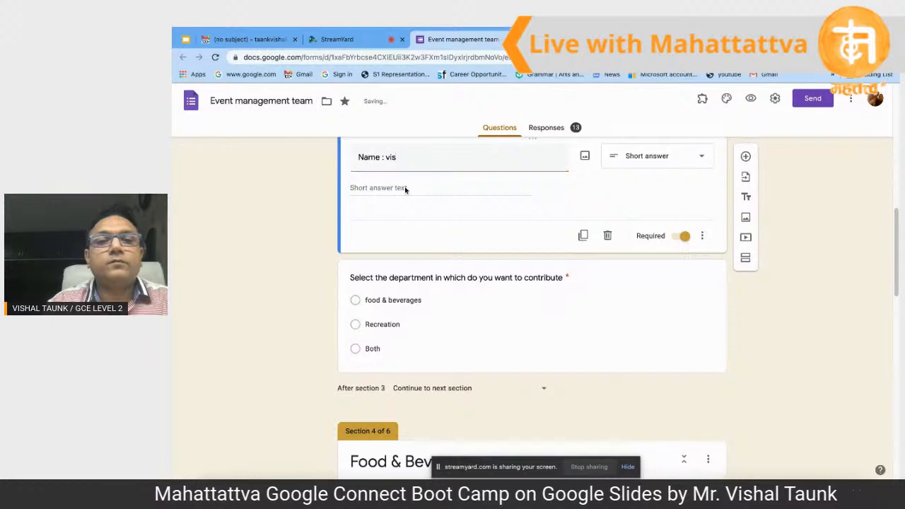
click(411, 163)
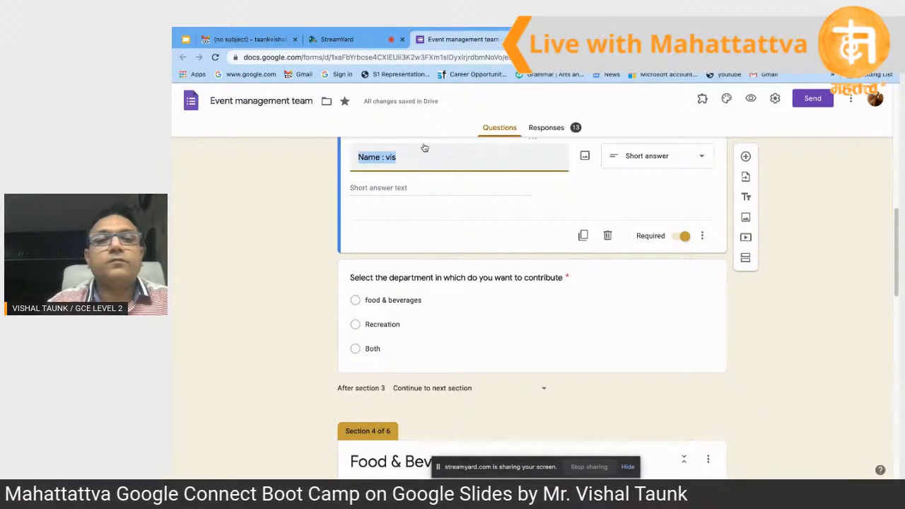
click(422, 152)
Step: Clear the old title and retype it as 'name :'
key(ctrl+a)
key(BackSpace)
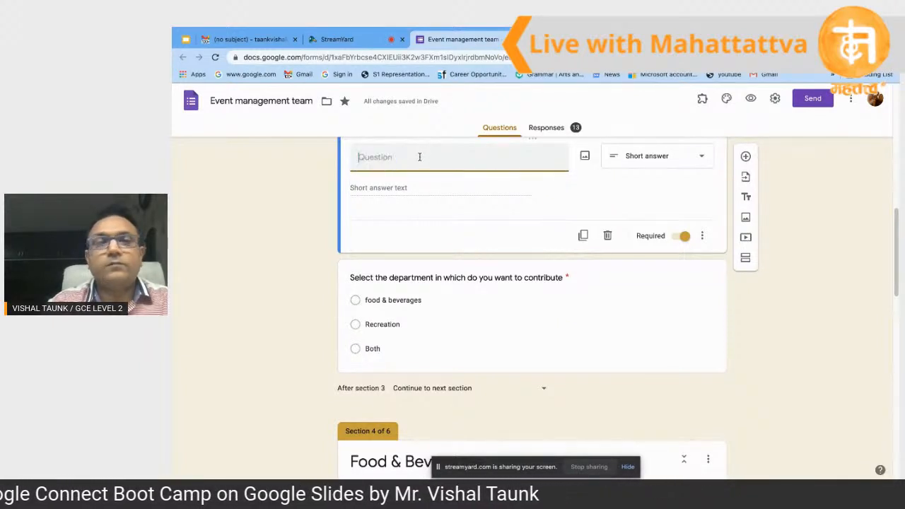
text(nam)
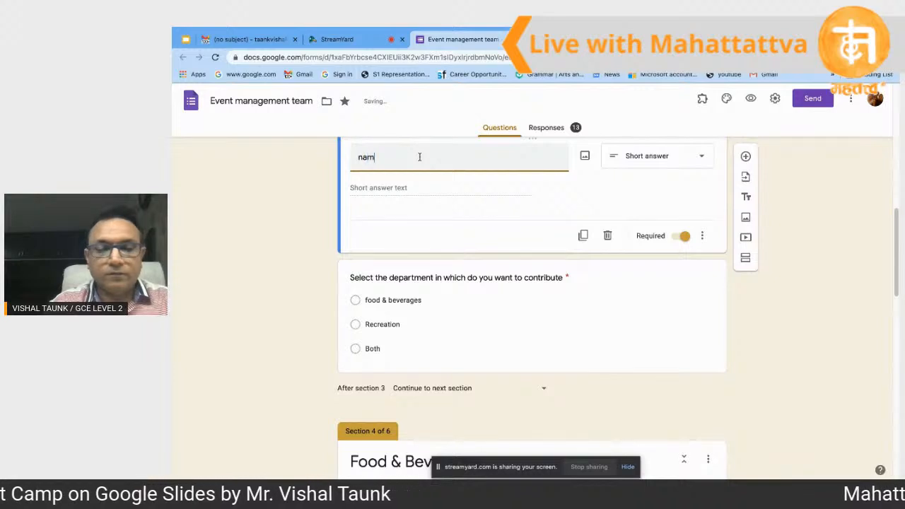
text(e)
key(ctrl+a)
key(BackSpace)
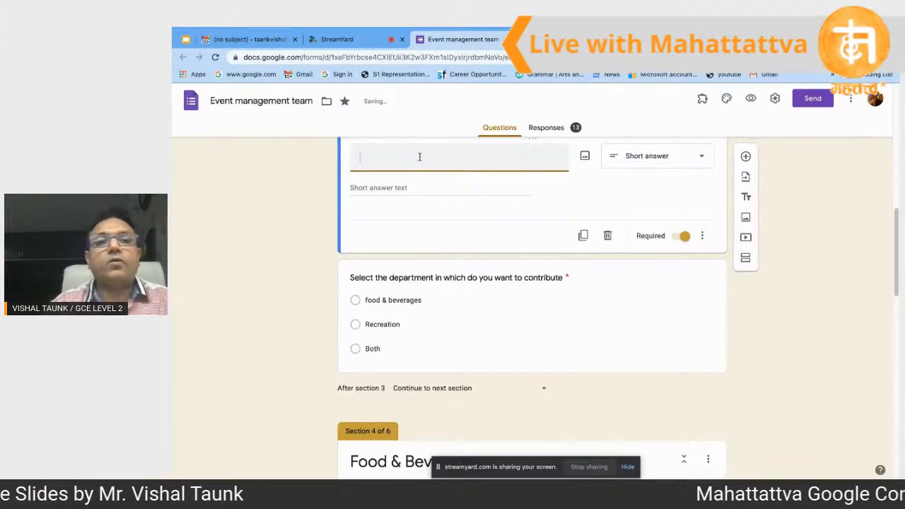
text(name :)
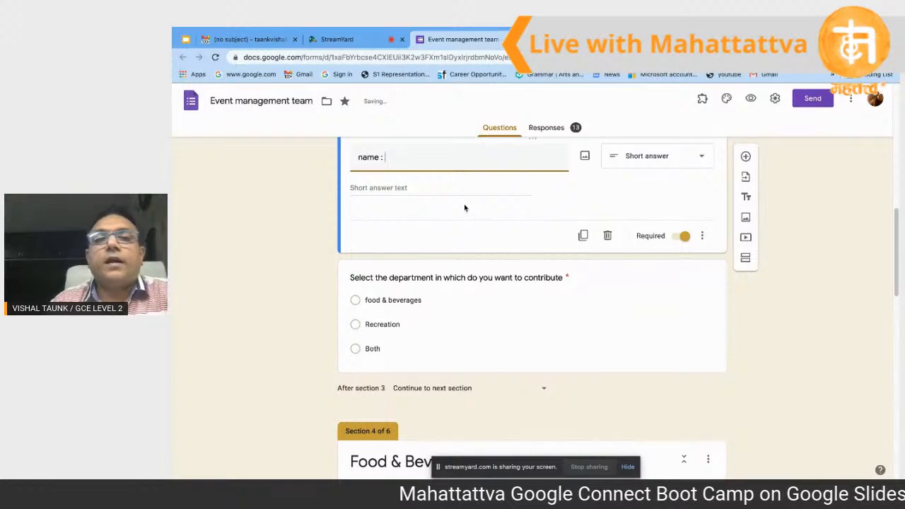
scroll(469, 242, down, 1)
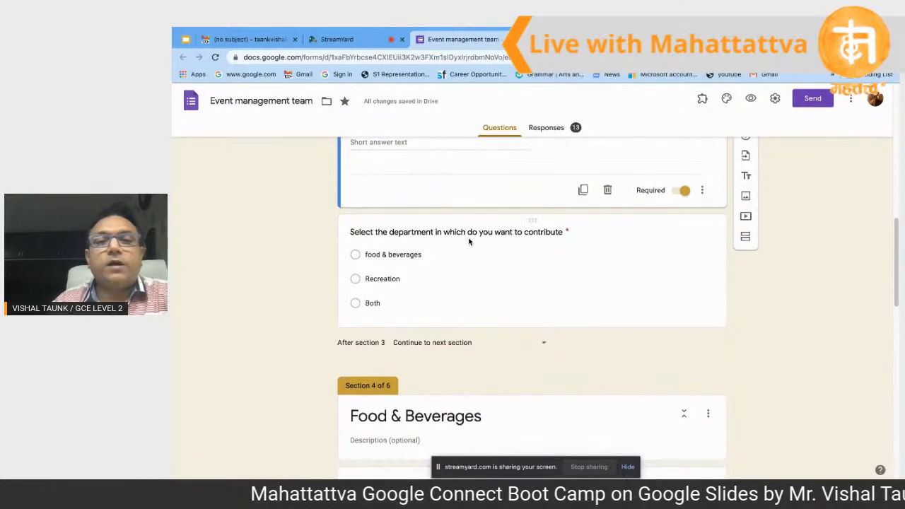
Step: Inspect the food & beverages, Recreation and Both answers' destinations: sections 4, 5 and 6
click(442, 255)
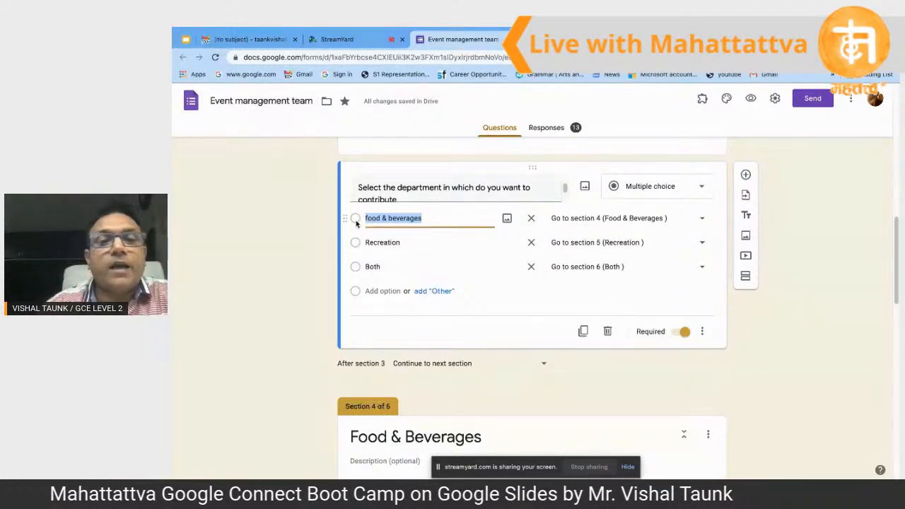
click(355, 243)
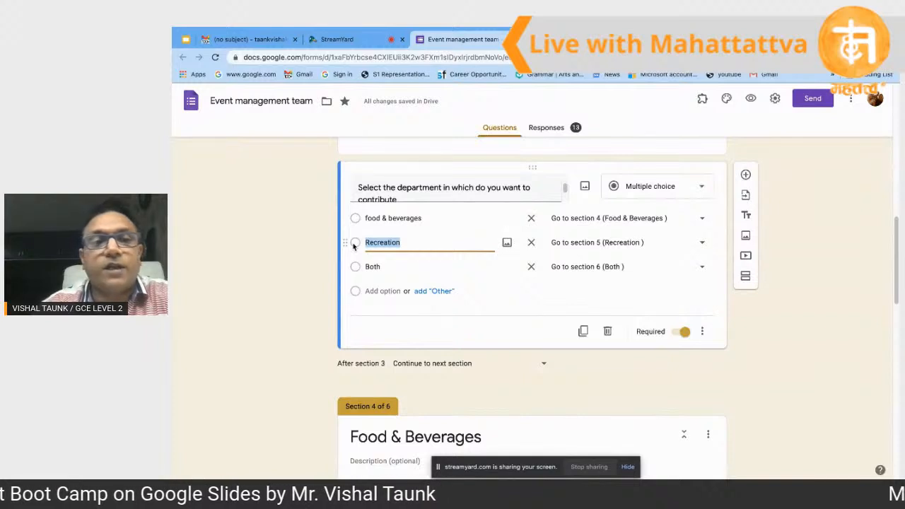
click(356, 267)
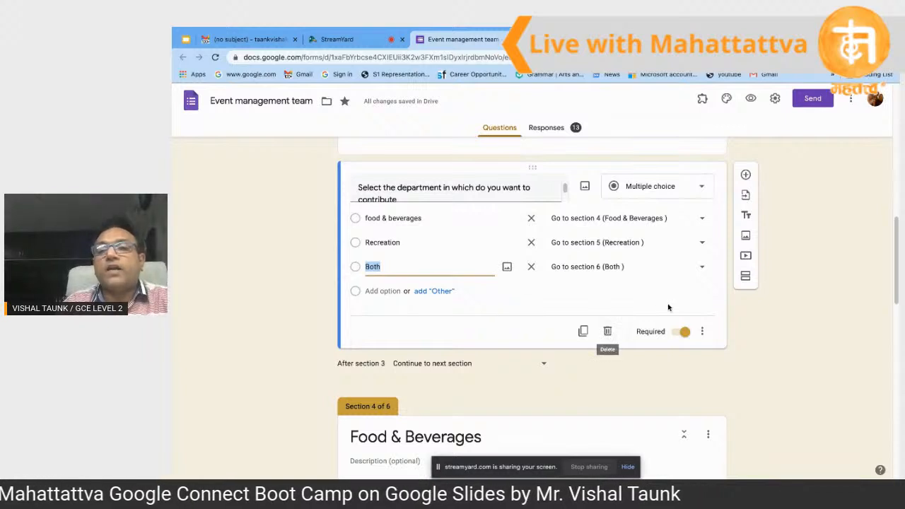
click(747, 279)
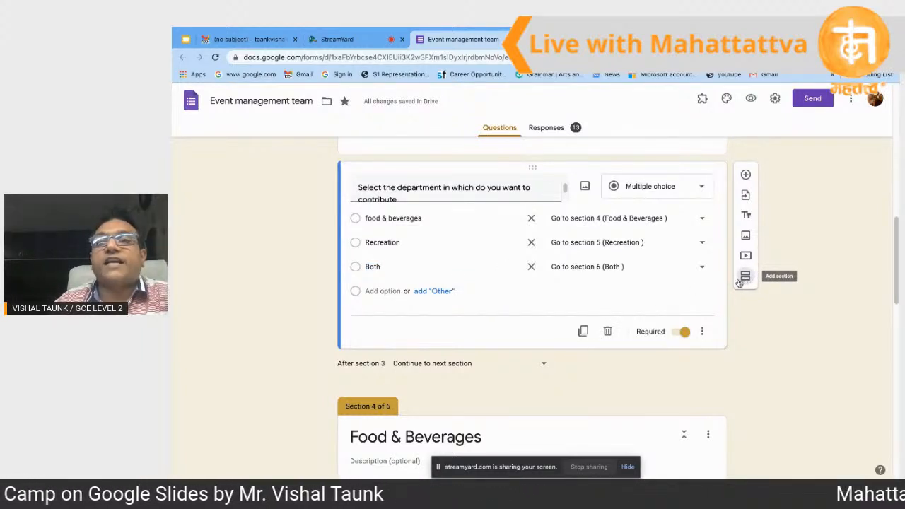
Step: Create a blank form via Google Drive's New > Google Forms menu and select its untitled question
click(566, 41)
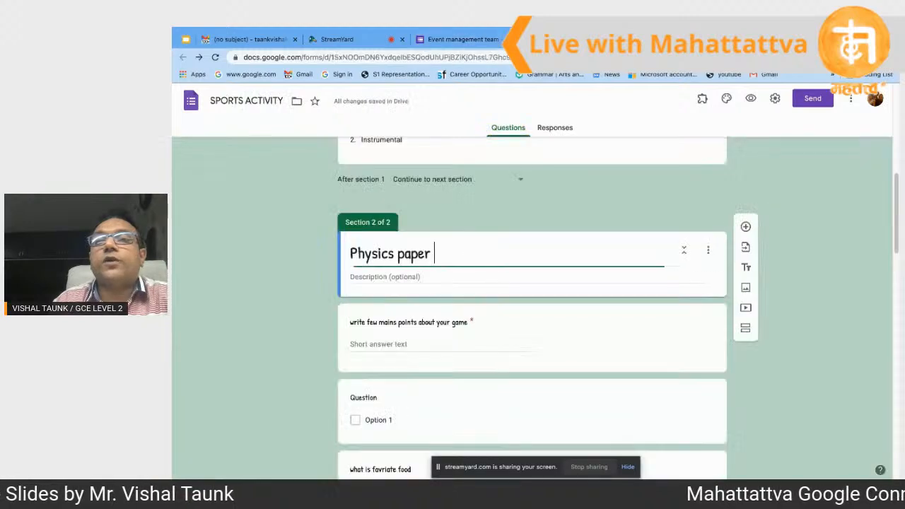
scroll(568, 298, down, 3)
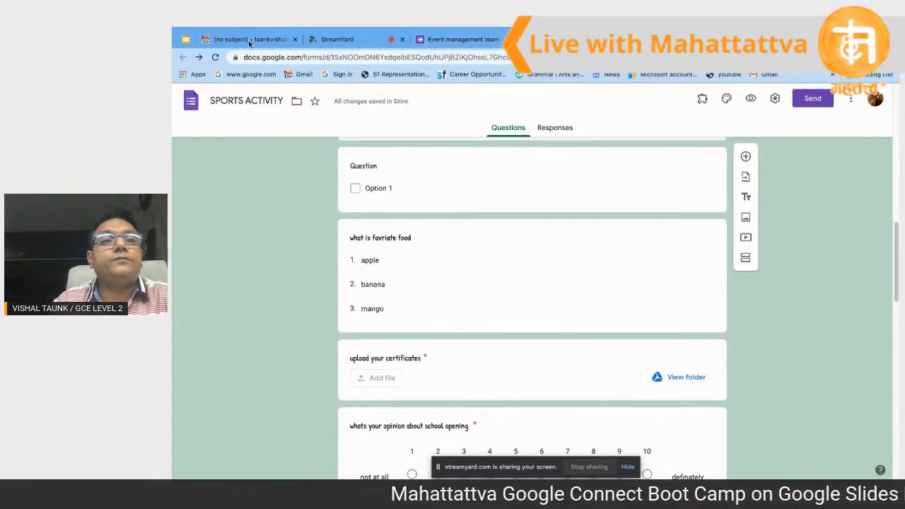
click(665, 40)
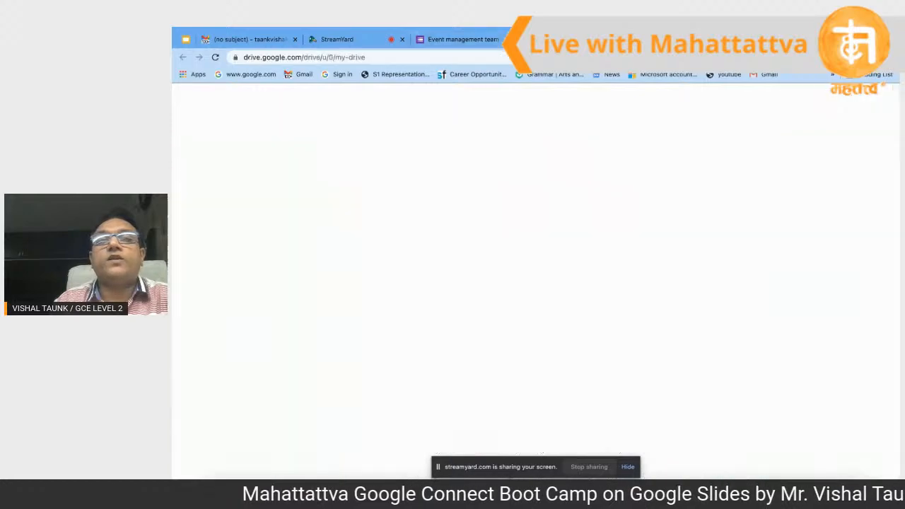
click(211, 136)
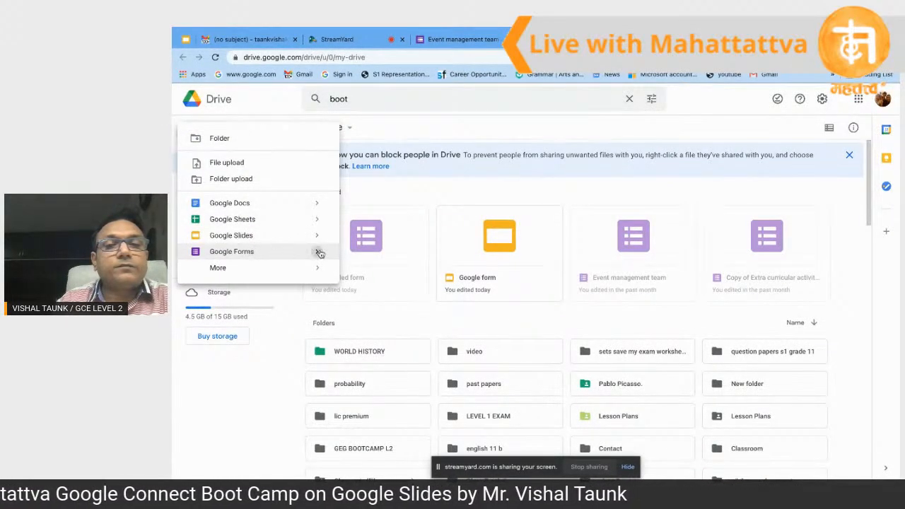
mouse_move(319, 252)
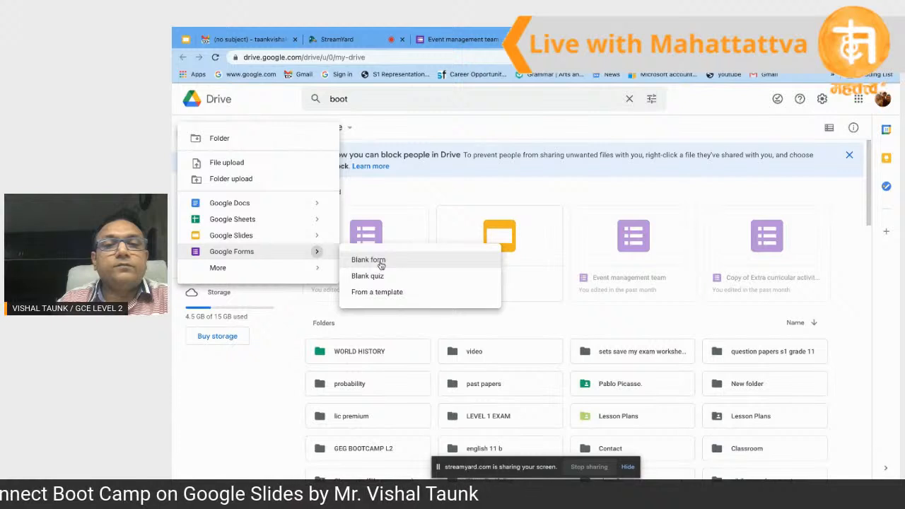
click(369, 260)
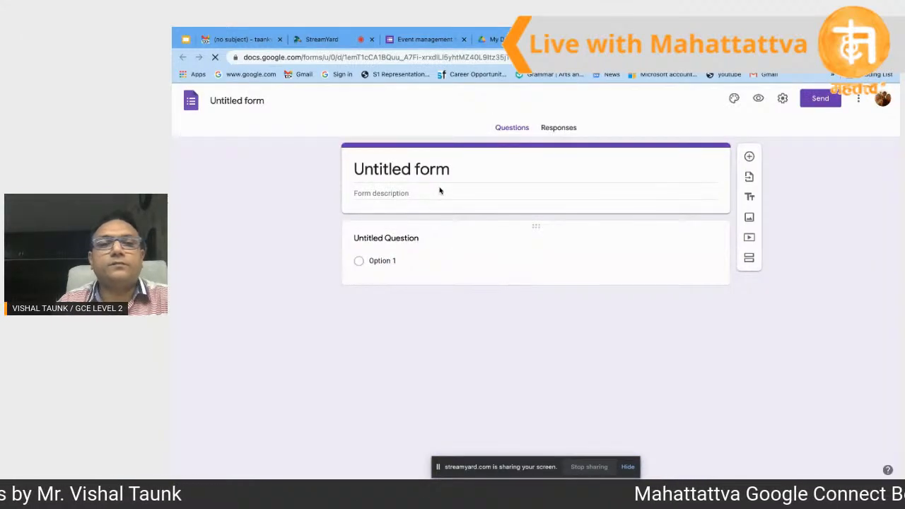
click(424, 241)
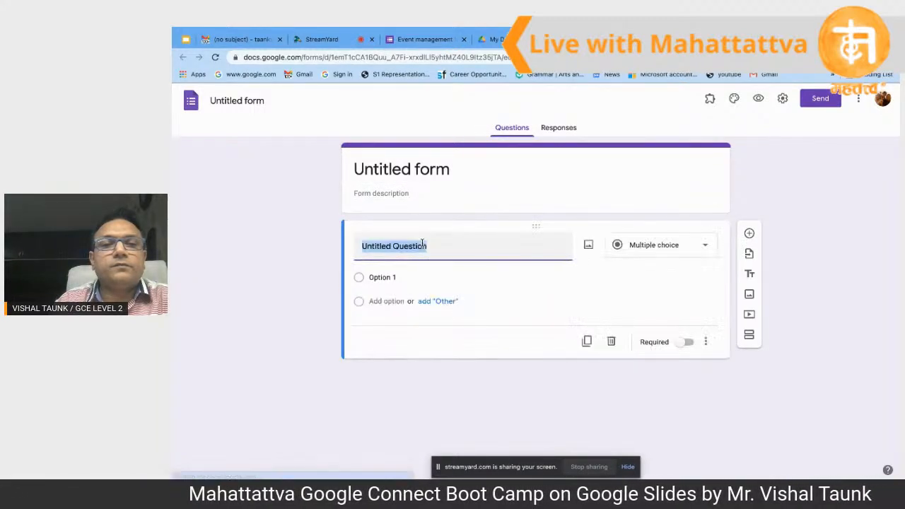
Step: Title the question 'Please select your item' with multiple-choice answers A, B and C
key(BackSpace)
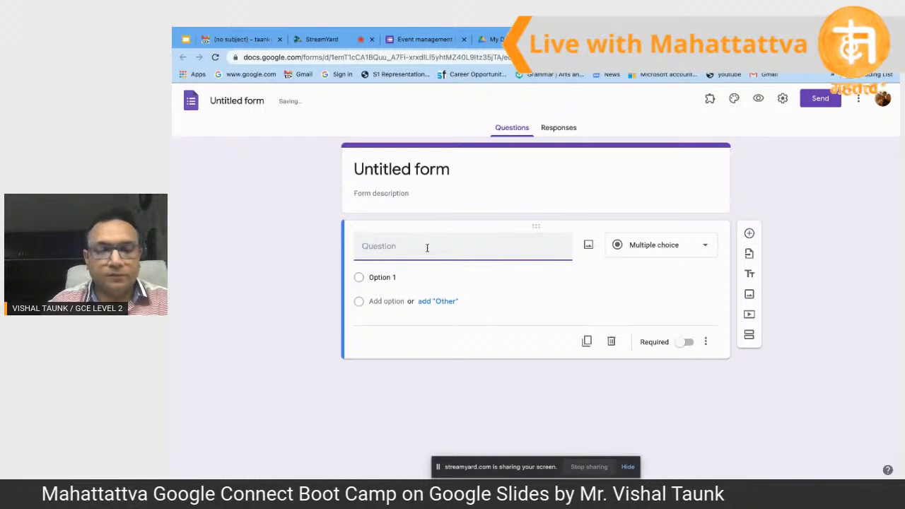
text(Plea)
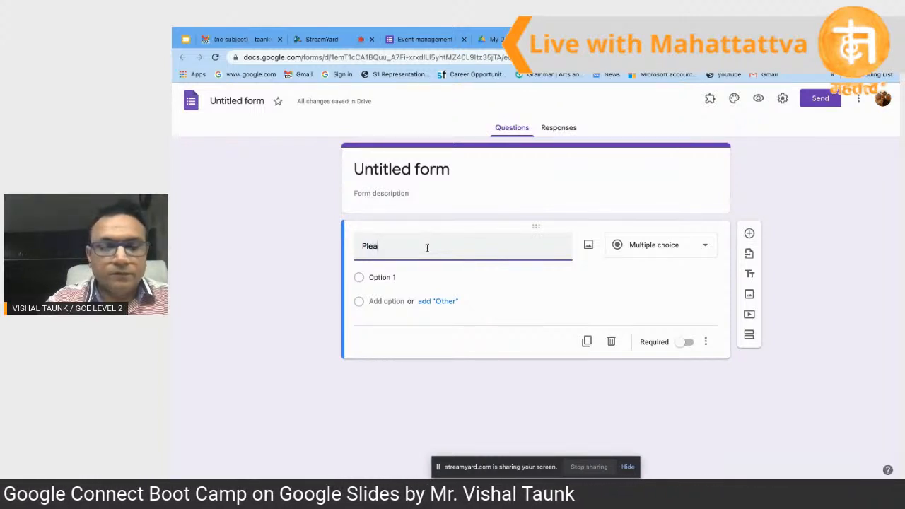
text(se select your item)
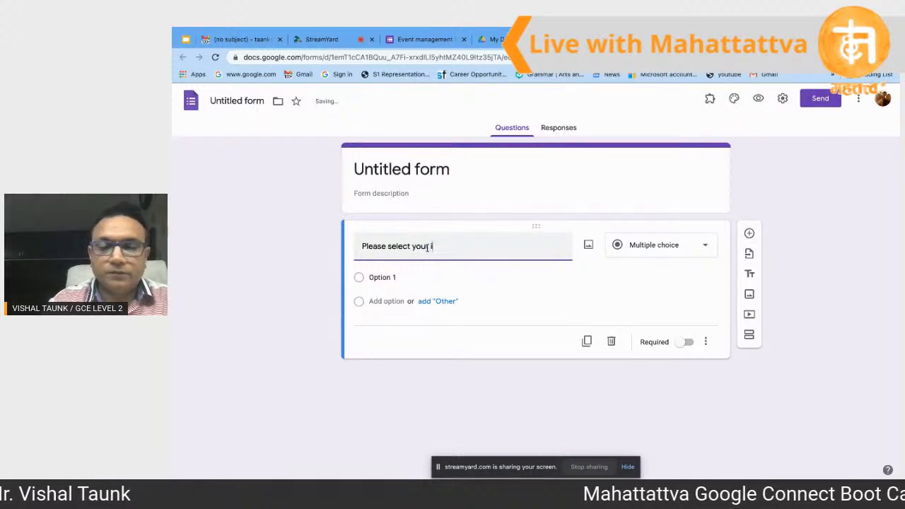
click(392, 277)
text(A)
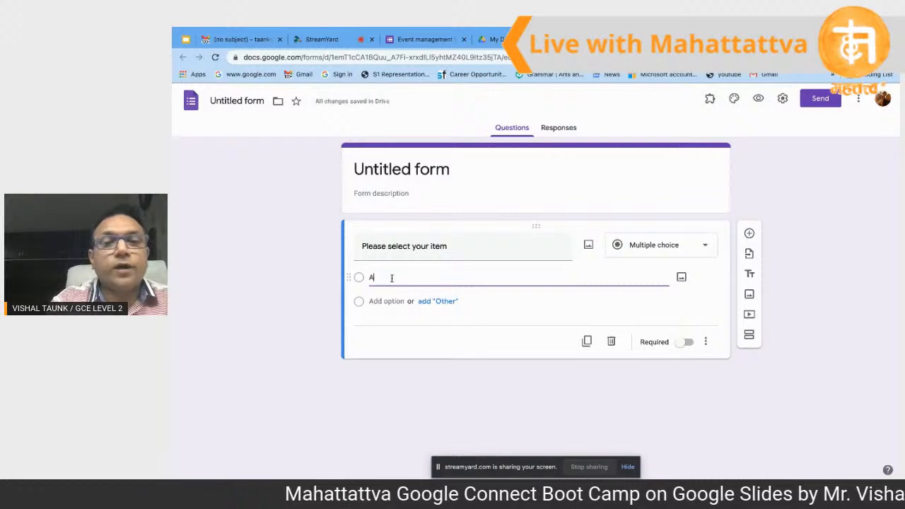
click(390, 320)
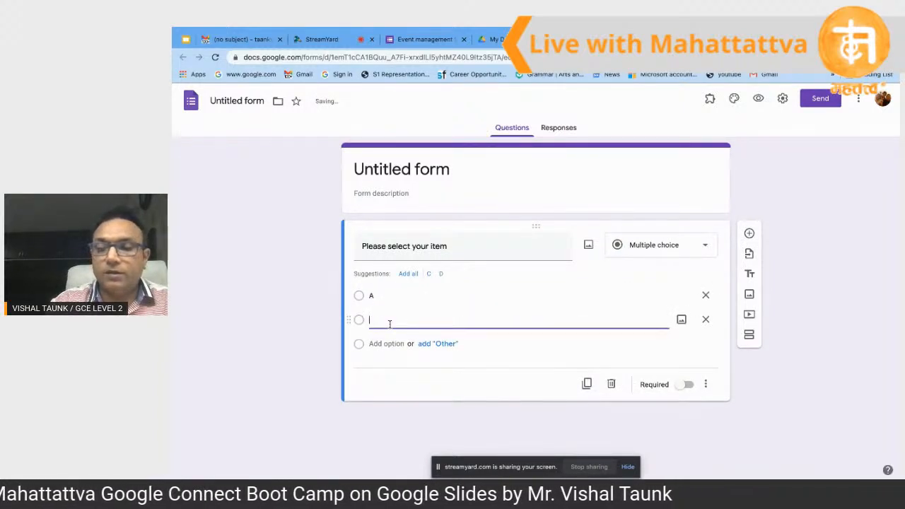
key(BackSpace)
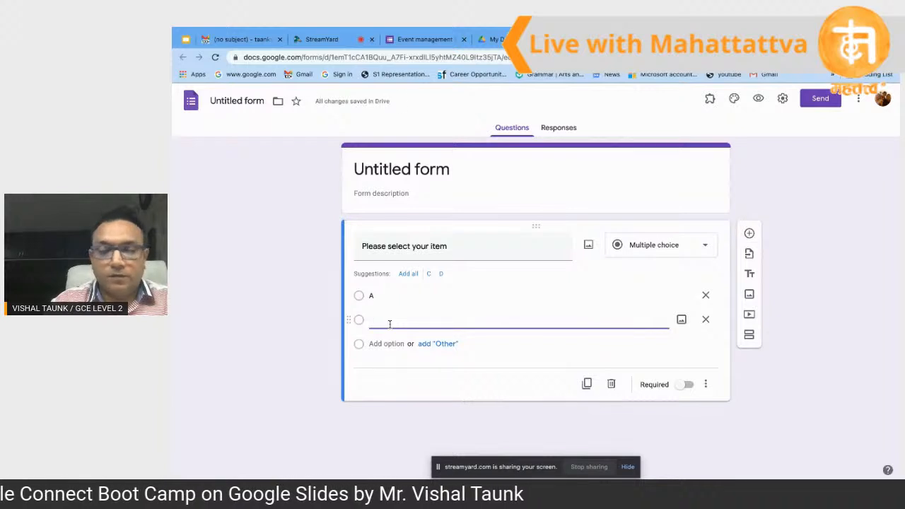
click(383, 344)
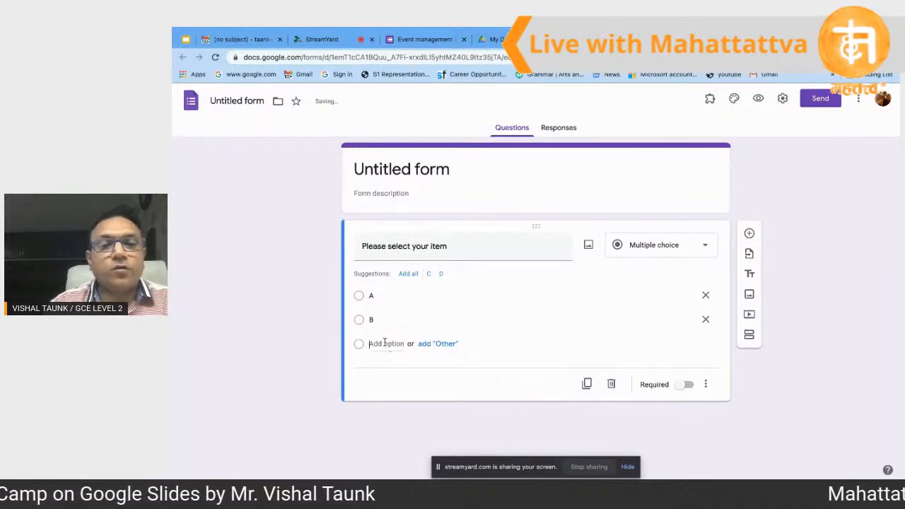
click(820, 387)
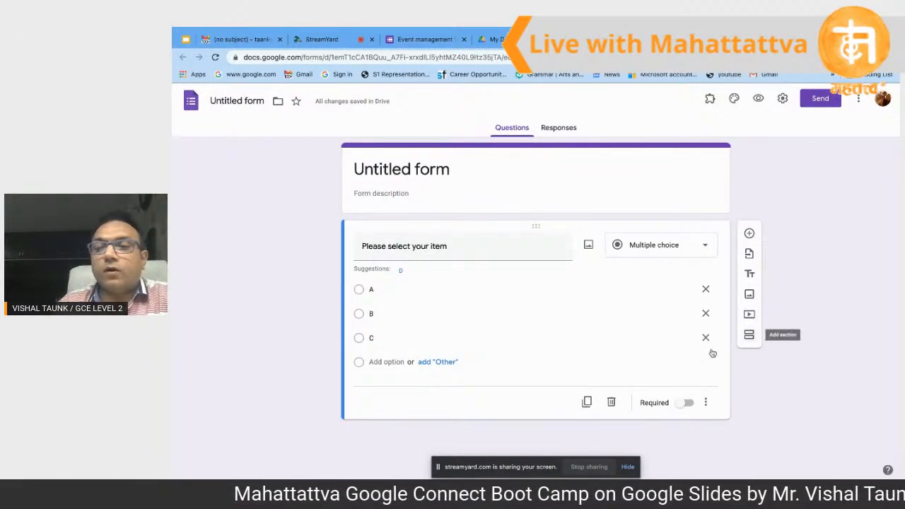
Step: Add two sections, make the item question required, and enable going to a section based on answer
click(749, 336)
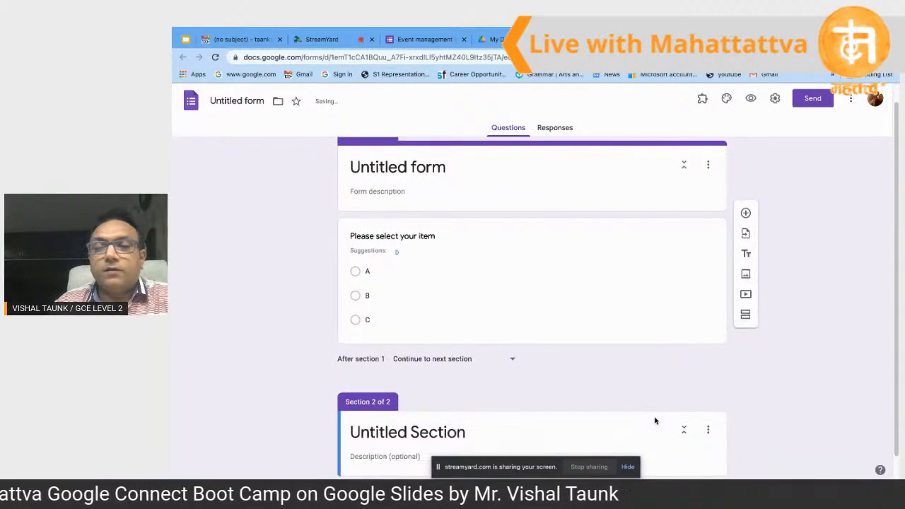
click(749, 294)
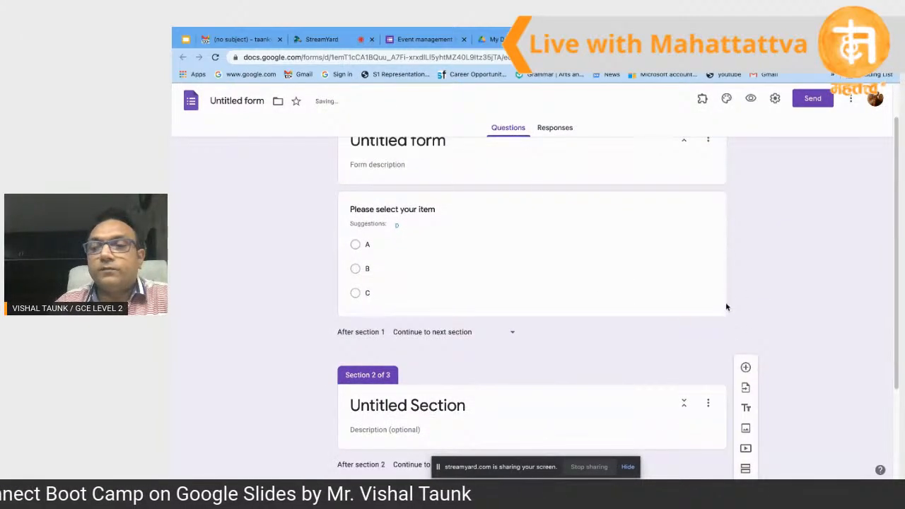
click(698, 288)
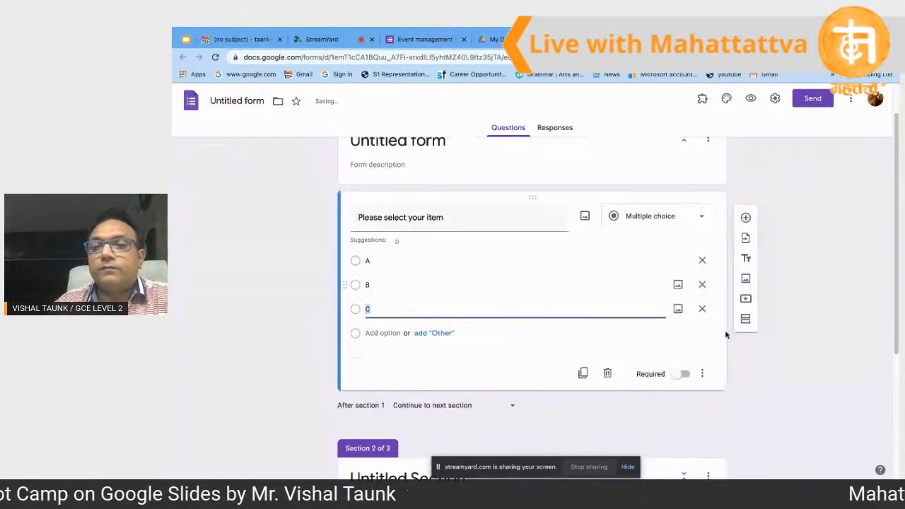
click(684, 375)
click(703, 375)
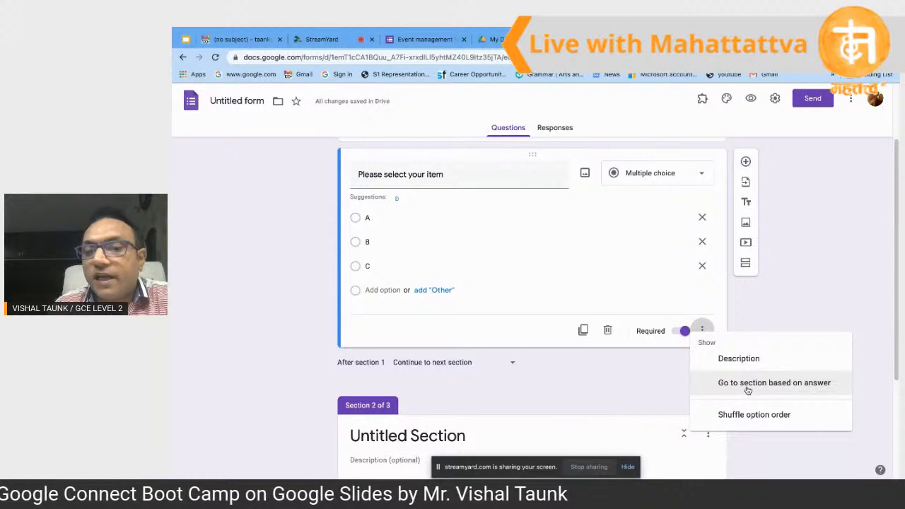
click(747, 385)
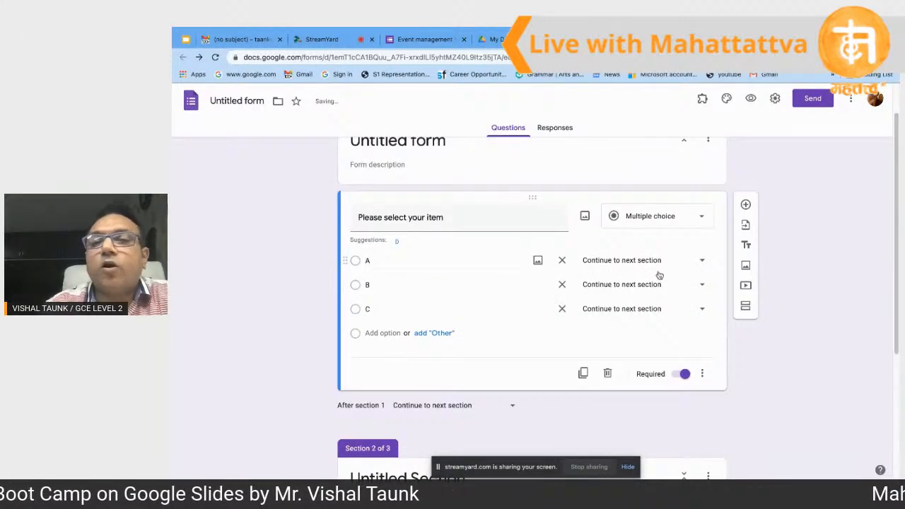
Step: Check which section each of answers A, B and C leads to
click(357, 263)
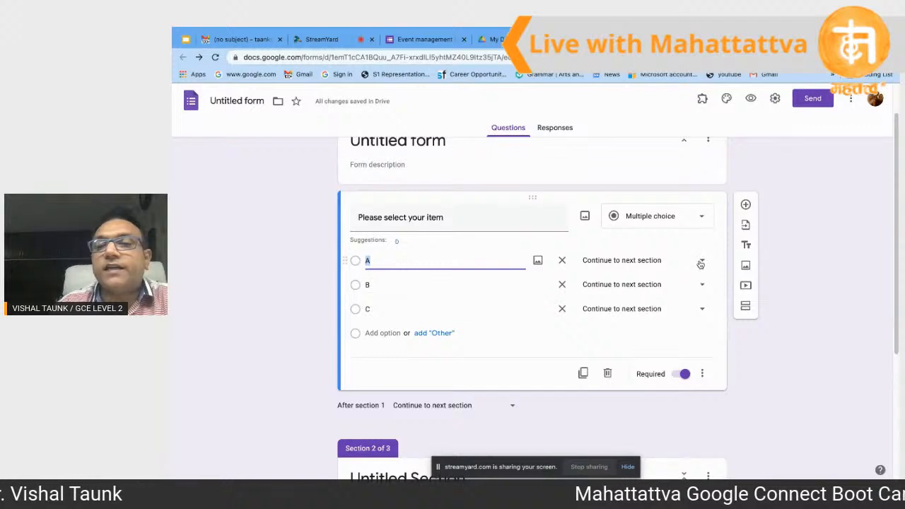
click(700, 263)
click(366, 294)
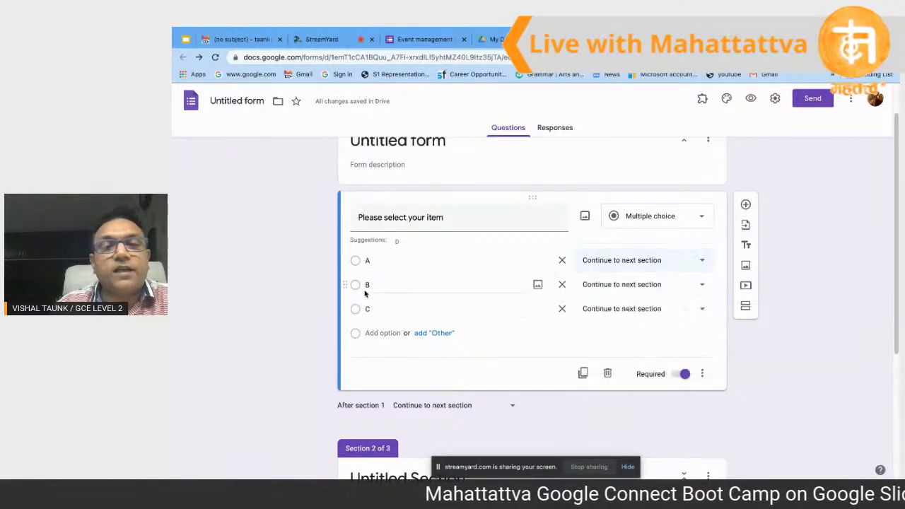
click(365, 293)
click(701, 291)
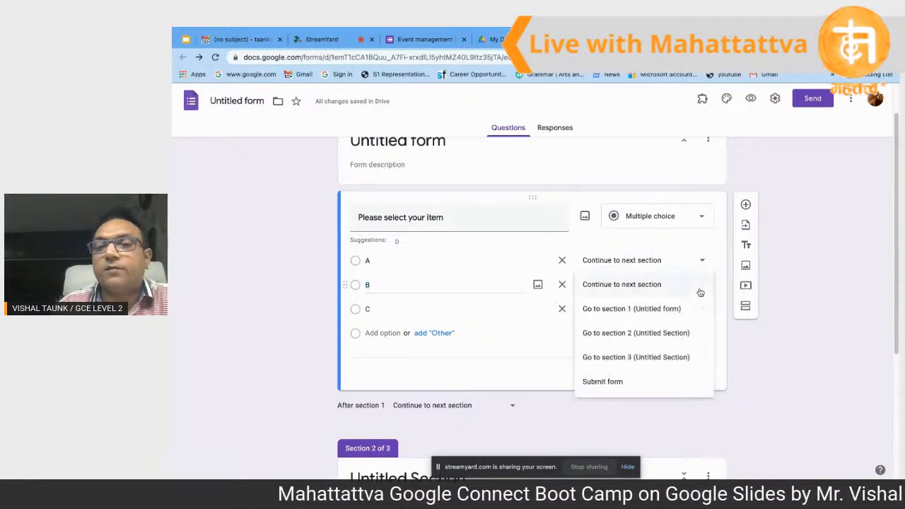
click(396, 309)
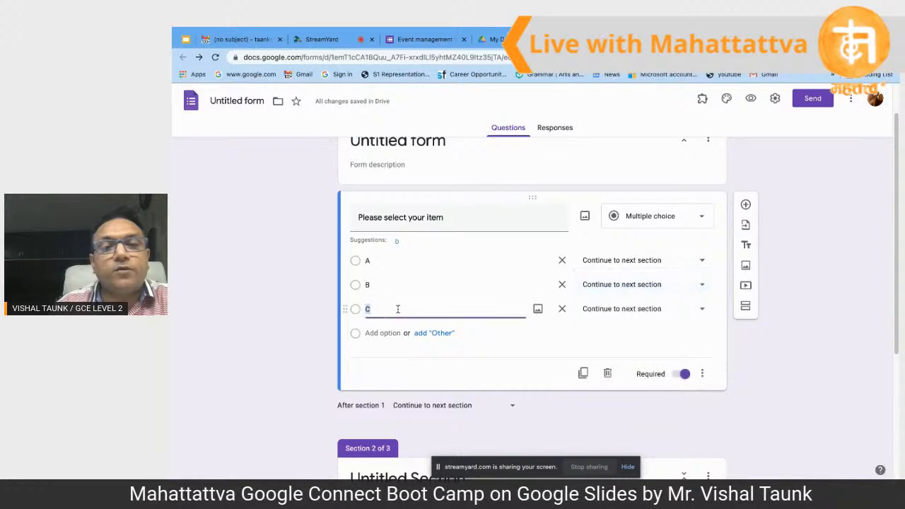
click(703, 312)
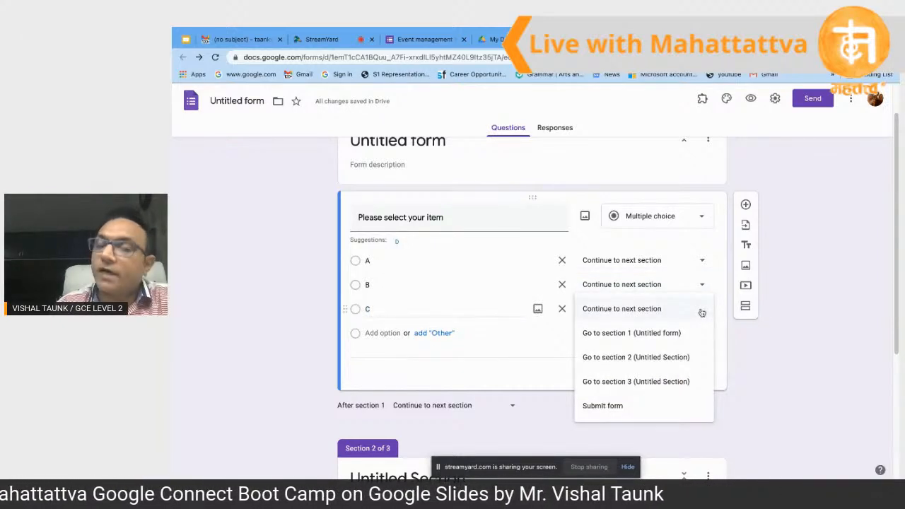
click(459, 261)
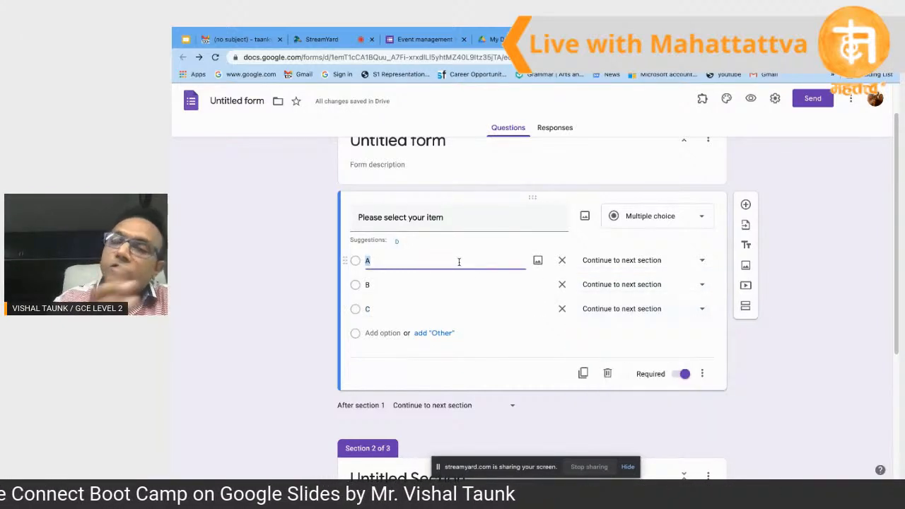
click(427, 39)
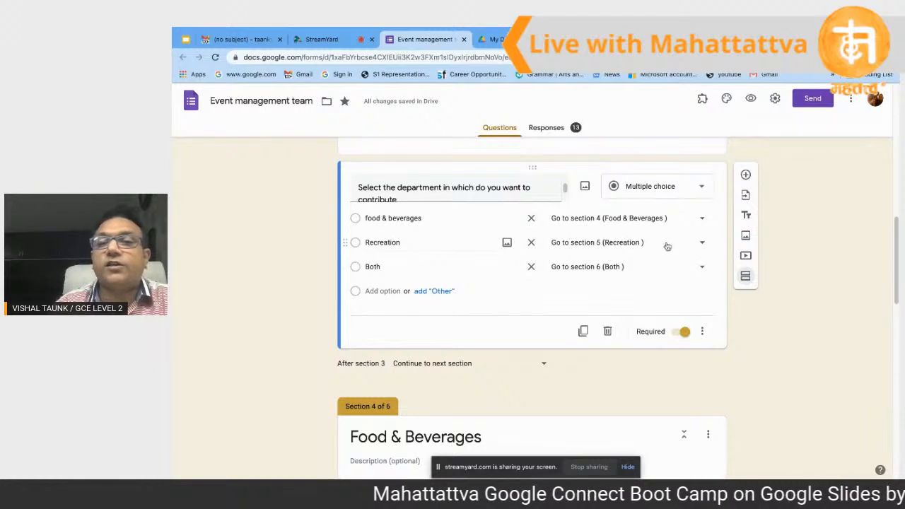
click(703, 244)
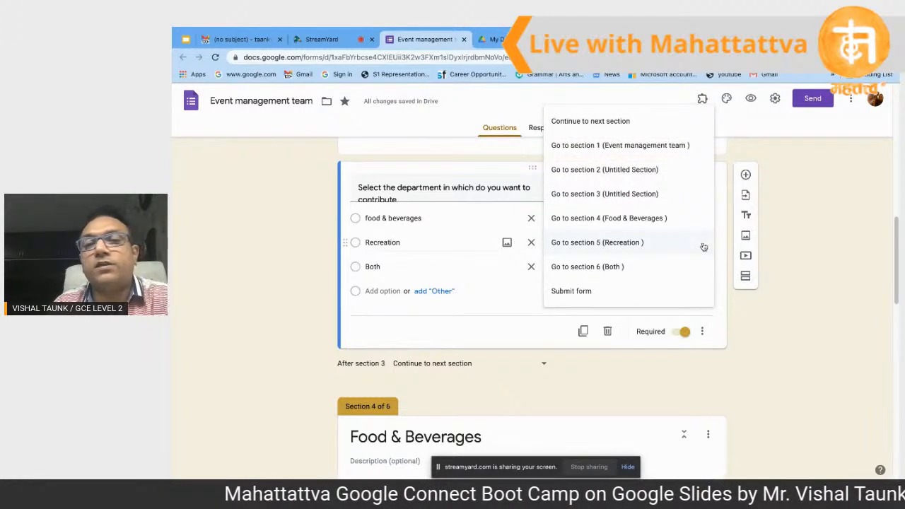
click(417, 267)
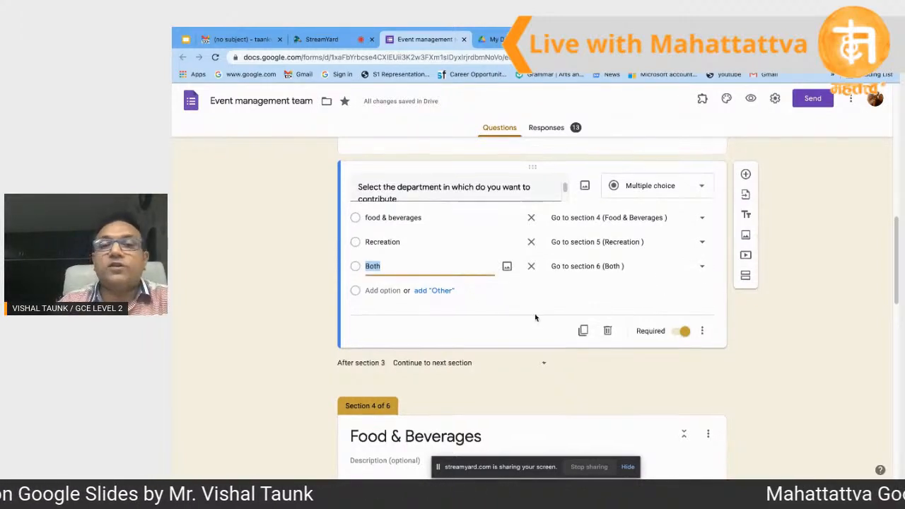
scroll(537, 314, down, 2)
scroll(538, 314, down, 4)
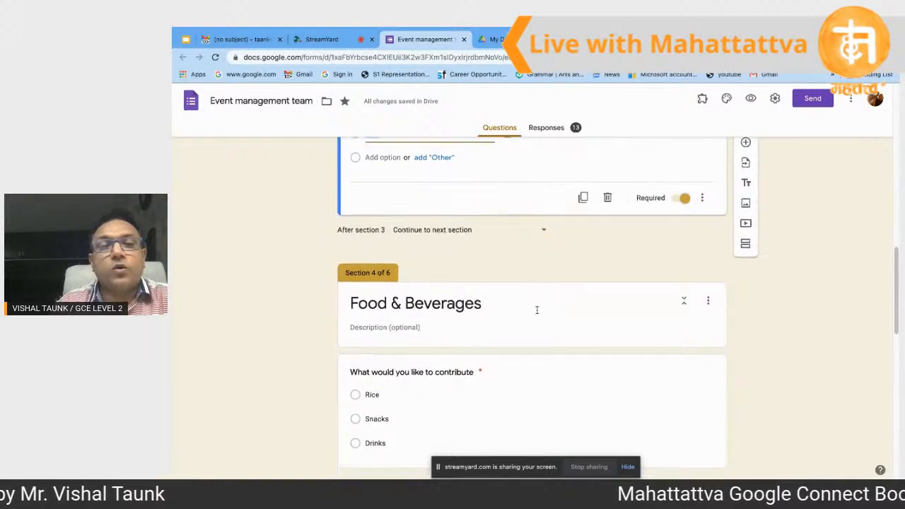
scroll(537, 314, up, 5)
scroll(538, 315, up, 1)
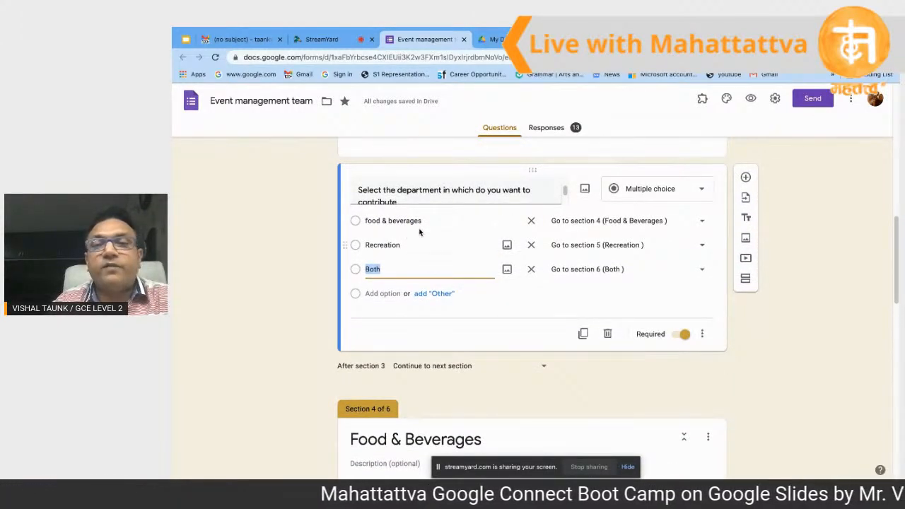
scroll(388, 445, down, 4)
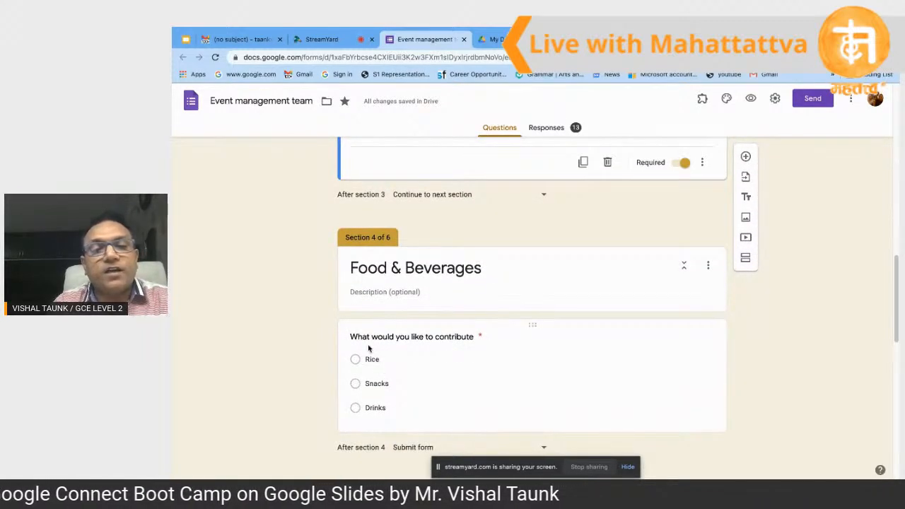
scroll(452, 336, down, 1)
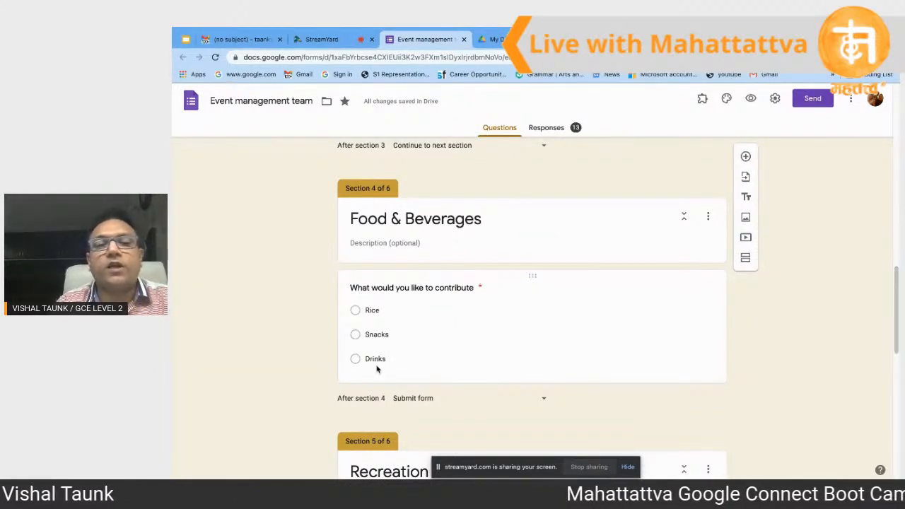
scroll(377, 368, down, 1)
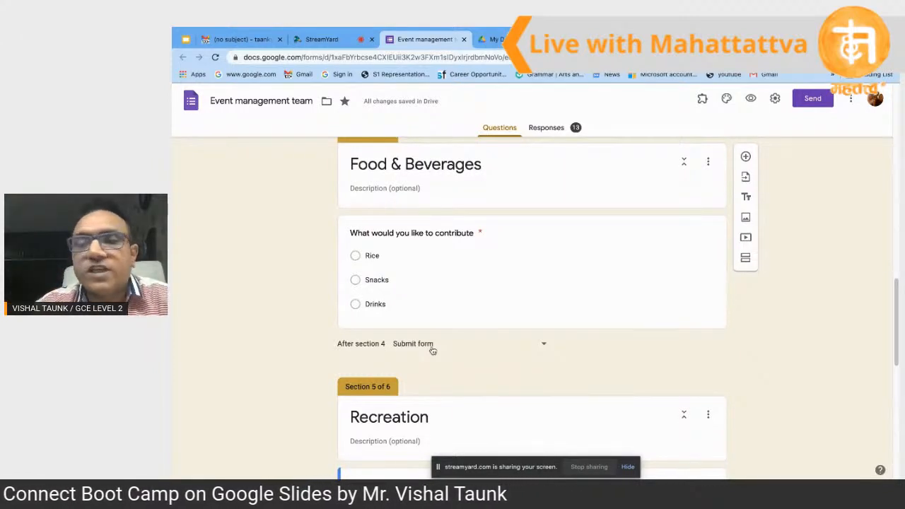
scroll(433, 351, up, 2)
scroll(432, 346, up, 3)
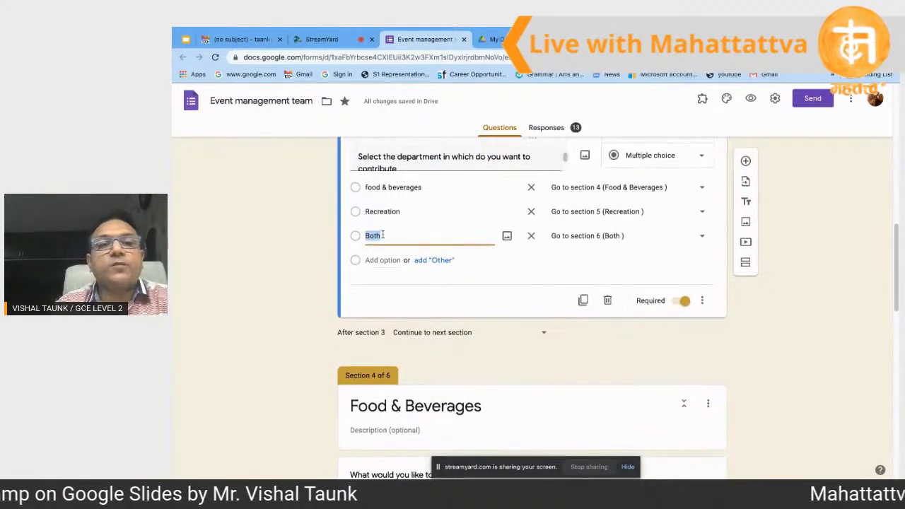
double_click(369, 213)
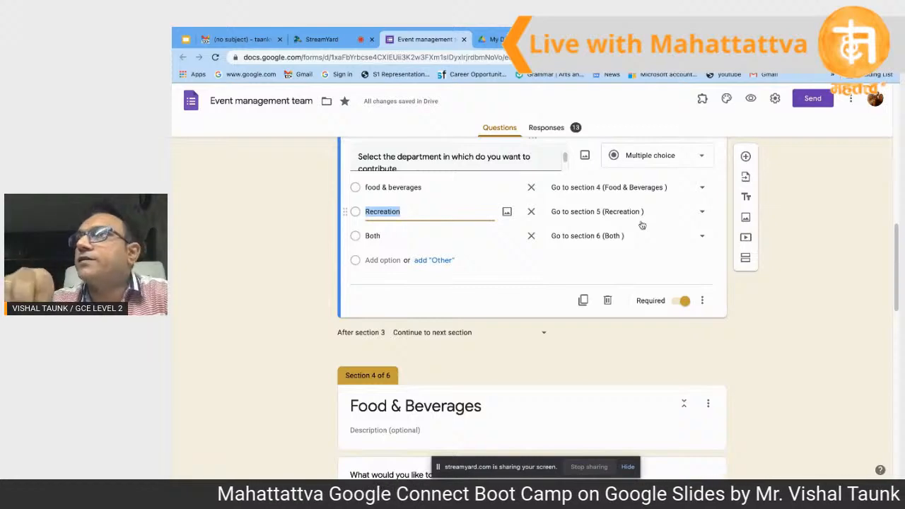
scroll(642, 223, down, 3)
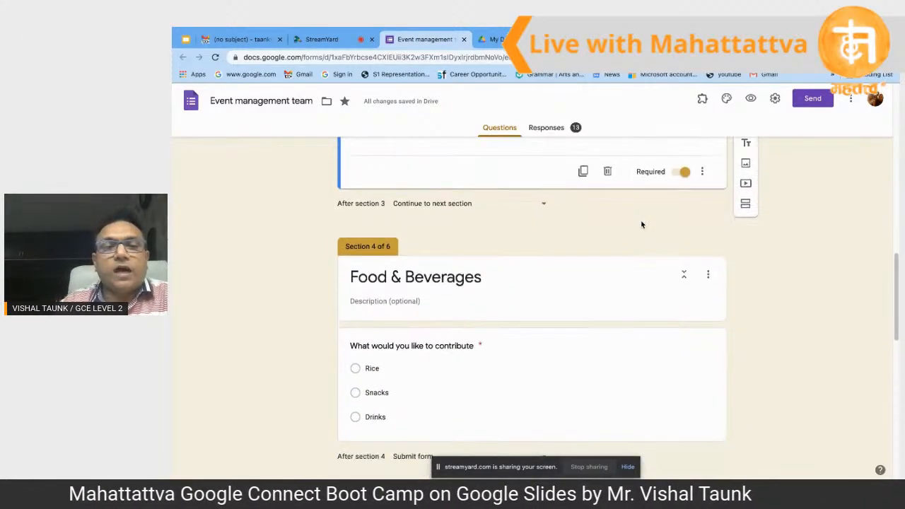
scroll(641, 223, down, 3)
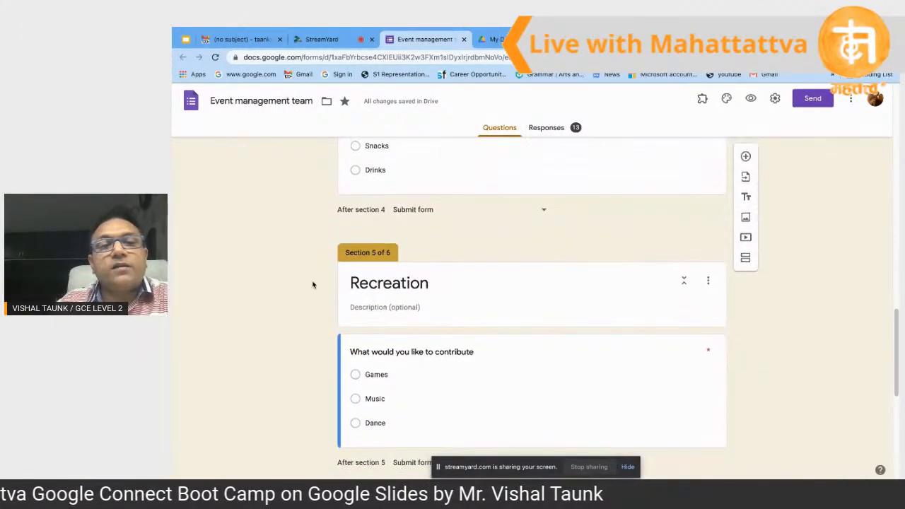
scroll(395, 286, down, 2)
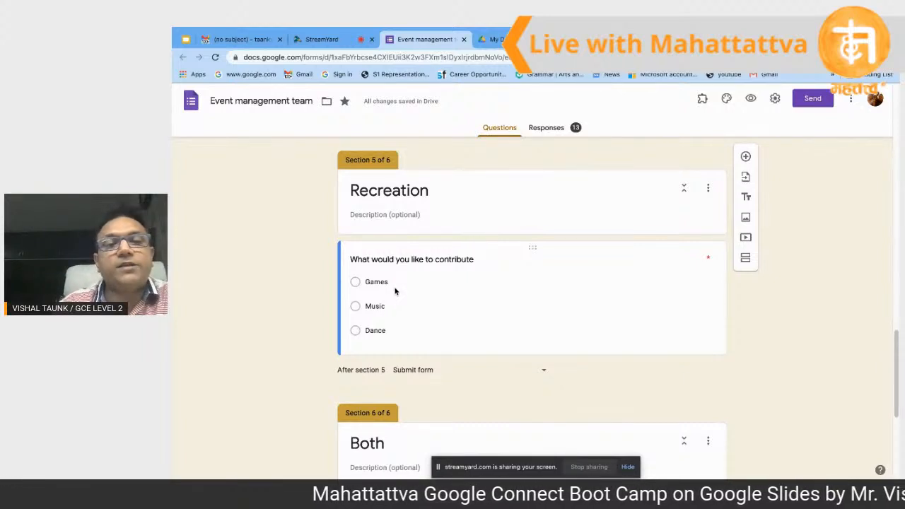
click(361, 284)
scroll(368, 297, down, 3)
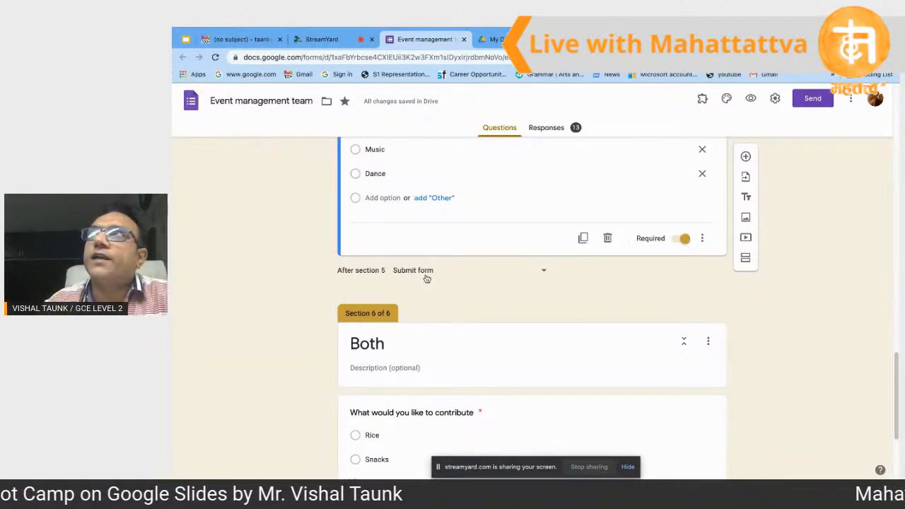
scroll(427, 278, down, 1)
scroll(424, 279, up, 6)
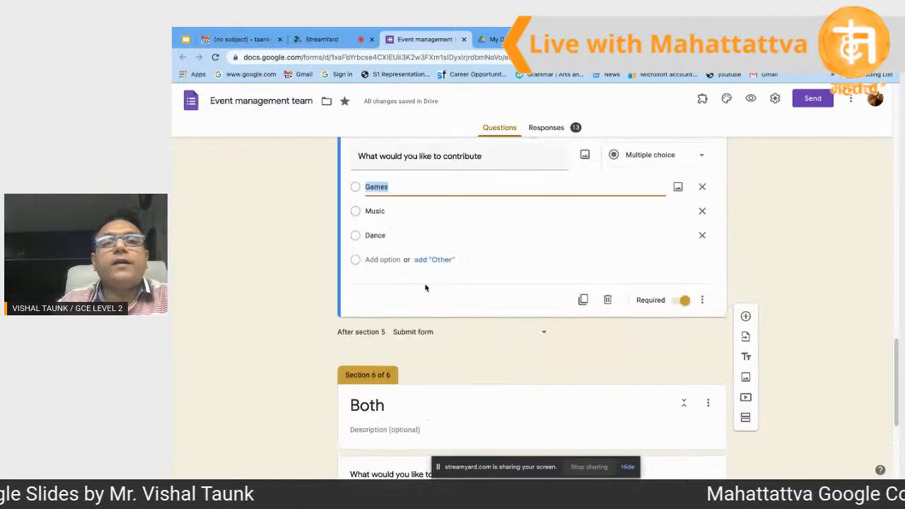
scroll(423, 282, up, 5)
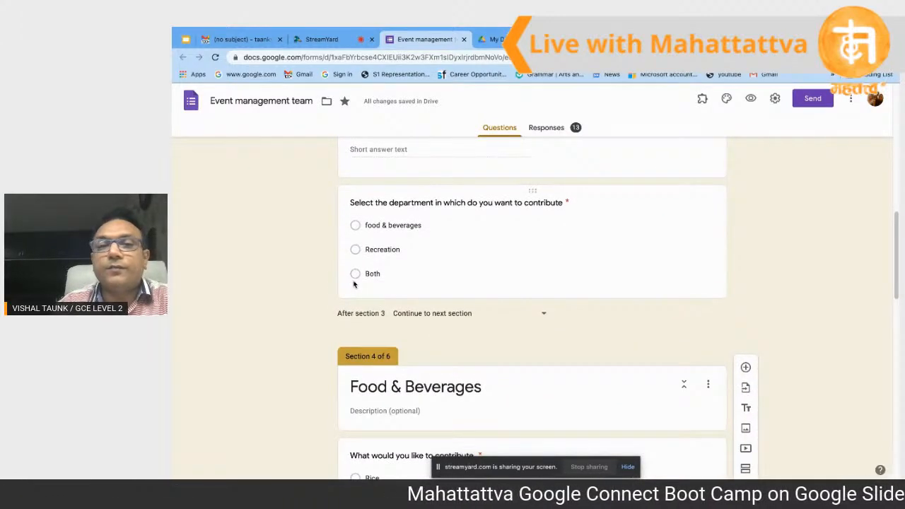
click(355, 284)
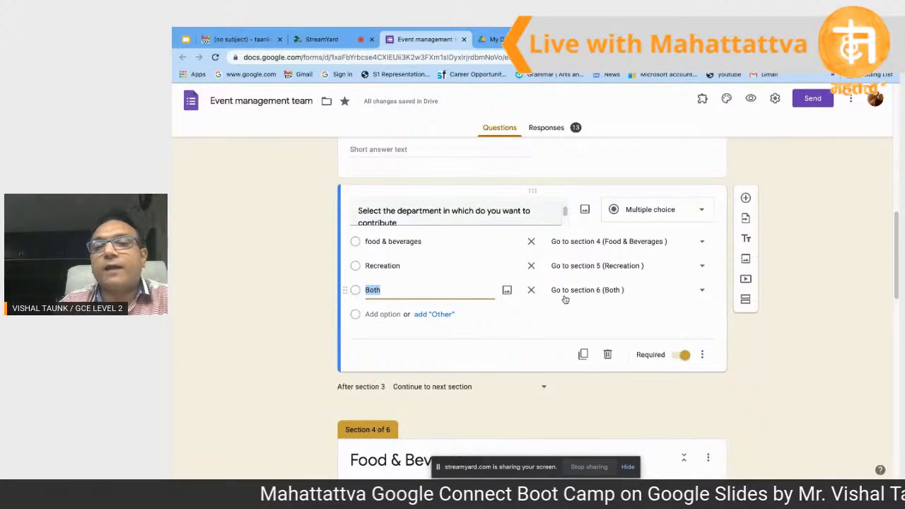
scroll(617, 298, down, 8)
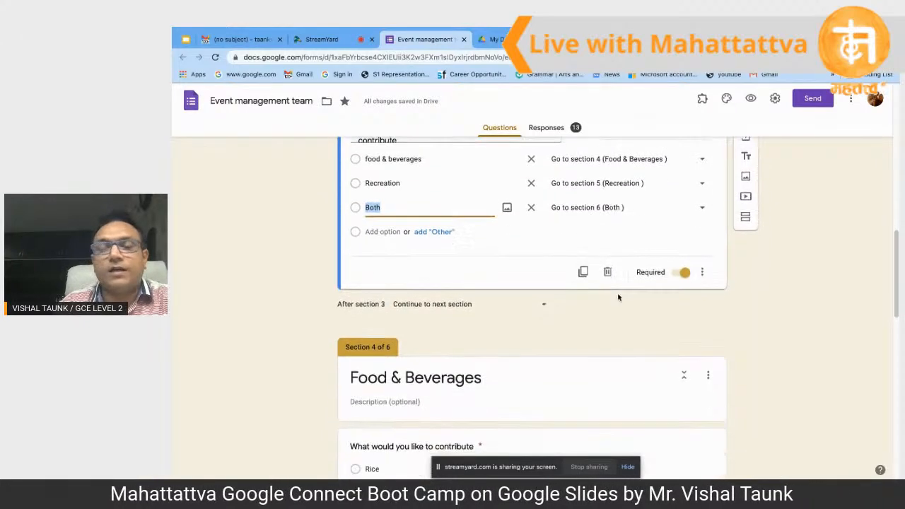
scroll(617, 298, down, 4)
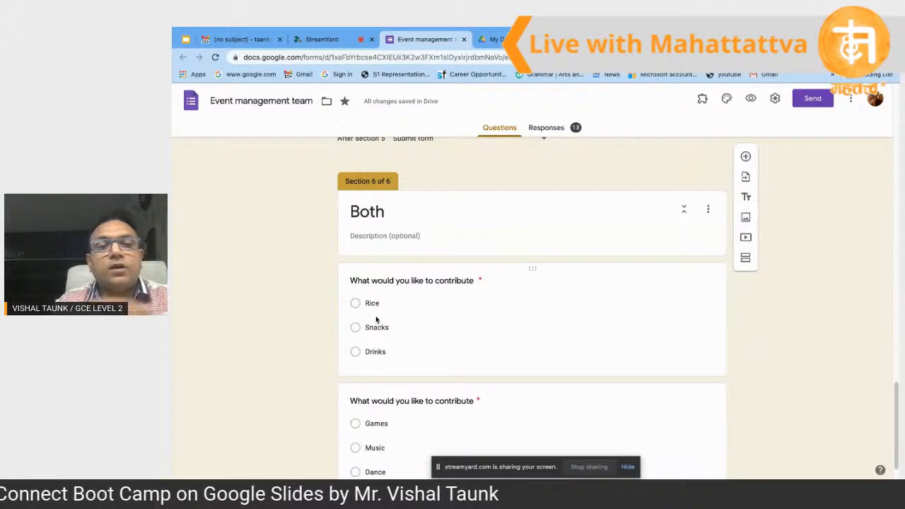
scroll(376, 319, down, 1)
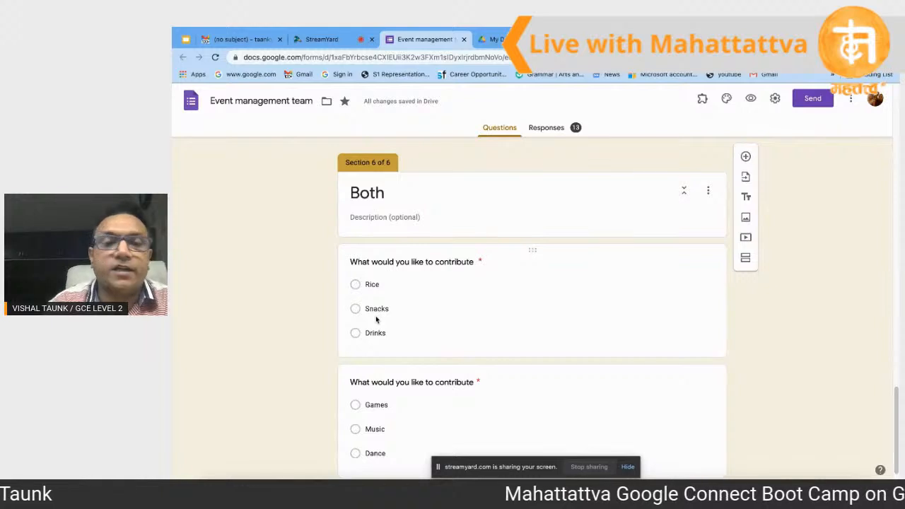
scroll(376, 315, down, 1)
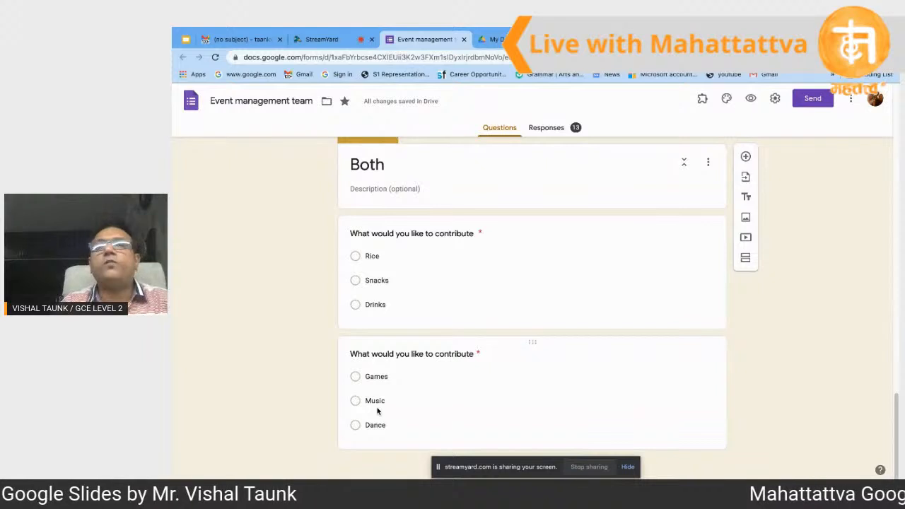
click(552, 133)
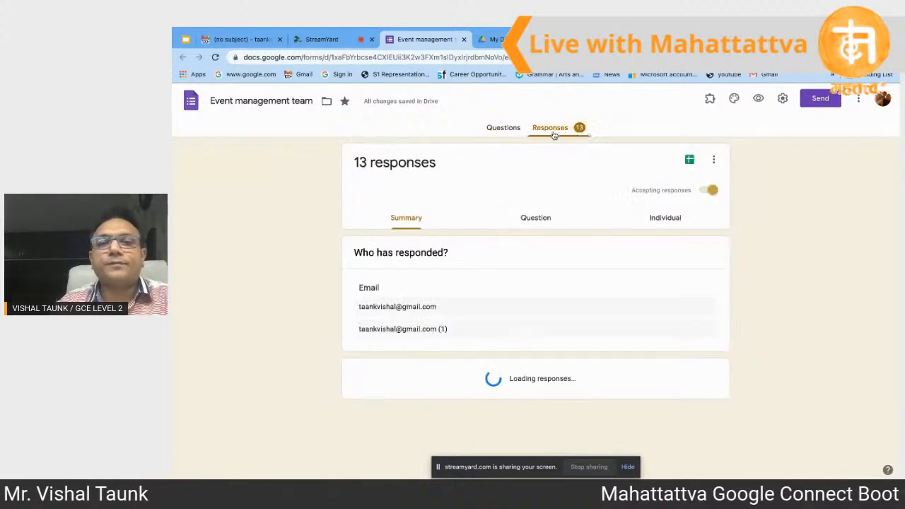
Step: Return to the question editor and scroll through the Event management team form's sections
click(500, 130)
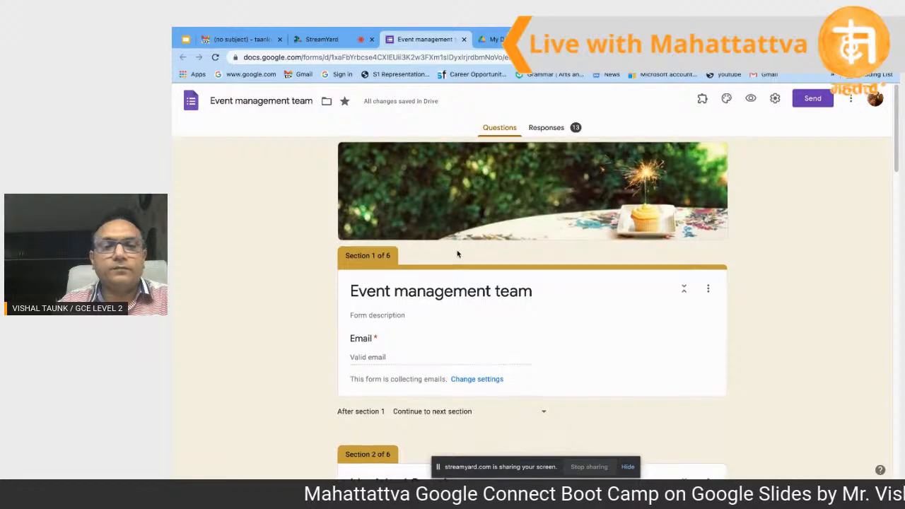
scroll(458, 254, down, 1)
click(402, 328)
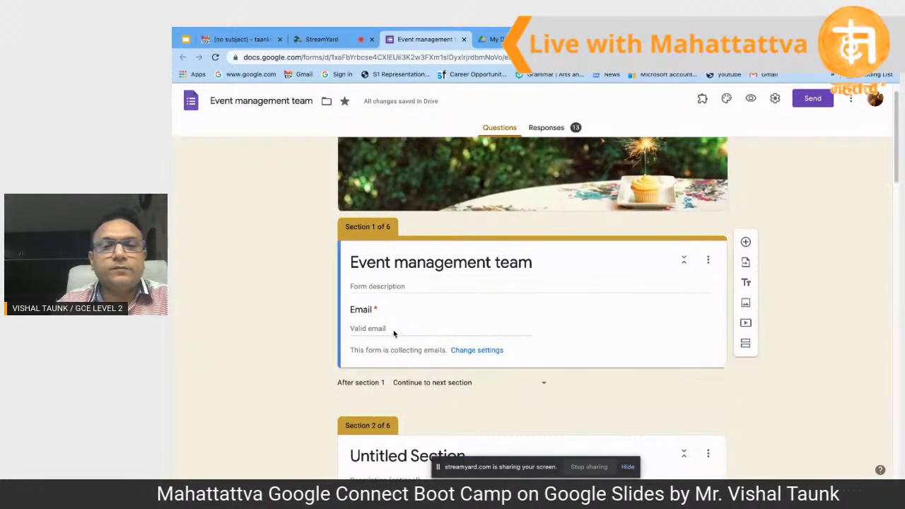
scroll(396, 331, down, 2)
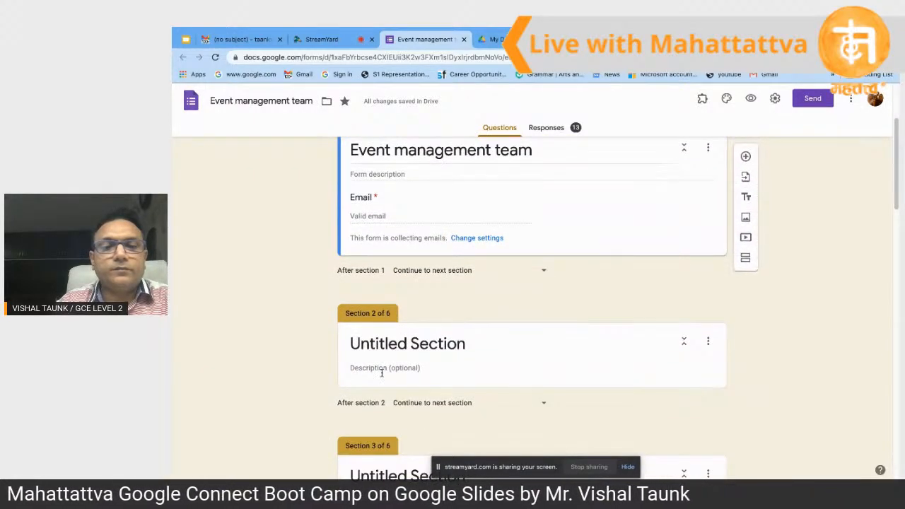
click(380, 370)
scroll(381, 374, down, 3)
scroll(380, 375, down, 1)
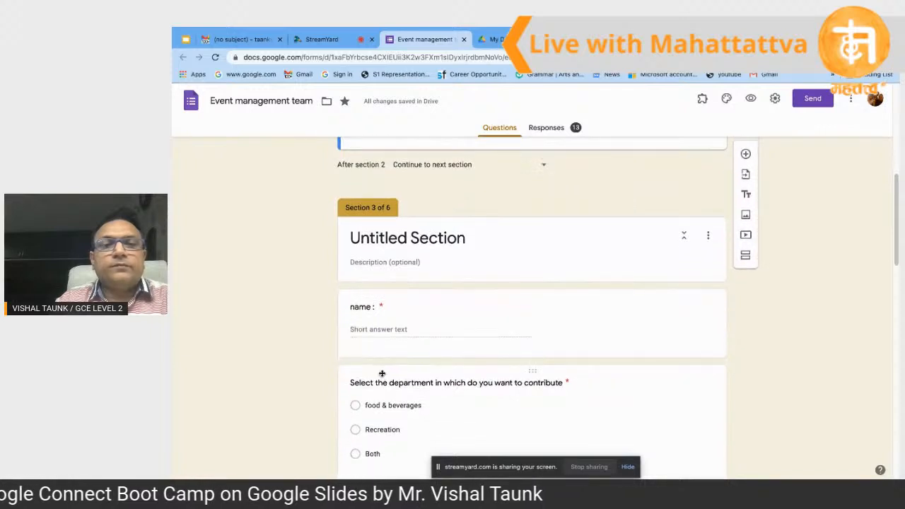
Step: Glance at the Drive and Slides tabs, then scroll the form back up toward Section 1
click(494, 41)
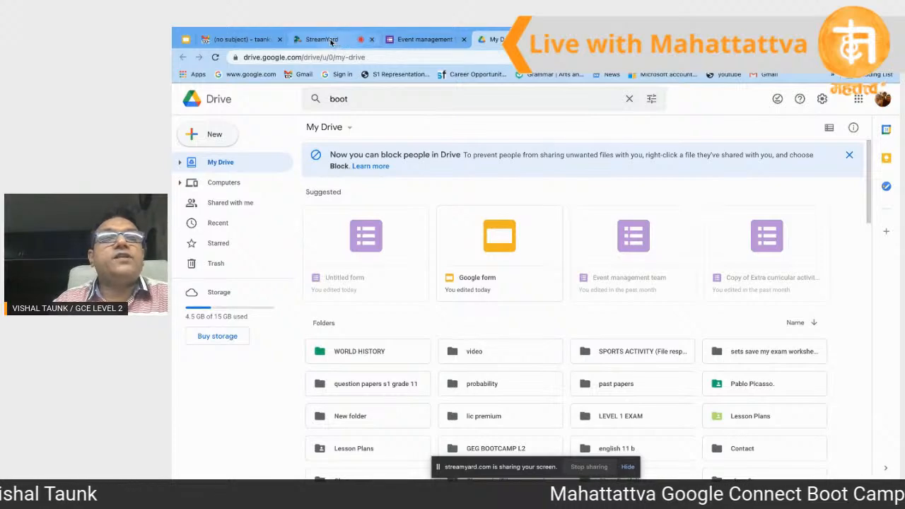
click(185, 39)
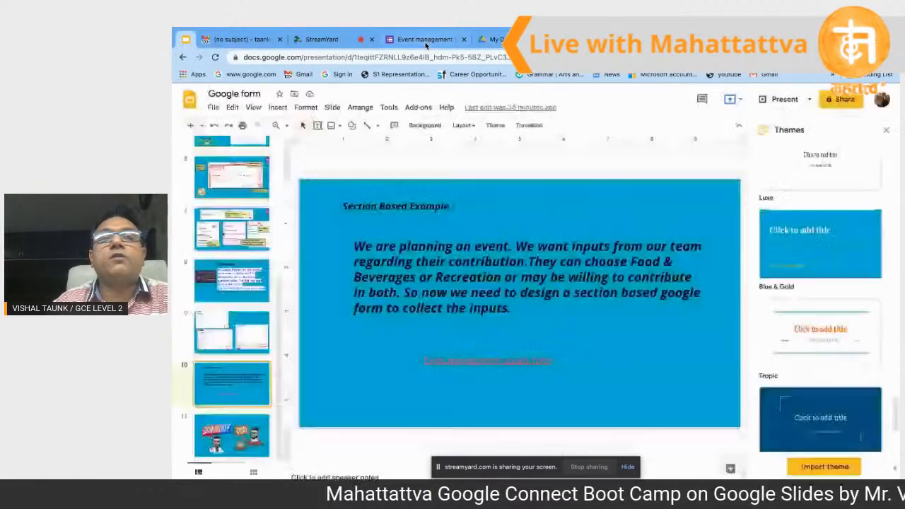
click(427, 41)
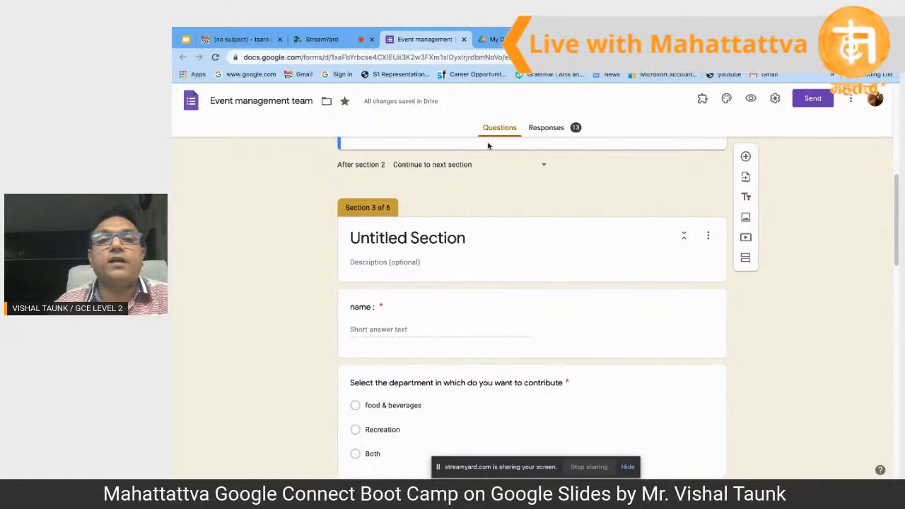
scroll(488, 145, up, 5)
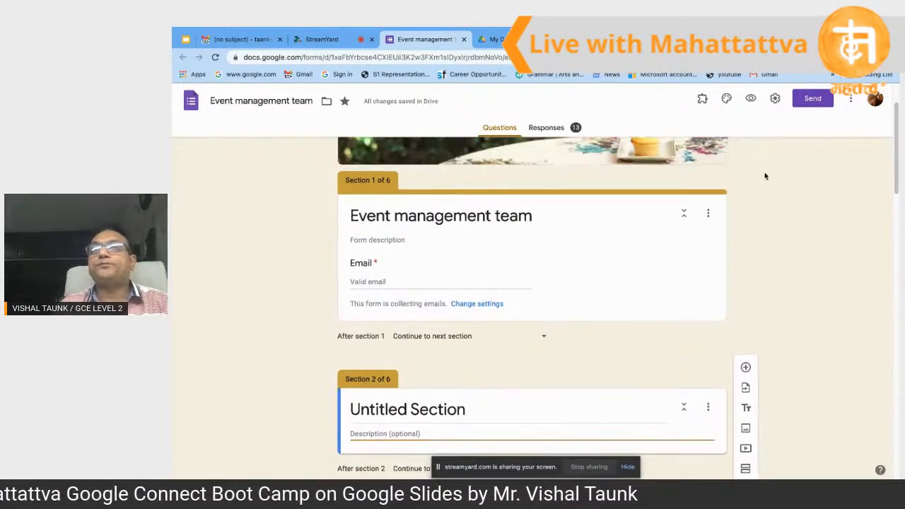
Step: In Settings, toggle Collect emails off and back on, then enable Response receipts
click(776, 101)
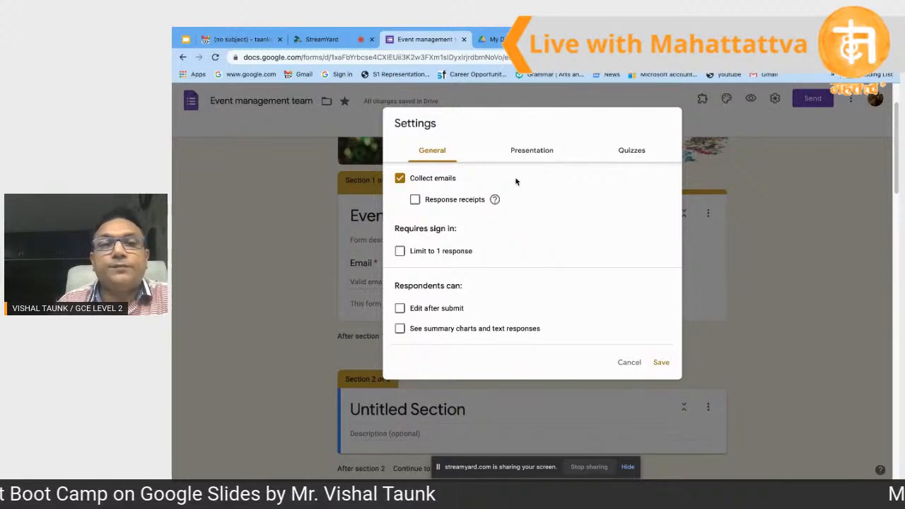
click(400, 179)
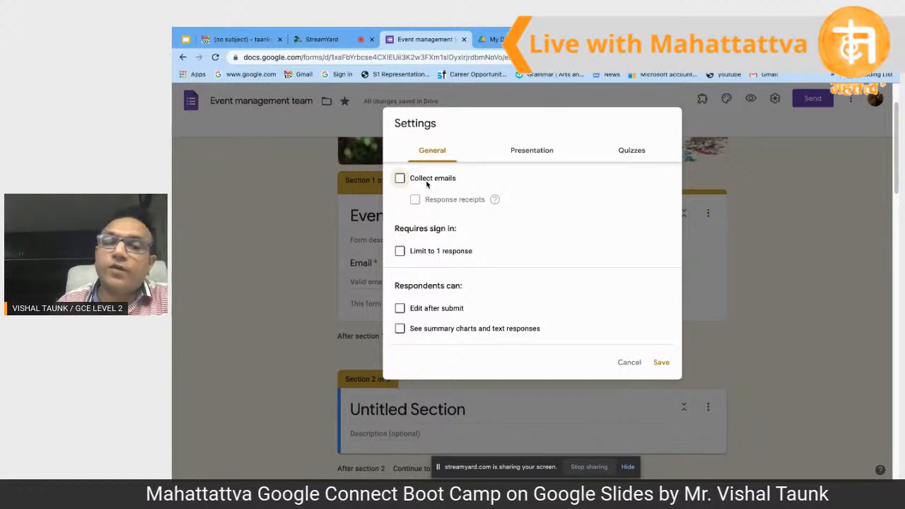
click(400, 179)
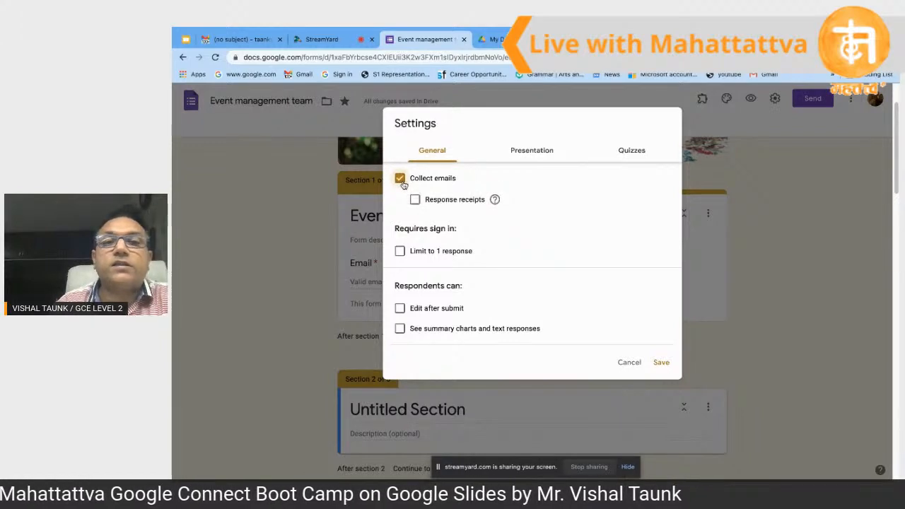
click(415, 200)
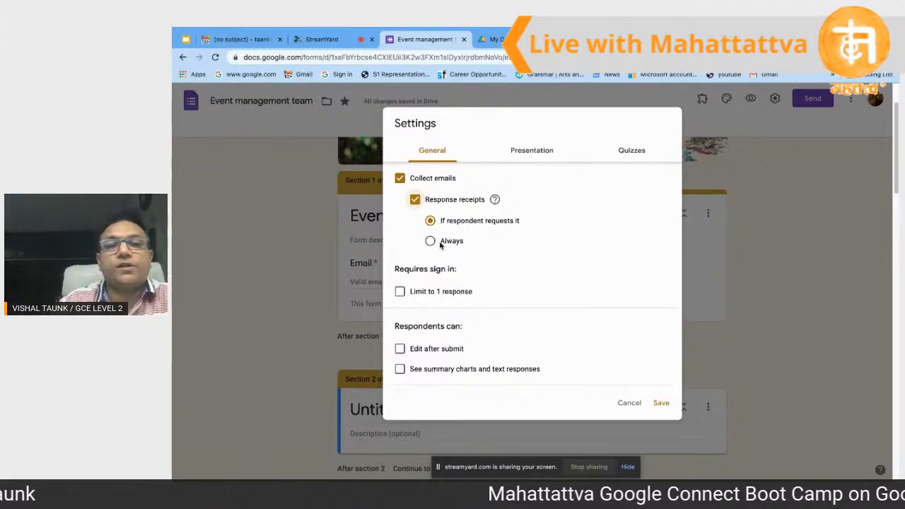
Step: Set response receipts to Always, limit to 1 response, leave editing after submit off, and save
click(431, 241)
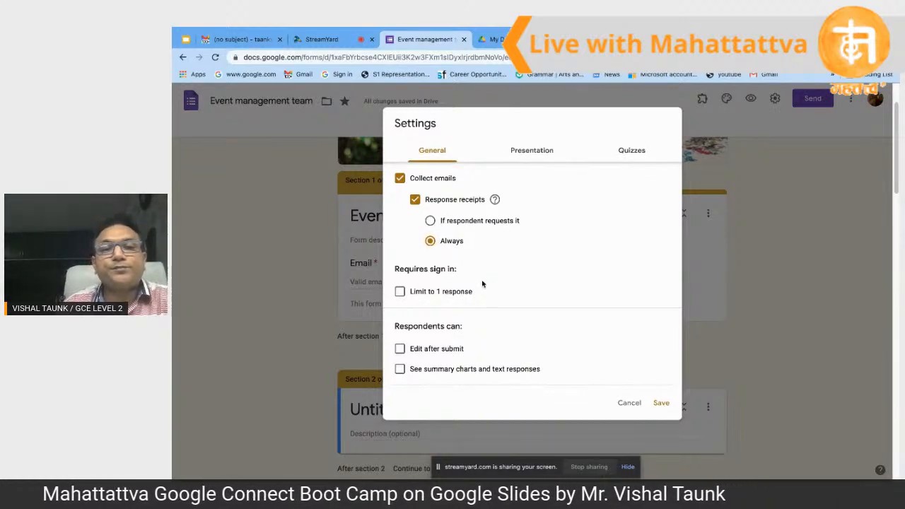
click(401, 292)
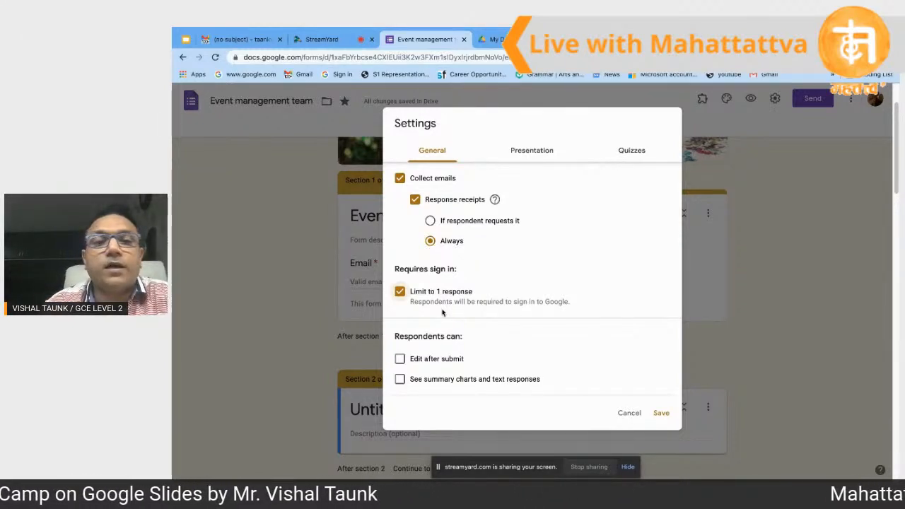
scroll(443, 309, down, 1)
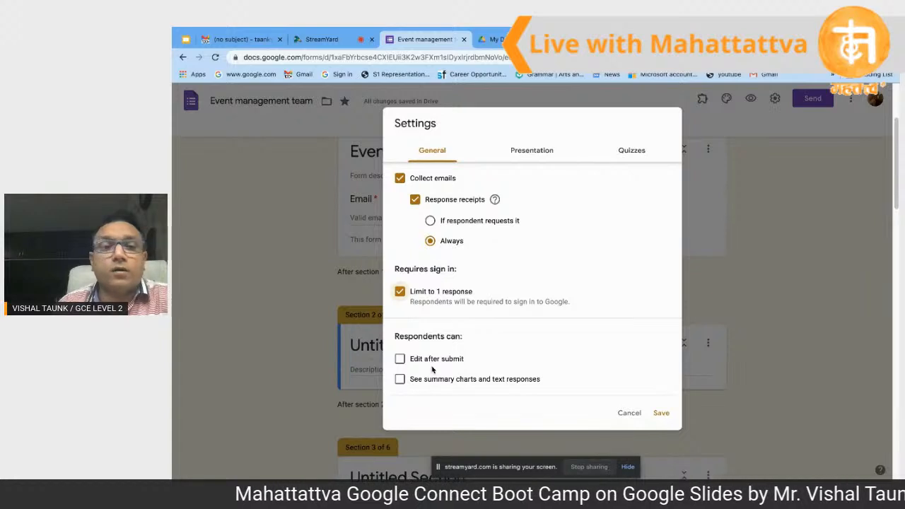
click(400, 360)
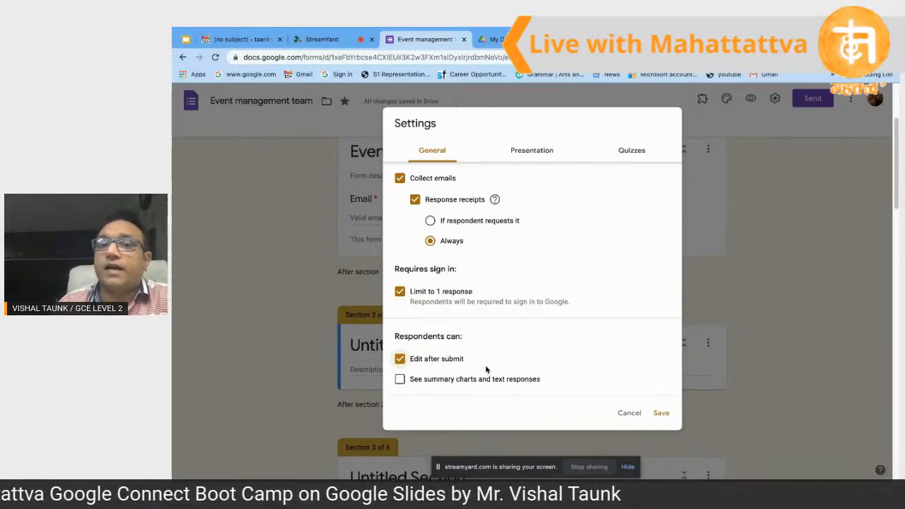
click(400, 360)
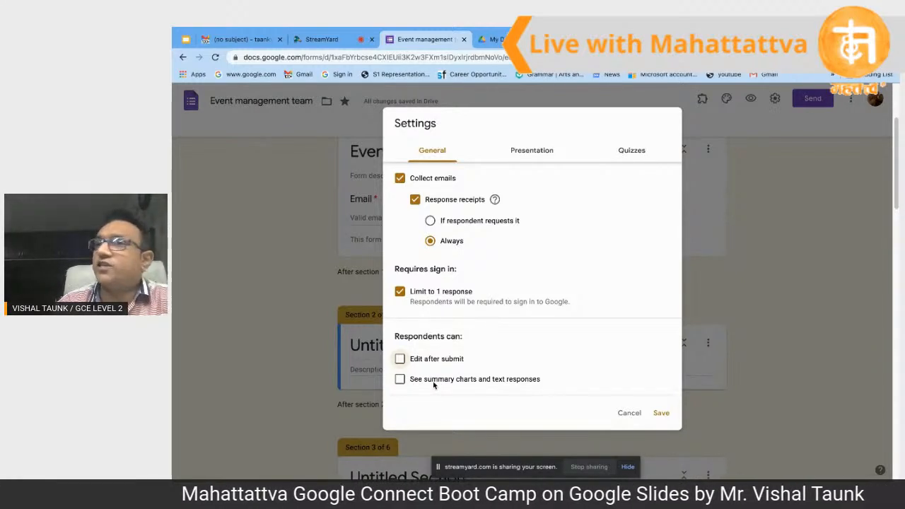
click(662, 414)
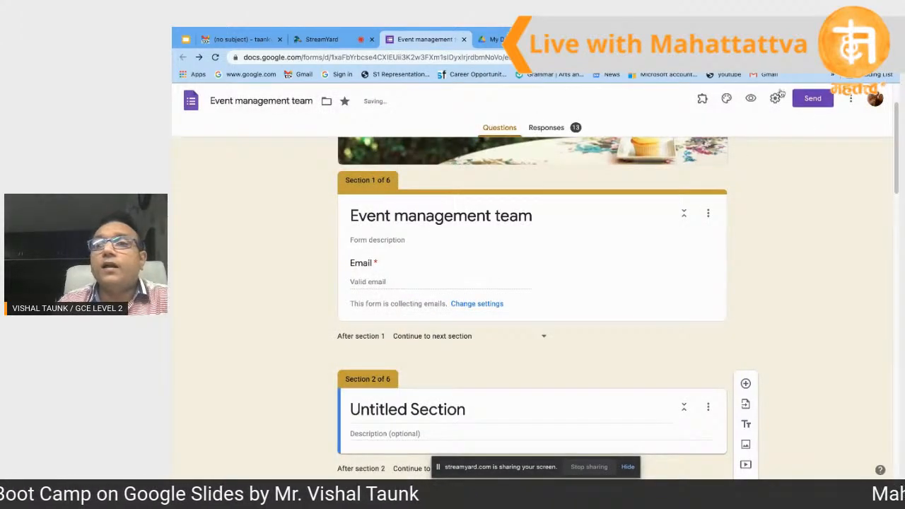
click(775, 99)
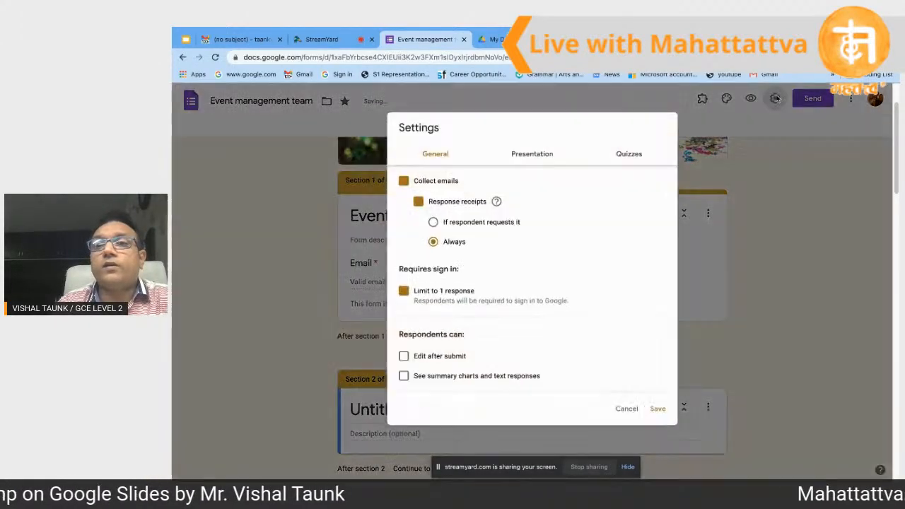
Step: Turn on Shuffle question order in Presentation settings, save, then reopen the settings
click(536, 153)
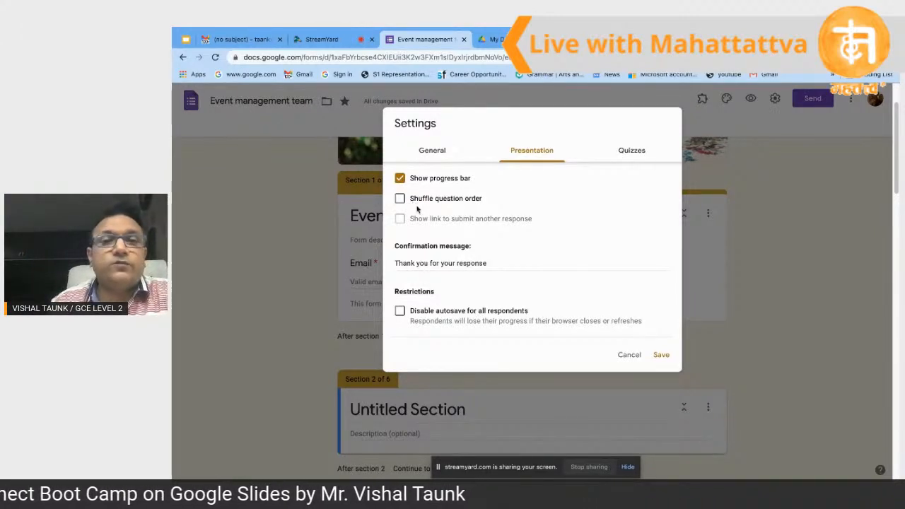
click(400, 201)
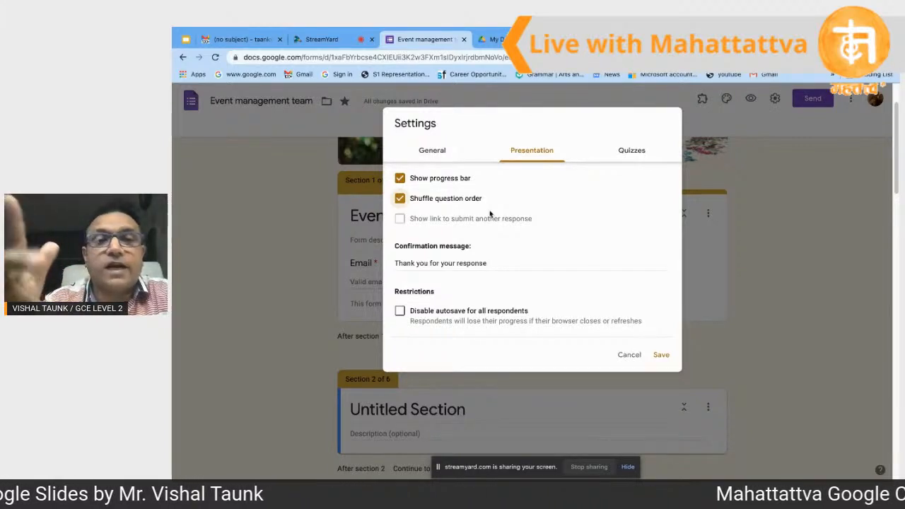
click(502, 265)
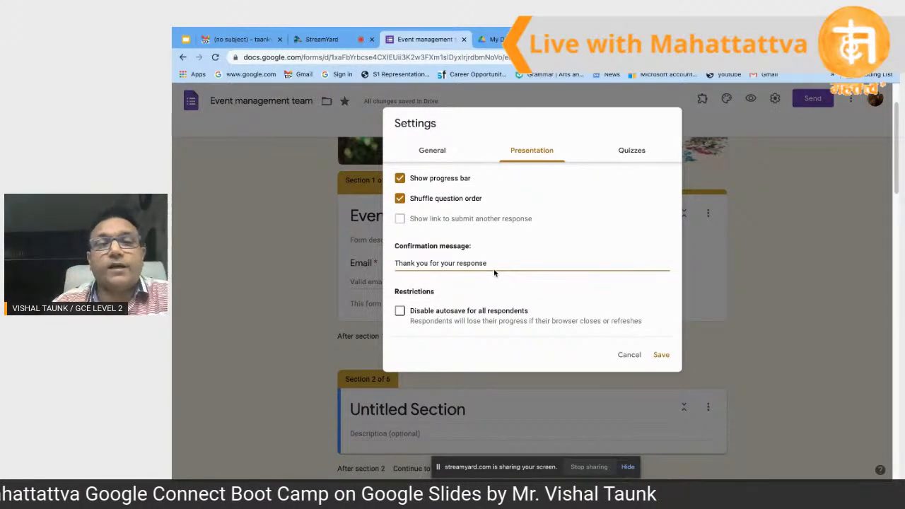
scroll(494, 273, down, 1)
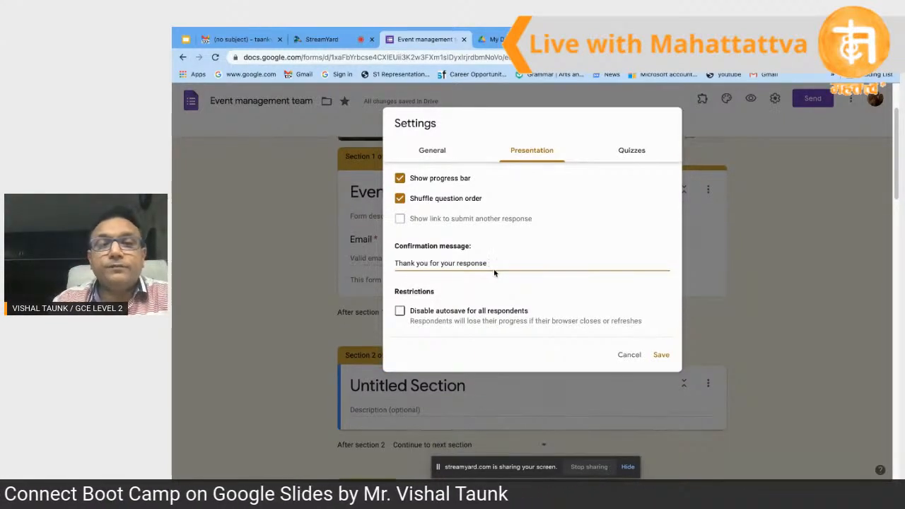
click(661, 355)
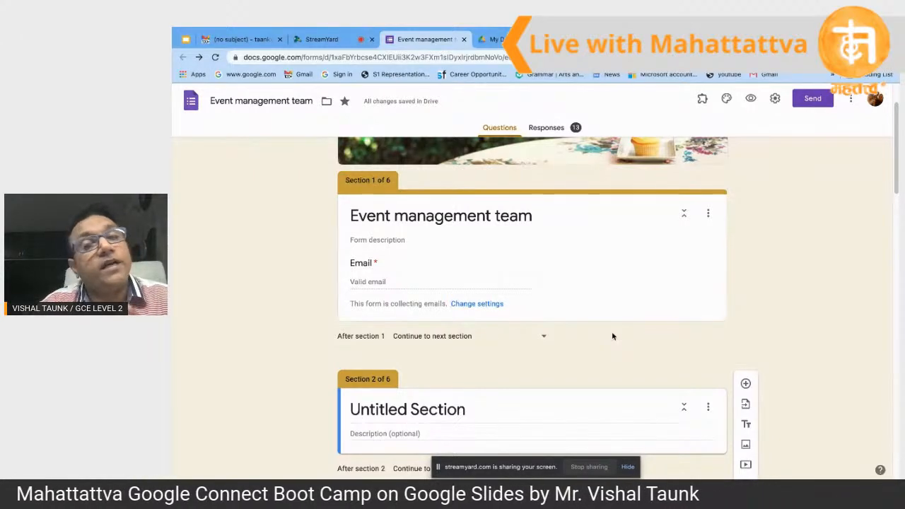
click(776, 101)
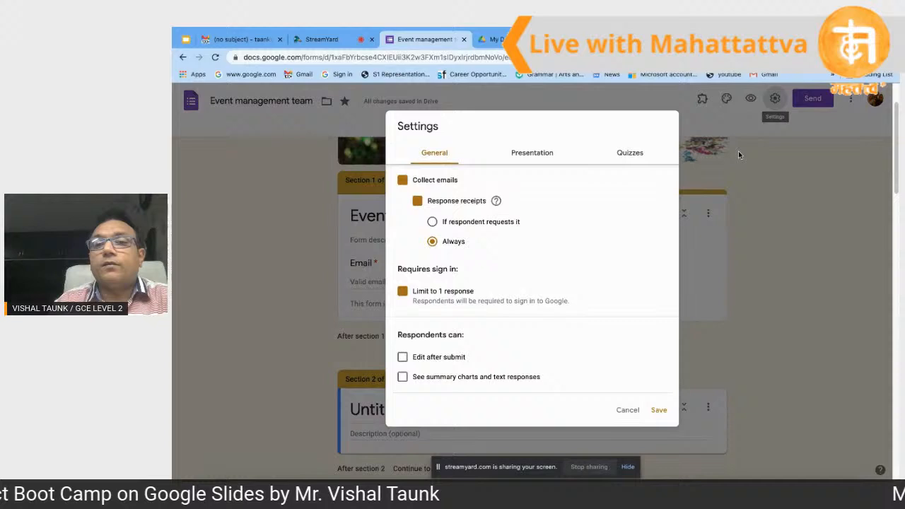
Step: Make the form a quiz releasing grades immediately, with correct answers shown to respondents, and save
click(637, 156)
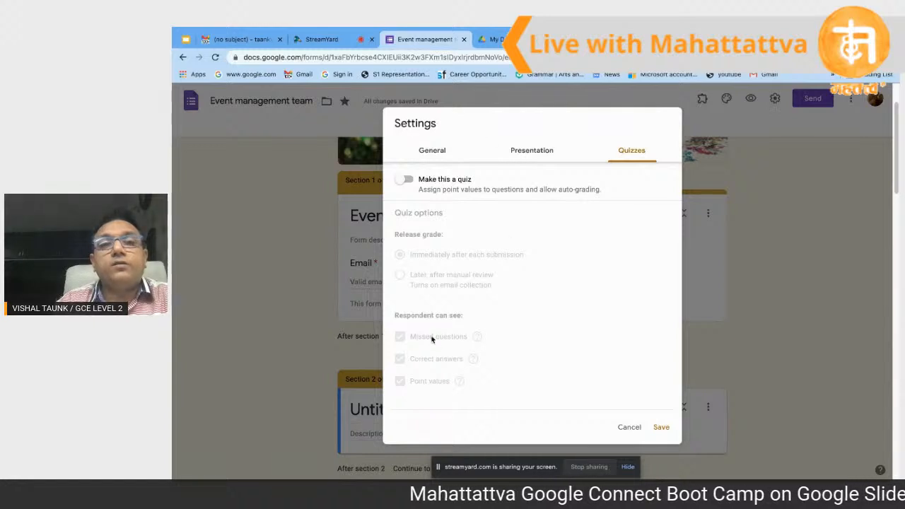
click(404, 181)
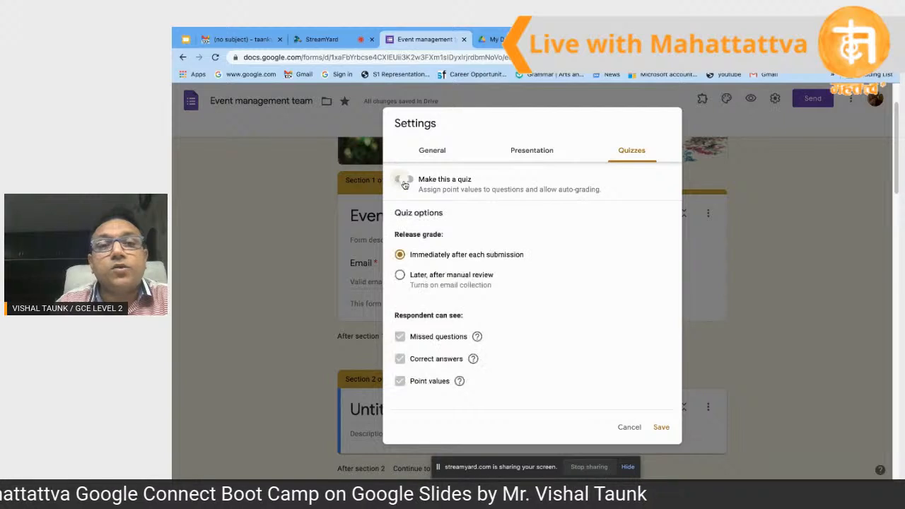
scroll(495, 255, down, 1)
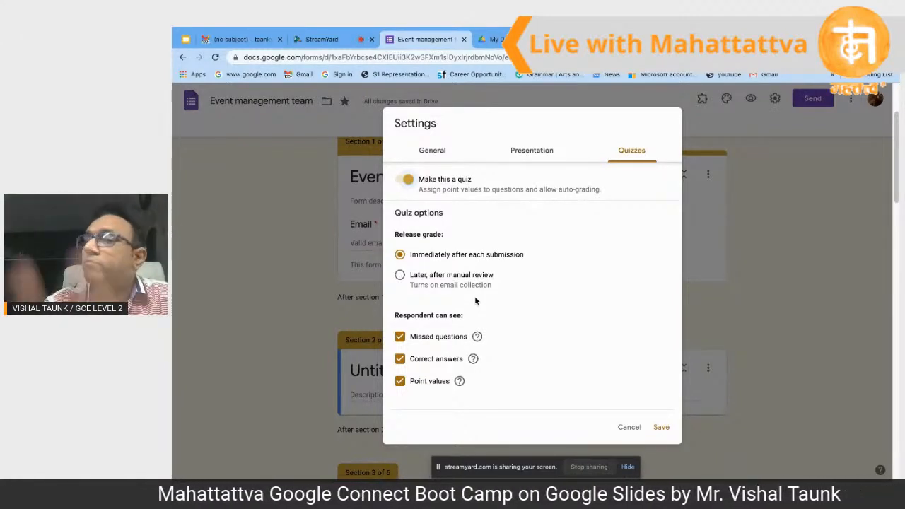
click(401, 276)
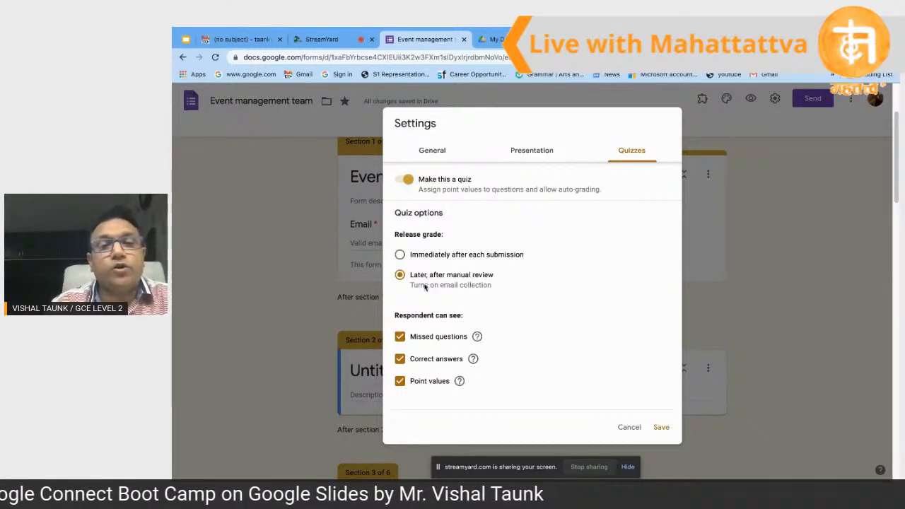
click(400, 255)
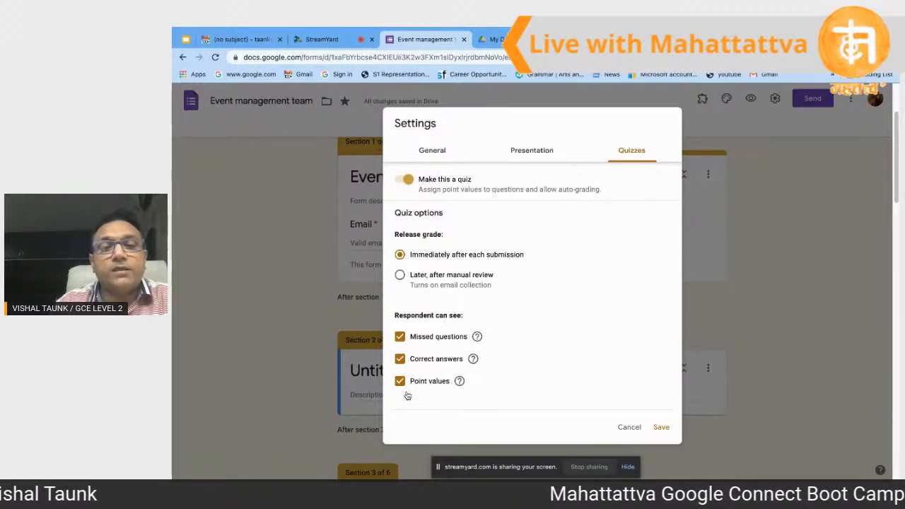
mouse_move(462, 385)
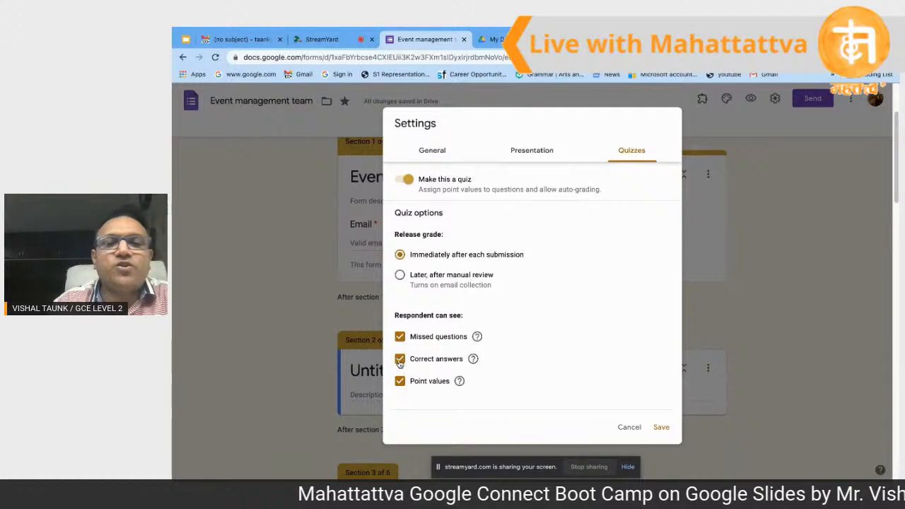
click(400, 360)
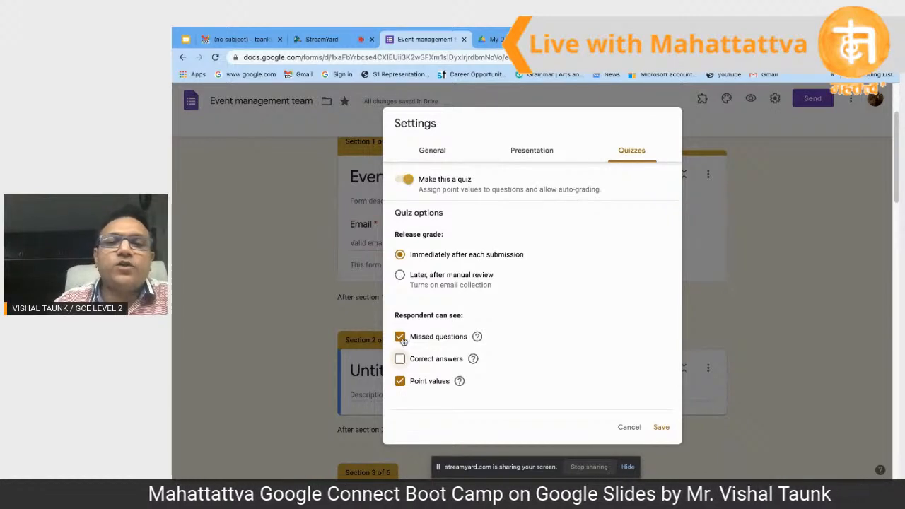
click(401, 361)
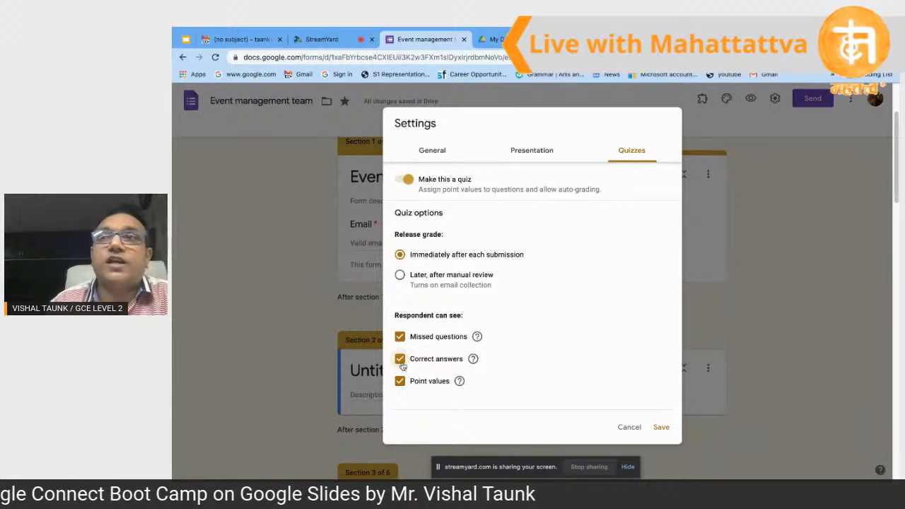
click(662, 427)
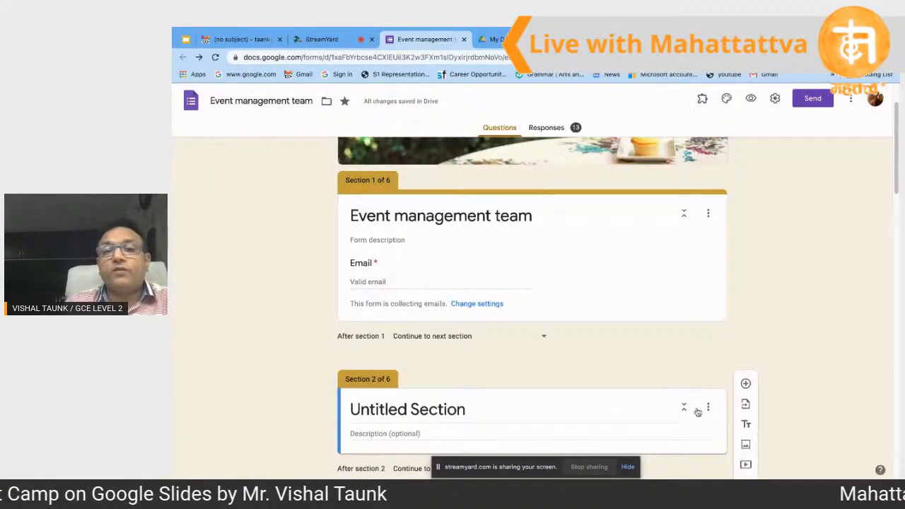
scroll(634, 282, down, 1)
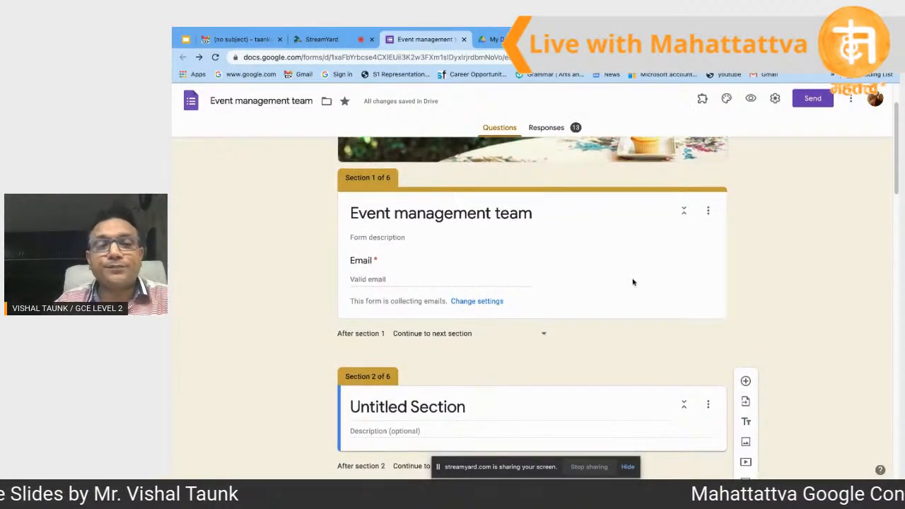
scroll(633, 282, down, 3)
scroll(633, 282, up, 1)
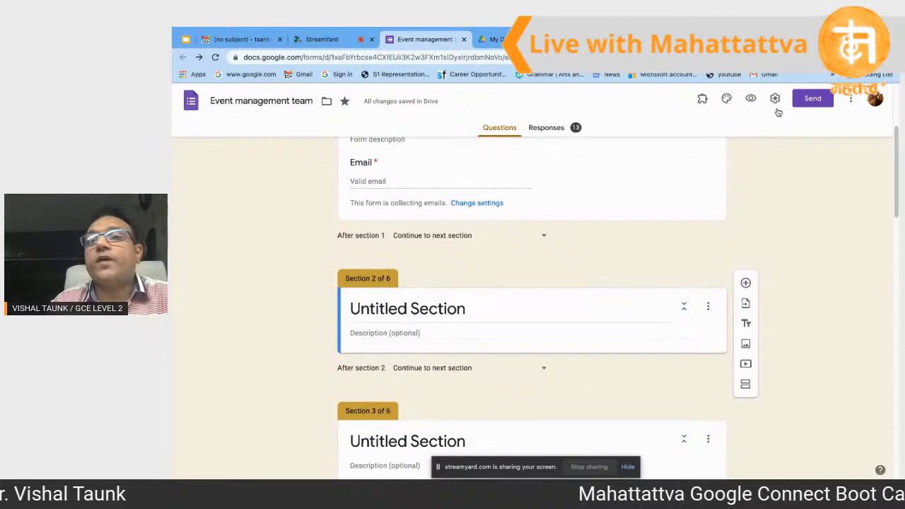
Step: Make a copy of the Event management team form, then return to the original form's tab
click(851, 101)
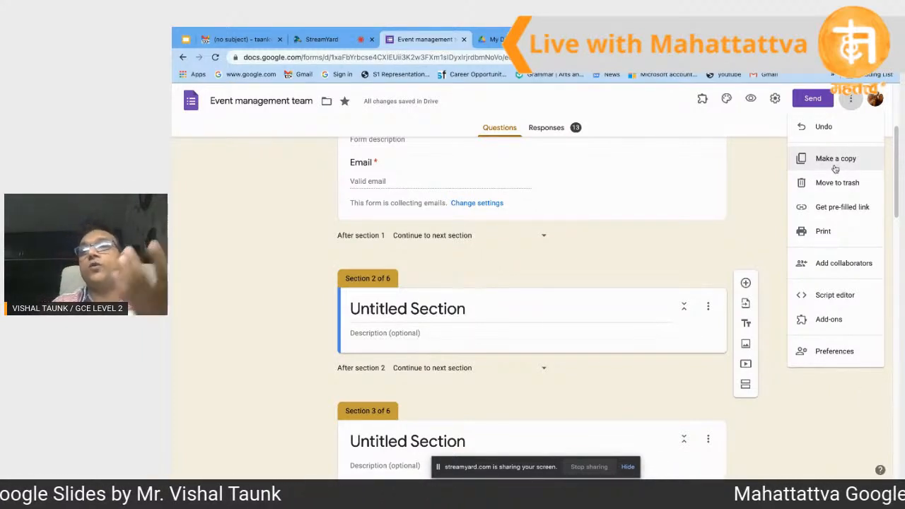
scroll(676, 183, up, 3)
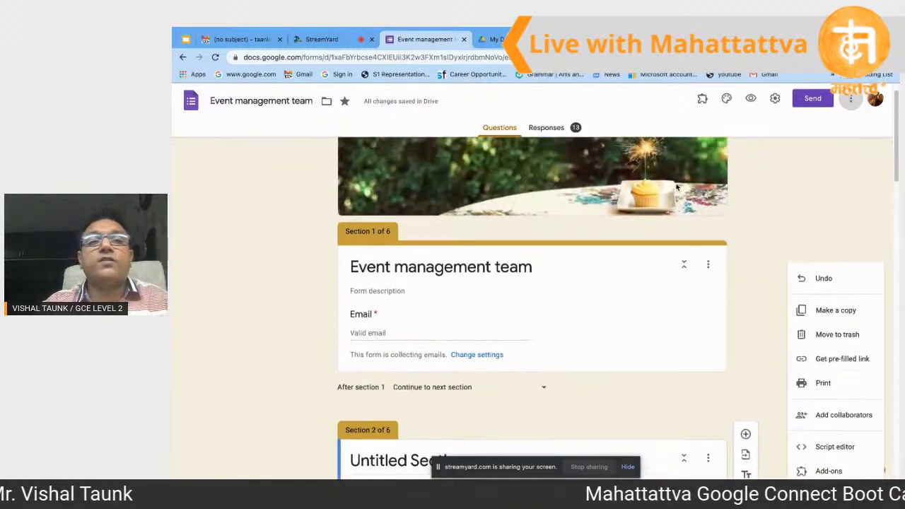
scroll(678, 179, down, 1)
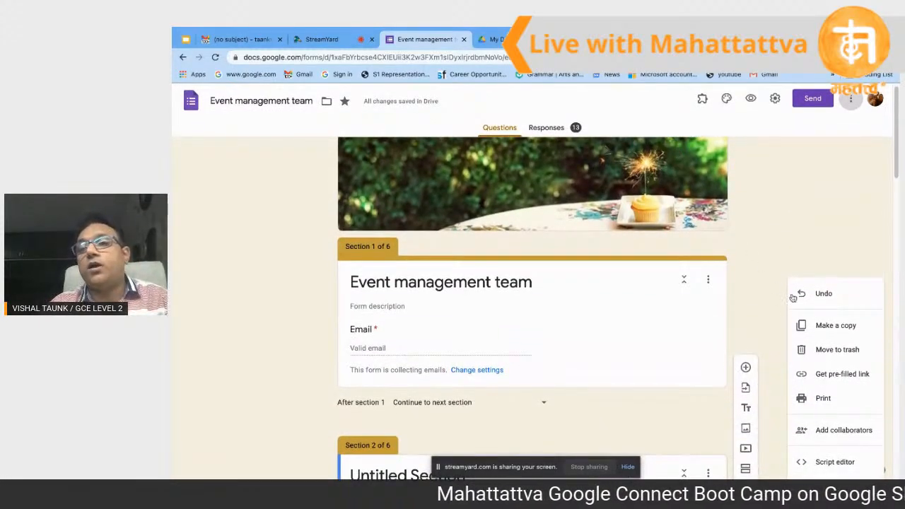
click(819, 328)
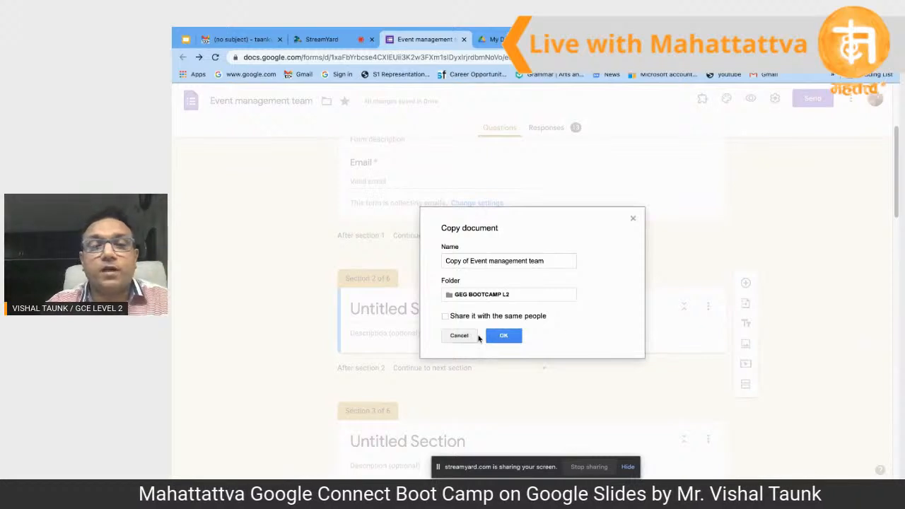
click(505, 336)
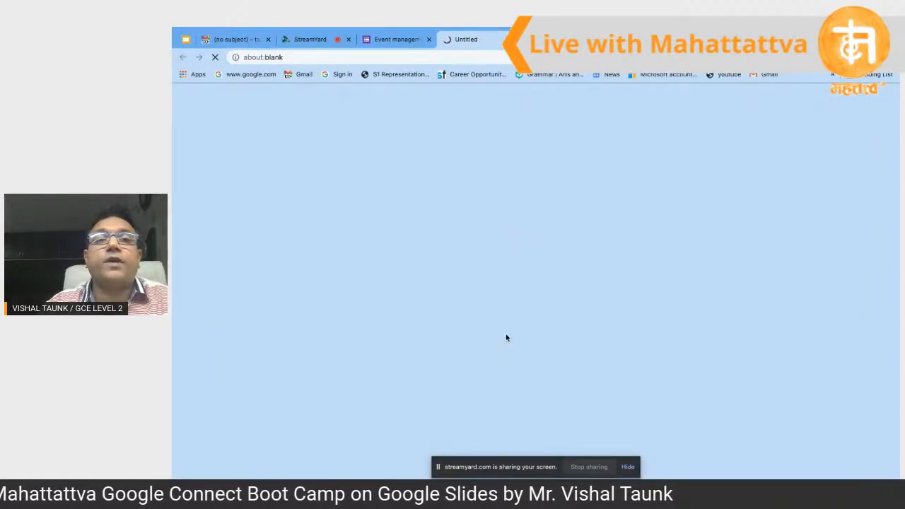
click(406, 40)
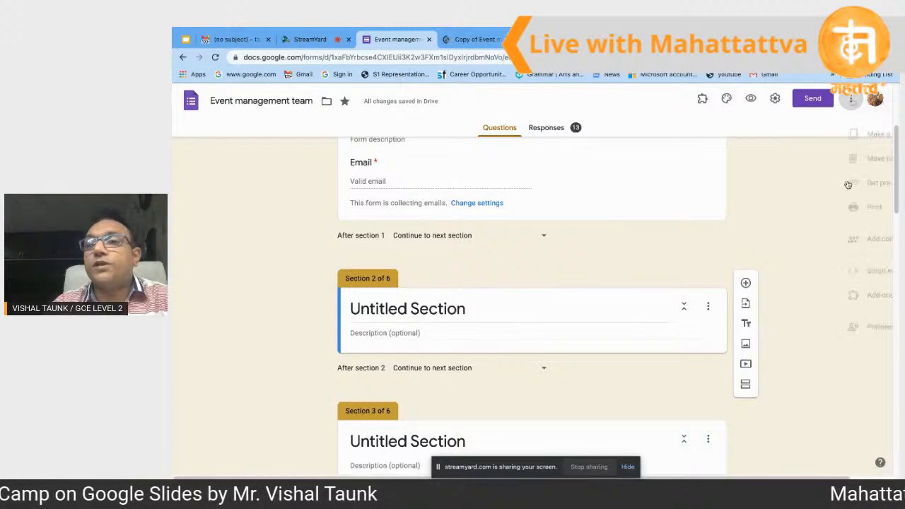
click(852, 98)
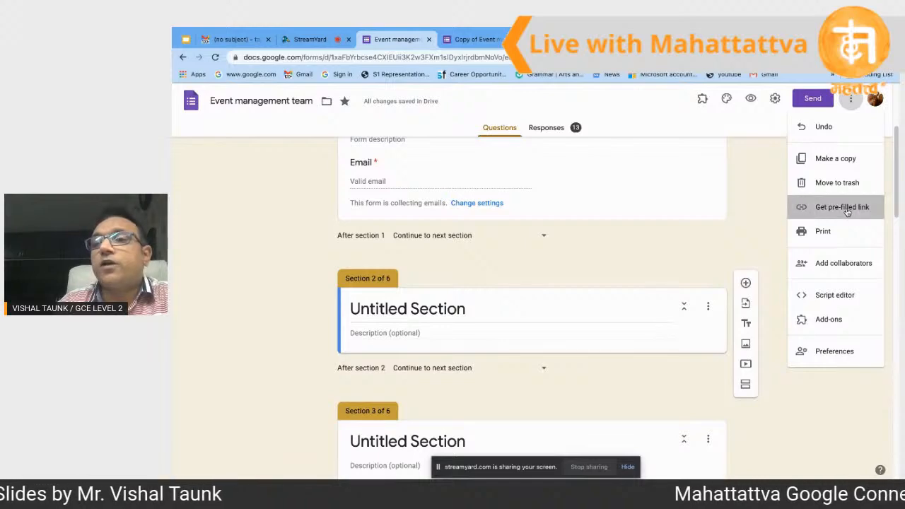
Step: Generate a pre-filled response link for the Event management team form and copy it
click(846, 208)
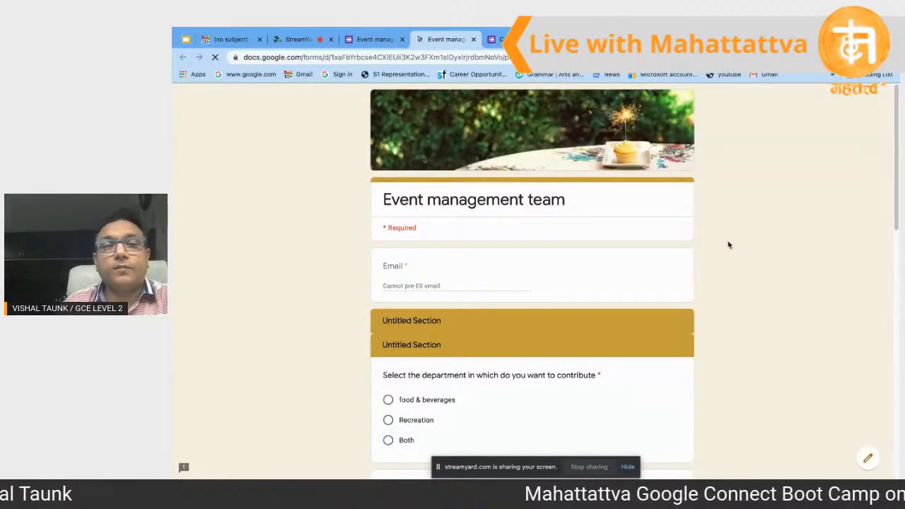
scroll(597, 288, down, 4)
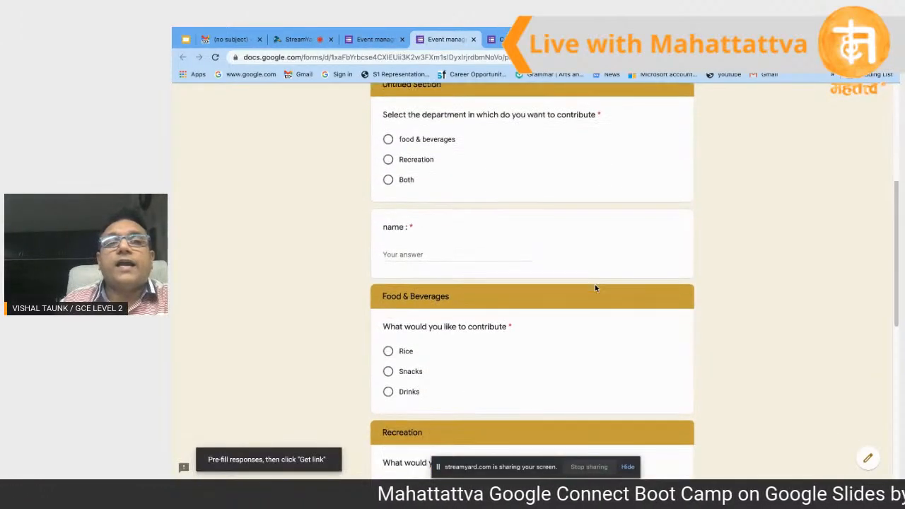
scroll(467, 276, down, 2)
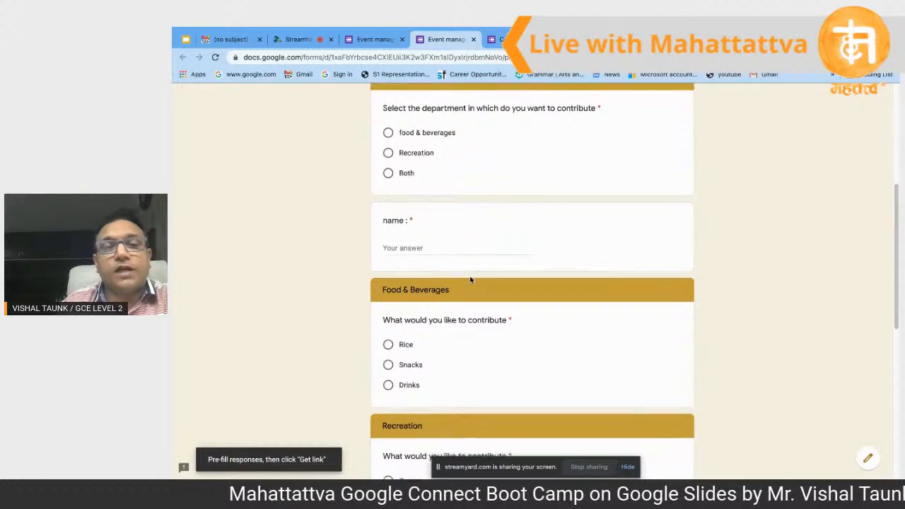
scroll(471, 280, down, 4)
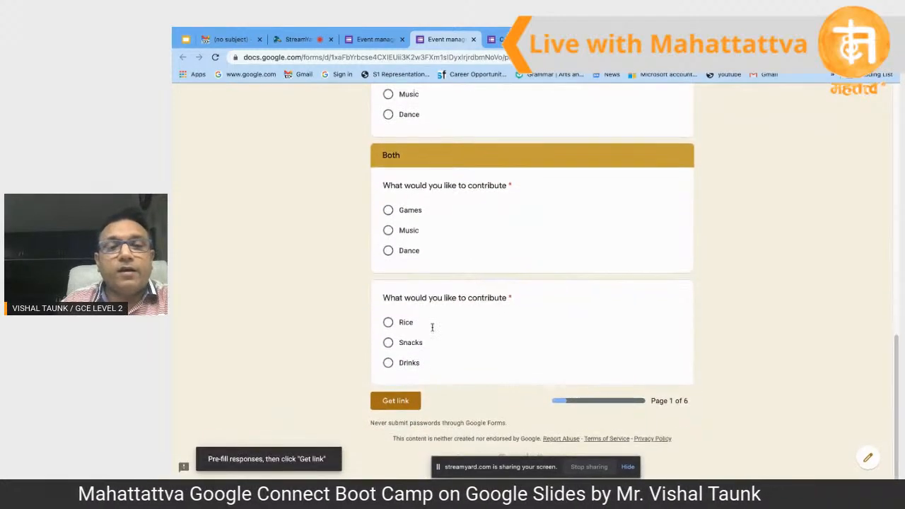
click(397, 403)
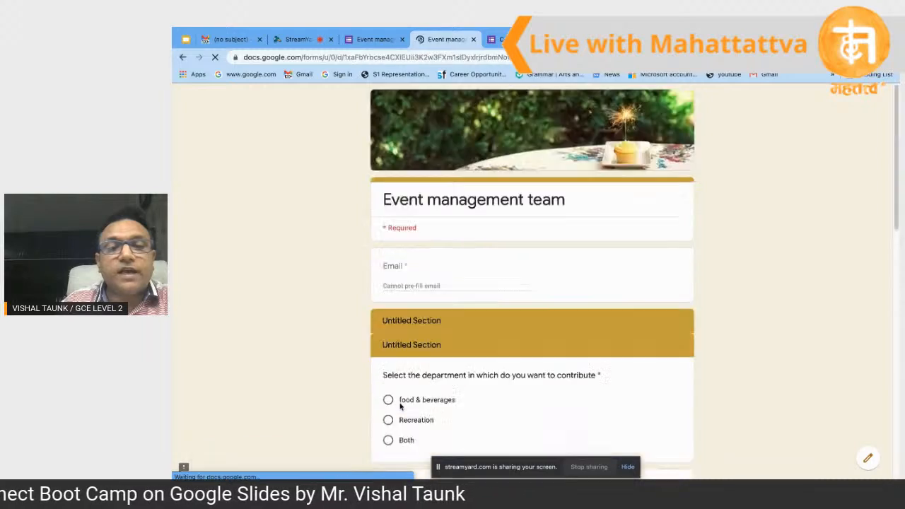
scroll(403, 402, down, 3)
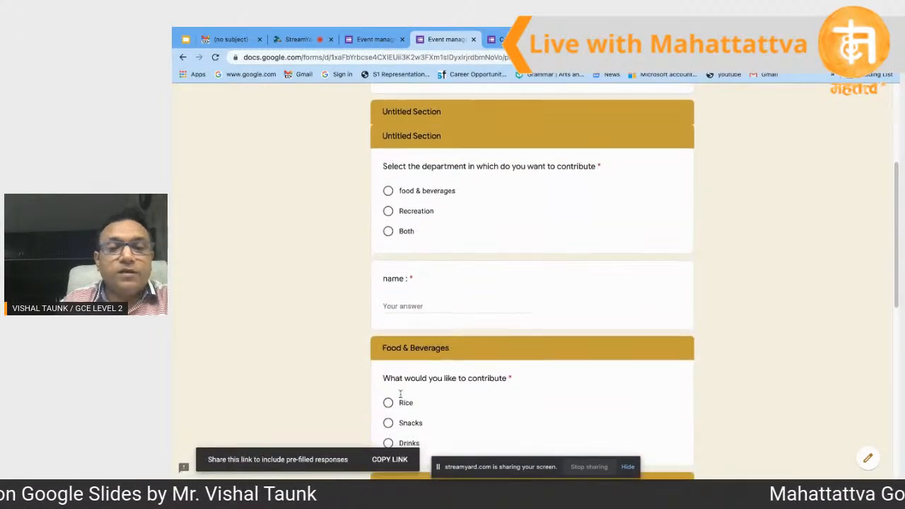
click(390, 460)
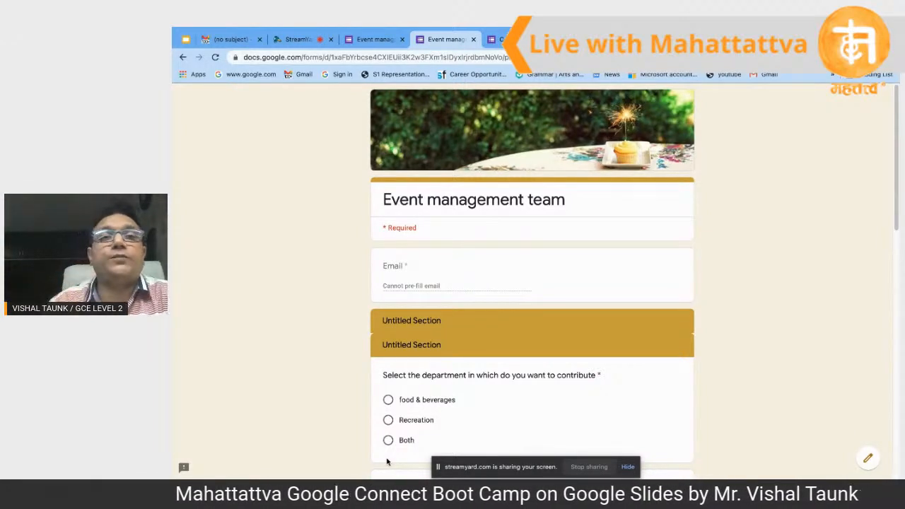
Step: Back in the editor, open Add collaborators, view suggested people, then close the dialog
click(377, 43)
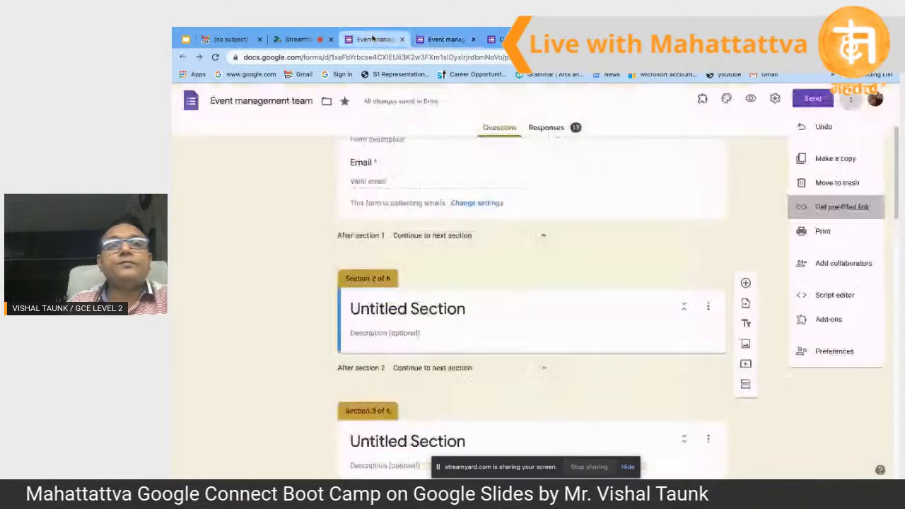
click(851, 99)
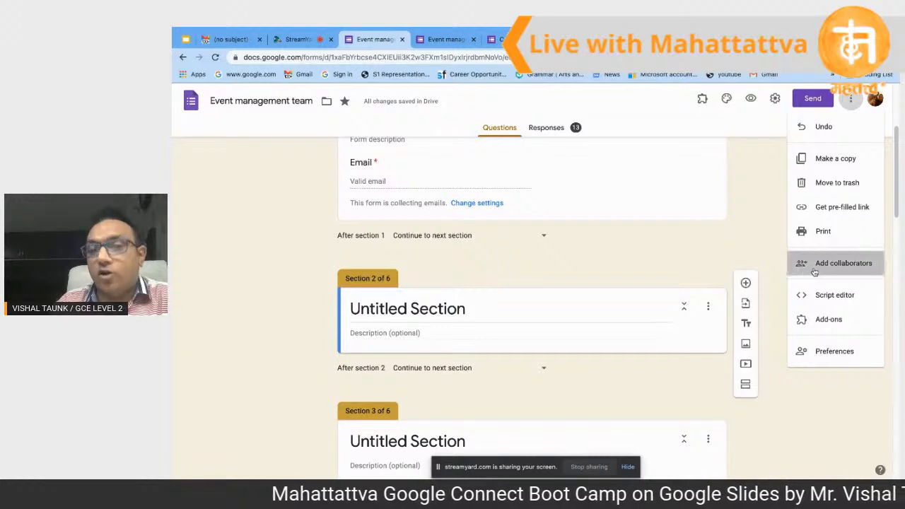
click(815, 272)
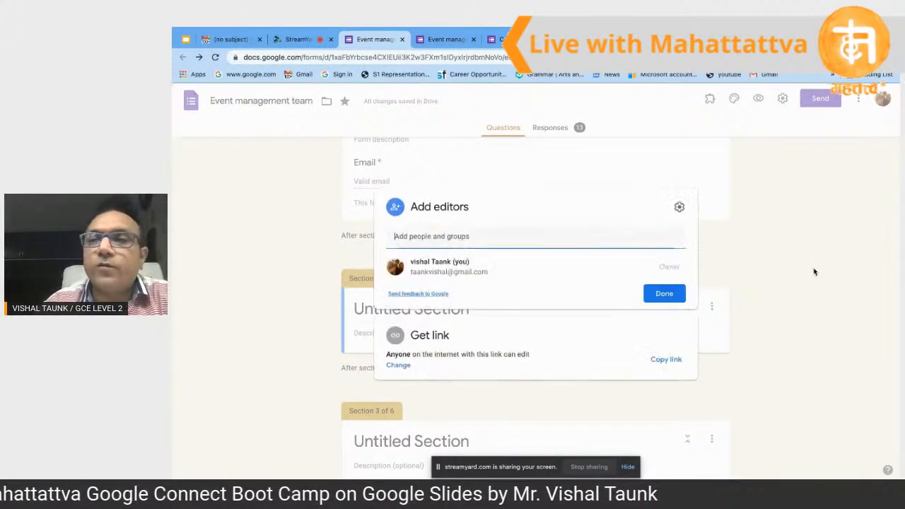
click(573, 246)
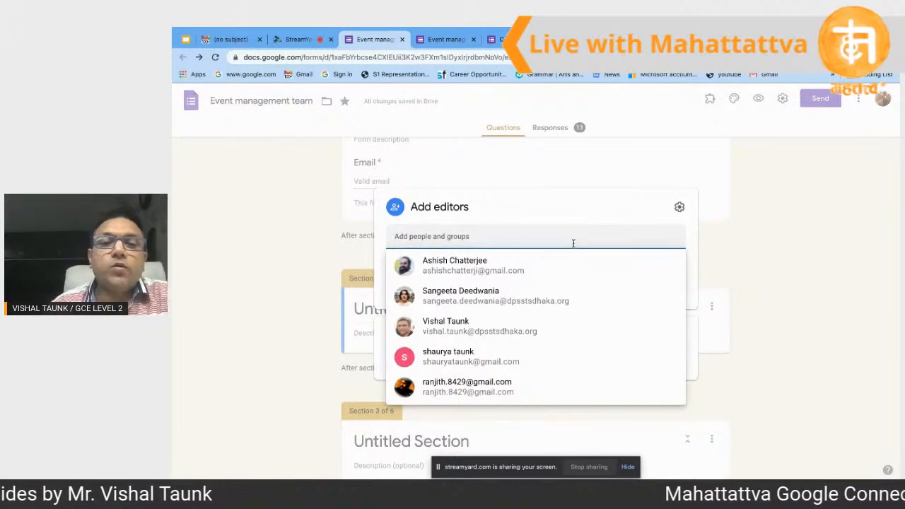
click(700, 237)
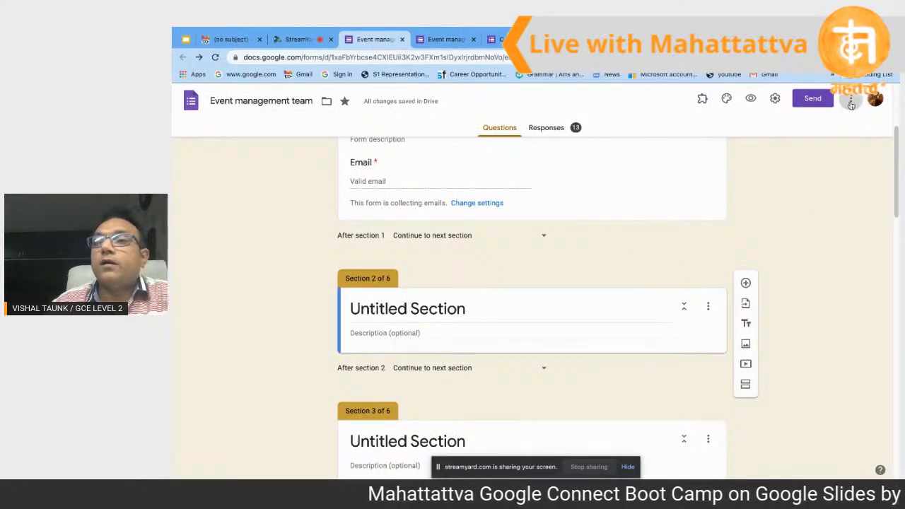
Step: Reopen Add collaborators, pick a suggested contact as Editor, then cancel the invitation and close
click(851, 99)
click(837, 265)
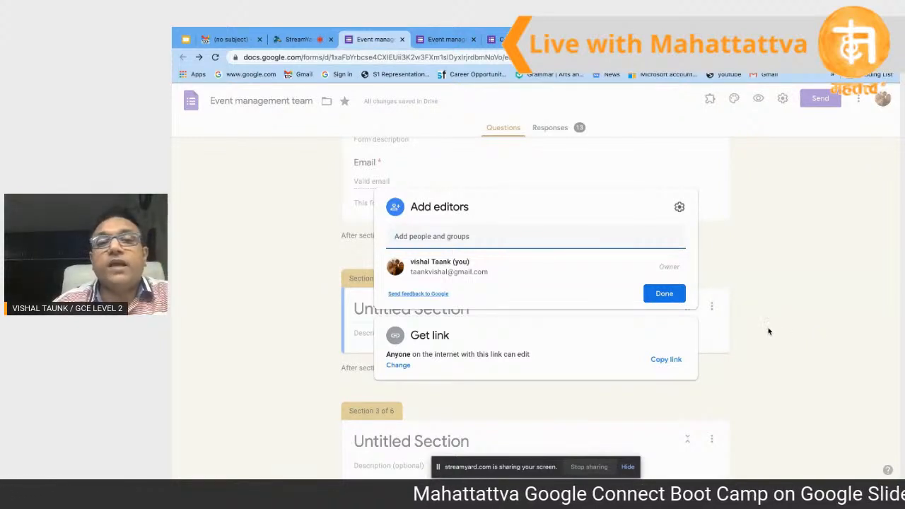
click(546, 237)
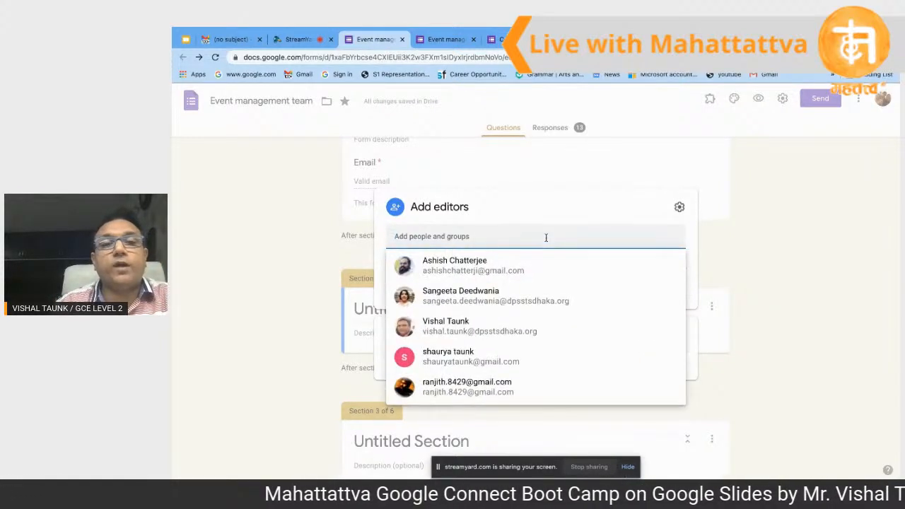
click(475, 276)
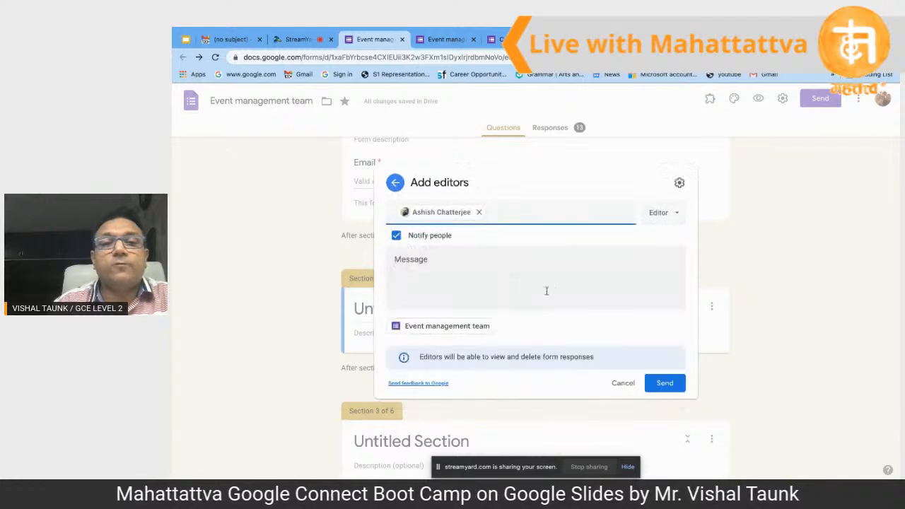
click(676, 215)
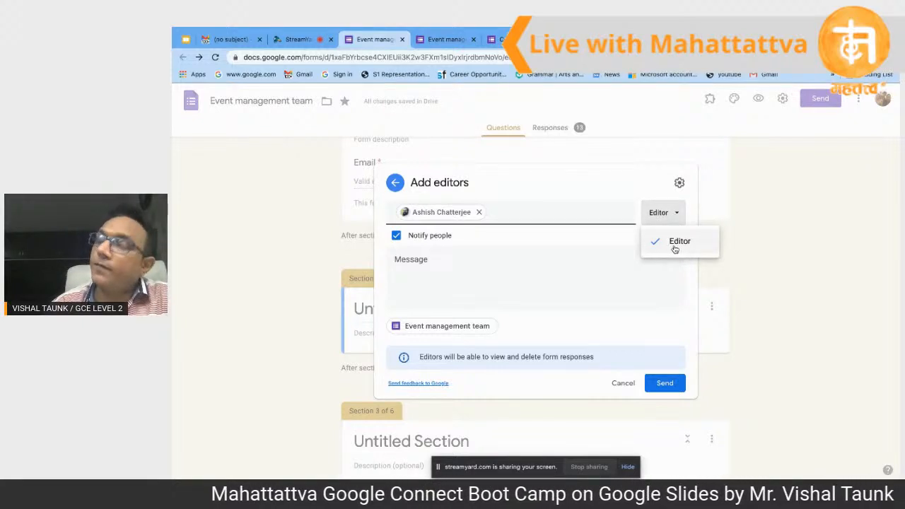
click(578, 269)
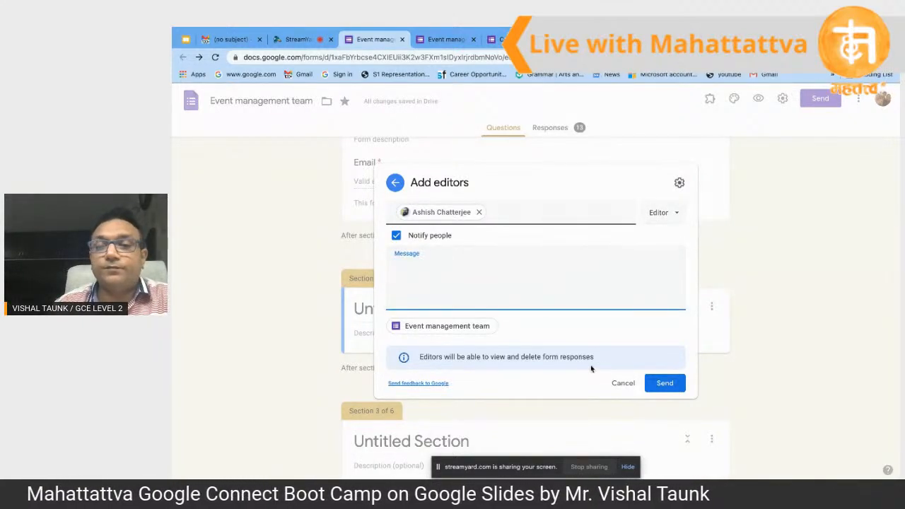
click(624, 386)
click(849, 308)
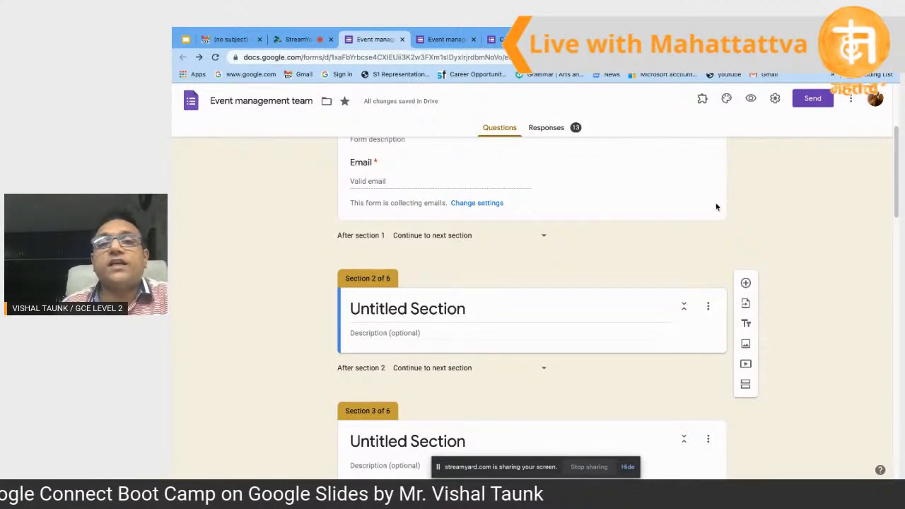
Step: Scroll to the top and open the Responses tab showing 13 responses
scroll(537, 273, up, 3)
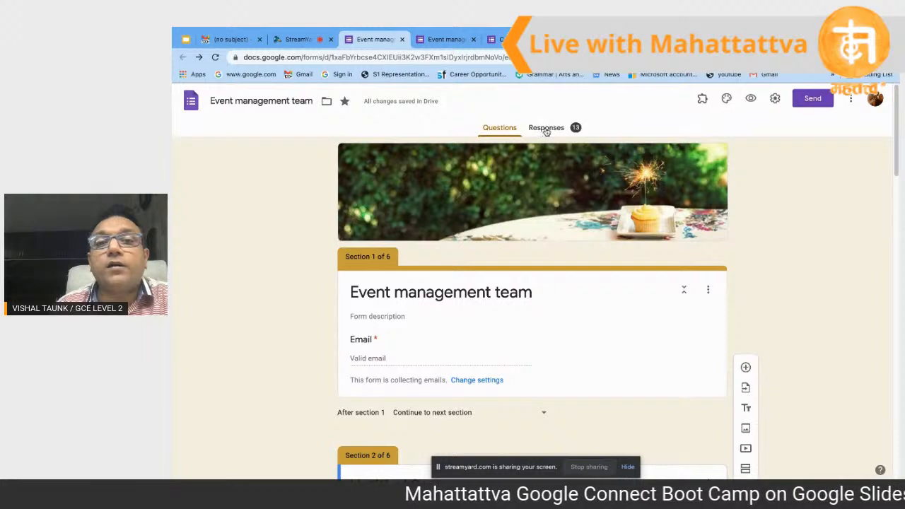
click(546, 131)
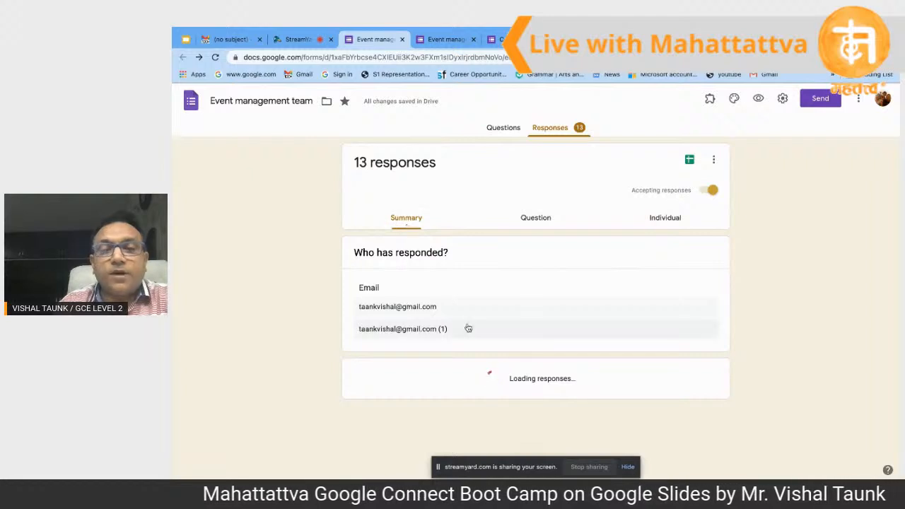
Step: In the Question view, show the answers to question 5, What would you like to contribute
click(535, 221)
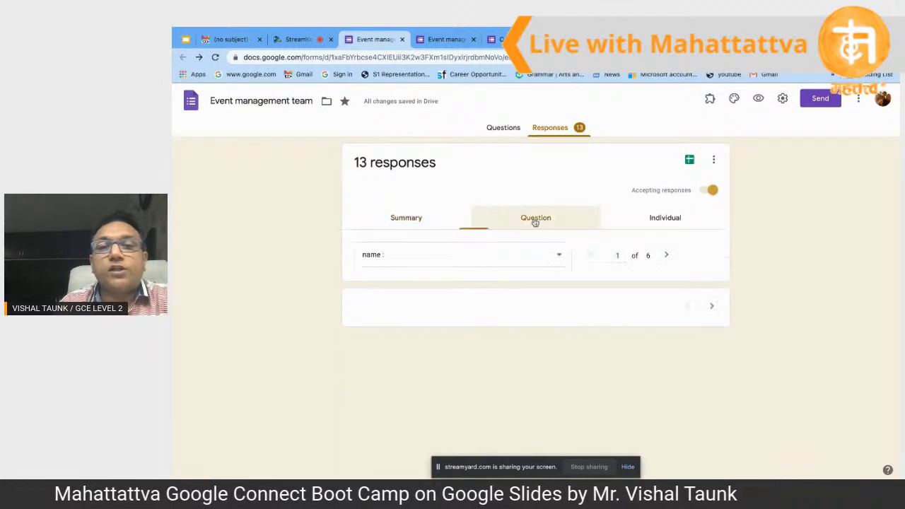
click(662, 218)
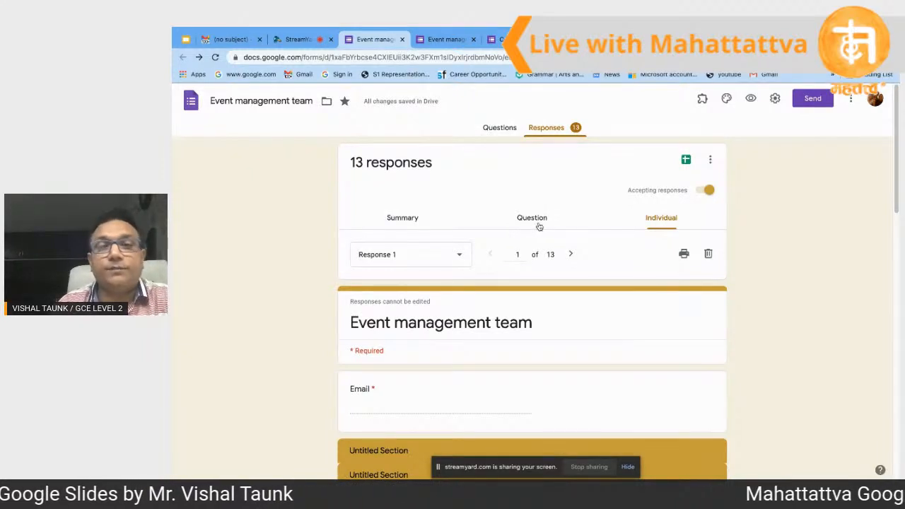
click(403, 221)
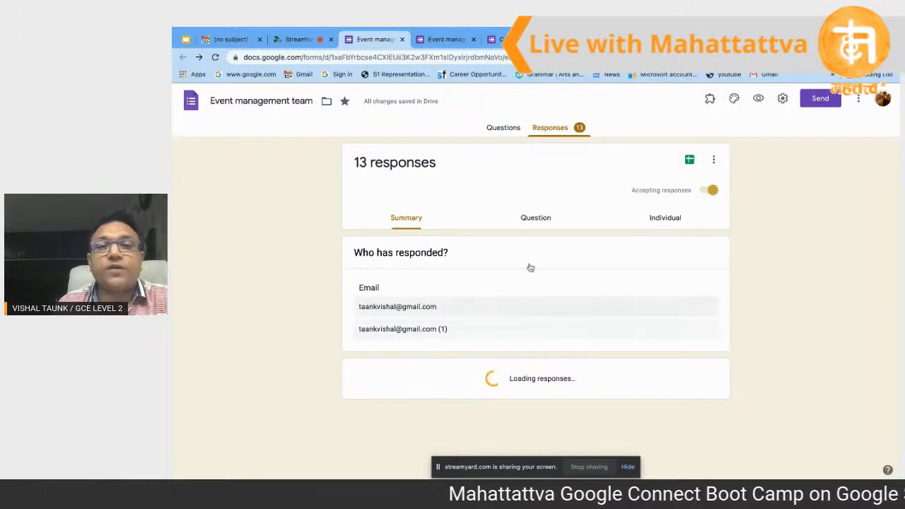
click(537, 222)
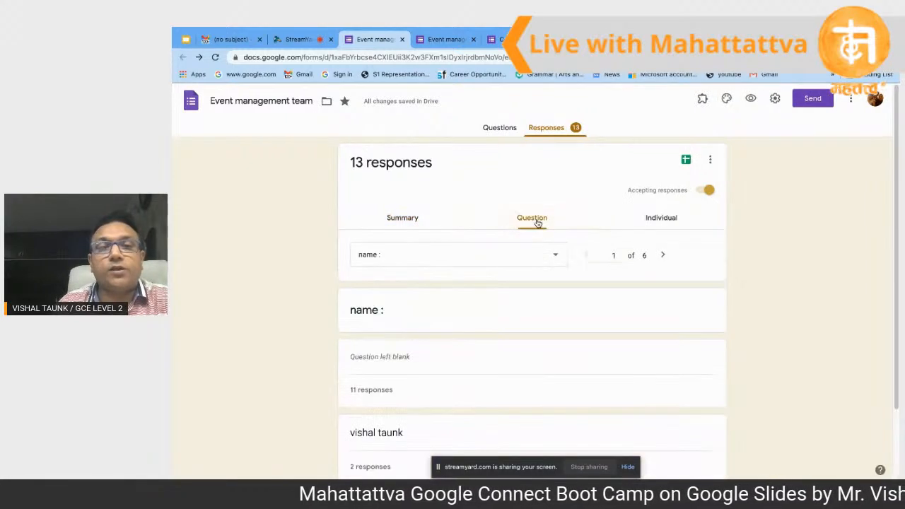
scroll(498, 310, down, 2)
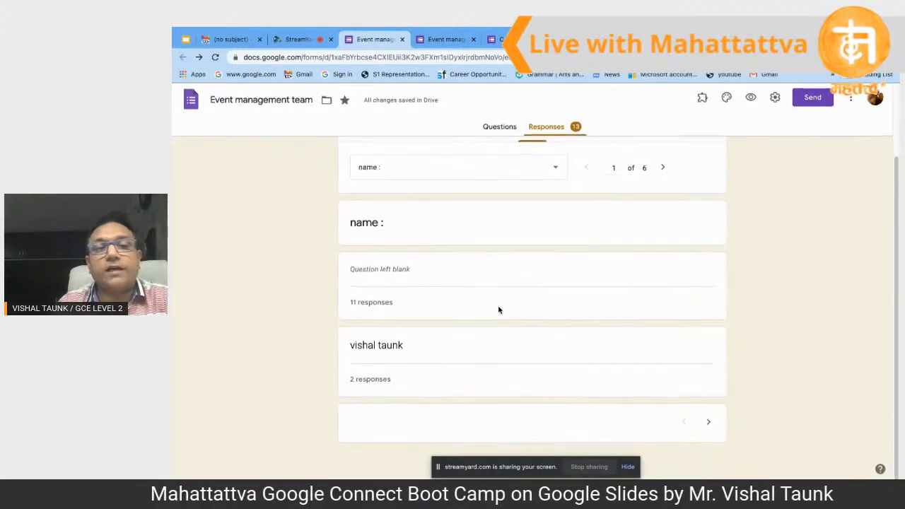
scroll(499, 310, up, 2)
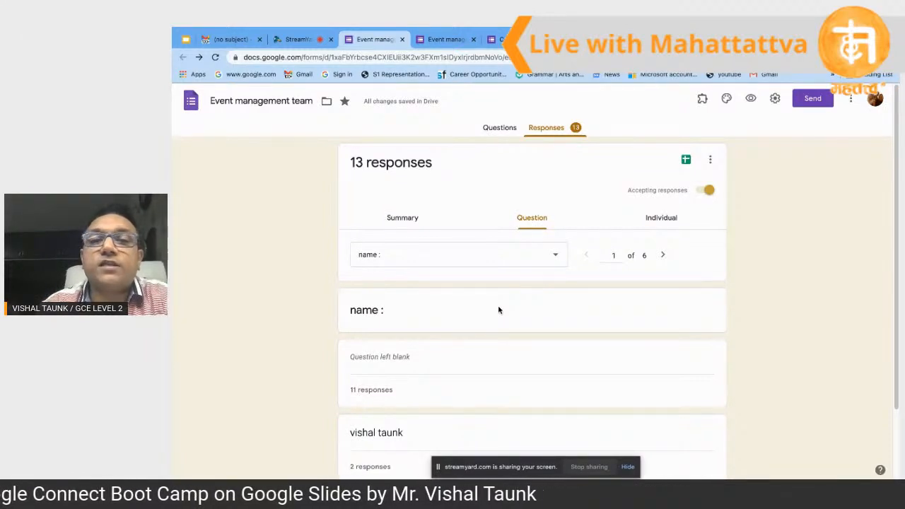
click(560, 257)
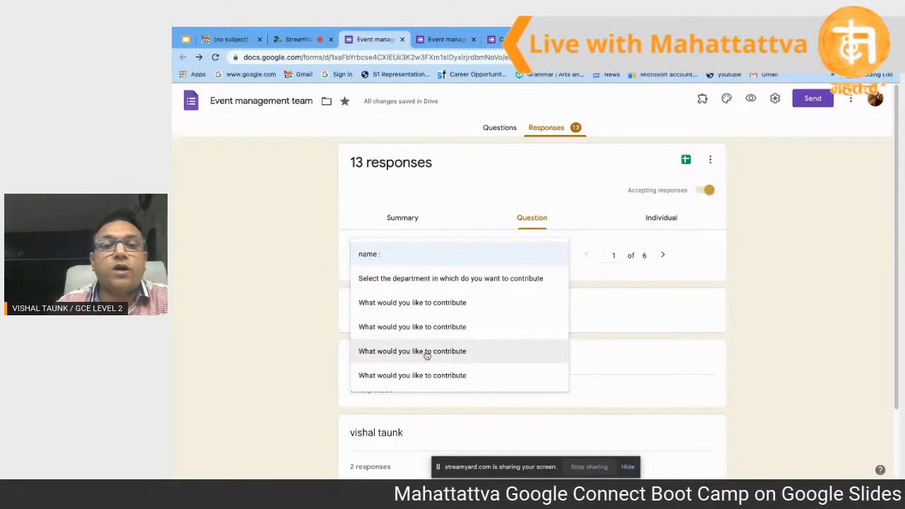
click(456, 354)
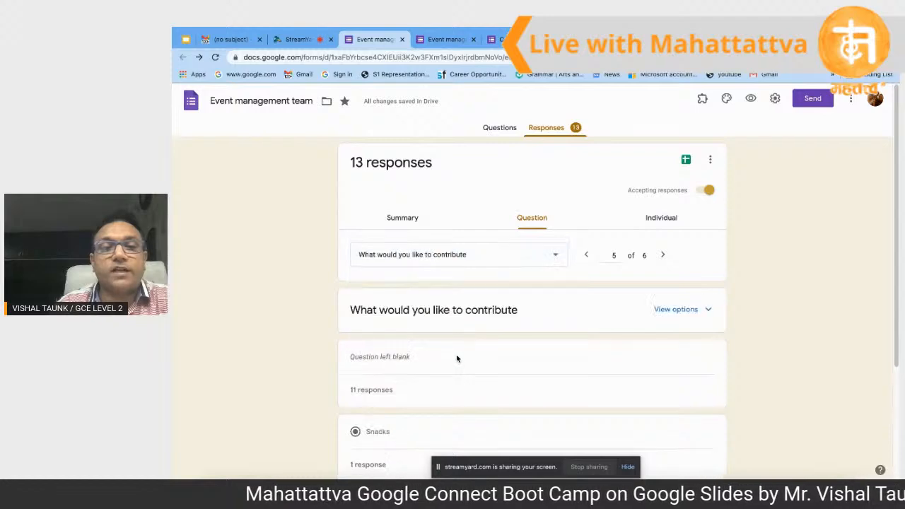
scroll(460, 361, down, 2)
scroll(463, 361, up, 1)
scroll(463, 362, down, 1)
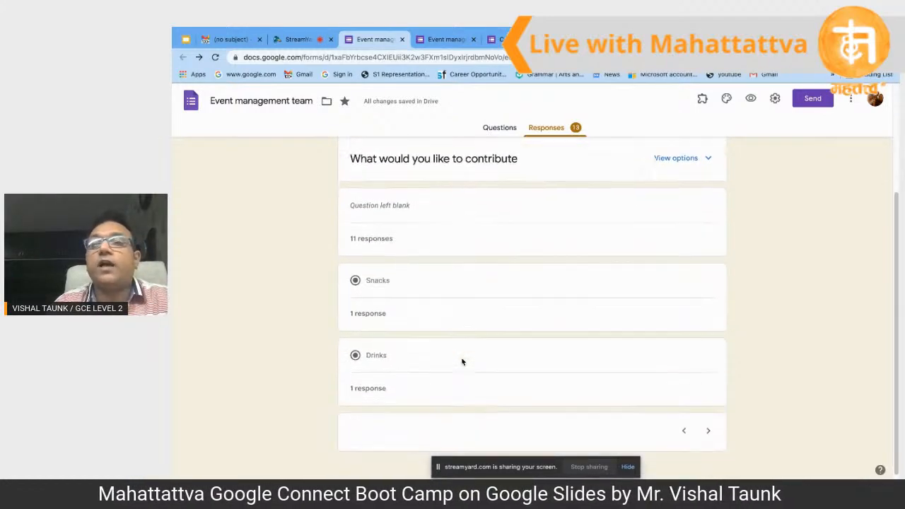
scroll(463, 361, up, 1)
scroll(463, 361, up, 2)
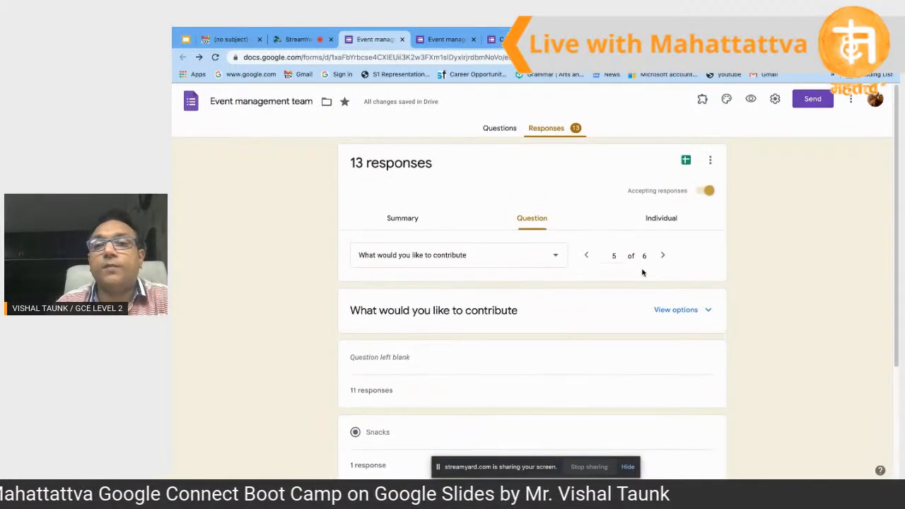
Step: View responses individually starting at Response 1 of 13, then go back to Summary
click(661, 222)
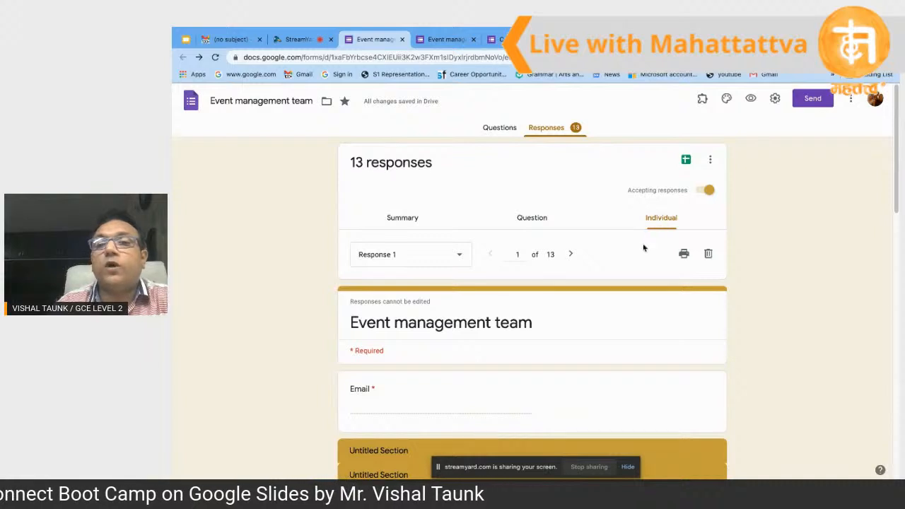
scroll(644, 248, down, 1)
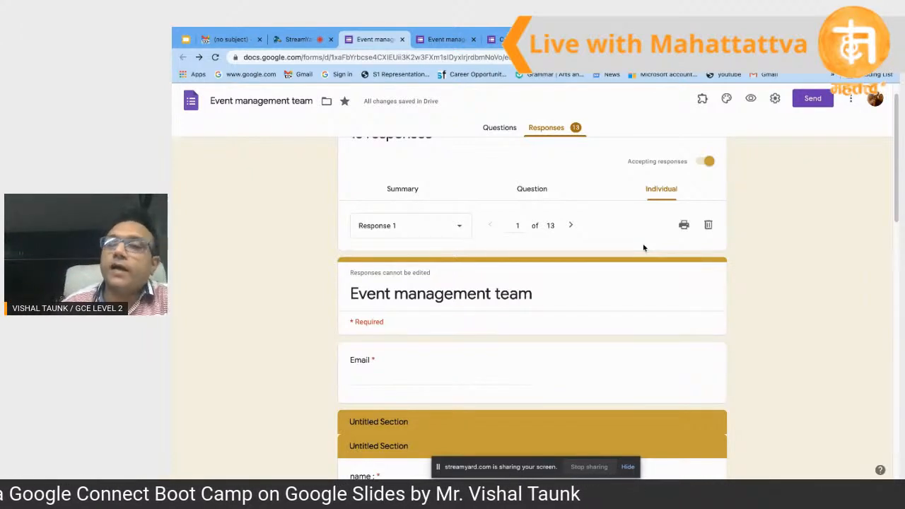
scroll(643, 248, down, 1)
scroll(644, 247, up, 2)
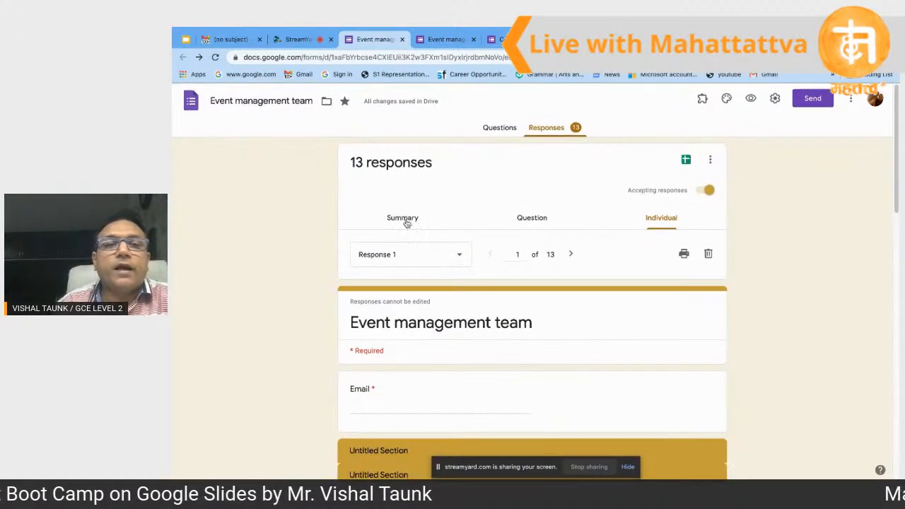
click(406, 222)
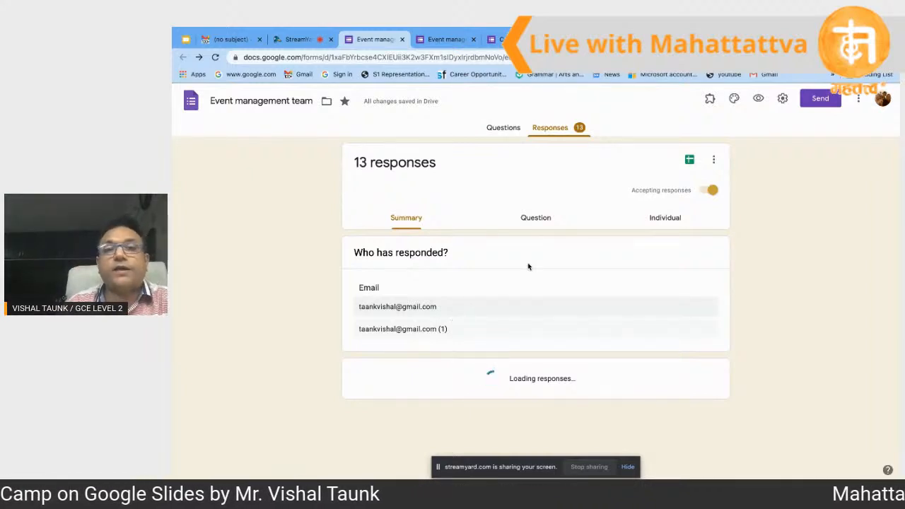
Step: Open the three-dot More menu from the response summary
click(859, 100)
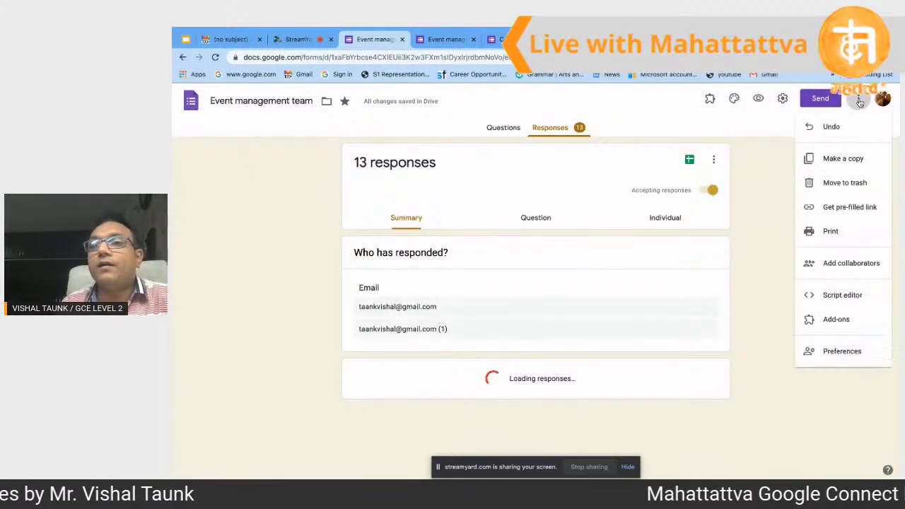
Step: Open Add-ons to show the Workspace Marketplace listing Forms add-ons like formLimiter
click(836, 322)
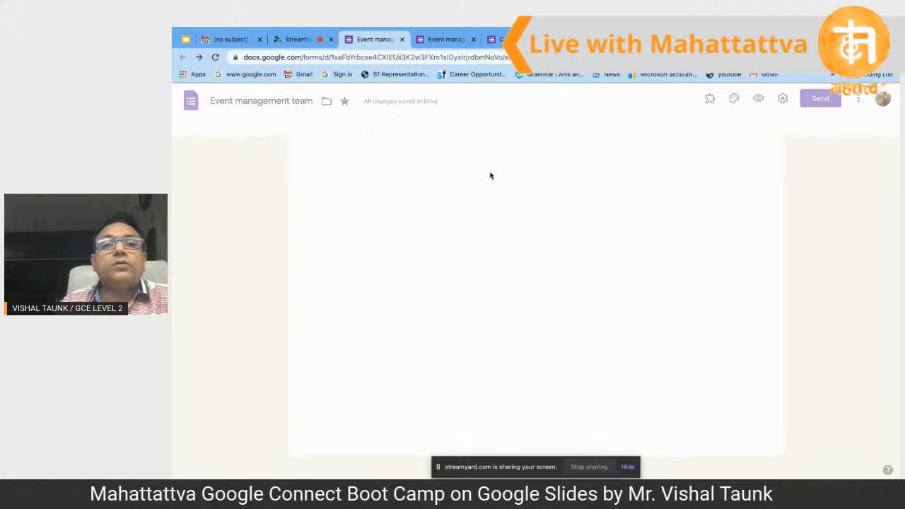
mouse_move(697, 30)
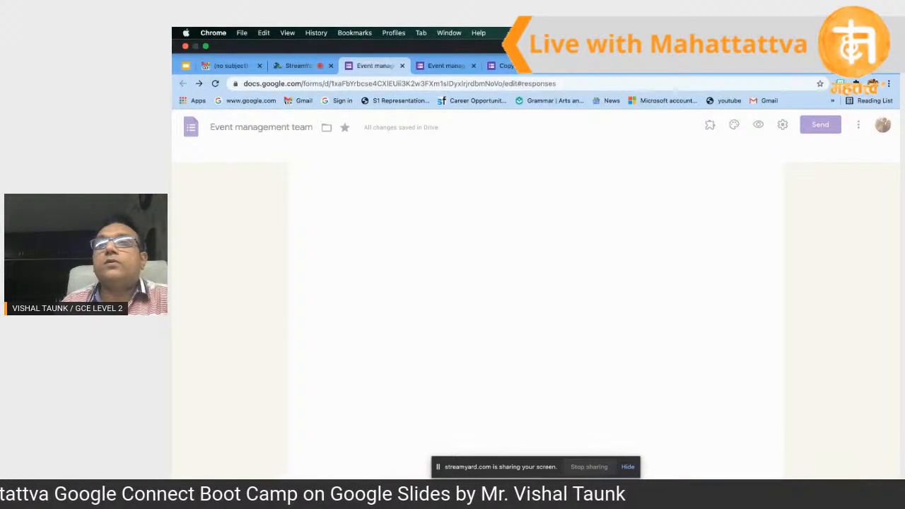
click(632, 32)
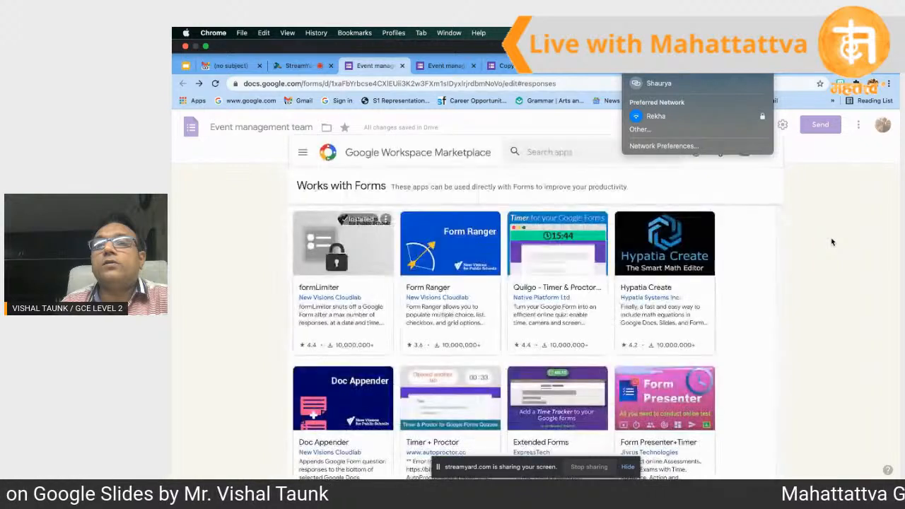
click(833, 242)
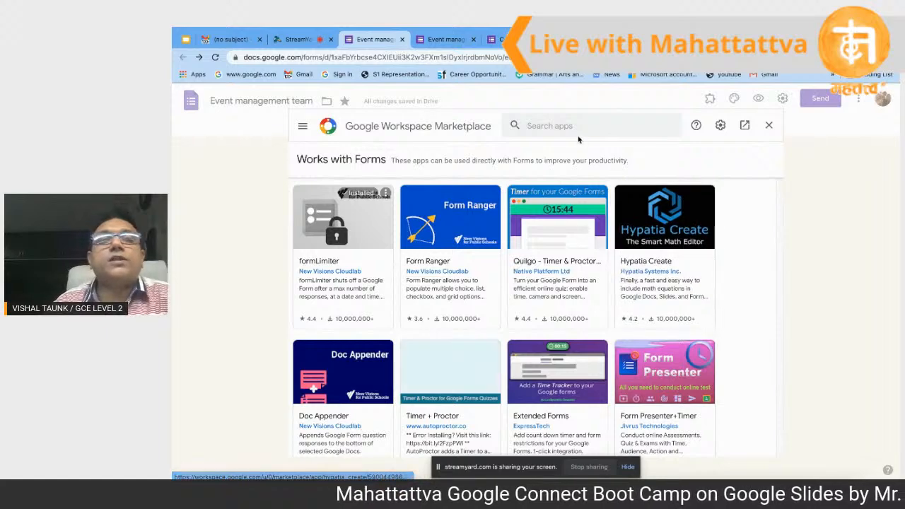
Step: Move between the open browser tabs, ending on the form's live preview
click(300, 41)
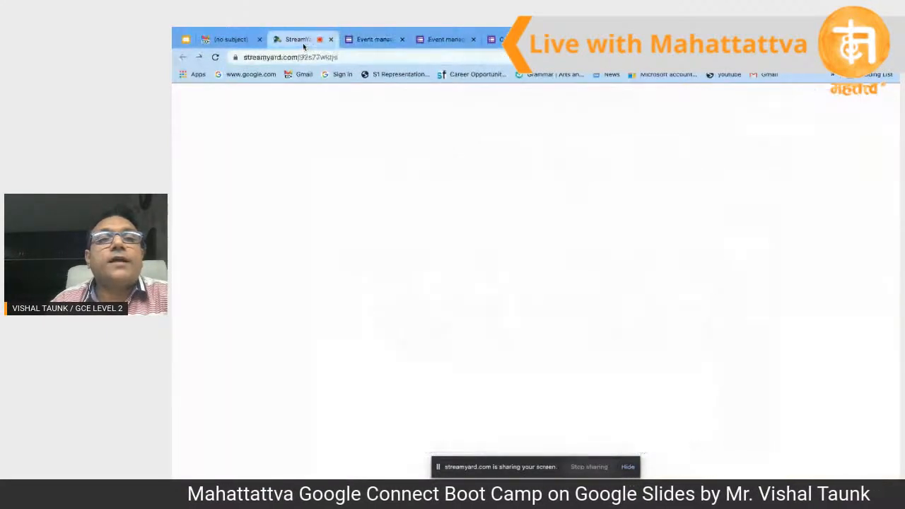
click(186, 40)
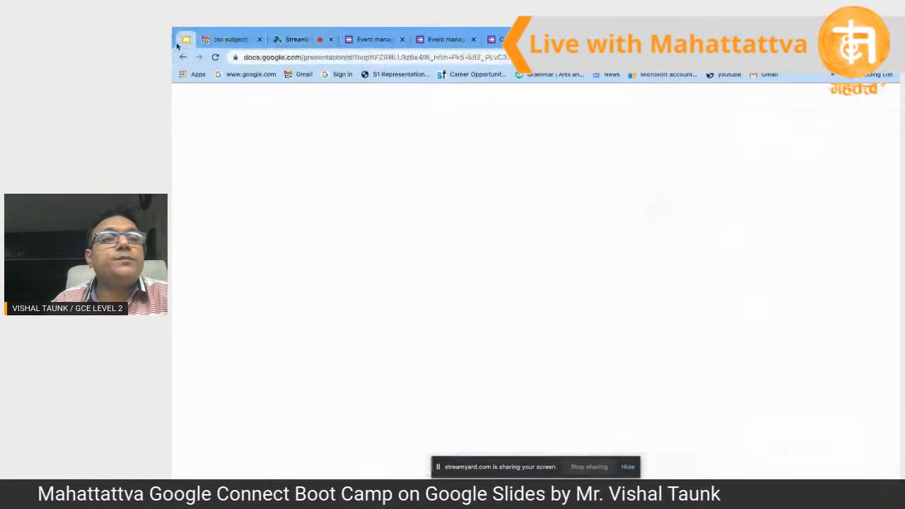
click(452, 39)
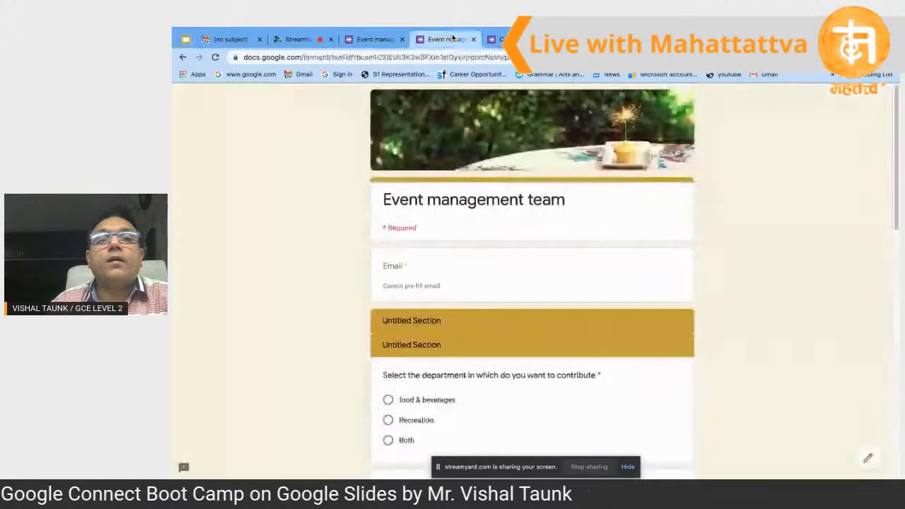
click(373, 41)
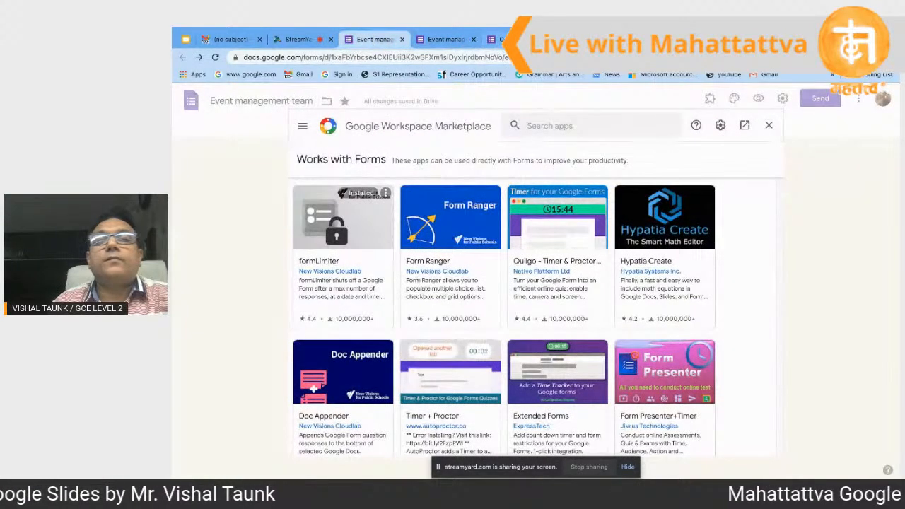
click(456, 41)
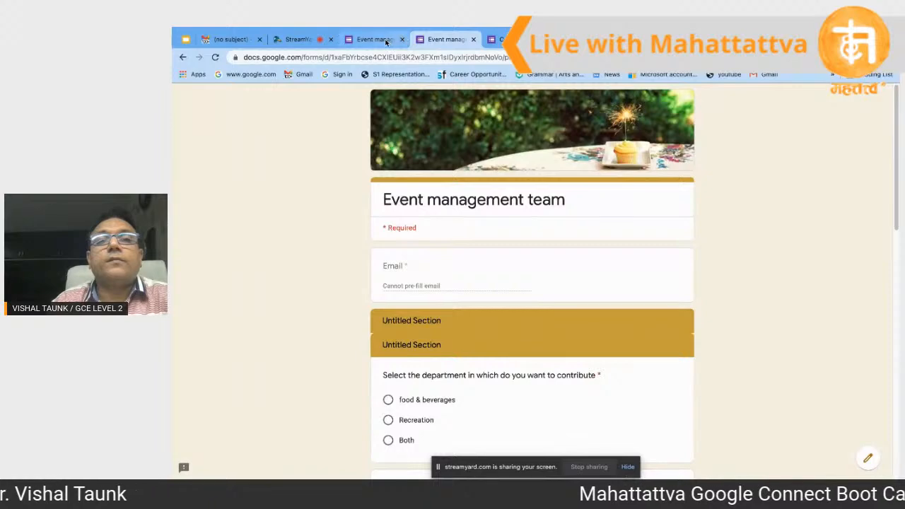
click(389, 41)
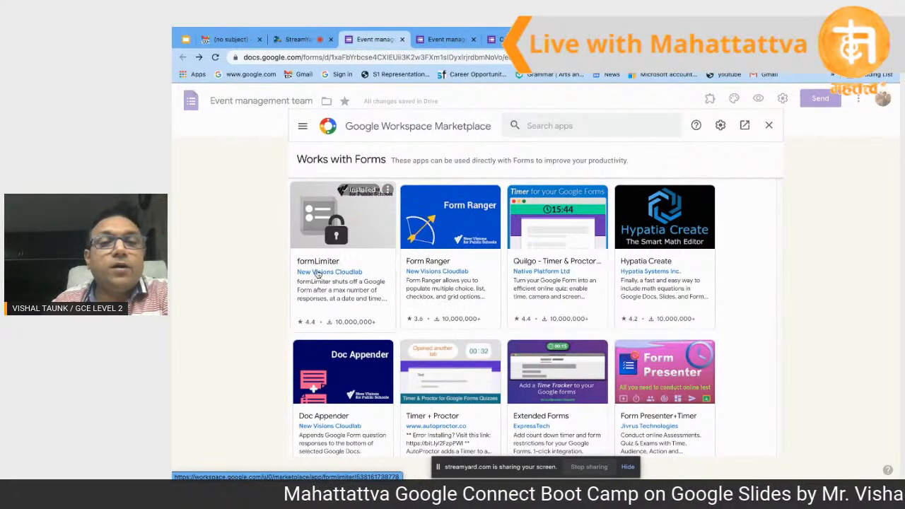
scroll(325, 270, down, 1)
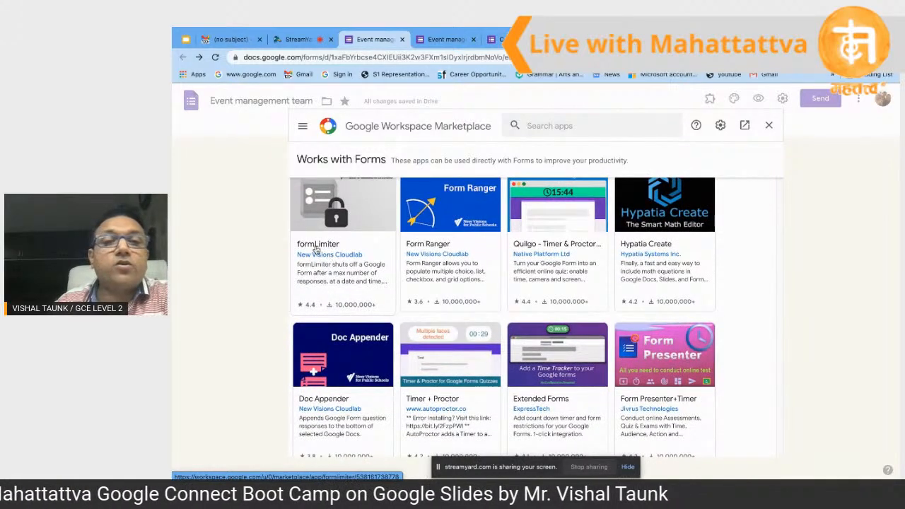
scroll(337, 235, up, 1)
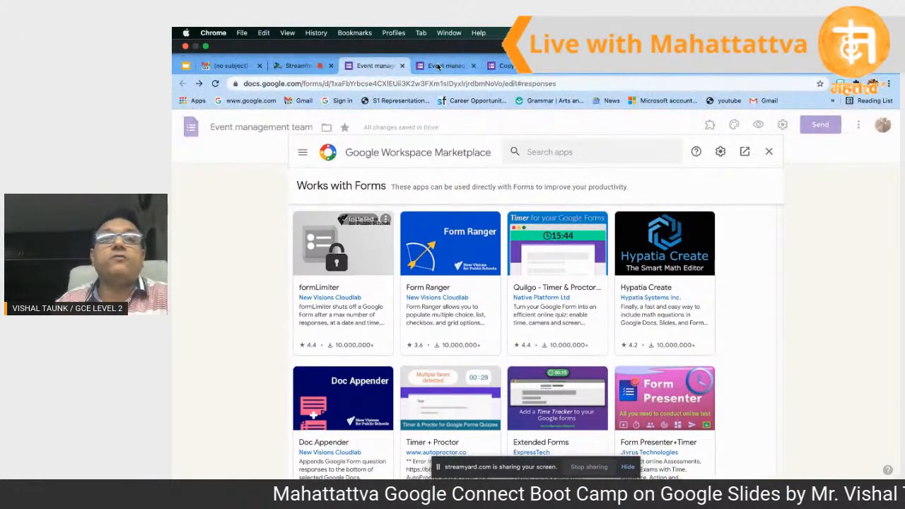
click(438, 66)
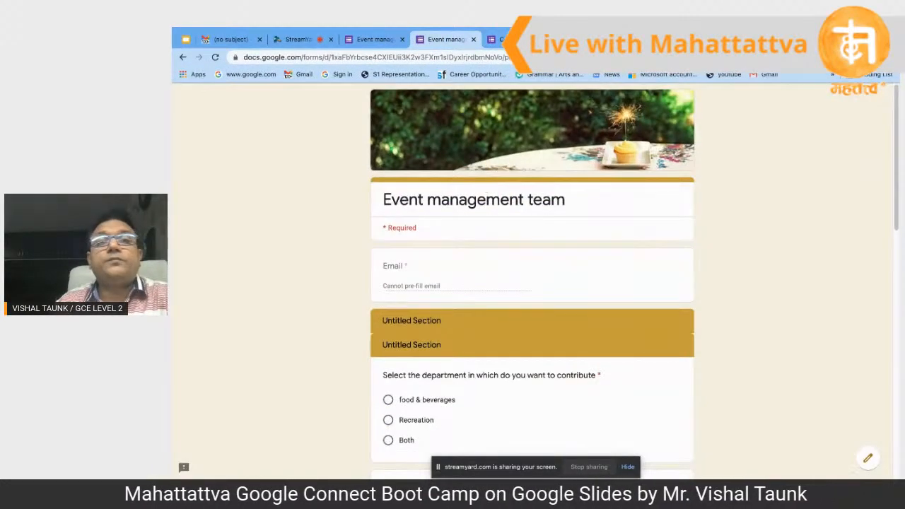
Step: In the copy's Preferences, make Collect emails a default setting for new forms
click(496, 38)
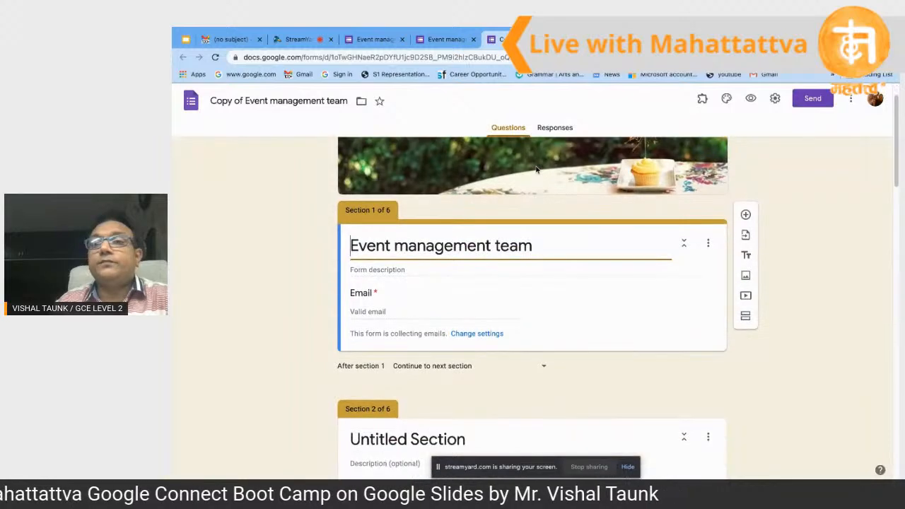
click(851, 98)
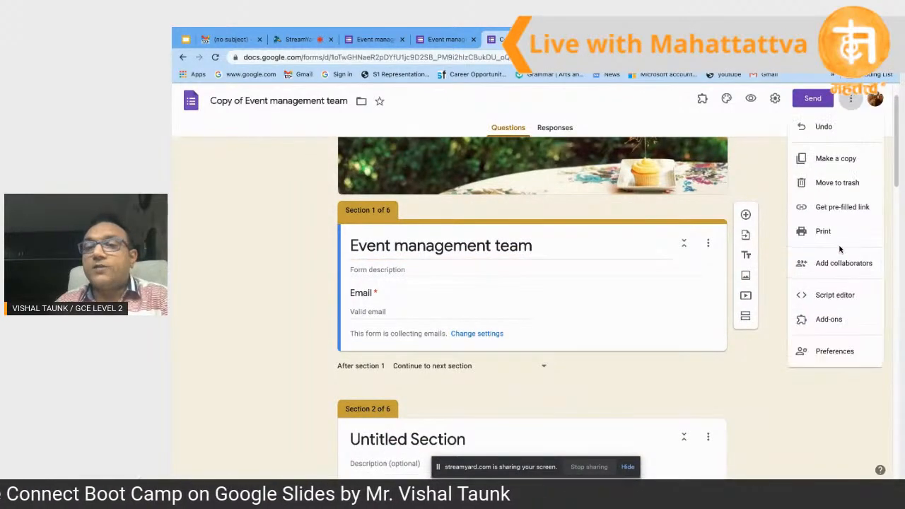
click(835, 351)
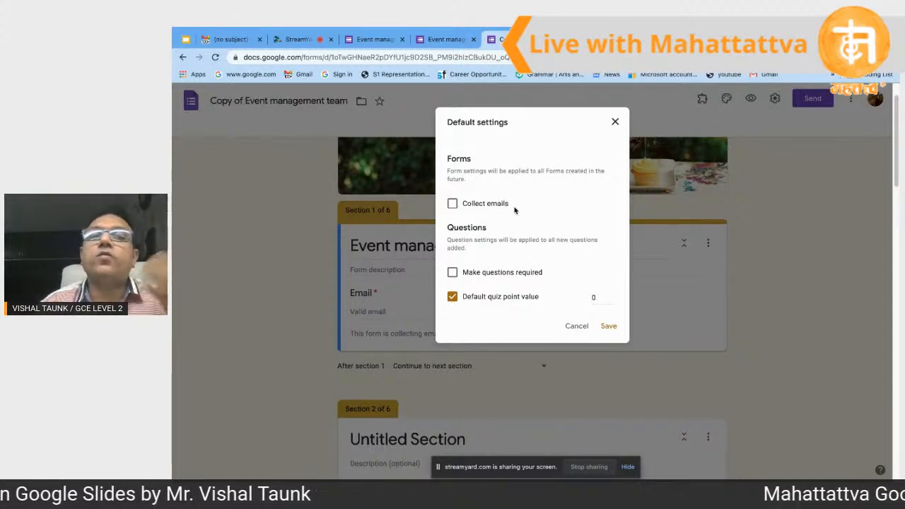
click(453, 205)
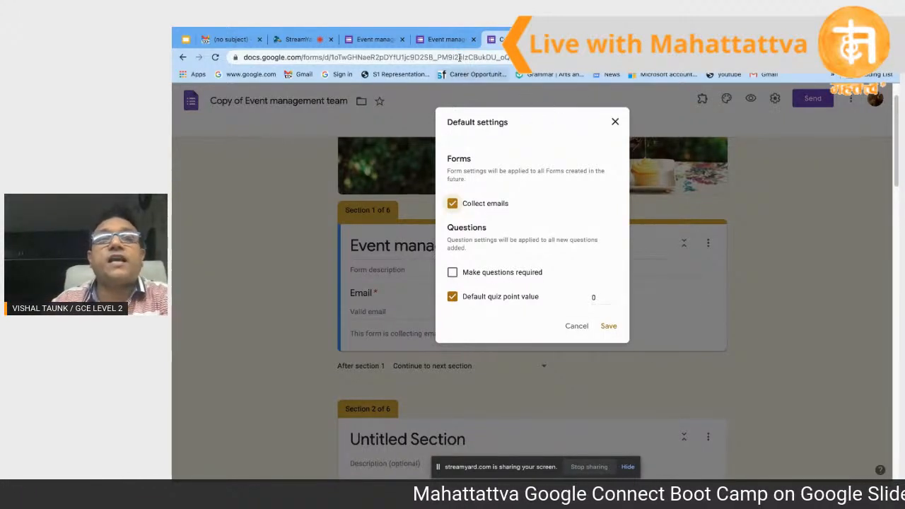
Step: Switch between the preview, copy and Marketplace tabs, ending on the form preview
click(444, 40)
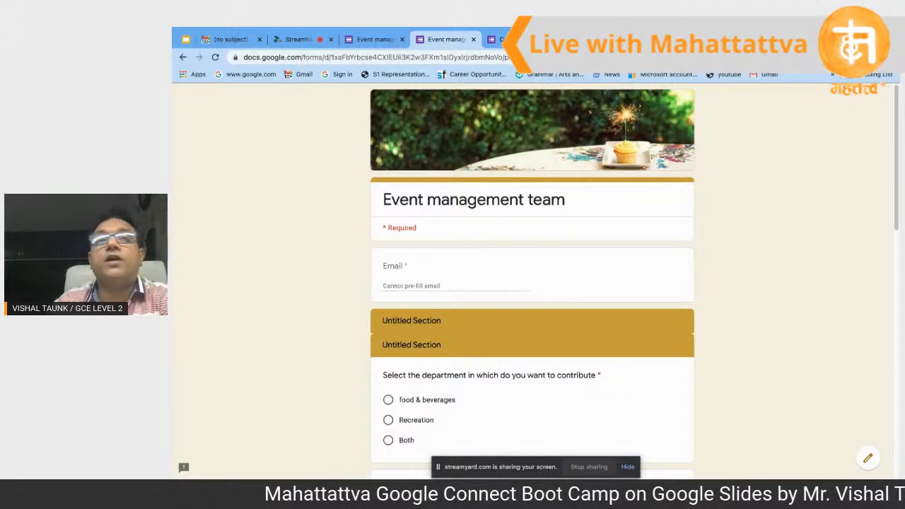
click(499, 39)
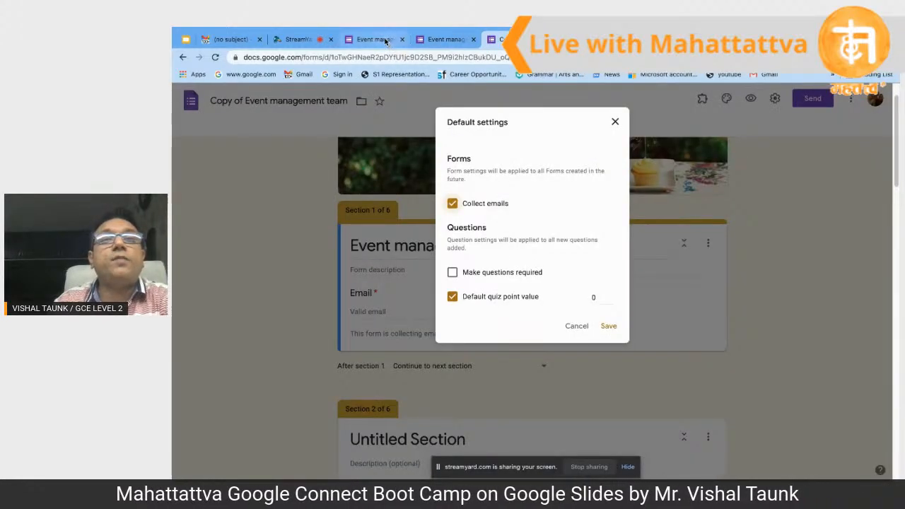
click(375, 39)
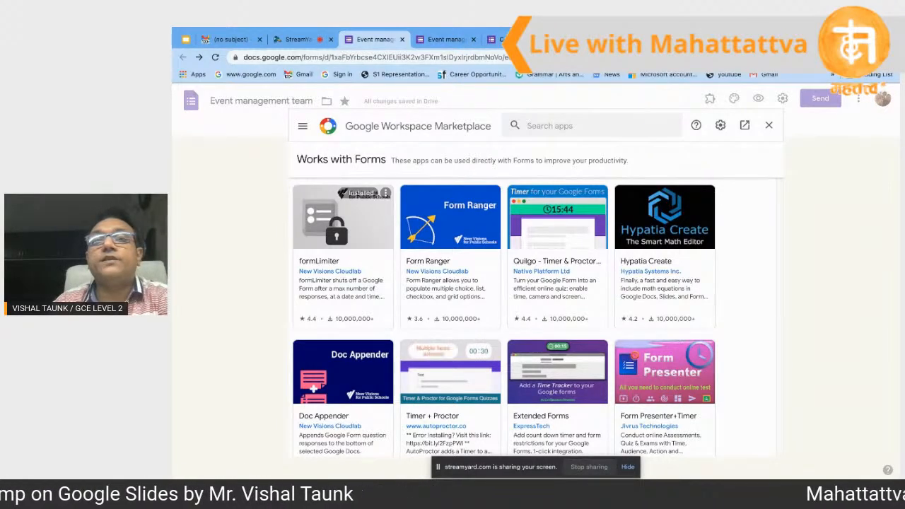
click(452, 41)
Step: In Default settings, tick Make questions required, set default quiz points to 2, and save
click(501, 40)
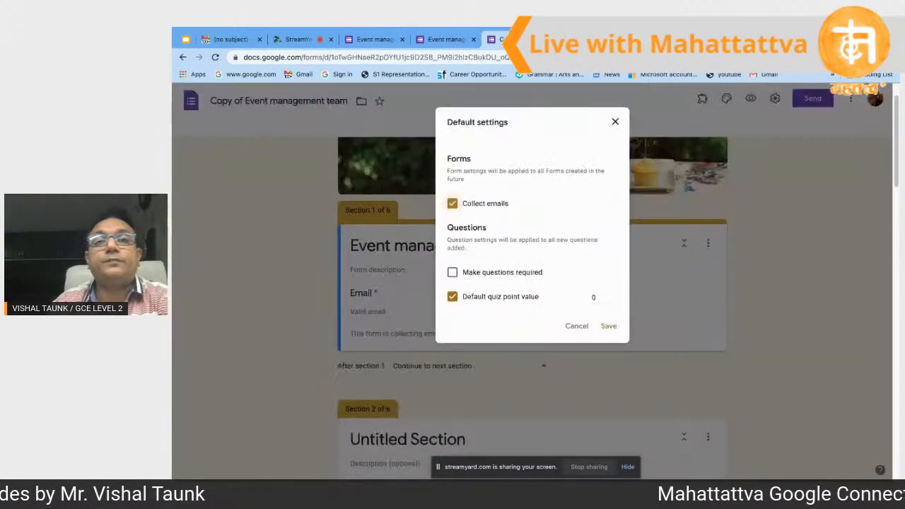
click(453, 273)
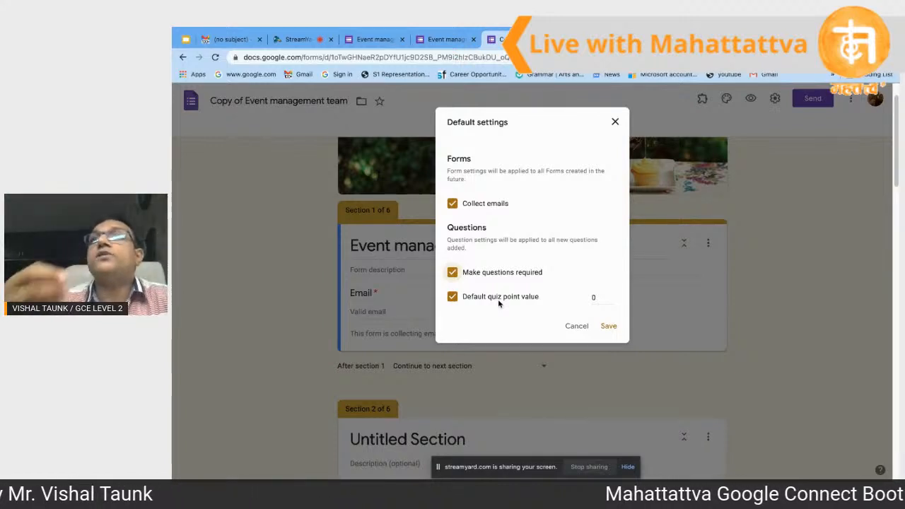
double_click(597, 298)
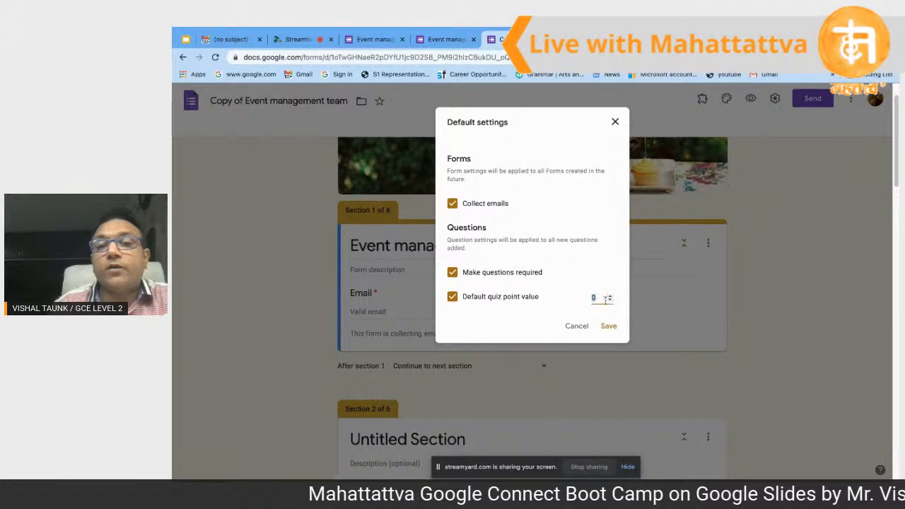
click(611, 297)
click(611, 296)
click(611, 296)
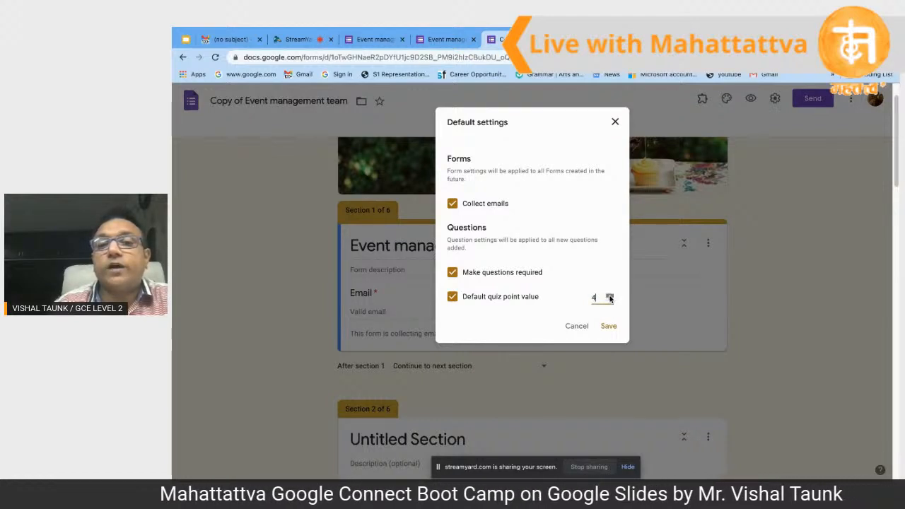
click(610, 299)
click(611, 300)
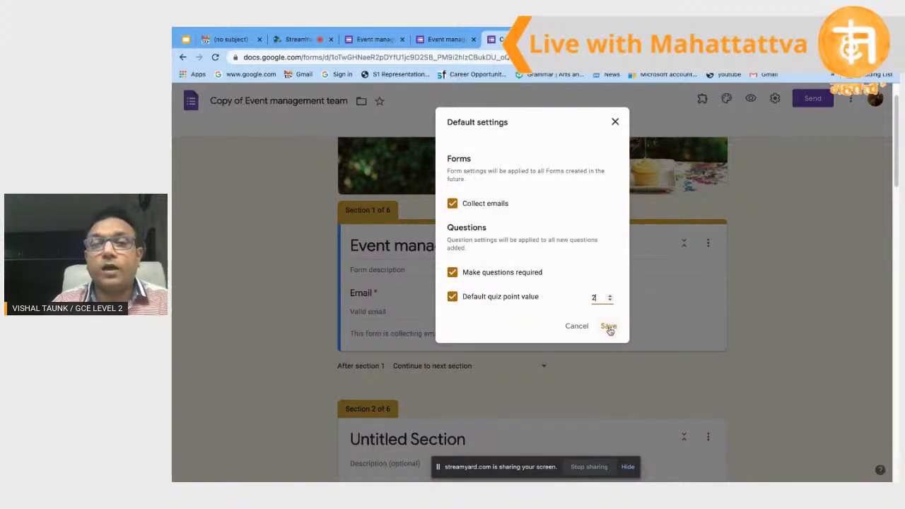
click(610, 326)
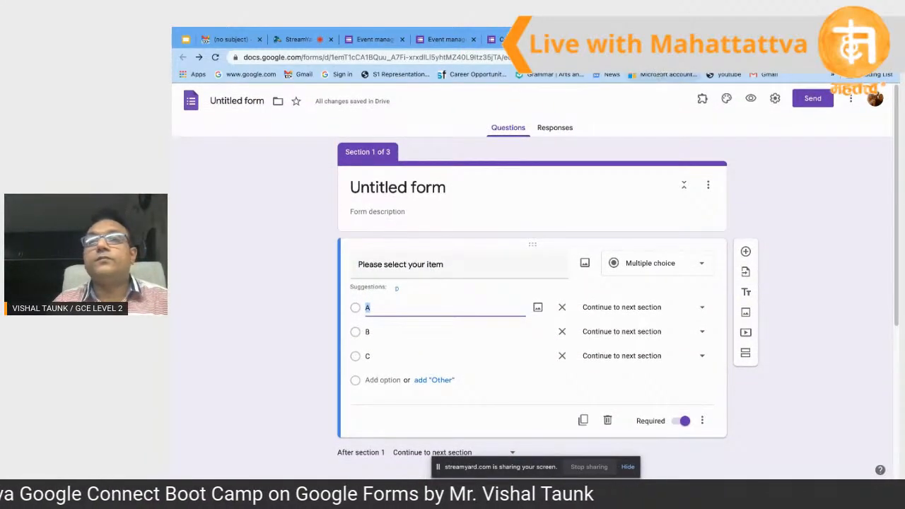
Step: Cycle through the open form tabs and finish on Google Drive's My Drive listing
click(455, 40)
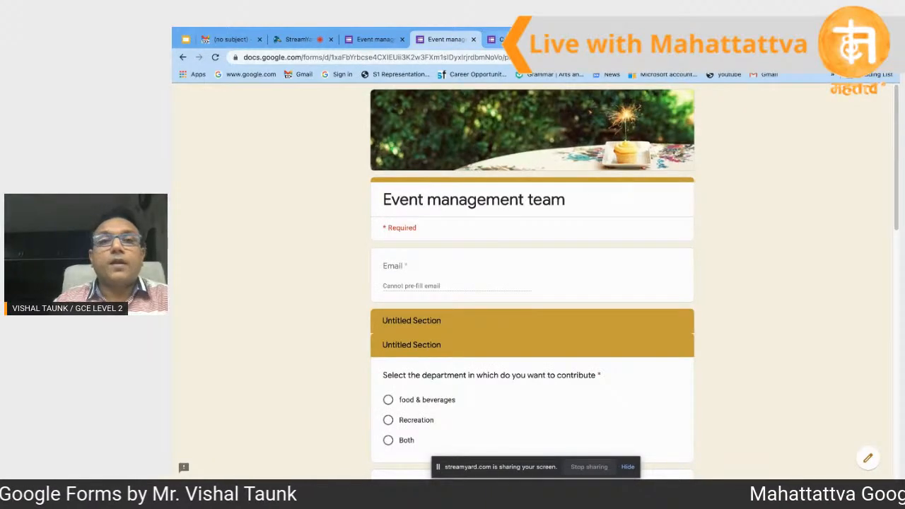
click(509, 40)
click(446, 40)
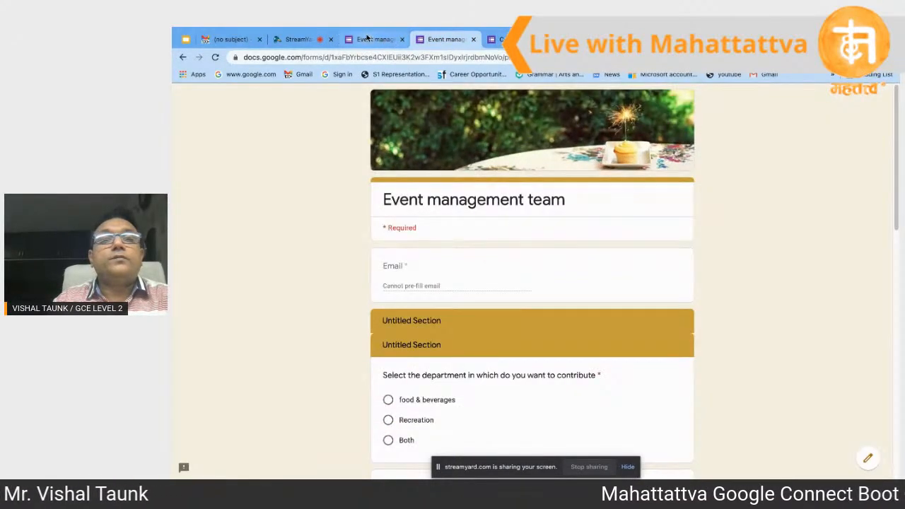
click(375, 40)
click(446, 40)
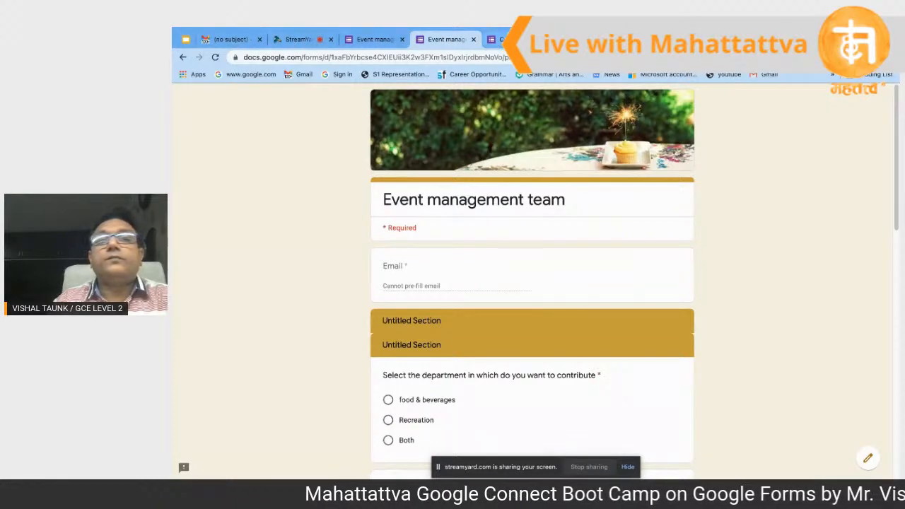
click(591, 40)
scroll(524, 221, down, 2)
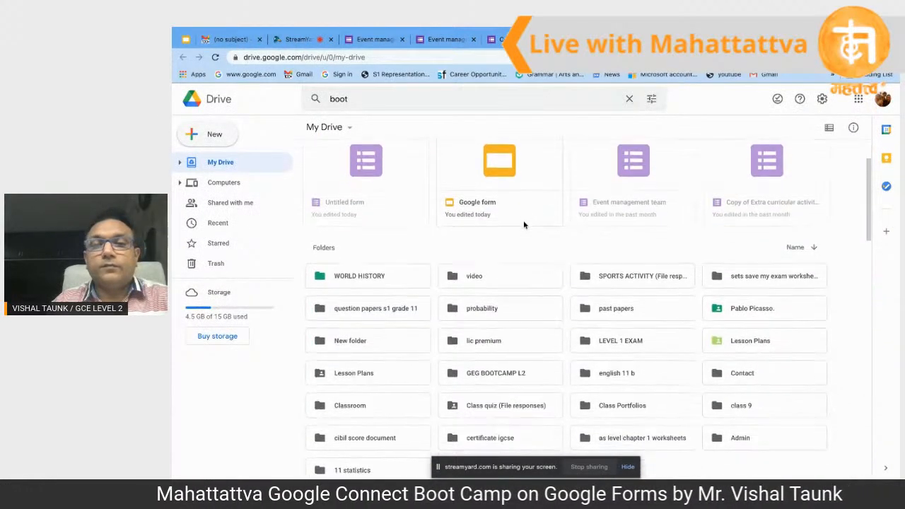
Step: Scroll My Drive back to the top and return to the Event management team preview
scroll(524, 257, up, 1)
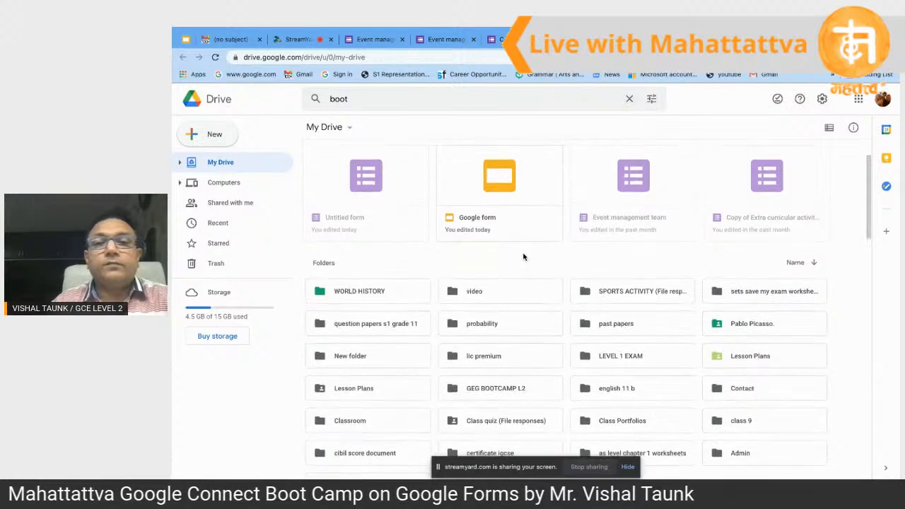
scroll(523, 257, up, 2)
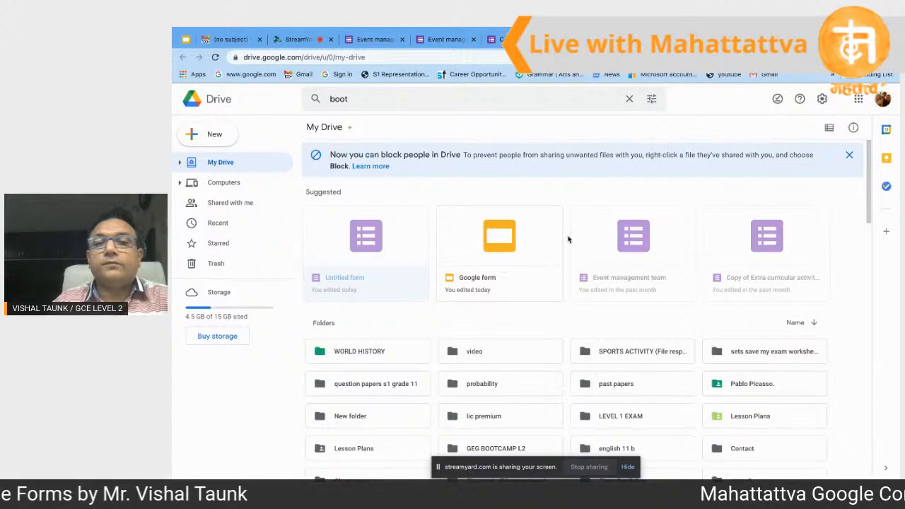
click(435, 40)
Step: Scroll down the Event management team preview to the Food & Beverages question, then cycle tabs
scroll(440, 214, down, 2)
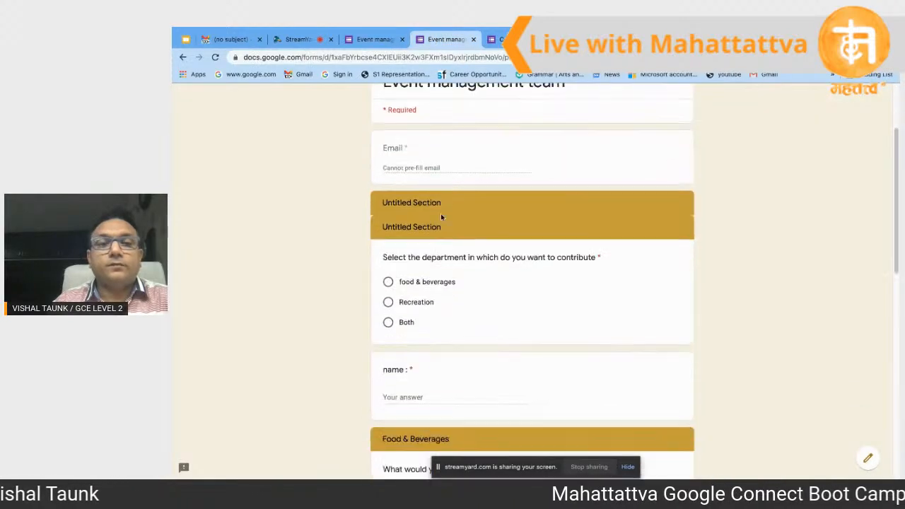
scroll(441, 214, down, 3)
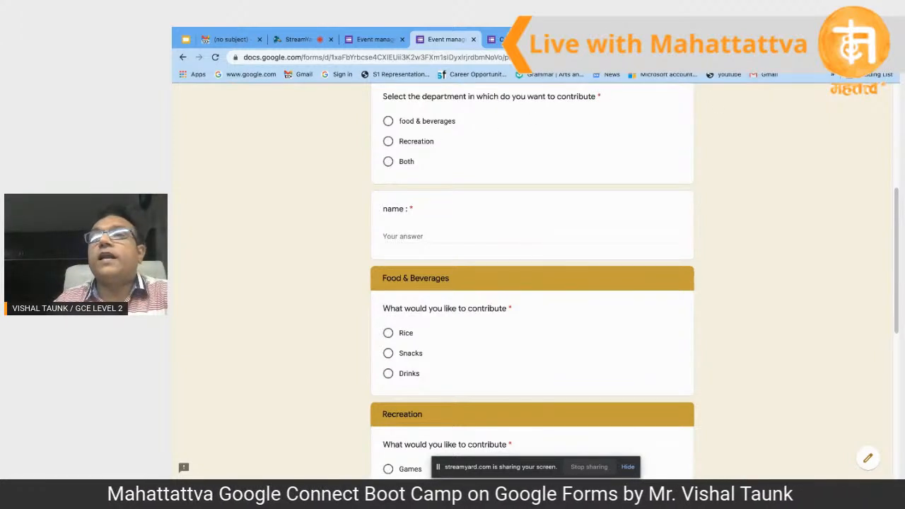
key(ctrl+Tab)
Step: From Google Drive, create a quiz via New > Google Forms > Blank quiz
key(ctrl+Tab)
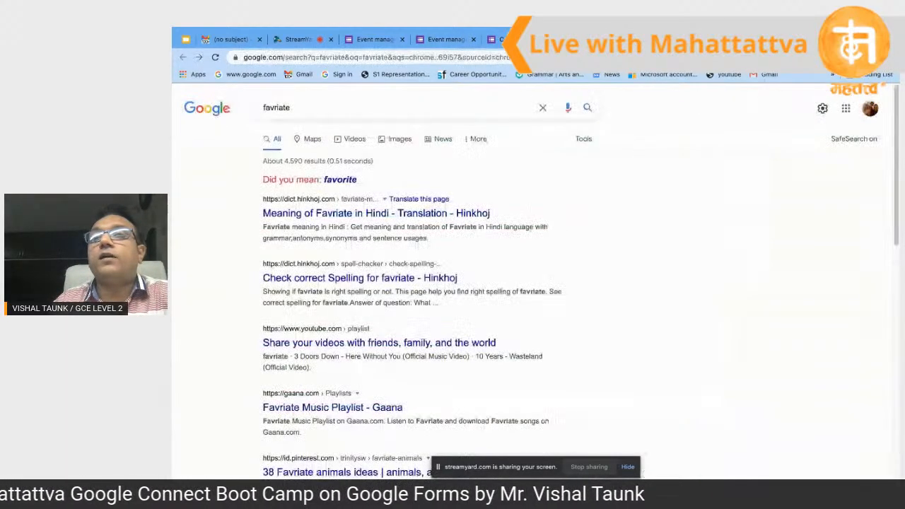
key(ctrl+Tab)
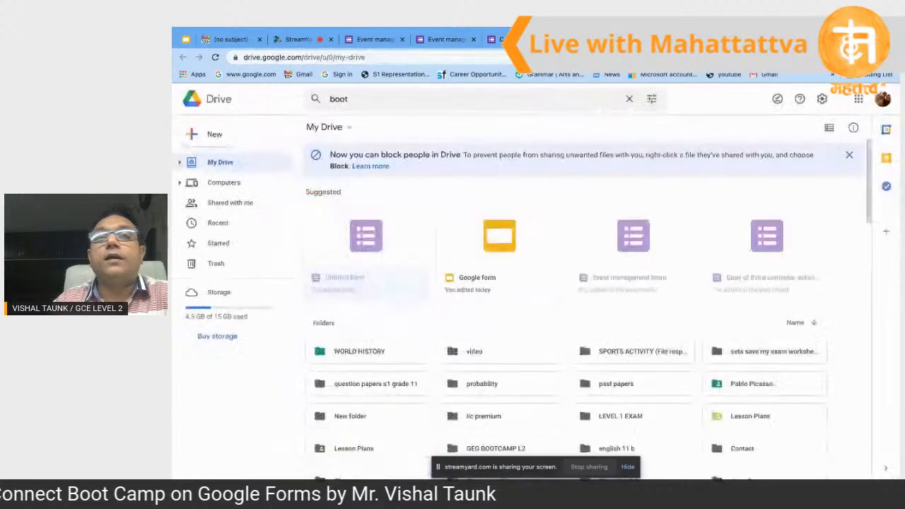
click(213, 134)
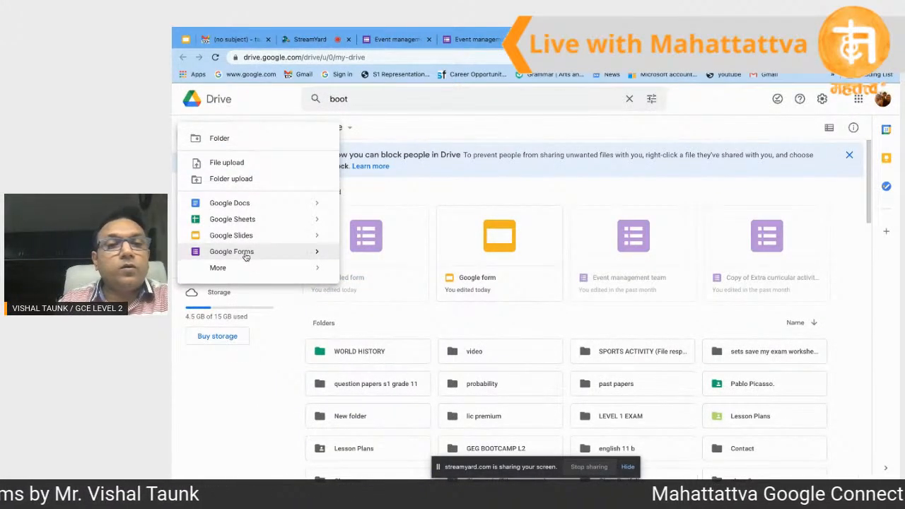
mouse_move(316, 252)
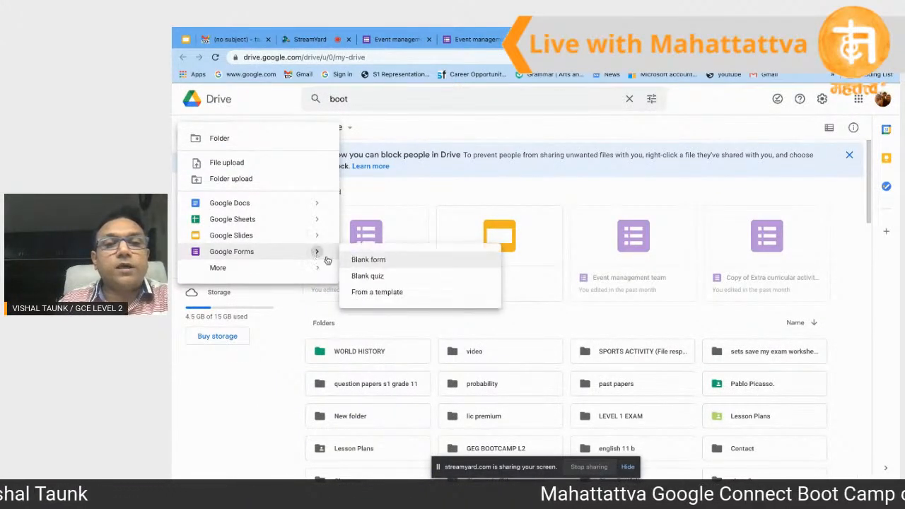
click(395, 281)
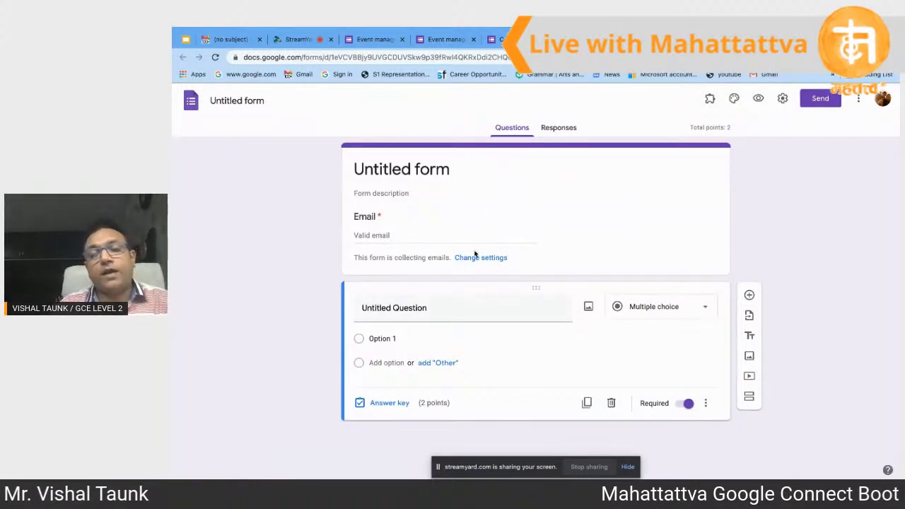
Step: Title the question 'what do you like the most', fixing the typos along the way
click(447, 313)
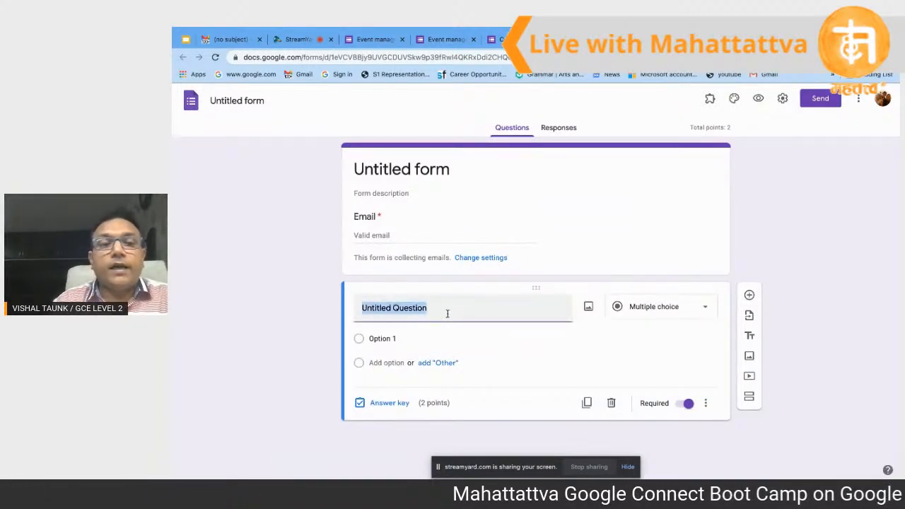
key(BackSpace)
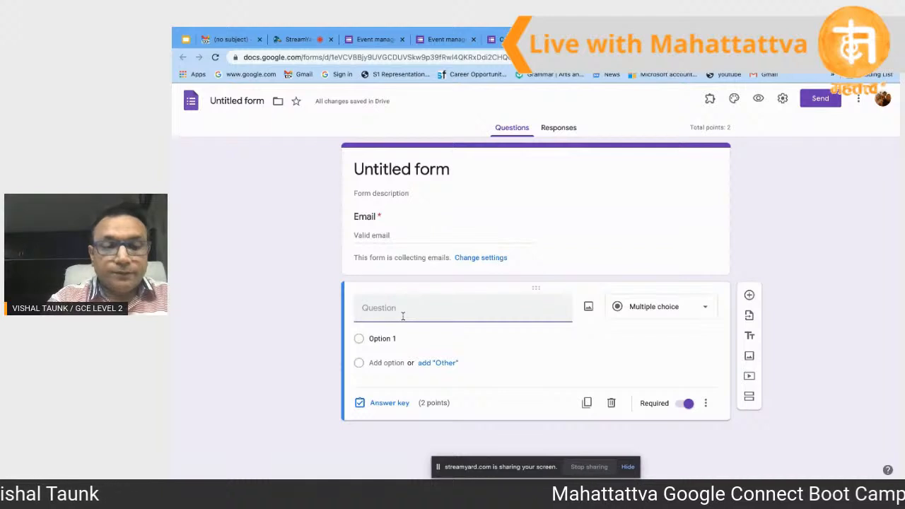
text(w)
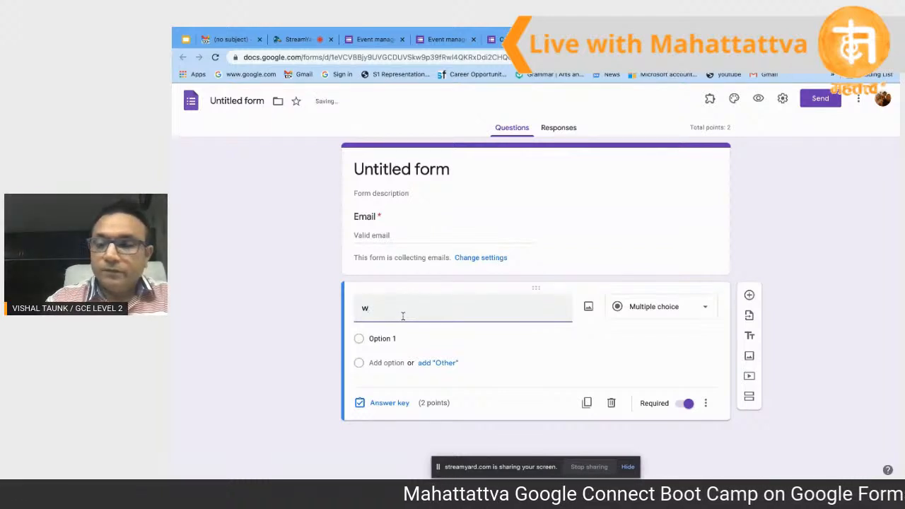
key(BackSpace)
text(wha)
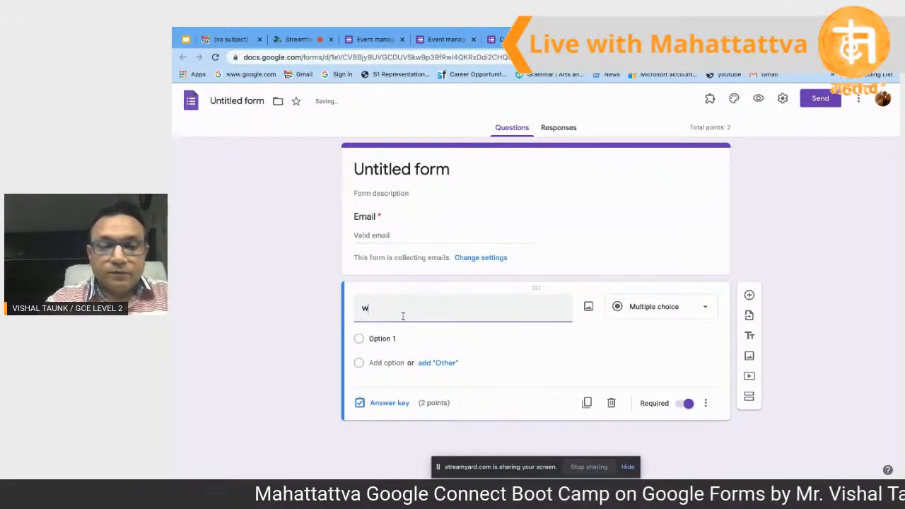
text(t is th)
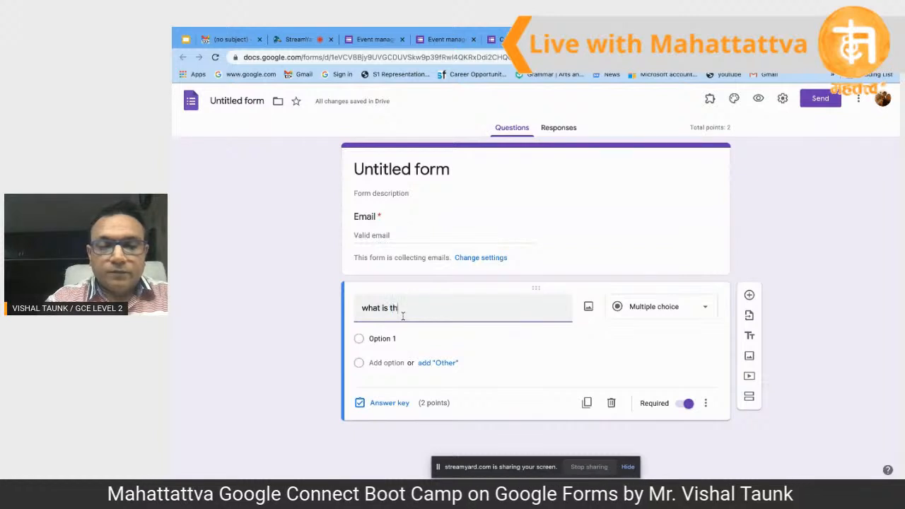
text(e day)
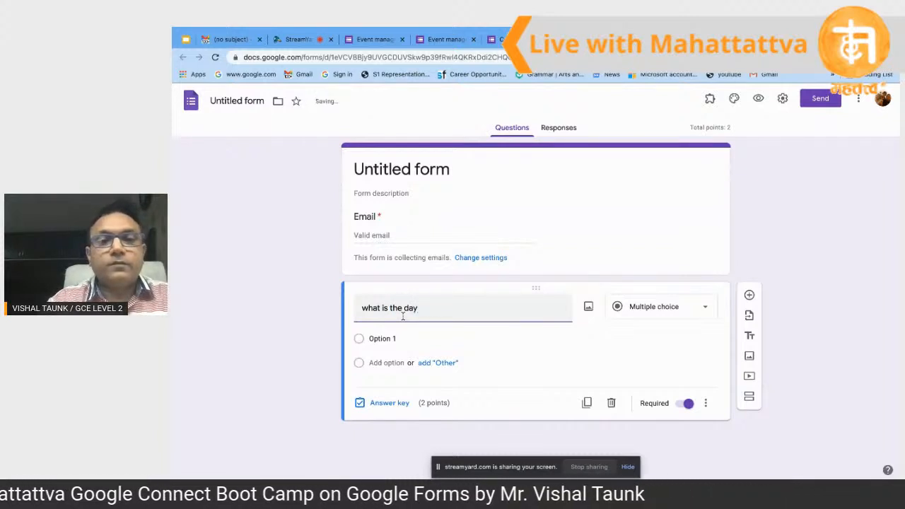
key(BackSpace)
key(BackSpace)
key(BackSpace)
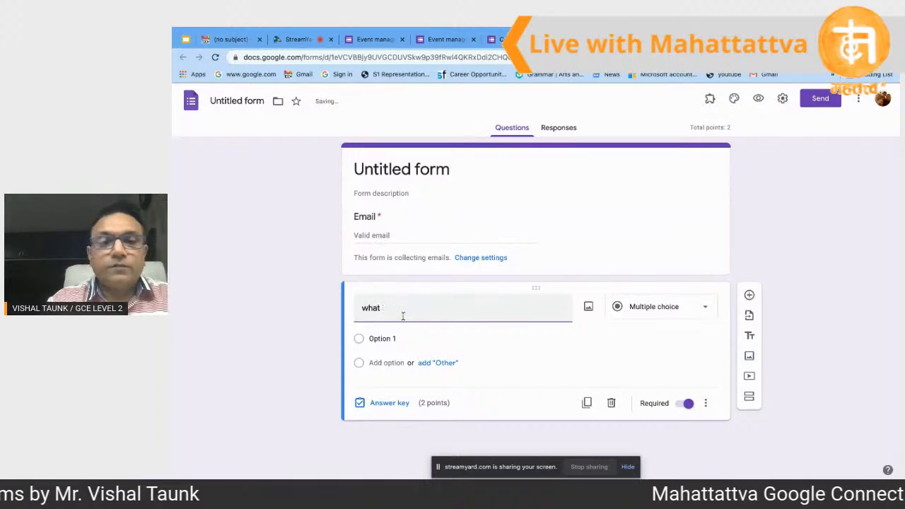
key(BackSpace)
key(BackSpace)
key(BackSpace)
key(BackSpace)
text(what)
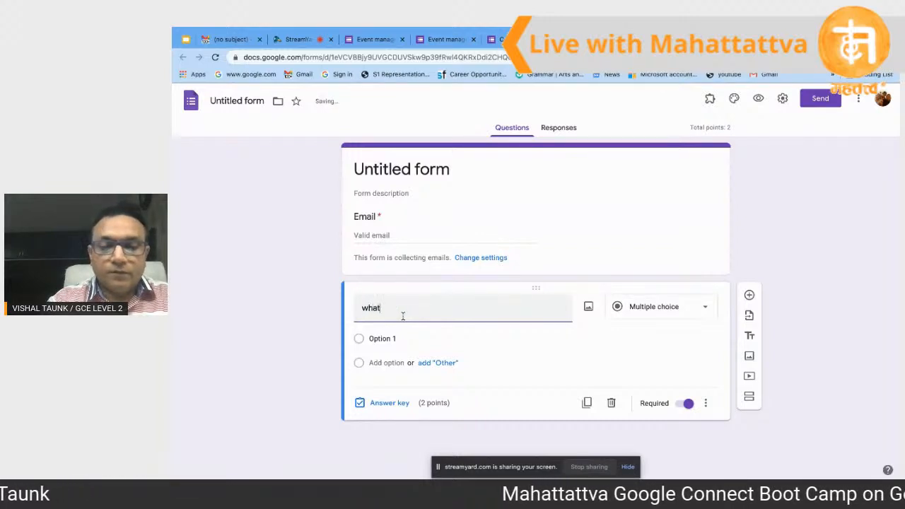
text( do yo)
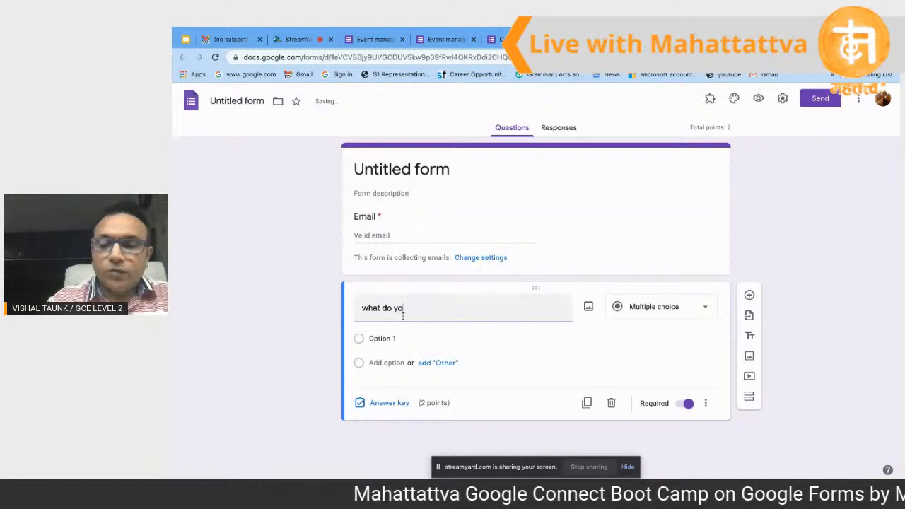
text(u likje the)
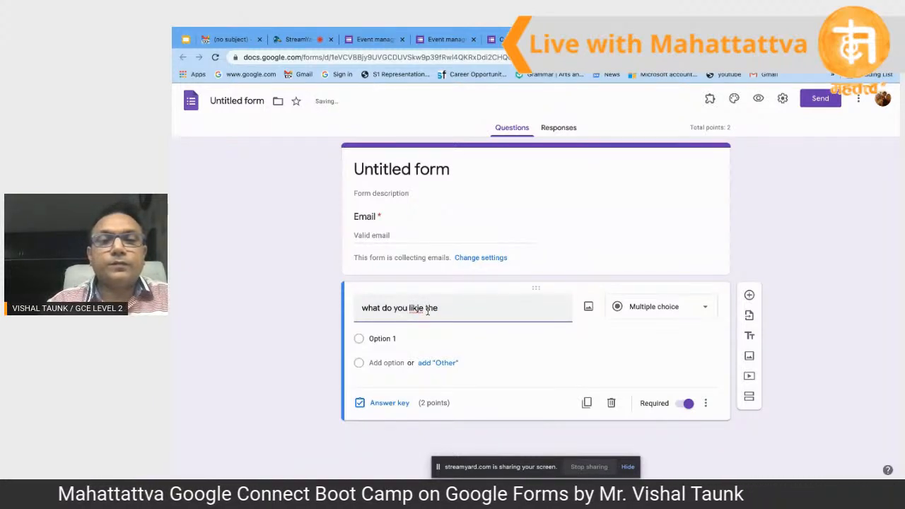
click(419, 308)
key(BackSpace)
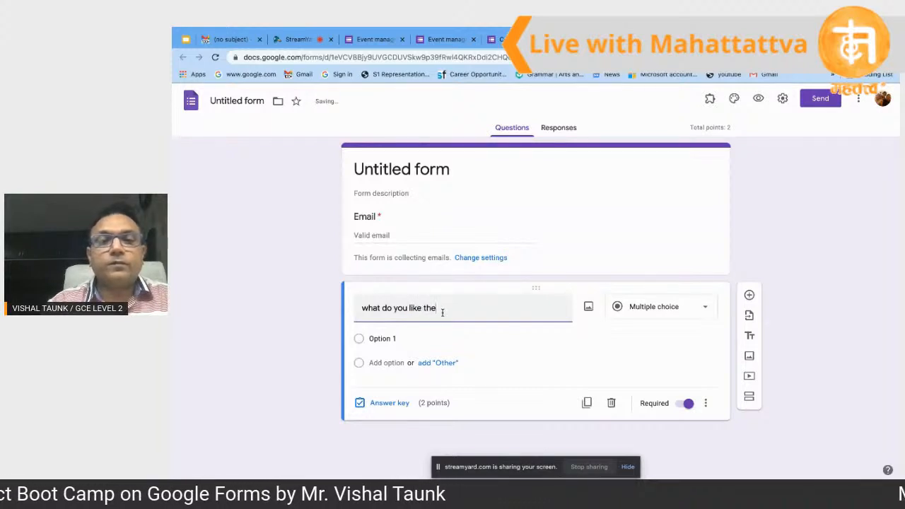
click(443, 312)
text(most)
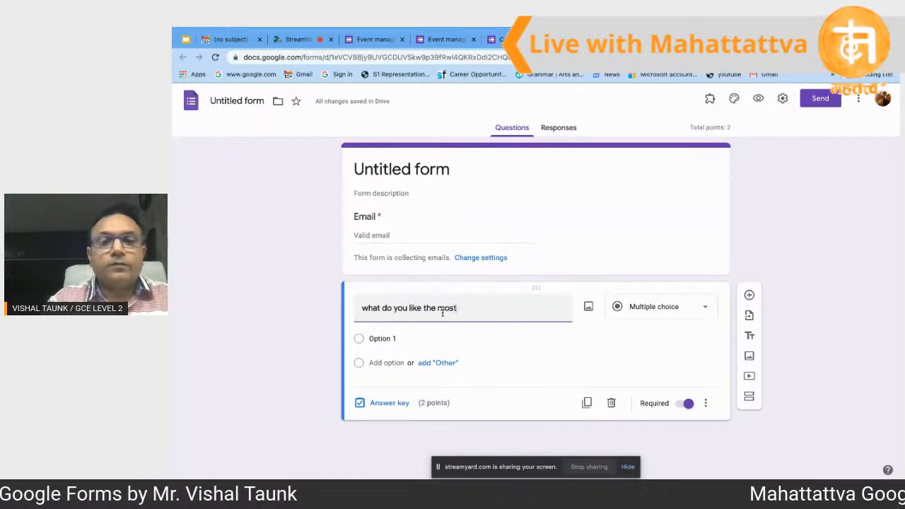
Step: Enter 'cricket' as the first answer choice and add an Option 2 row
click(392, 340)
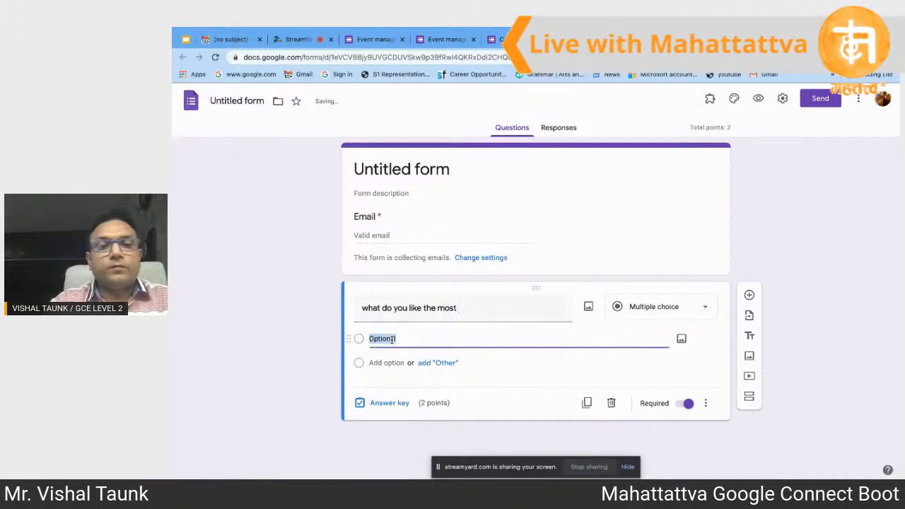
text(c)
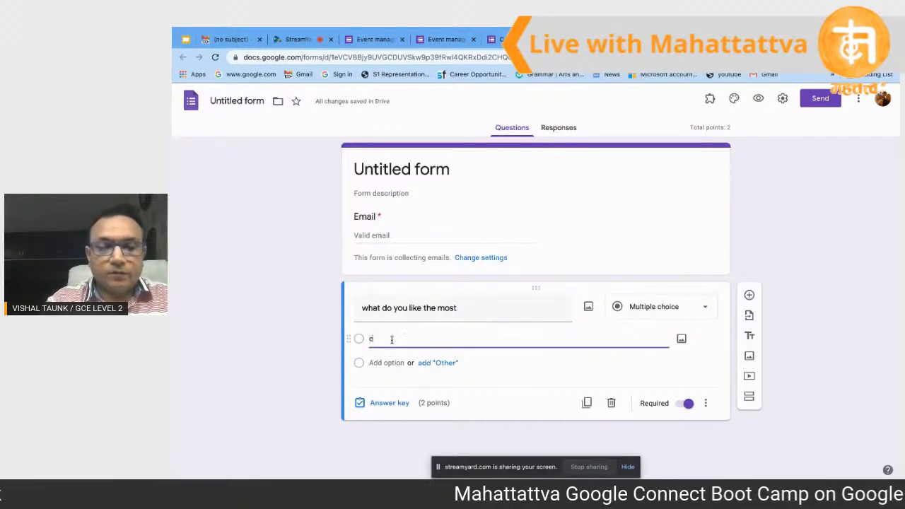
text(ricke)
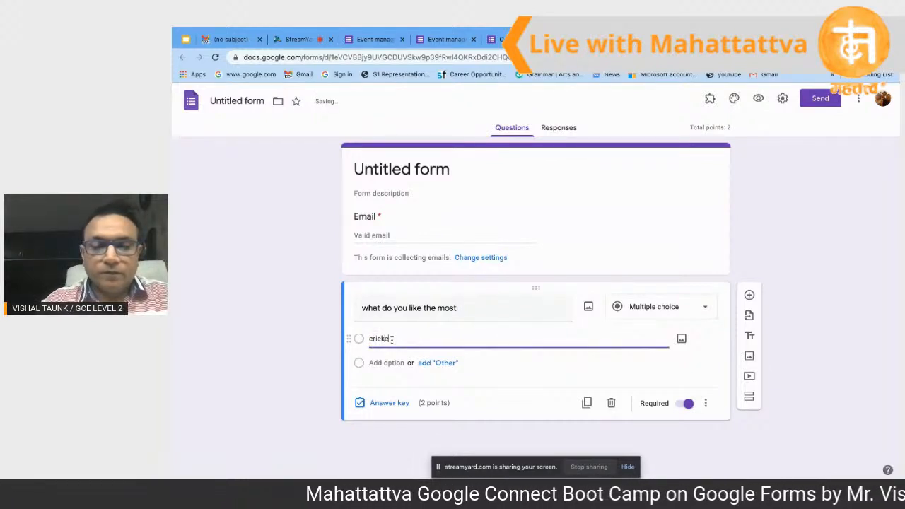
text(t)
click(390, 363)
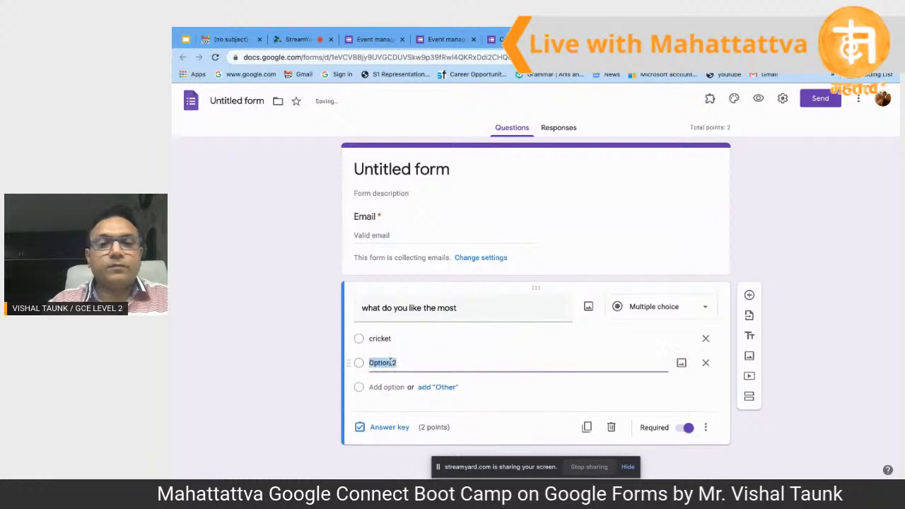
Step: Replace the question title with 'what is the addition of 5 and 2'
click(464, 311)
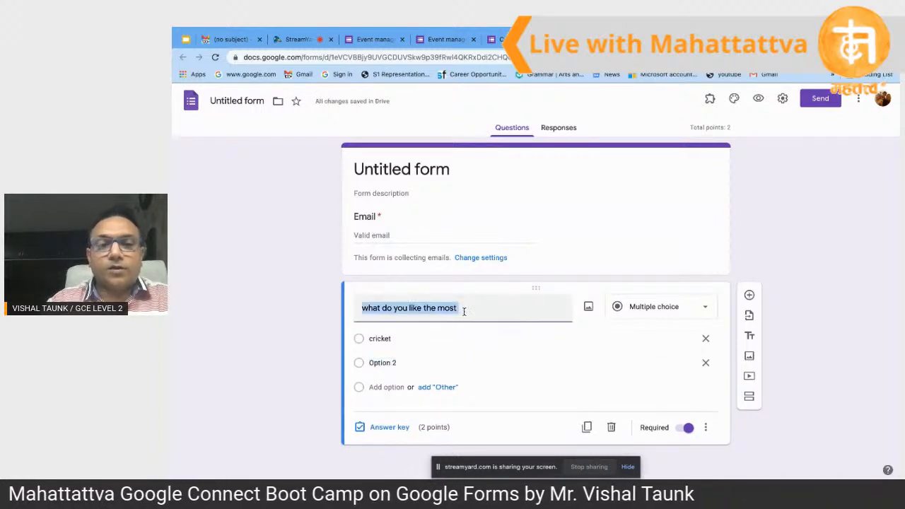
key(BackSpace)
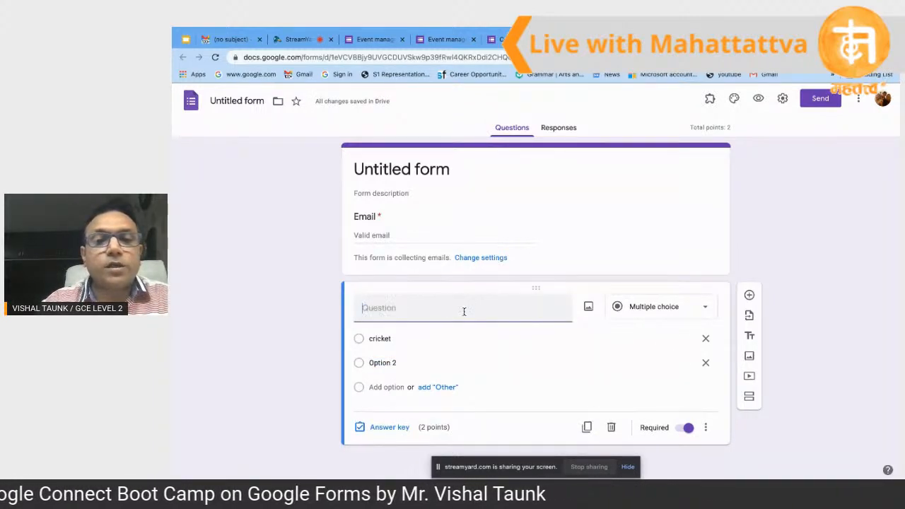
text(w)
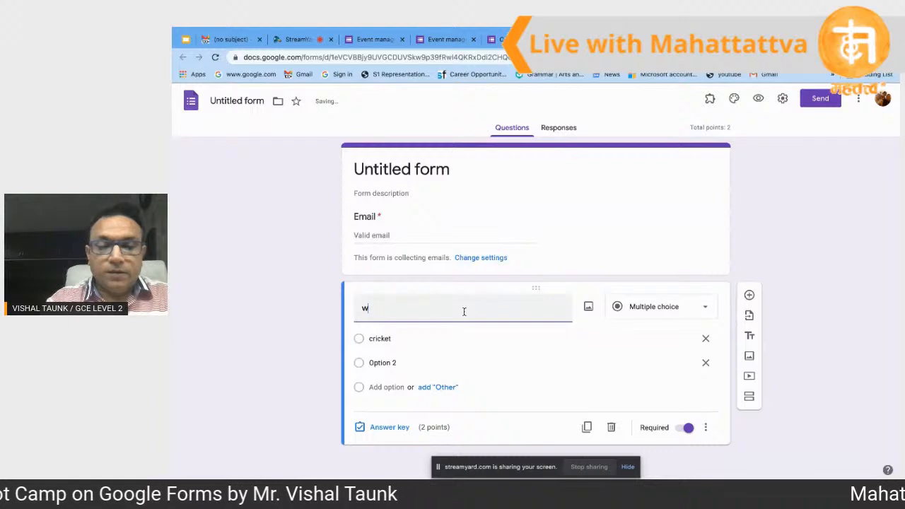
text(hat)
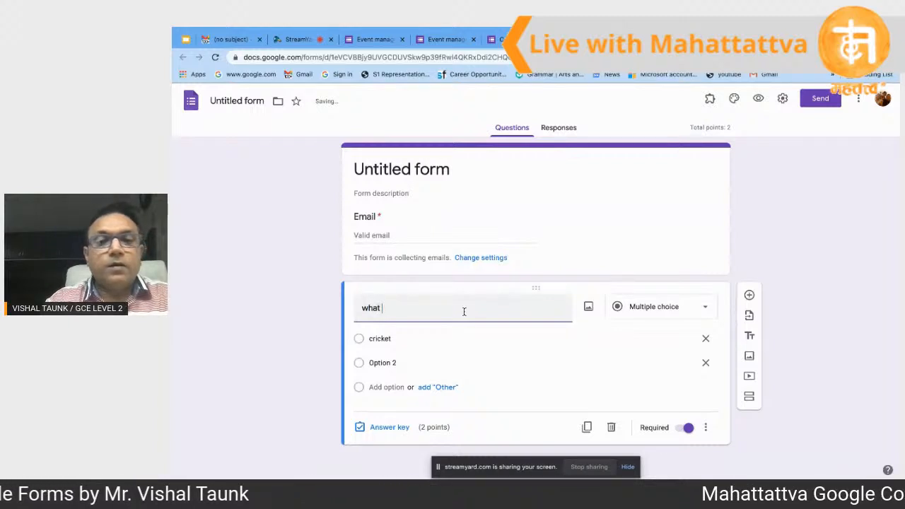
text( is teh day)
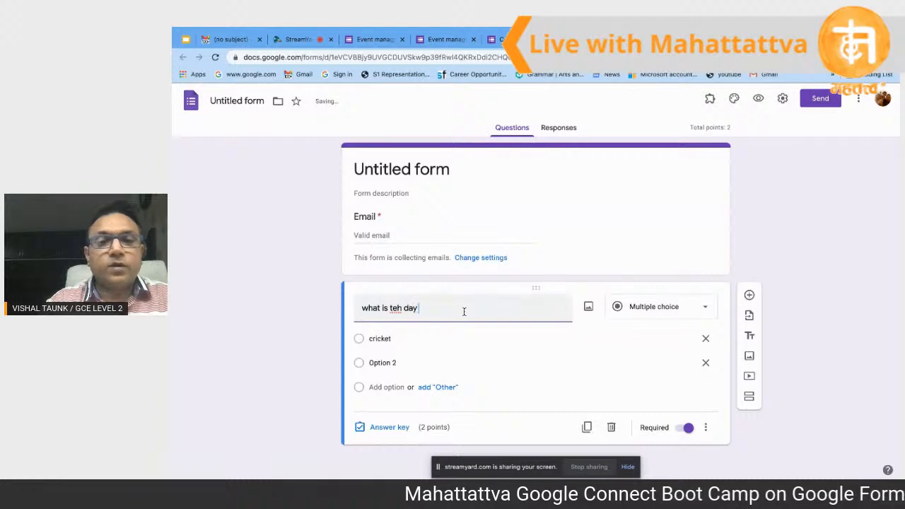
key(BackSpace)
key(BackSpace)
key(BackSpace)
key(BackSpace)
key(BackSpace)
key(BackSpace)
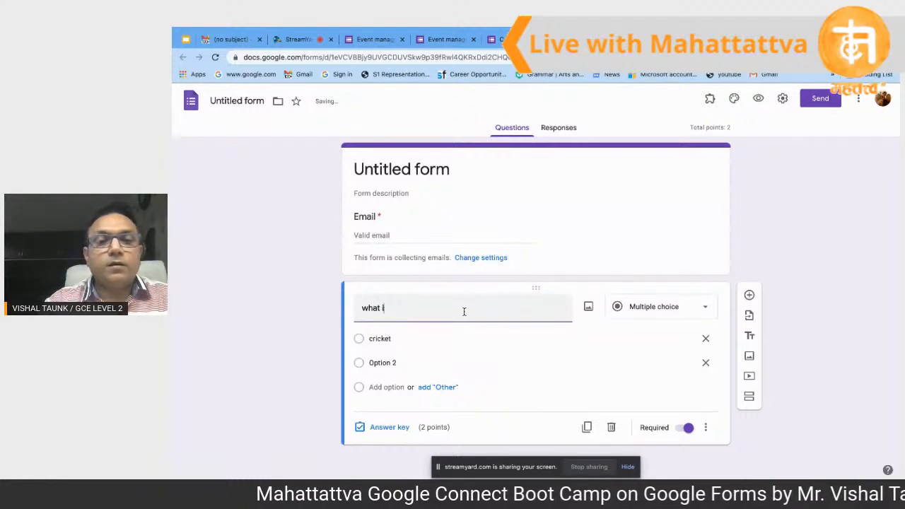
key(BackSpace)
key(BackSpace)
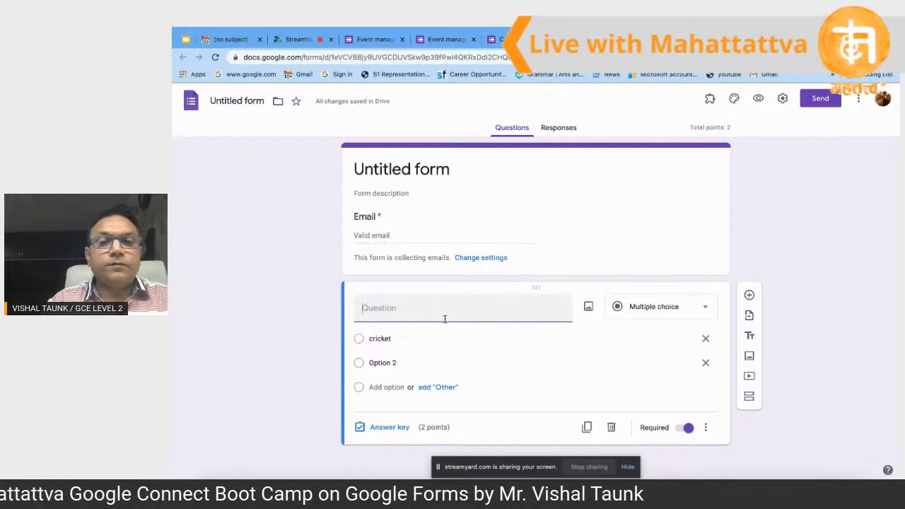
text(what )
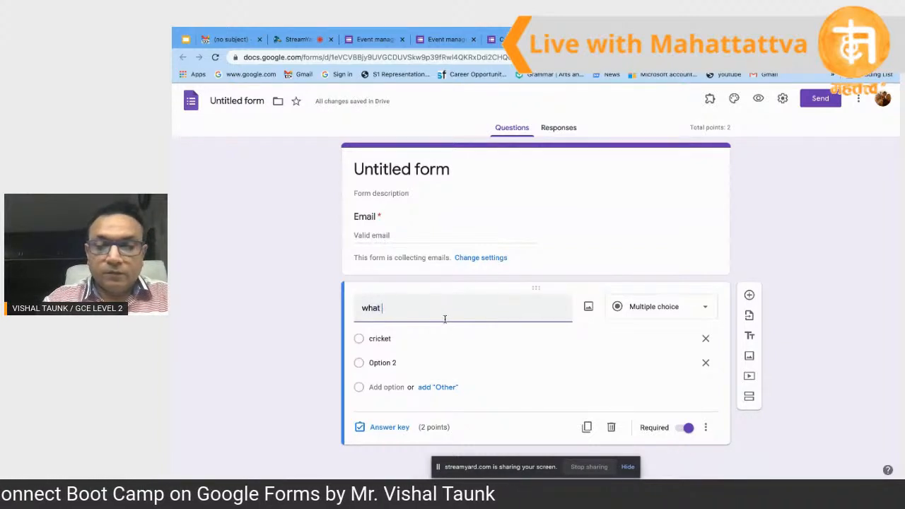
text(is the ad)
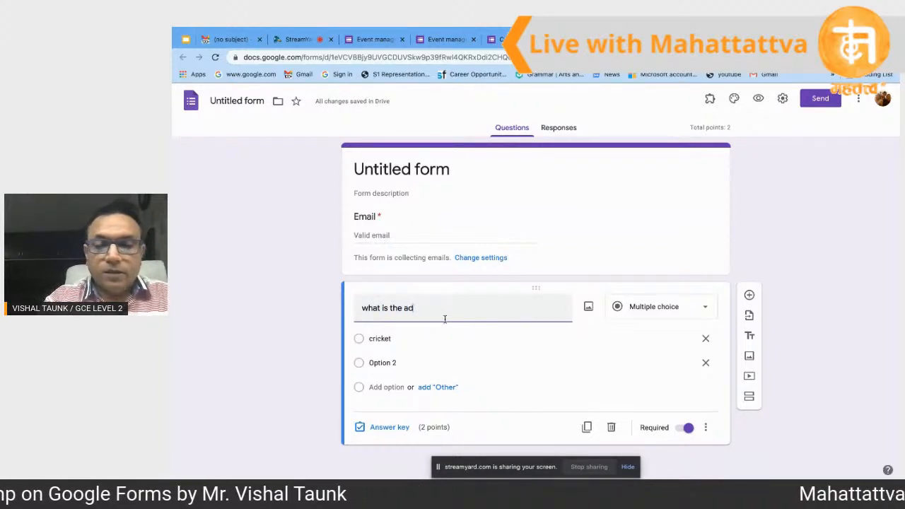
text(ditio)
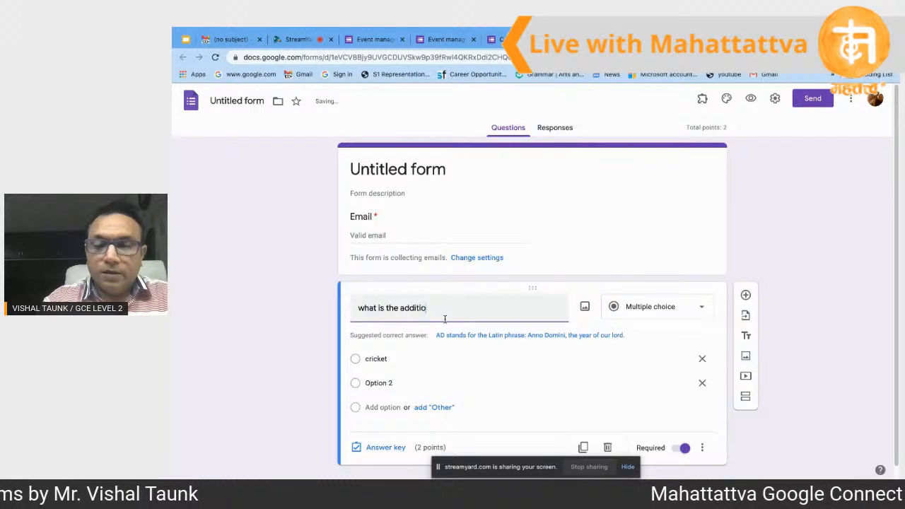
text(n of )
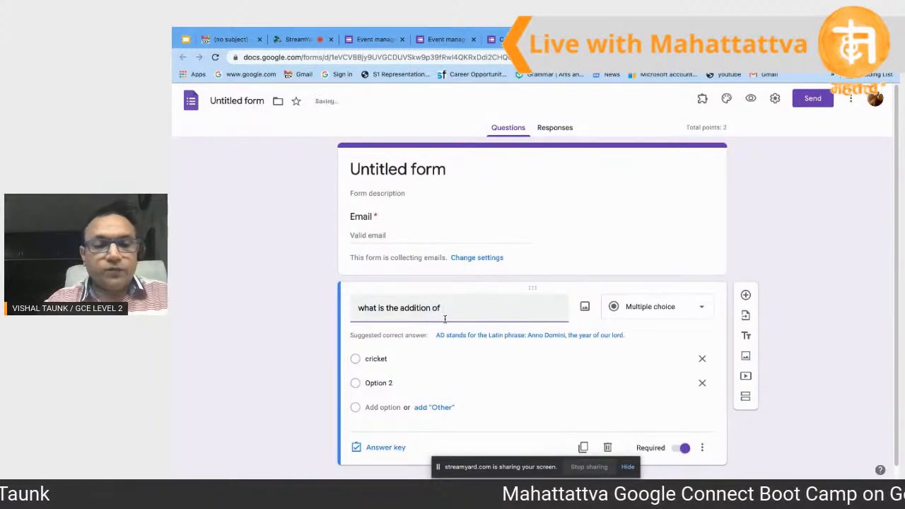
text(5 and 2)
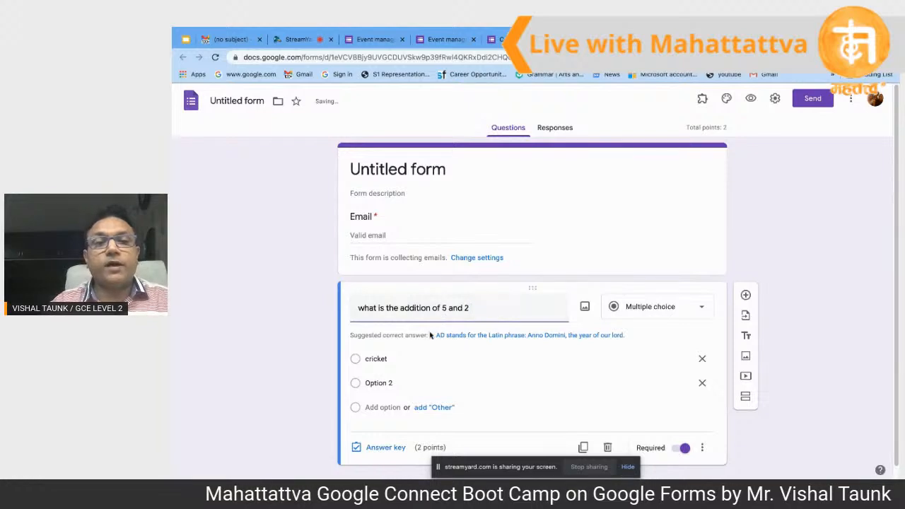
Step: Overwrite the choices with 7 and 3, then add choices 8 and 19
click(394, 359)
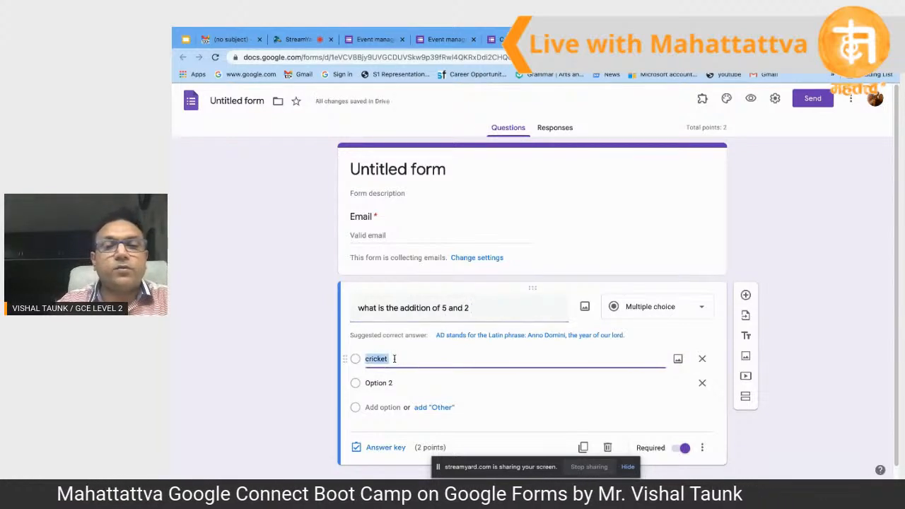
text(7)
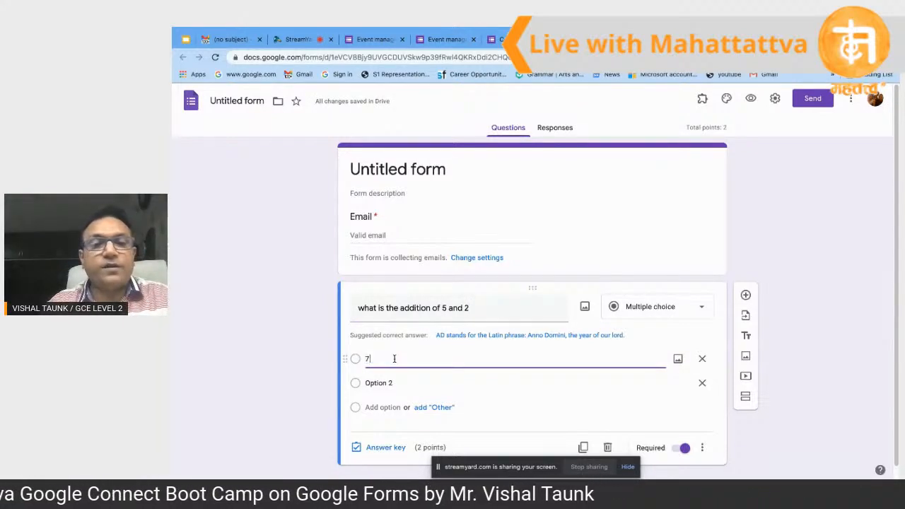
click(391, 383)
text(3)
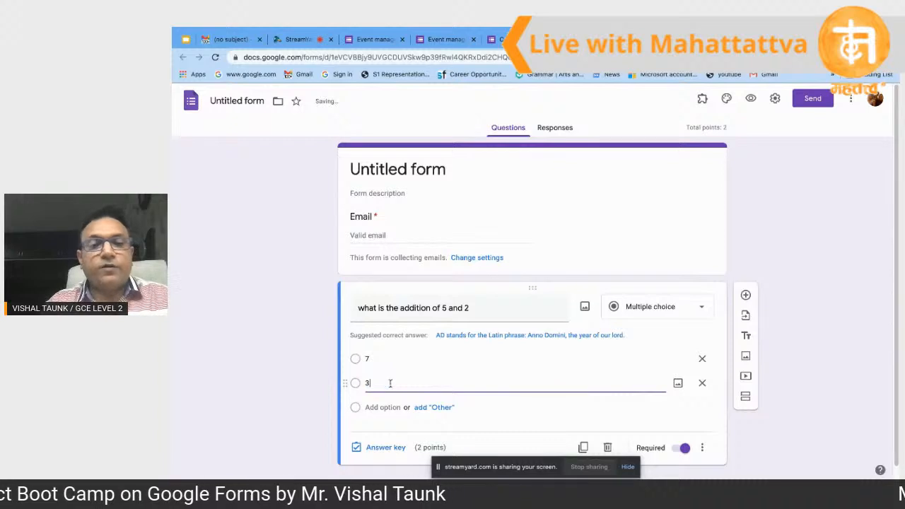
click(389, 408)
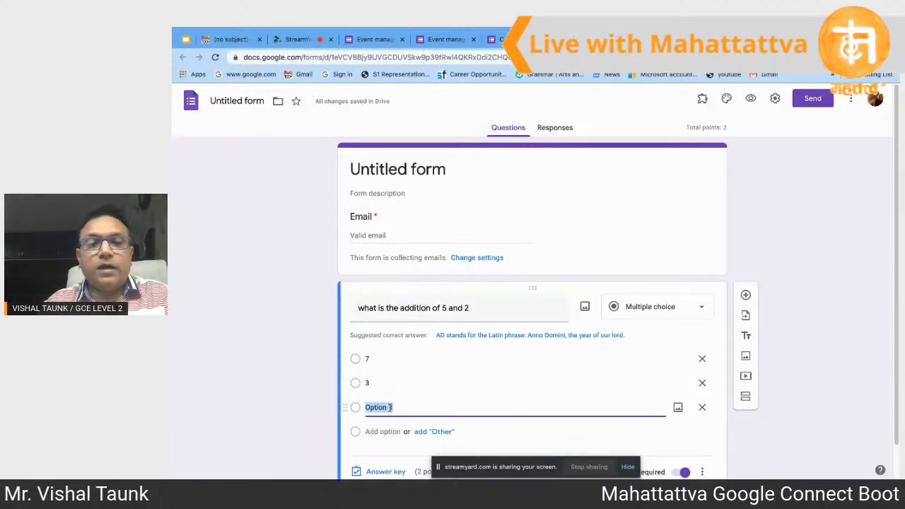
text(8)
click(392, 432)
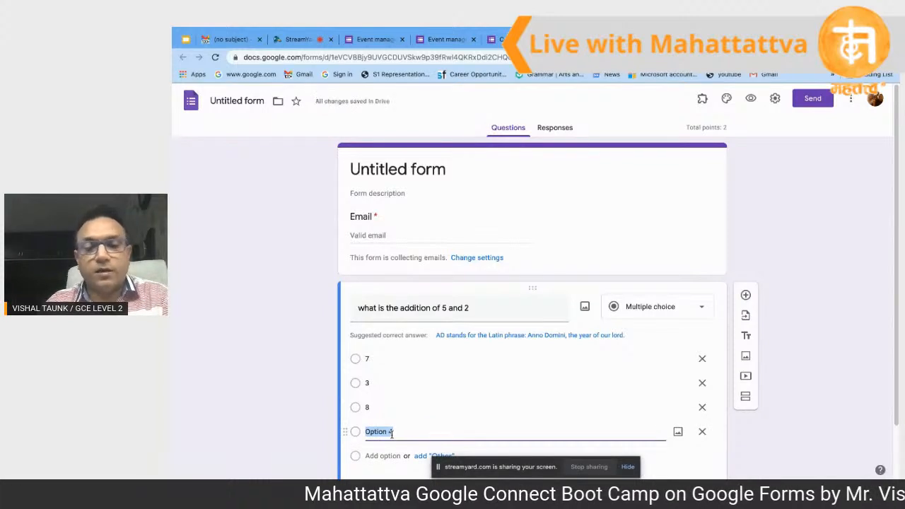
text(19)
scroll(392, 435, down, 2)
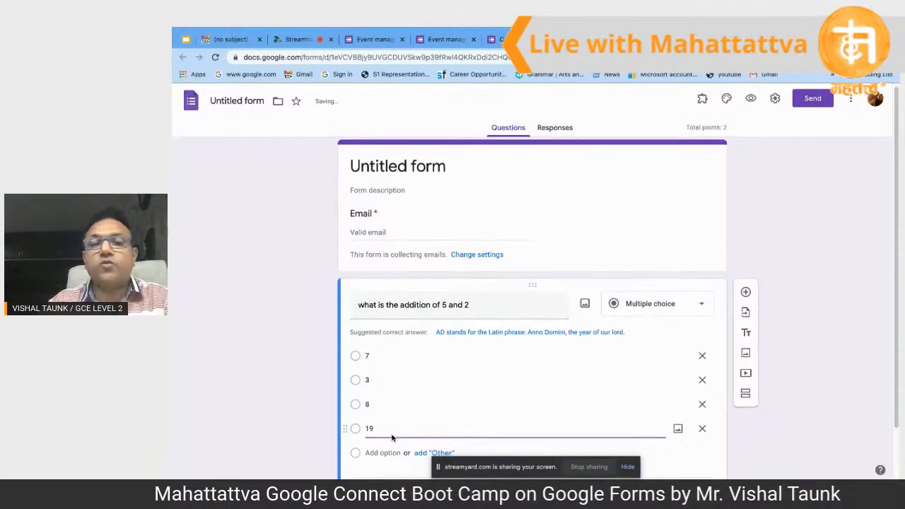
Step: Commit the last choice and open the Answer key for the addition question
click(780, 411)
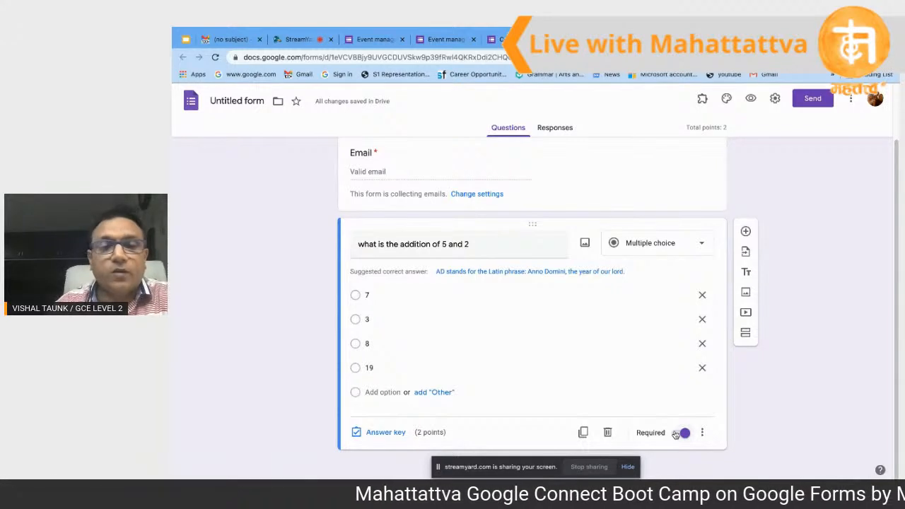
click(389, 432)
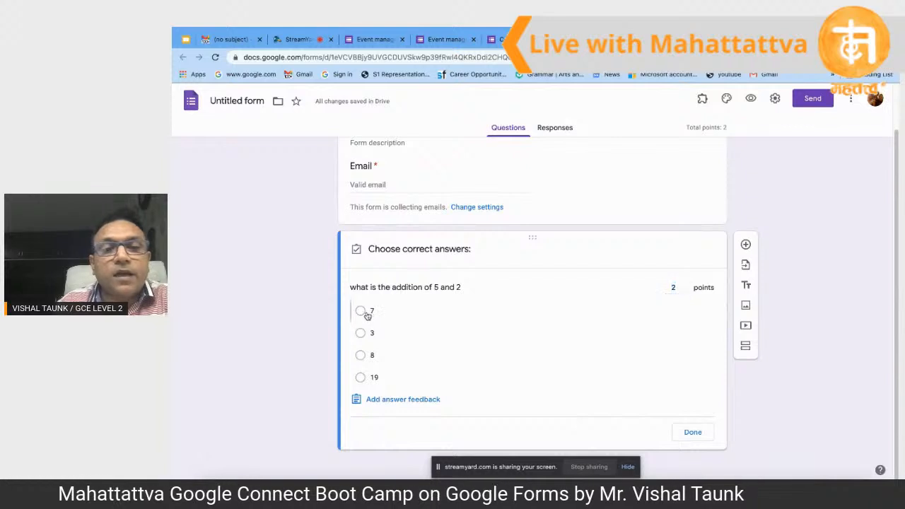
Step: Mark 7 as the correct answer worth 2 points and close the answer key
click(362, 312)
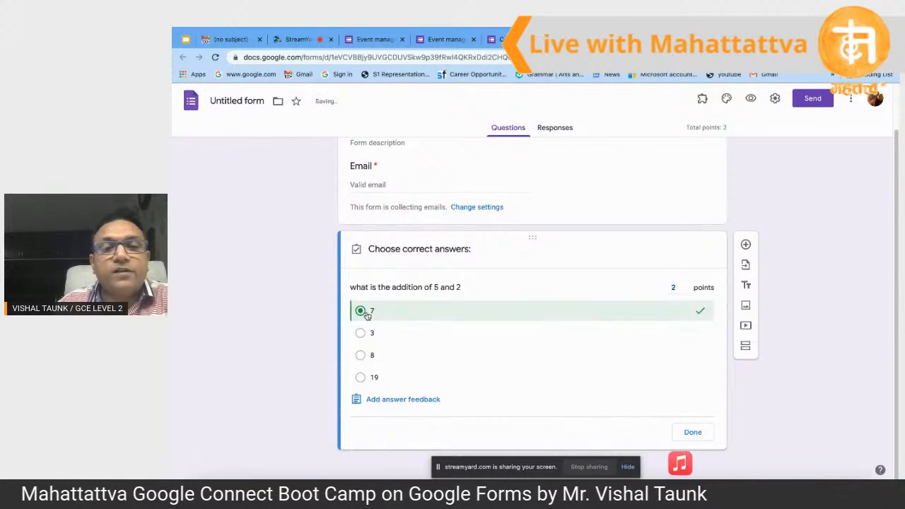
click(693, 433)
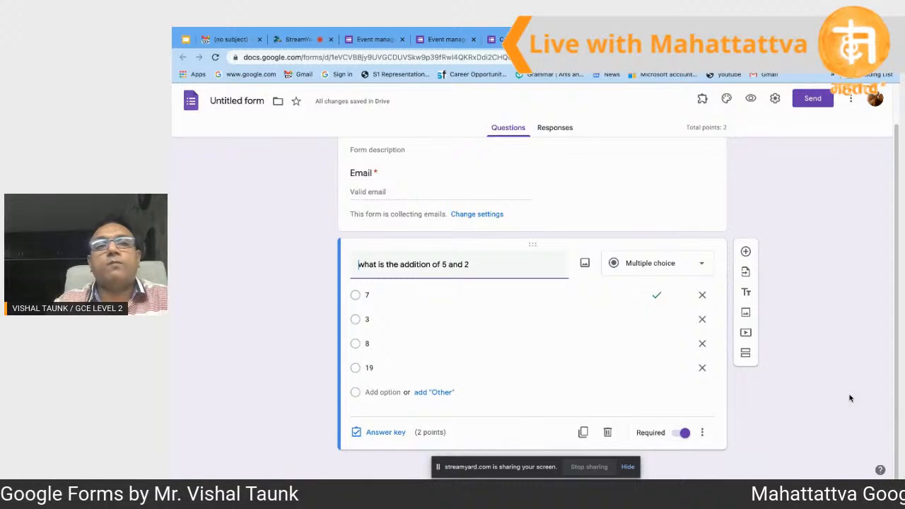
scroll(851, 398, up, 1)
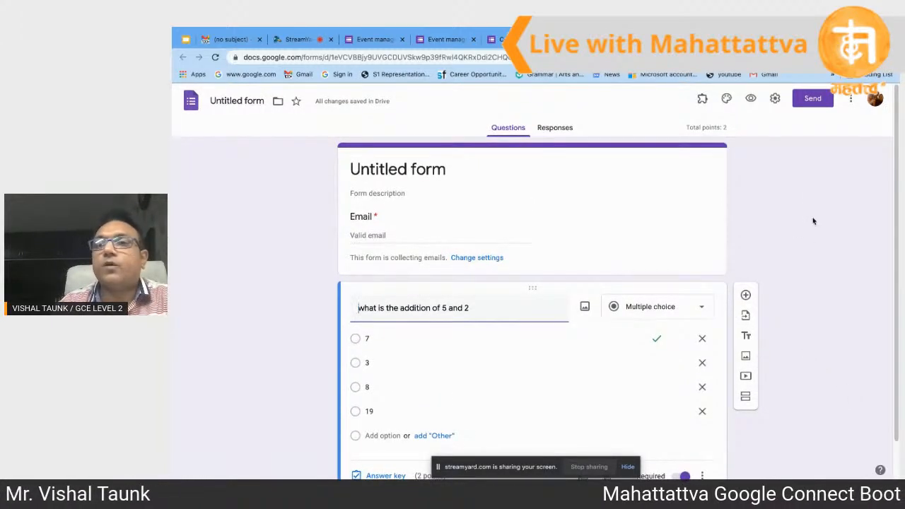
Step: Preview the quiz and enter the respondent's email address
click(750, 100)
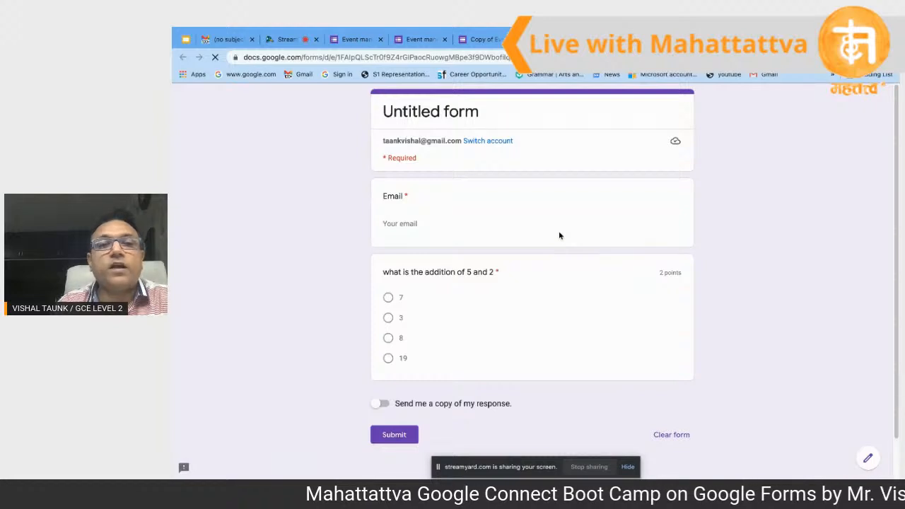
click(436, 221)
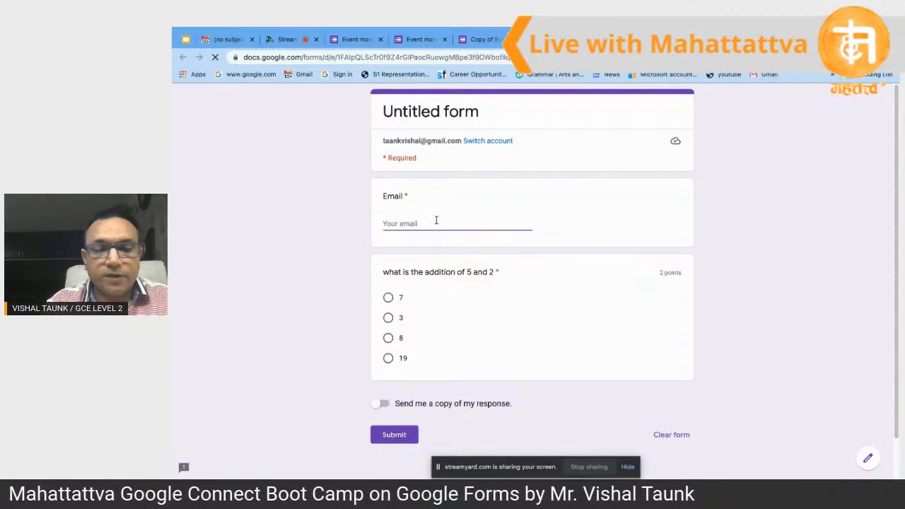
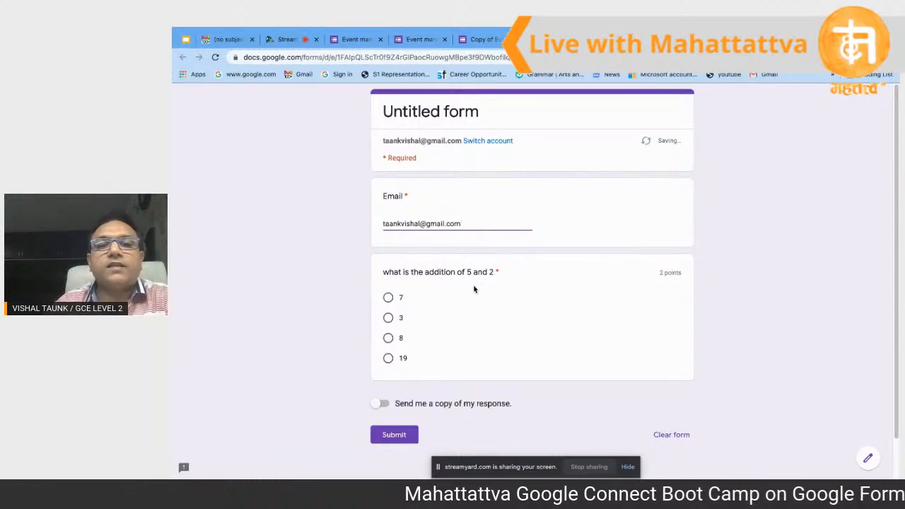
Step: Answer 7, leave 'Send me a copy' off, submit, and view the score
click(389, 298)
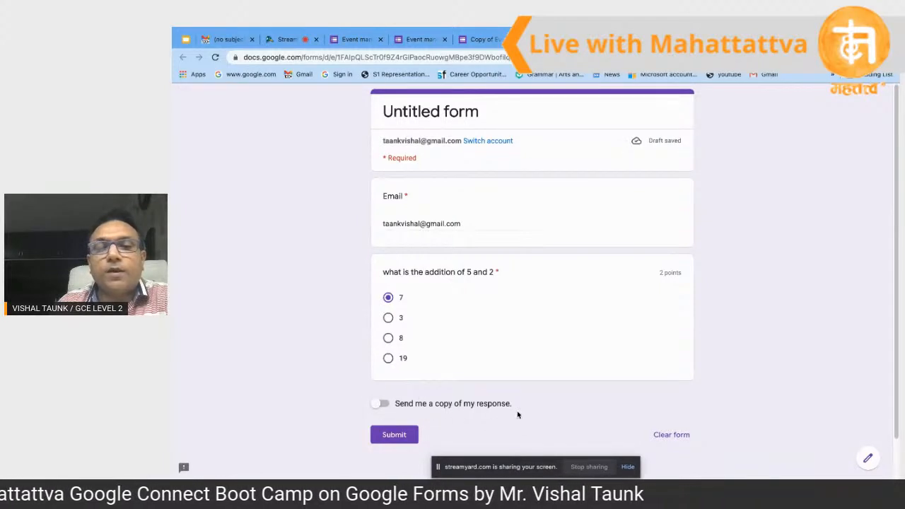
click(377, 406)
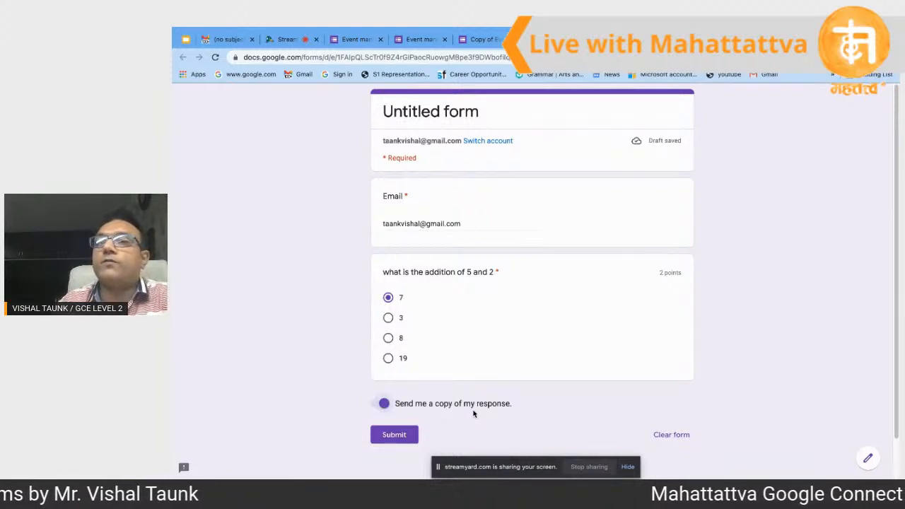
click(385, 407)
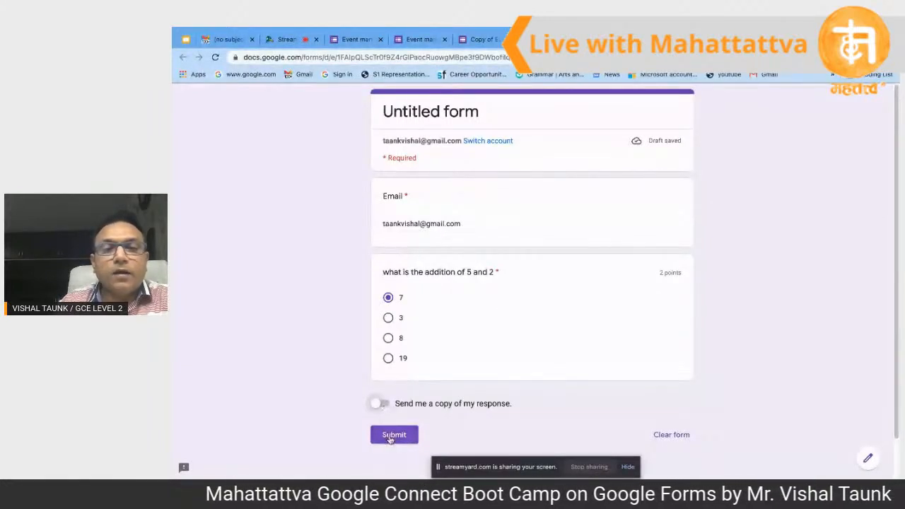
click(393, 436)
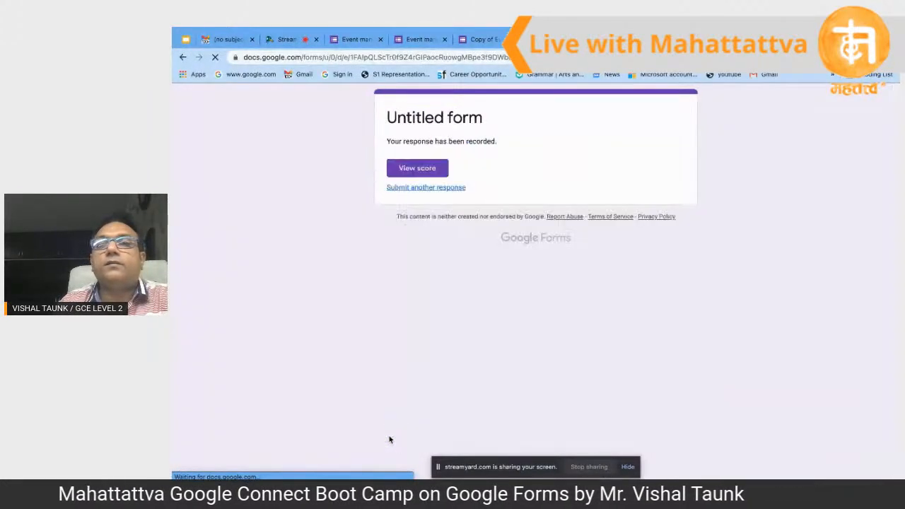
click(417, 168)
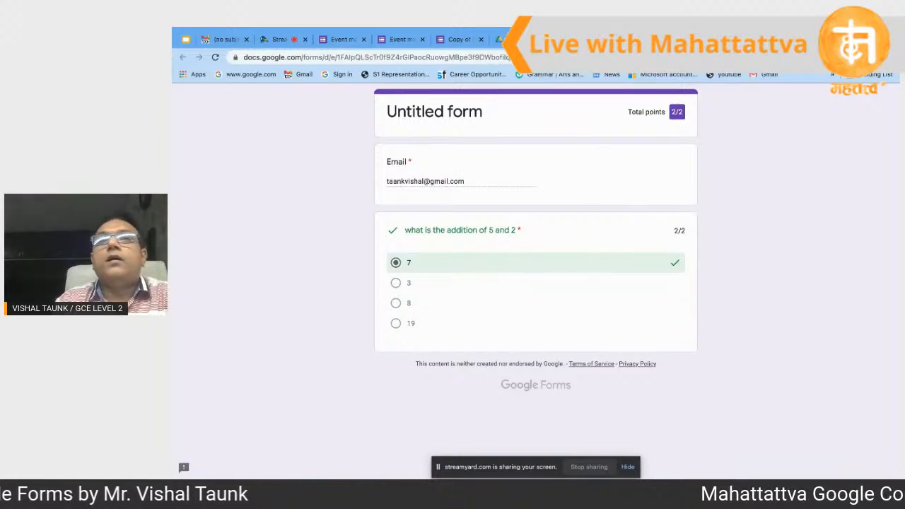
Step: Confirm the answer 7 scored 2/2, then return to the form editor tab
click(757, 40)
click(417, 168)
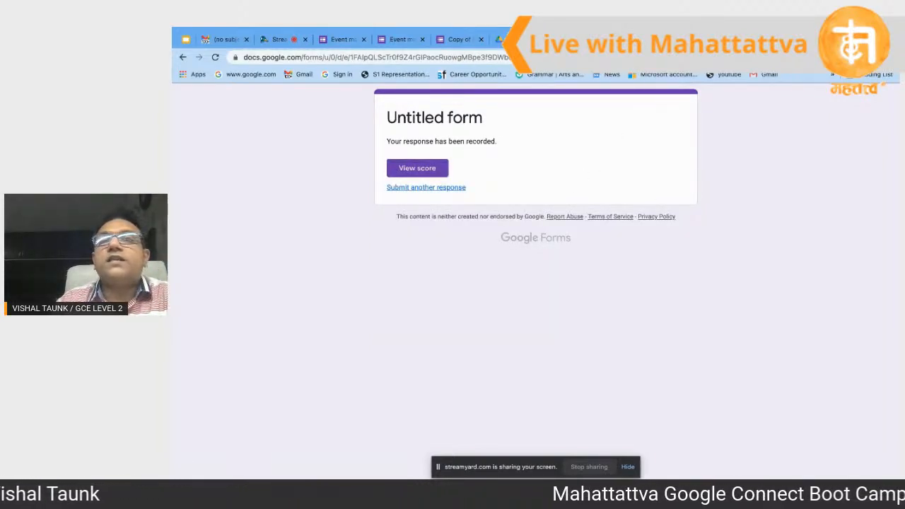
click(757, 40)
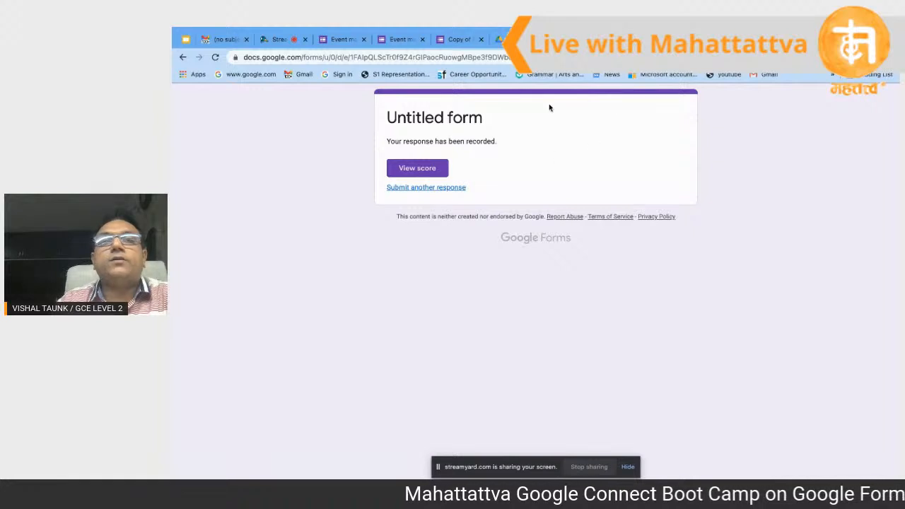
click(757, 40)
Step: Look at the Send dialog's email subject line, then close the dialog
scroll(534, 262, down, 1)
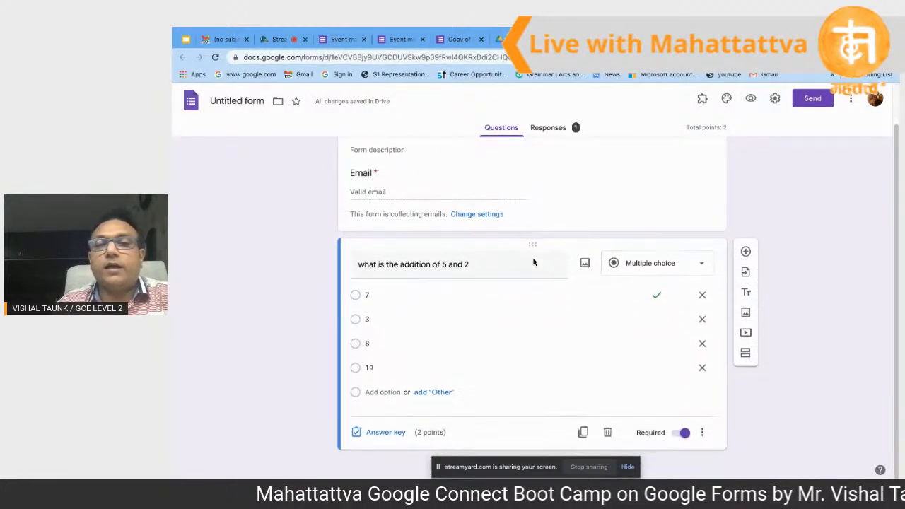
scroll(534, 259, up, 1)
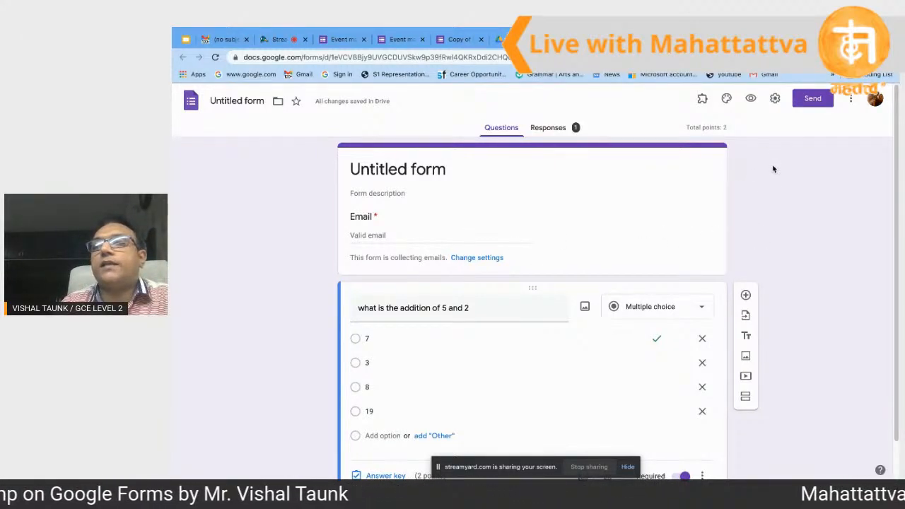
click(812, 100)
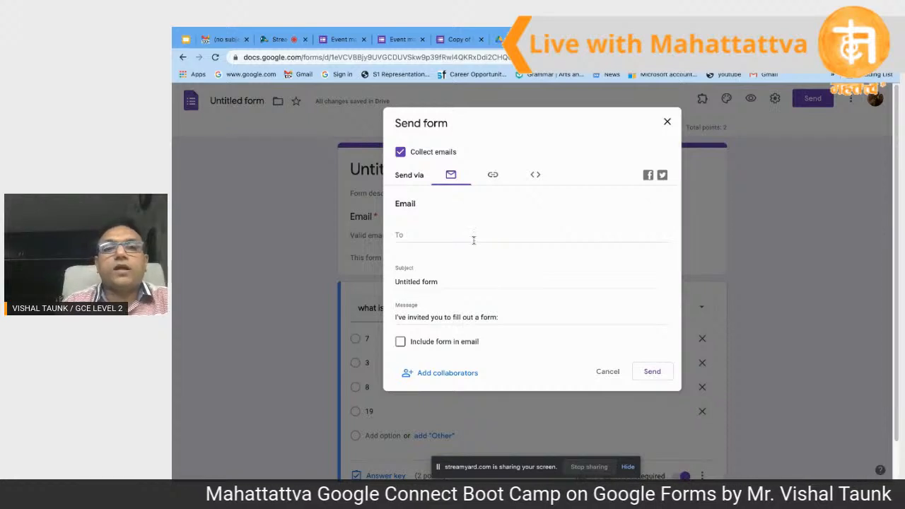
click(457, 284)
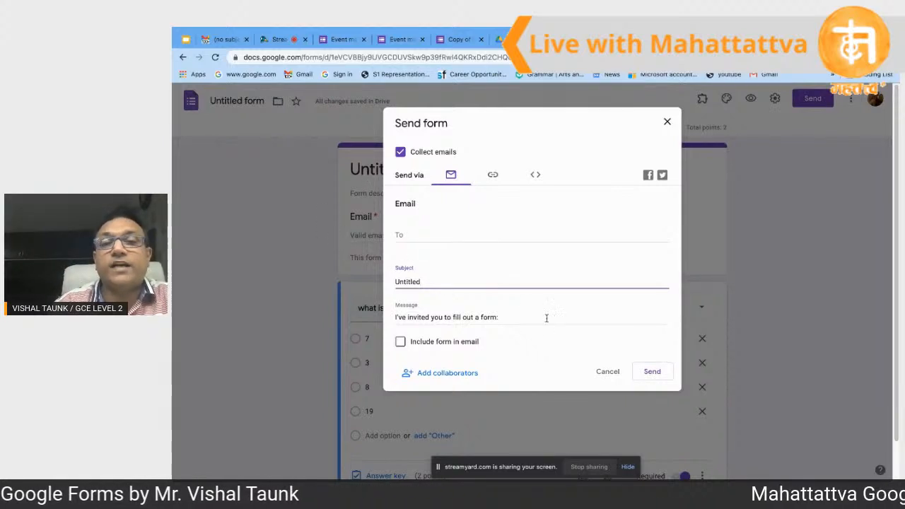
click(667, 122)
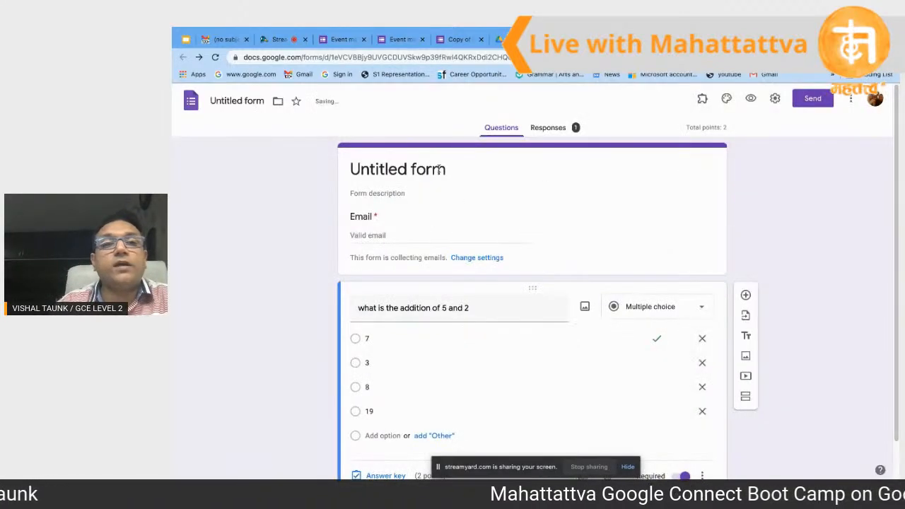
Step: Retitle the form from 'Untitled form' to 'maths' and reopen Send
click(438, 170)
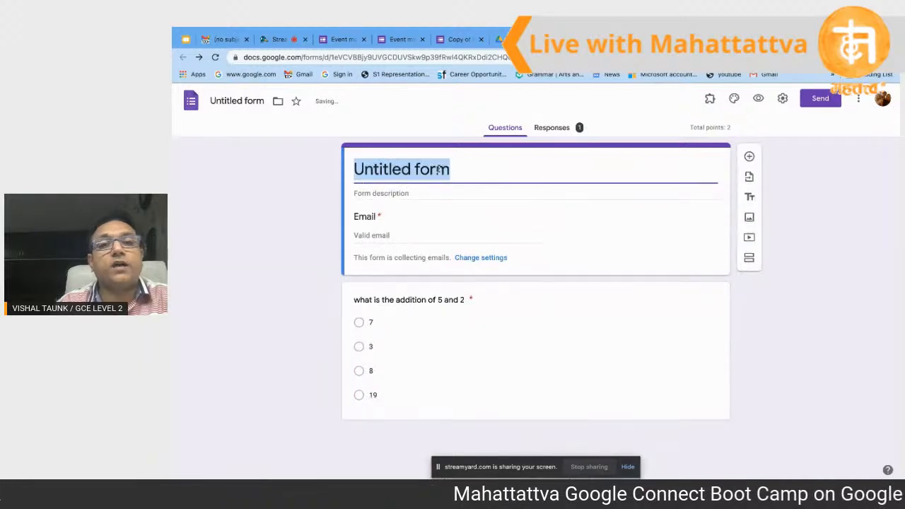
key(BackSpace)
text(maths)
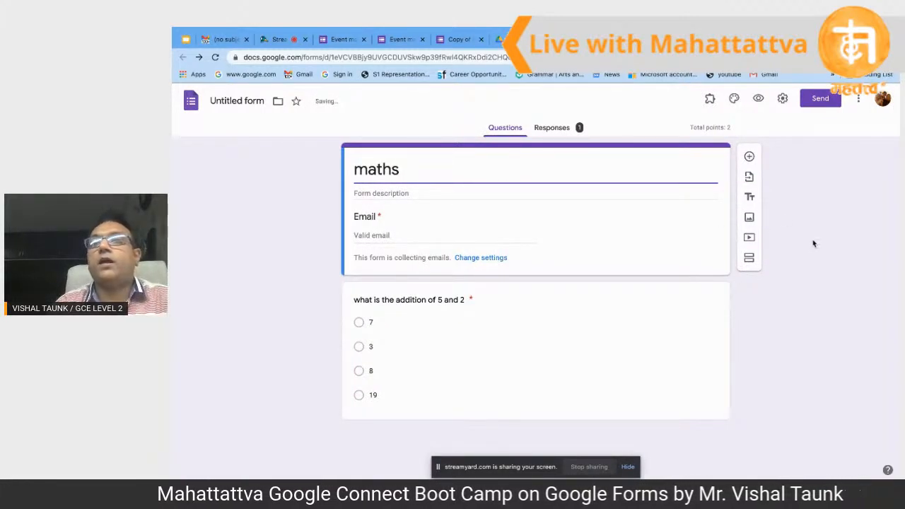
click(821, 99)
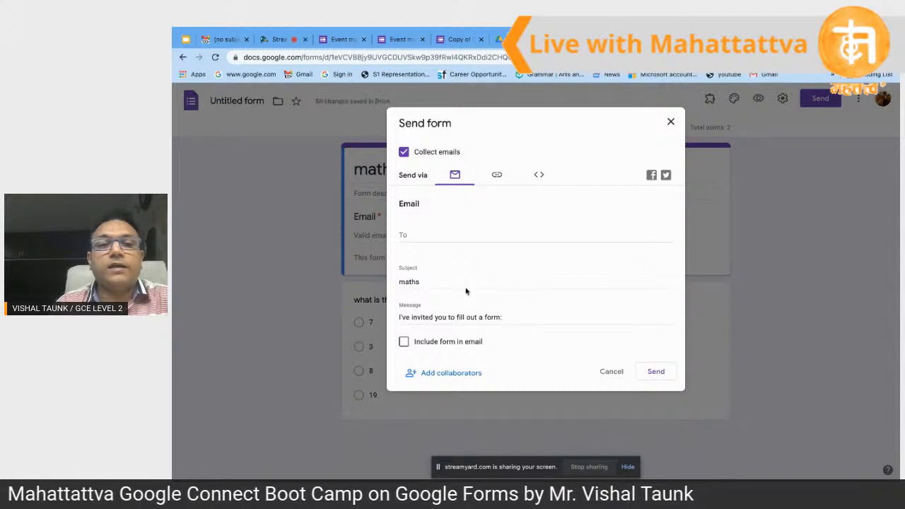
Step: Tick Include form in email, then get the form's link with Shorten URL
click(475, 236)
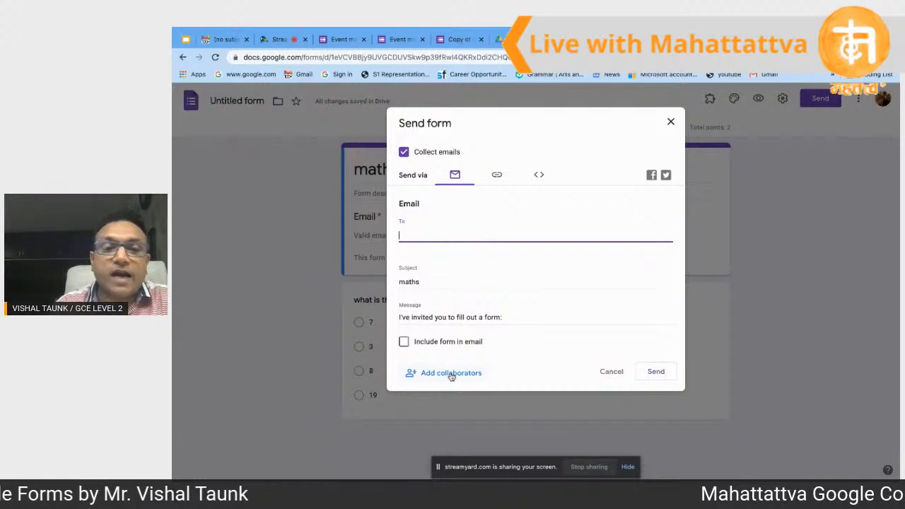
click(423, 345)
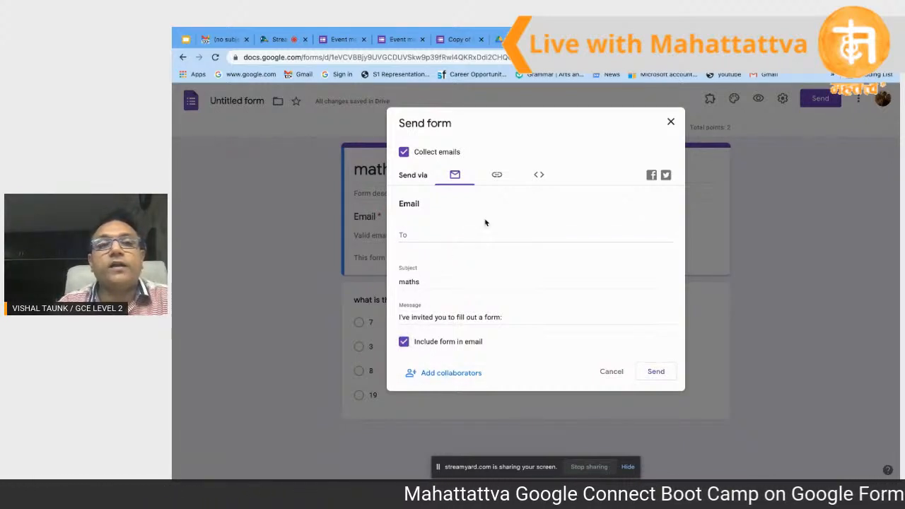
click(498, 177)
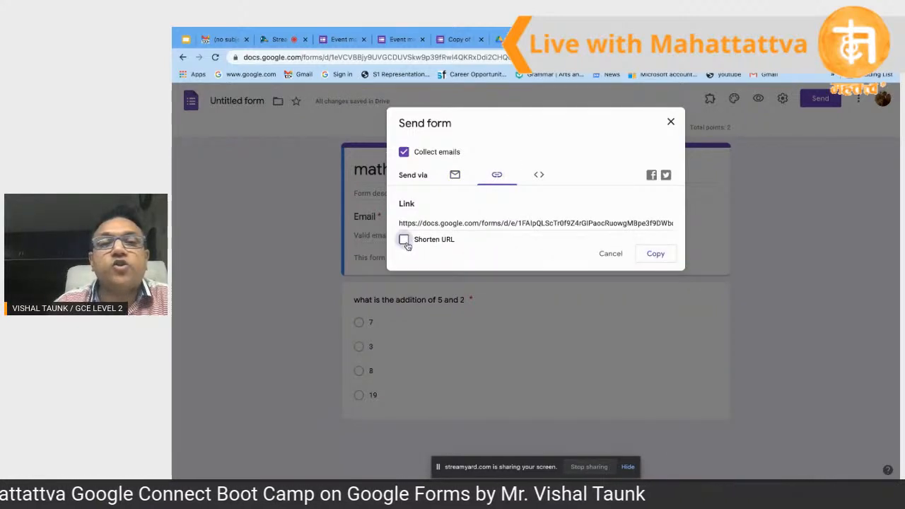
click(650, 223)
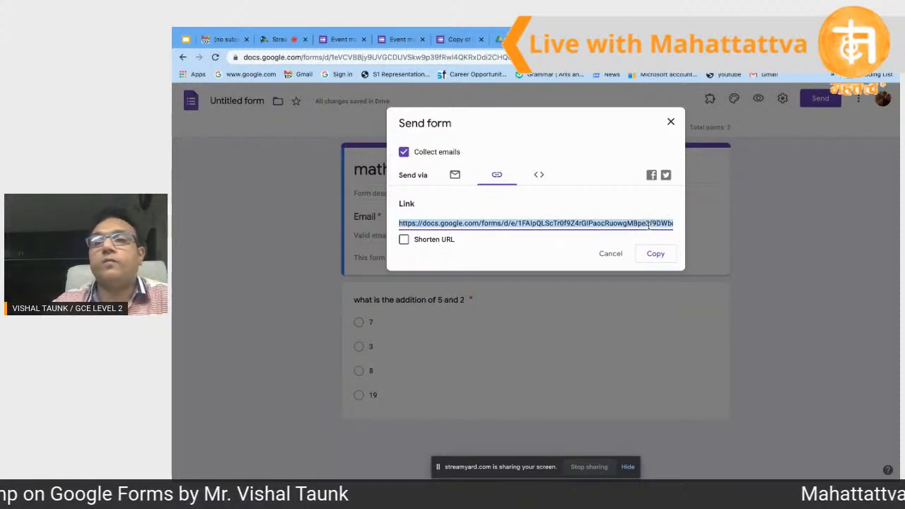
click(404, 239)
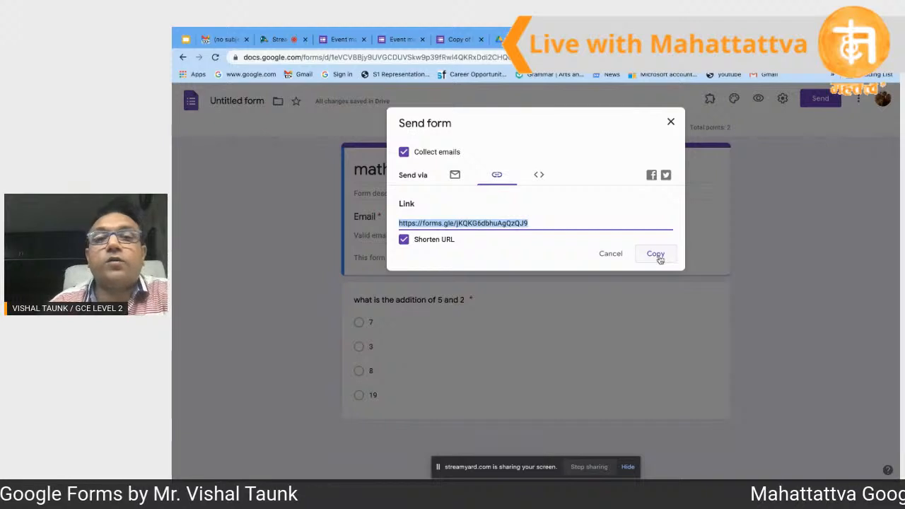
Step: Select the form's iframe embed code, then cancel without sending
click(539, 176)
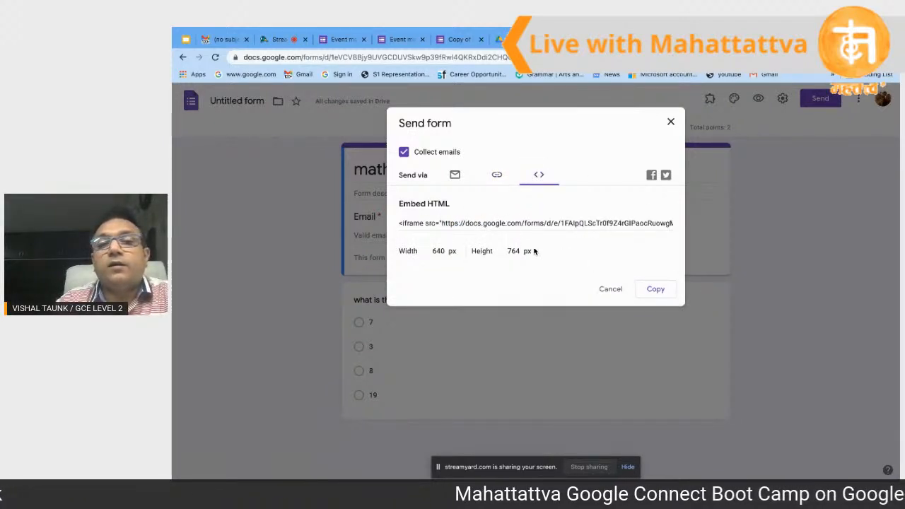
click(557, 226)
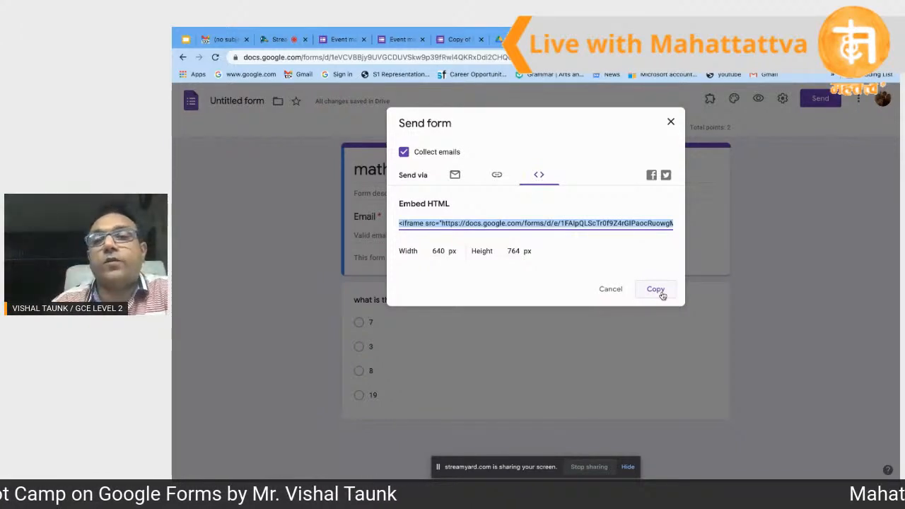
click(611, 290)
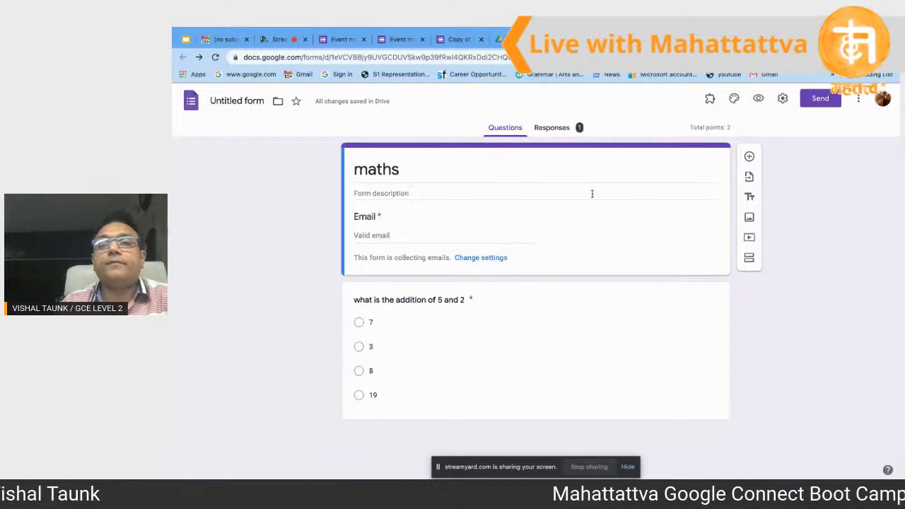
Step: Check the one-response summary, then show slide 11, Signing Off, in Slides
click(558, 130)
scroll(613, 295, down, 1)
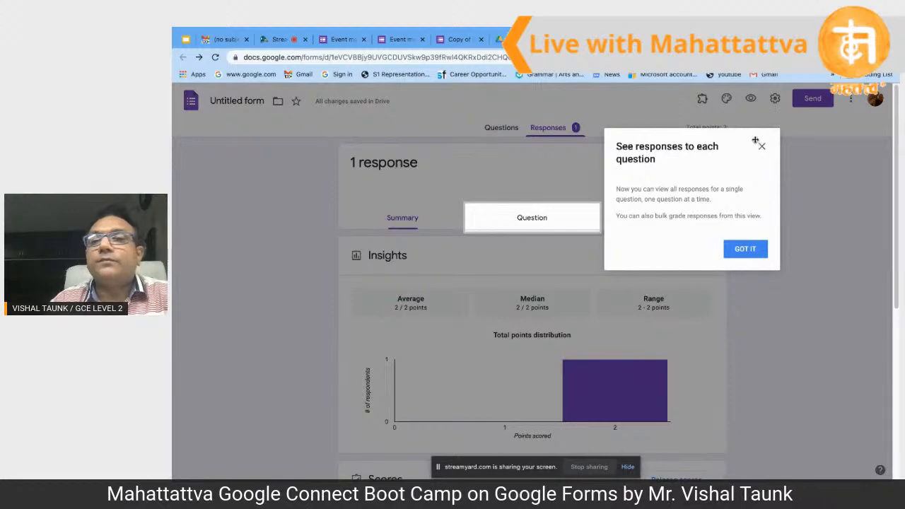
click(761, 146)
scroll(652, 315, down, 1)
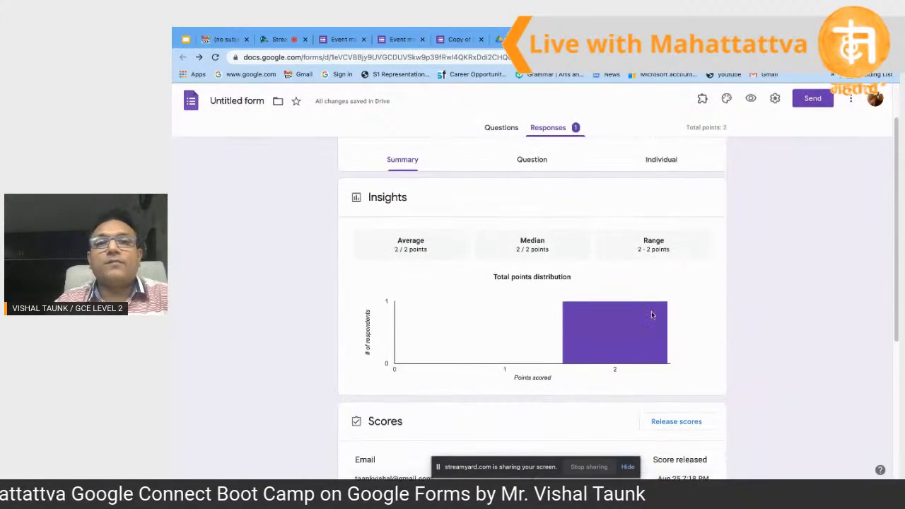
scroll(652, 315, down, 1)
click(184, 39)
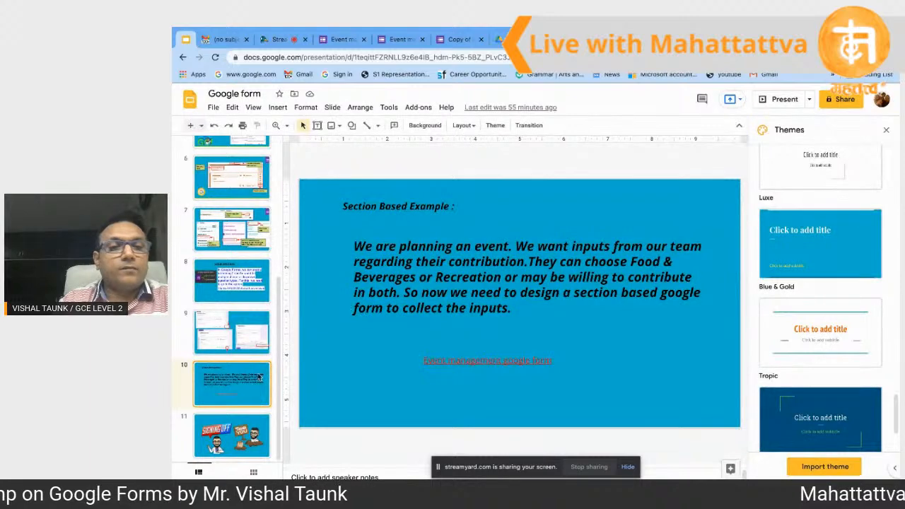
click(238, 433)
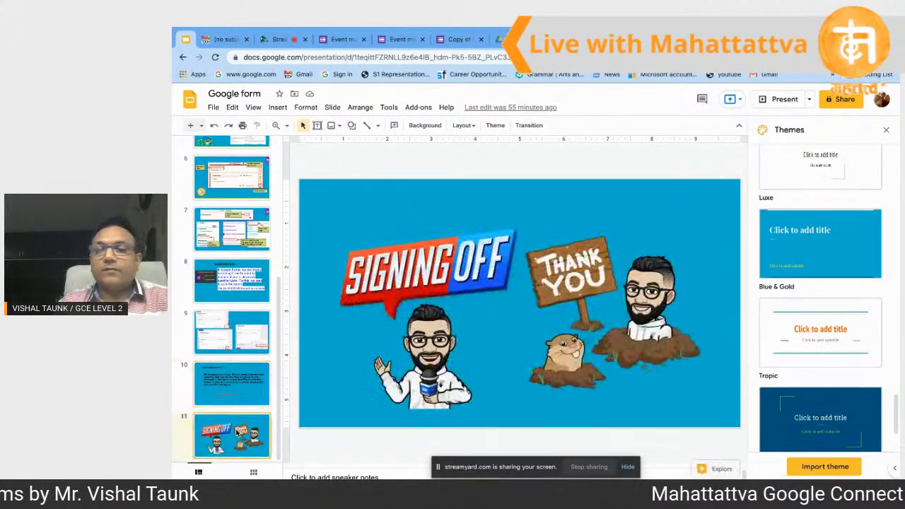